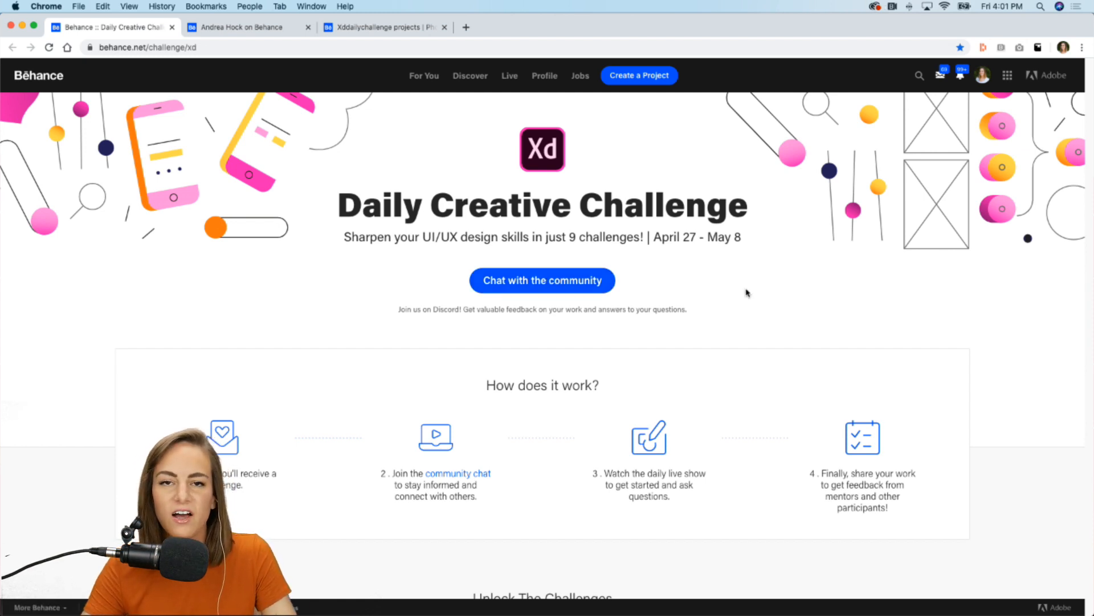
# - Find the May 1 Audio Feedback challenge on the Daily Creative Challenge page and open its starter file folder
pyautogui.scroll(-8, 748, 293)
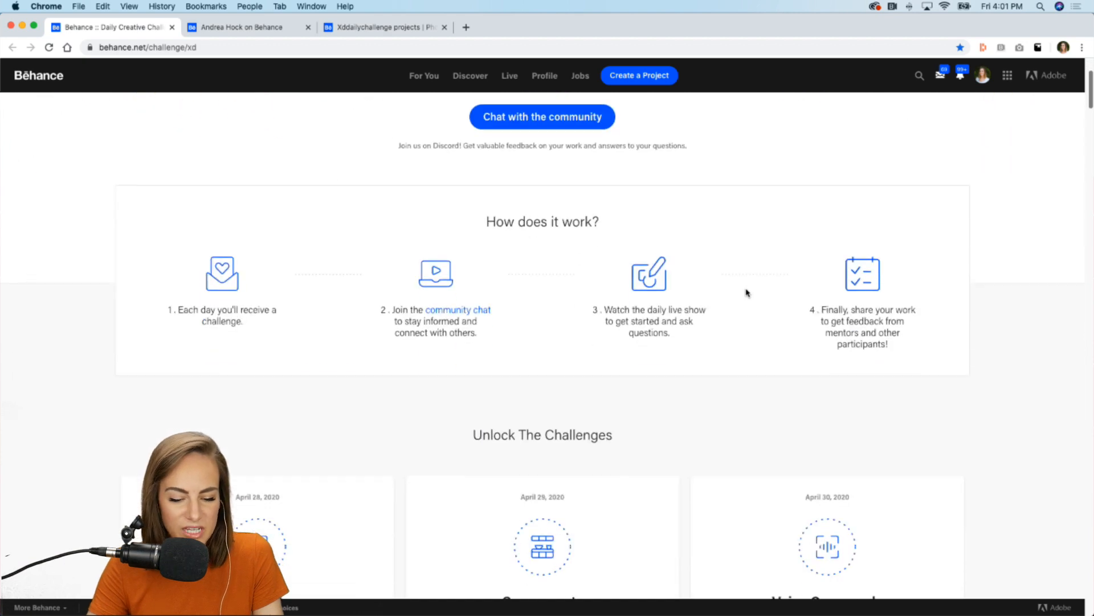
pyautogui.scroll(-1, 746, 291)
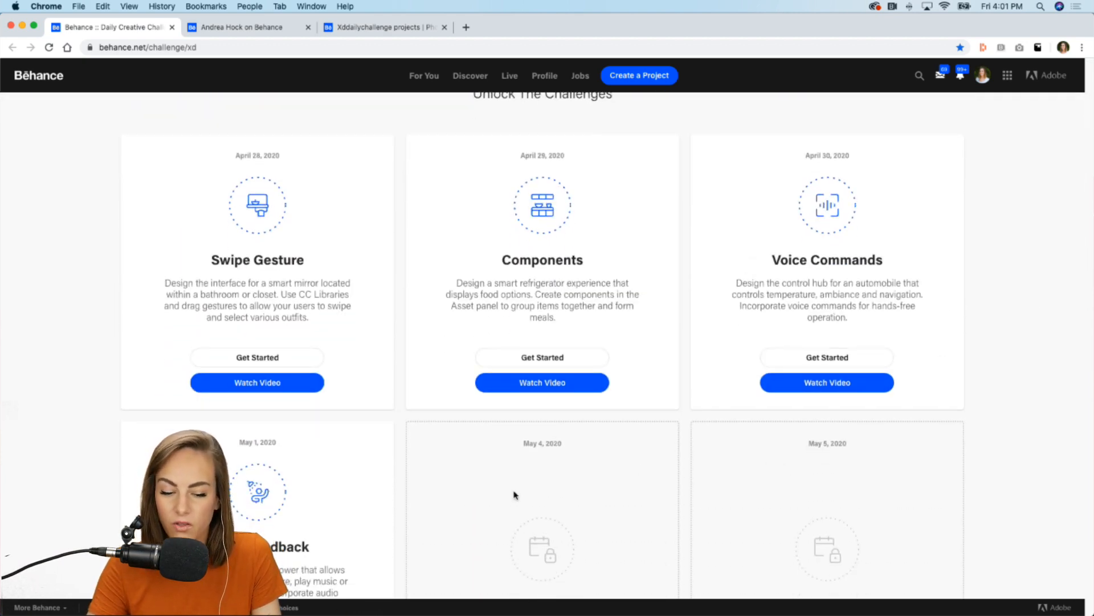
pyautogui.scroll(-3, 517, 495)
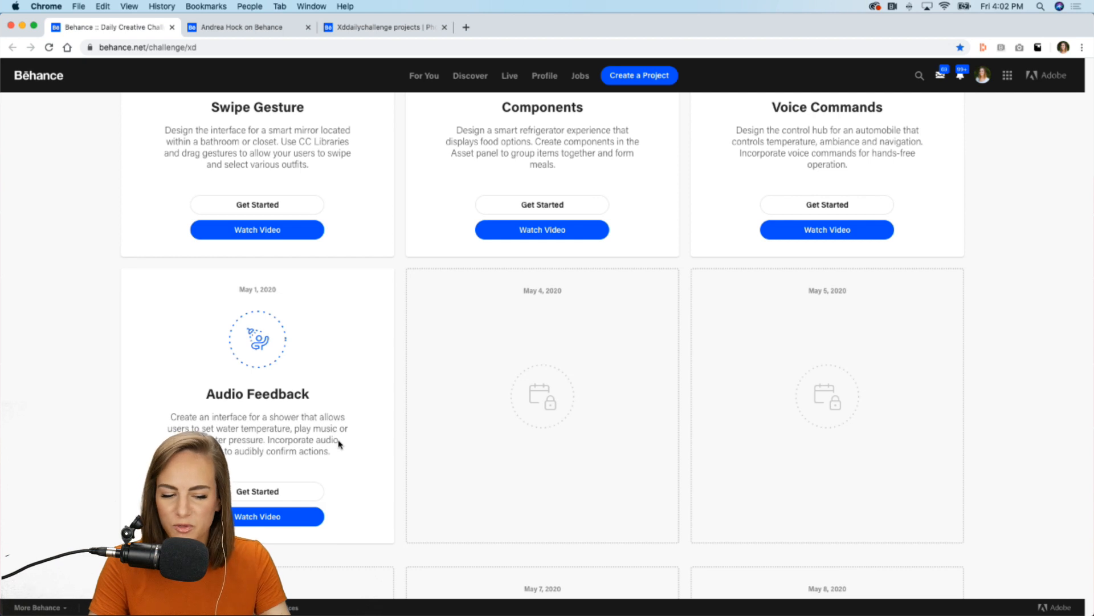
pyautogui.click(276, 491)
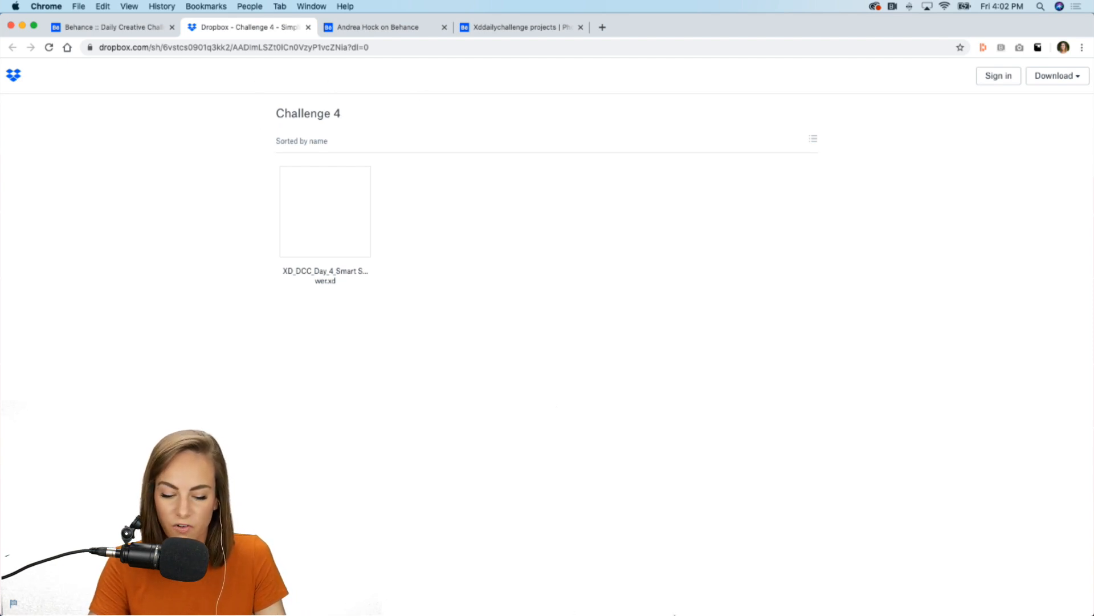
# - Look at the Smart Shower starter file in Adobe XD, then return to Chrome and show the Challenge 4 folder's download options
pyautogui.click(670, 596)
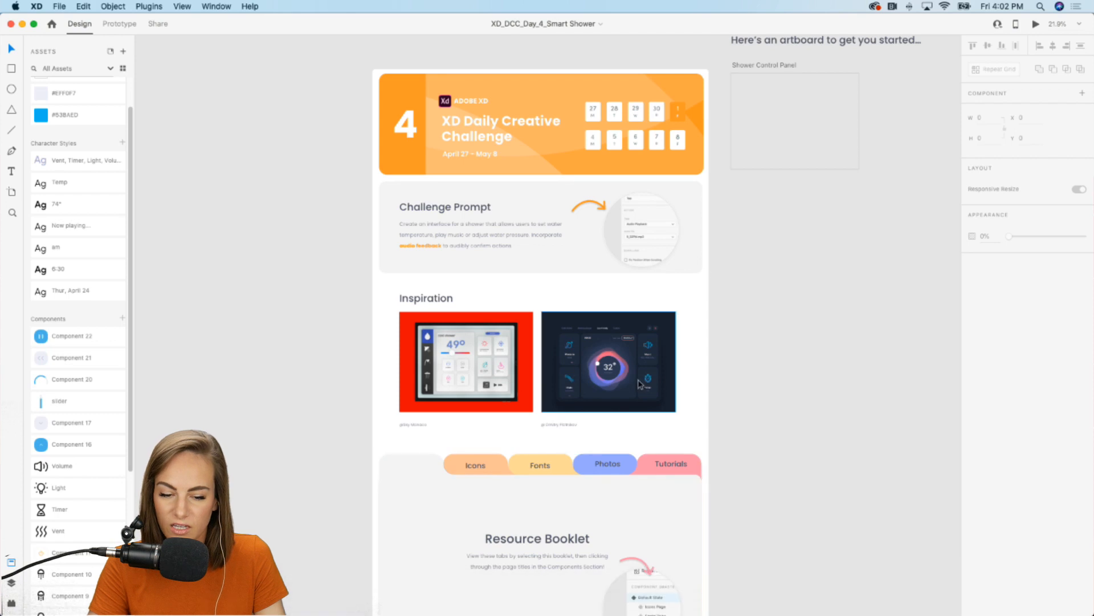
pyautogui.click(698, 600)
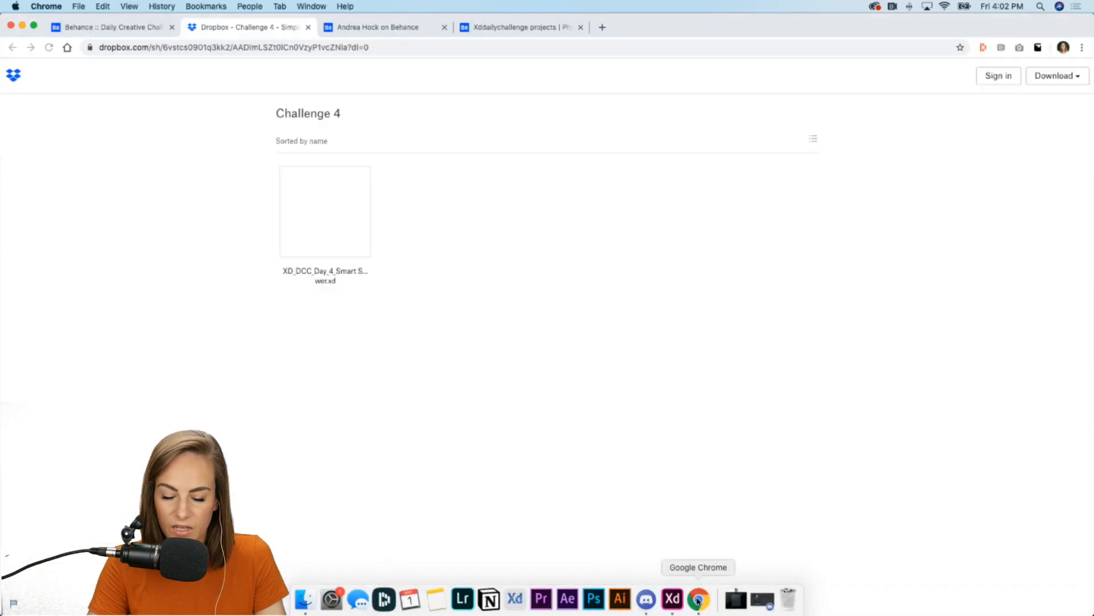
pyautogui.click(1074, 79)
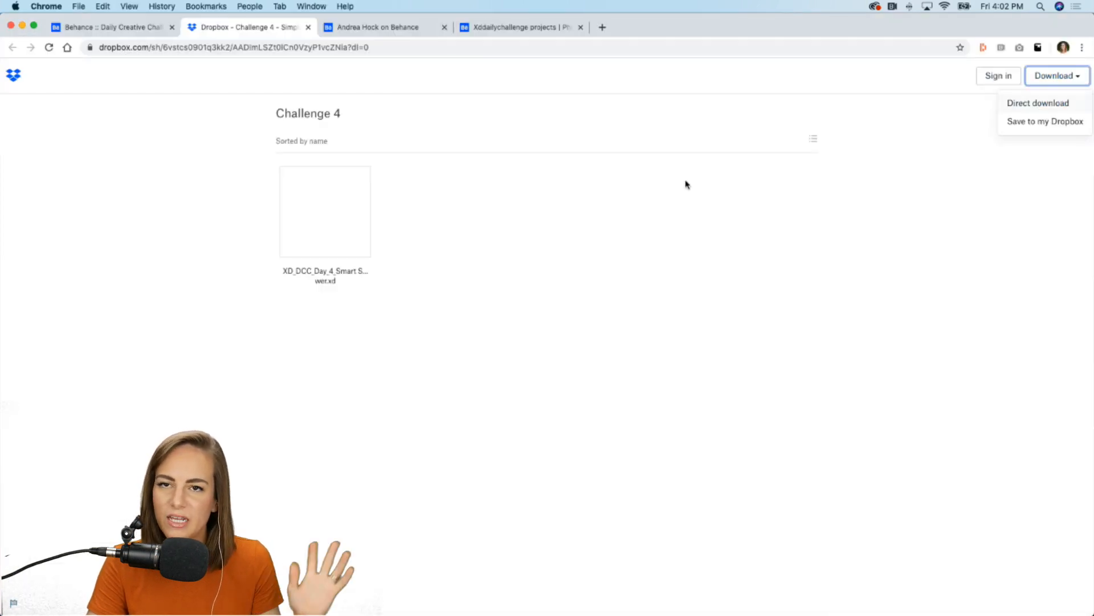
# - Return to the Behance challenge page and review the remaining challenge cards and the Next Steps section
pyautogui.click(127, 27)
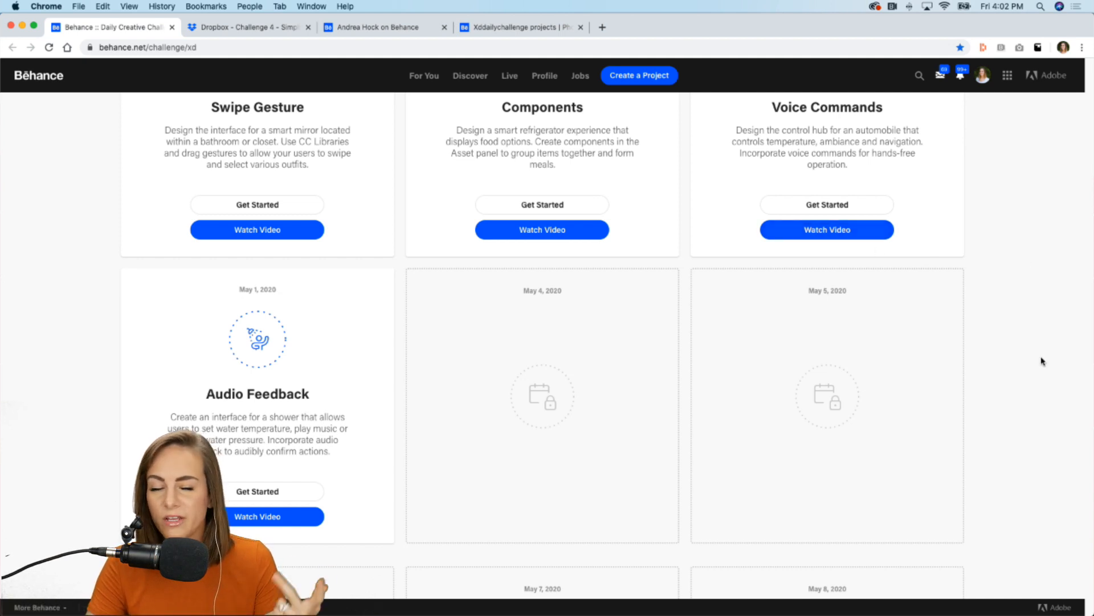
pyautogui.scroll(-5, 1042, 360)
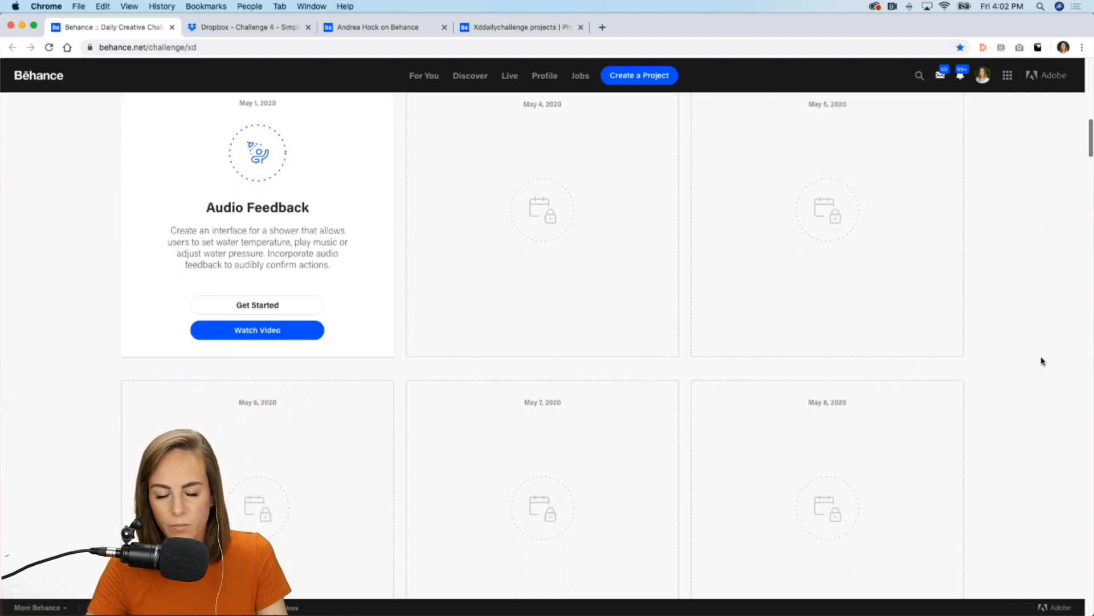
pyautogui.scroll(-7, 1042, 361)
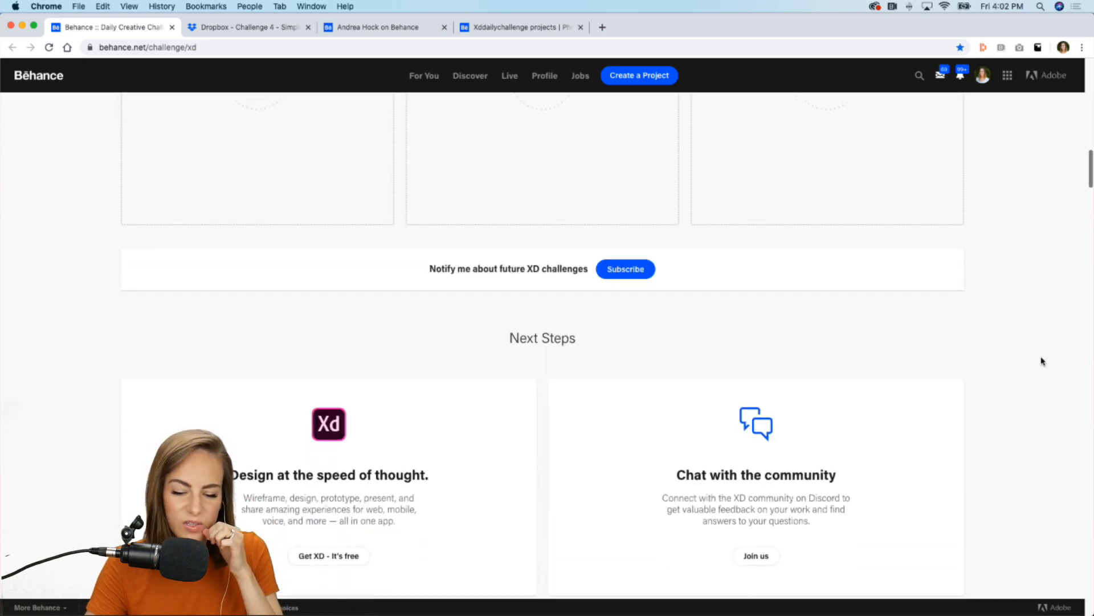
pyautogui.scroll(-2, 1042, 360)
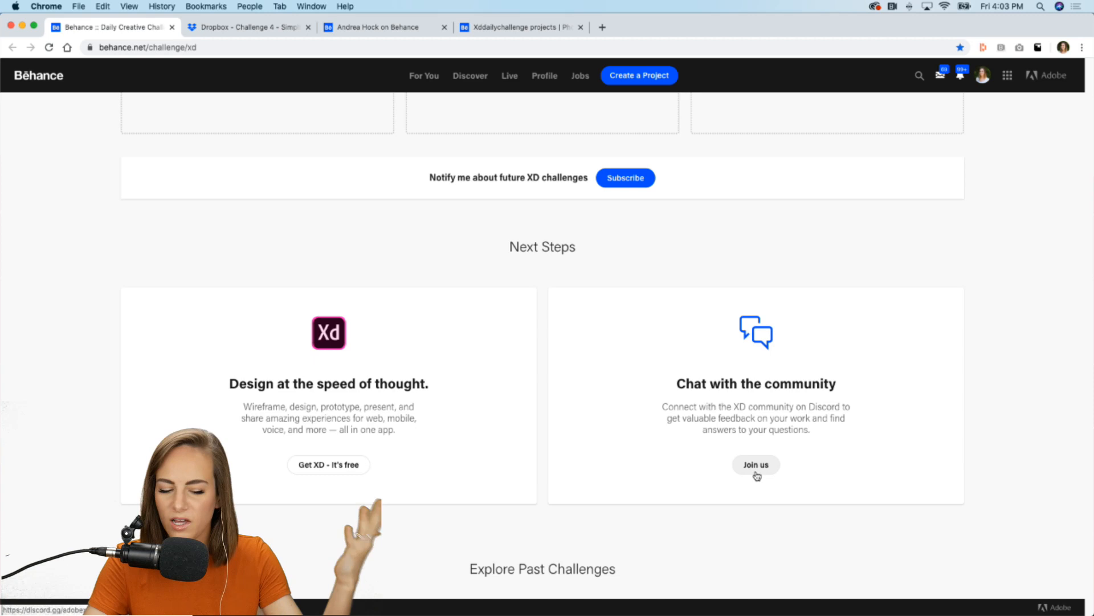
# - Switch to Discord, read back through the shared work and feedback in the current-challenge channel, and put the window away
pyautogui.moveTo(567, 609)
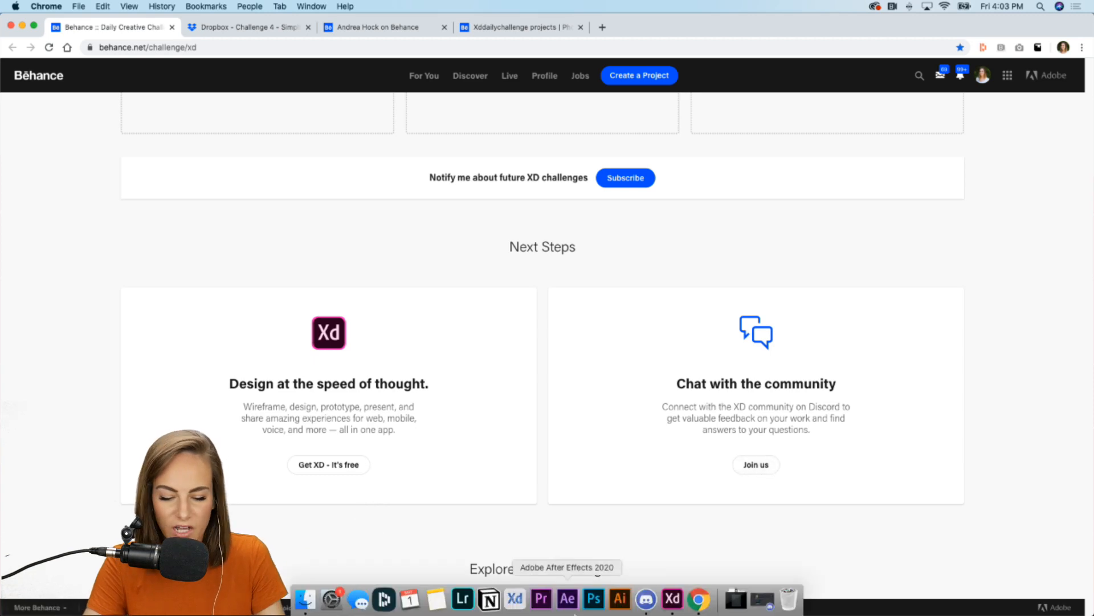
pyautogui.click(638, 609)
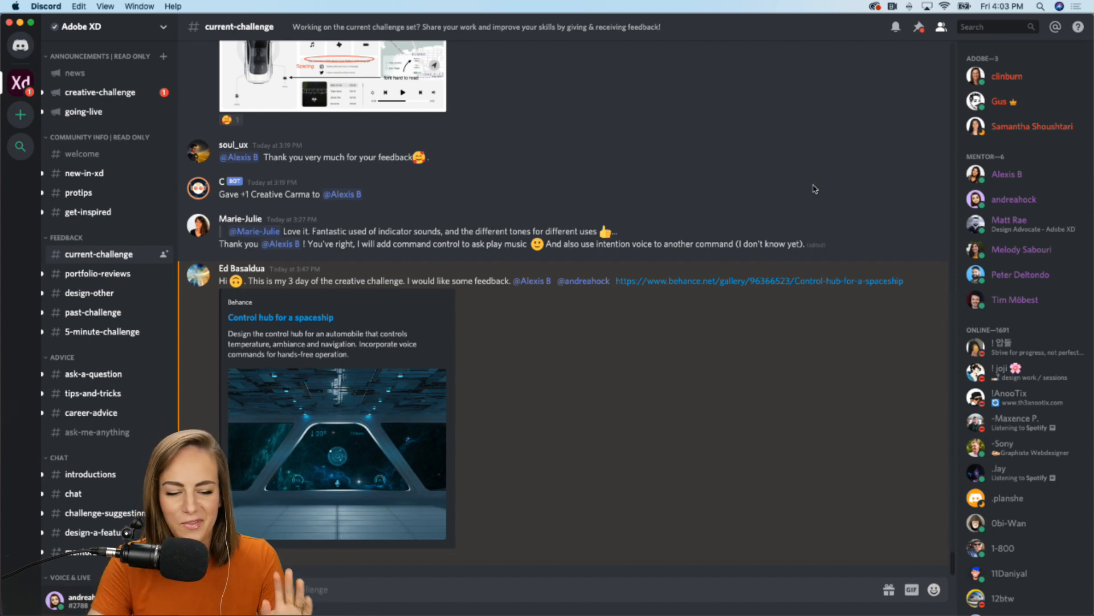
pyautogui.scroll(10, 762, 362)
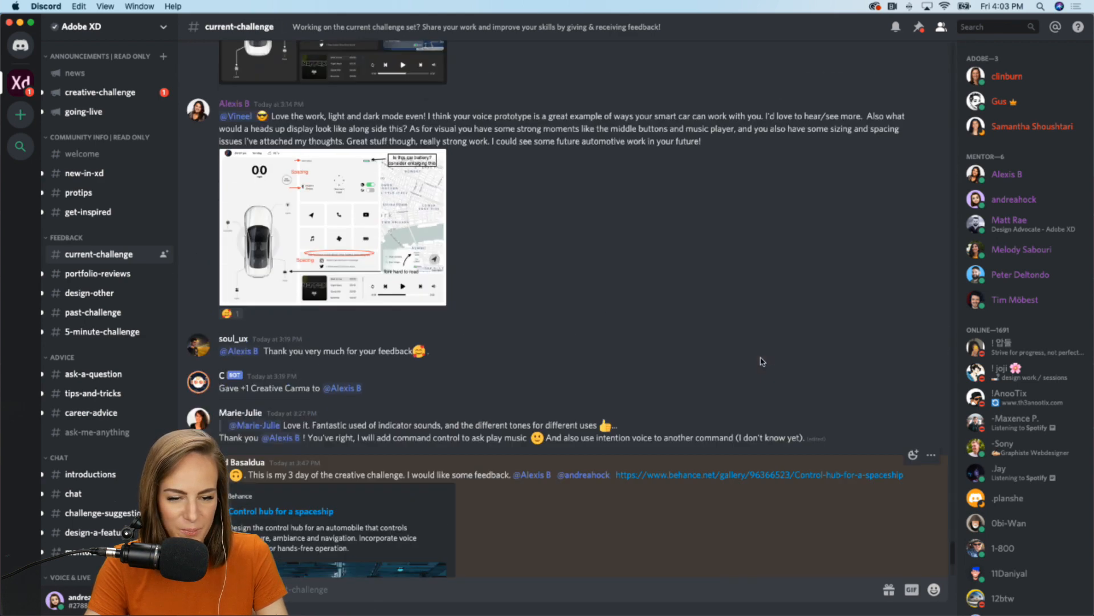
pyautogui.scroll(8, 762, 361)
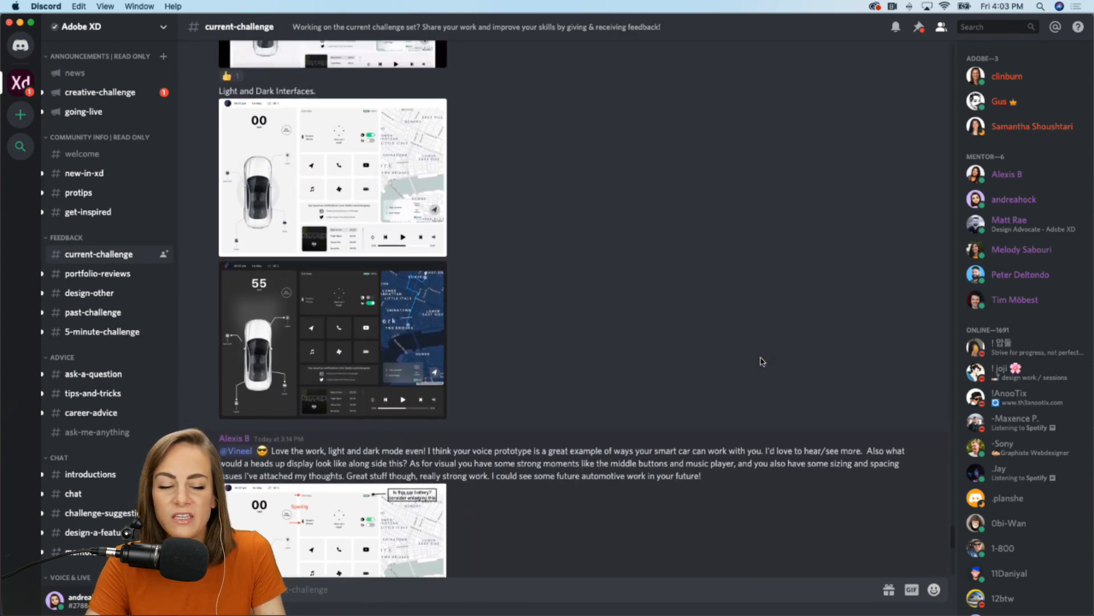
pyautogui.scroll(15, 762, 361)
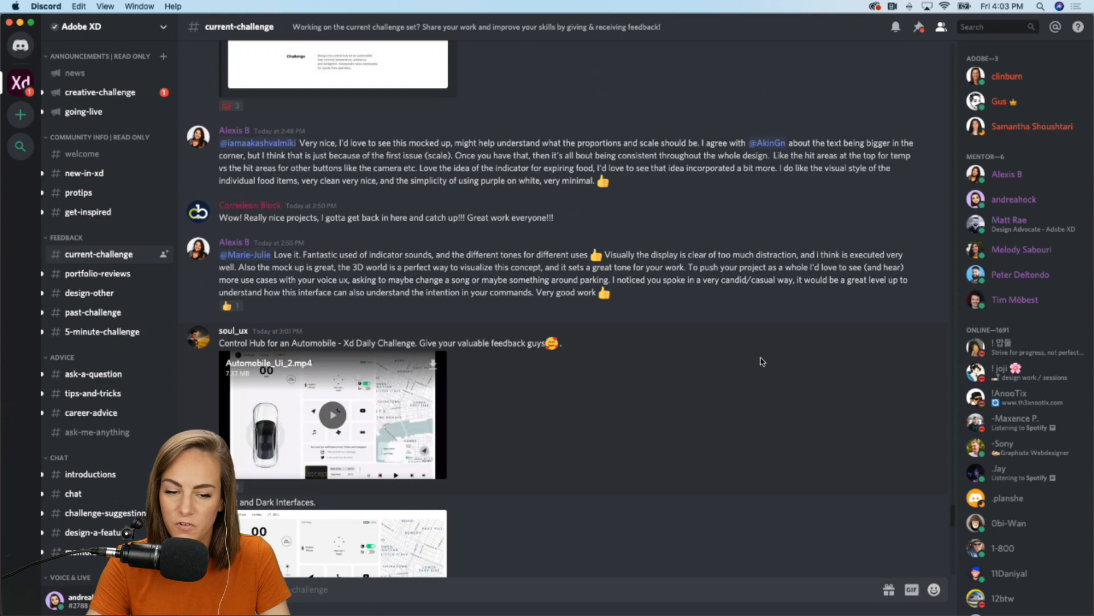
pyautogui.scroll(5, 762, 361)
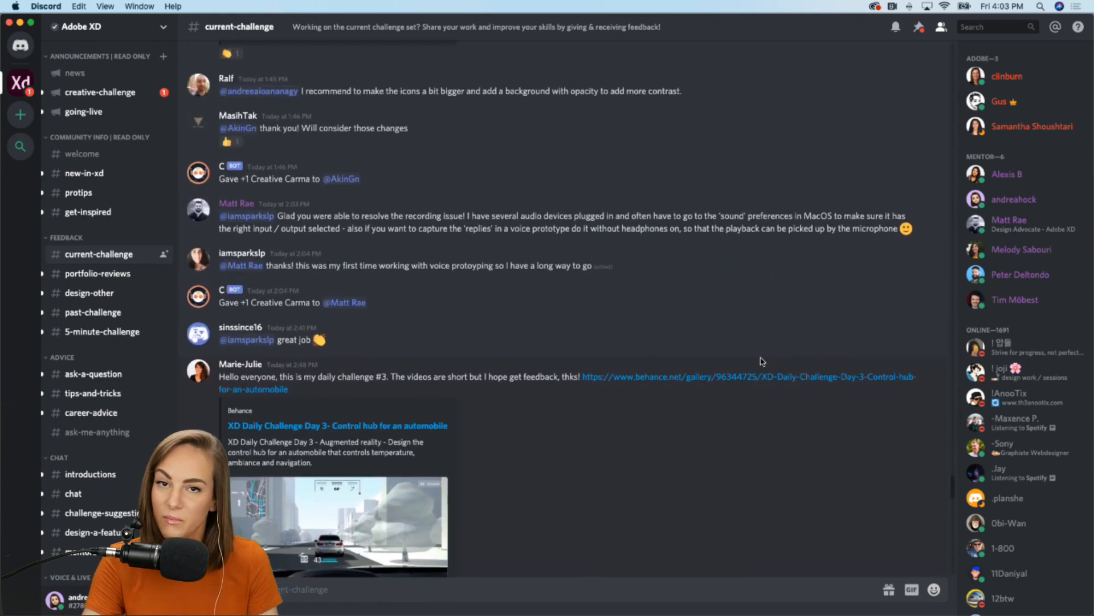
pyautogui.scroll(15, 762, 361)
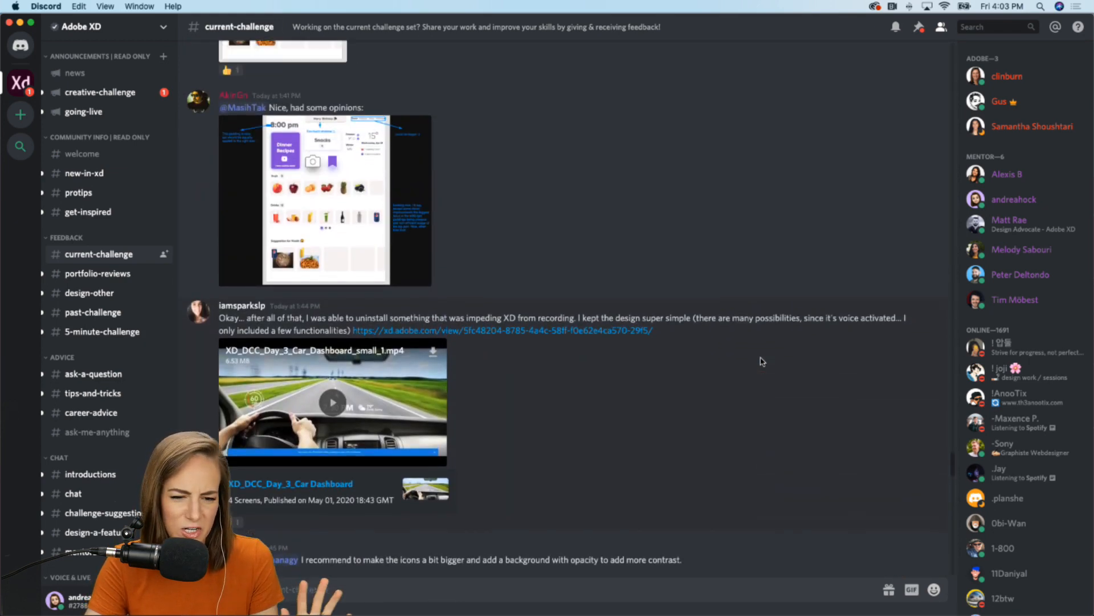
pyautogui.scroll(10, 762, 362)
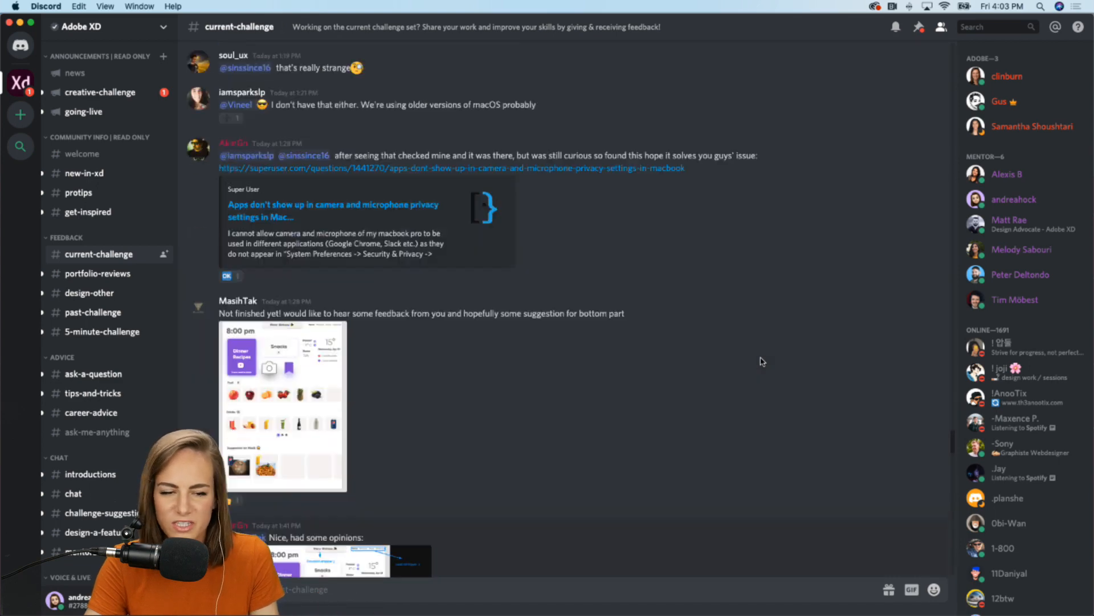
pyautogui.scroll(3, 762, 362)
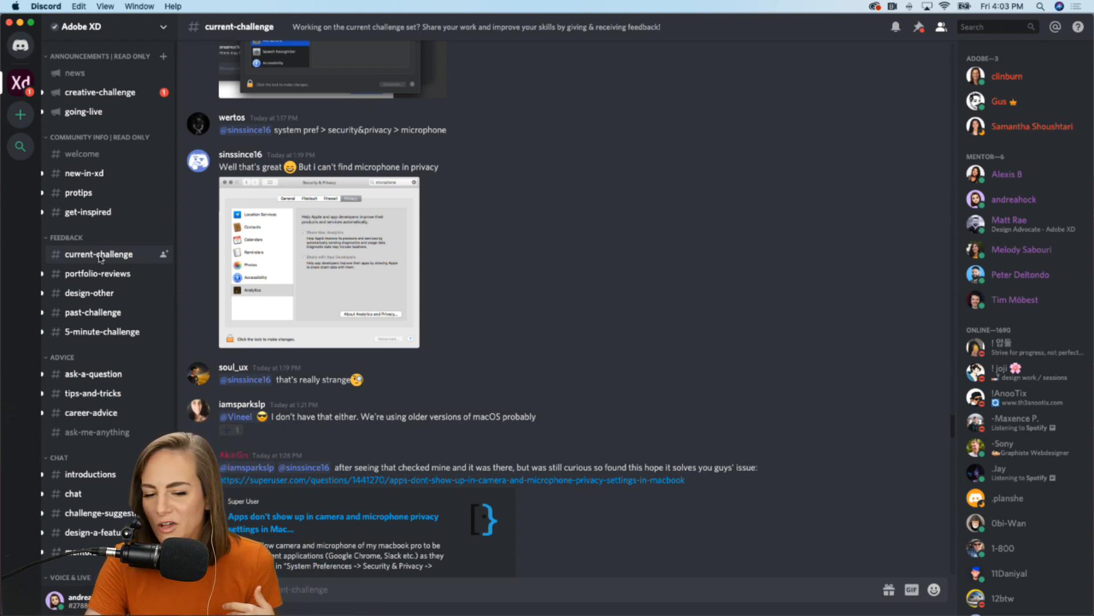
pyautogui.click(20, 23)
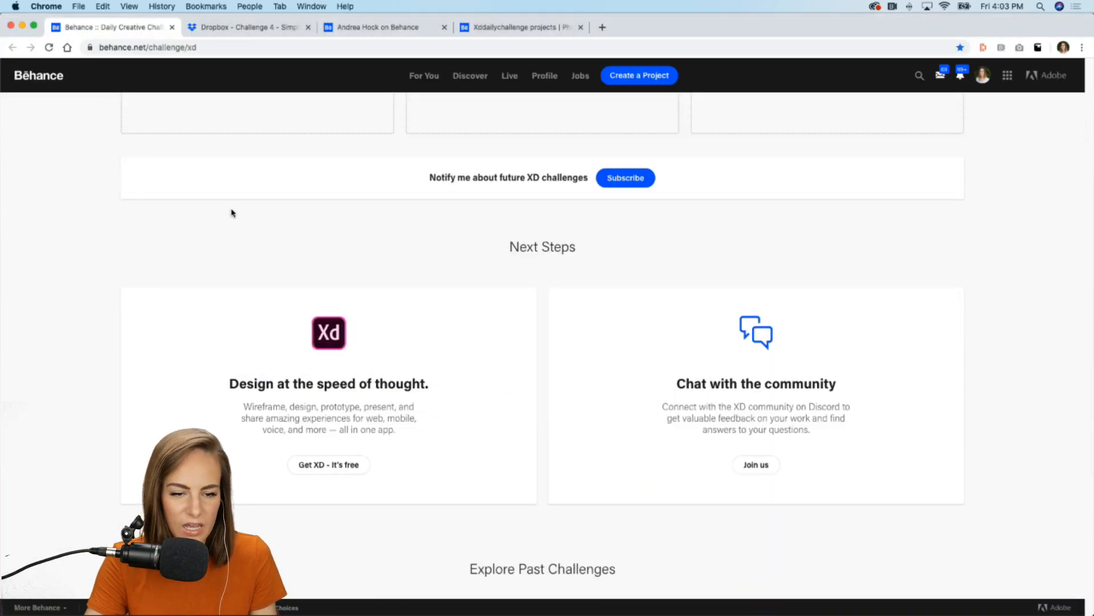
# - Switch to the Smart Shower starter file in Adobe XD and examine its Challenge Prompt and Inspiration sections
pyautogui.scroll(1, 232, 213)
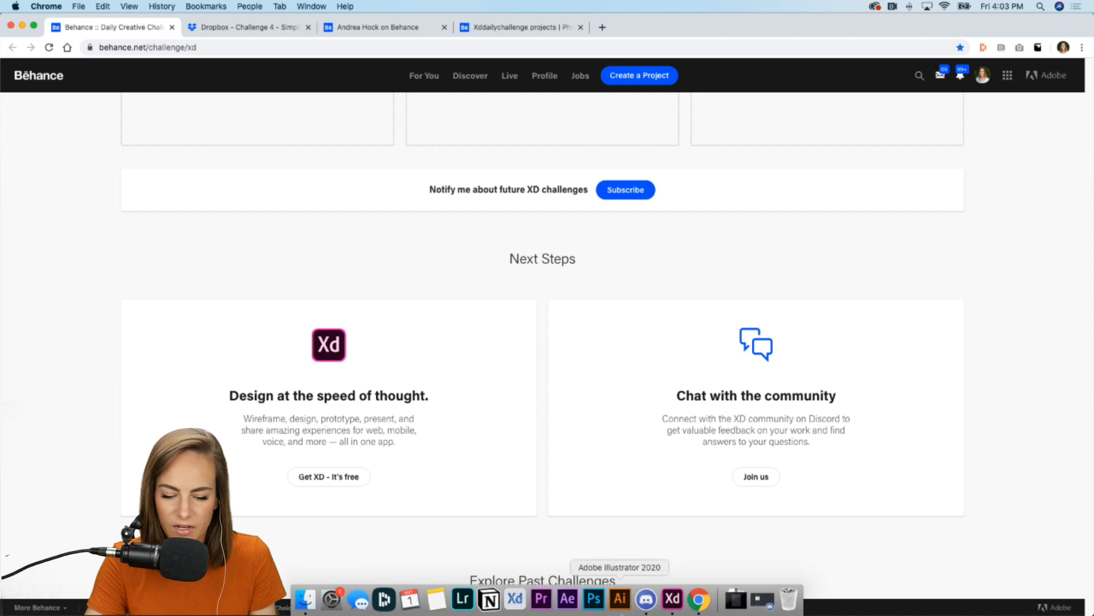
pyautogui.click(678, 600)
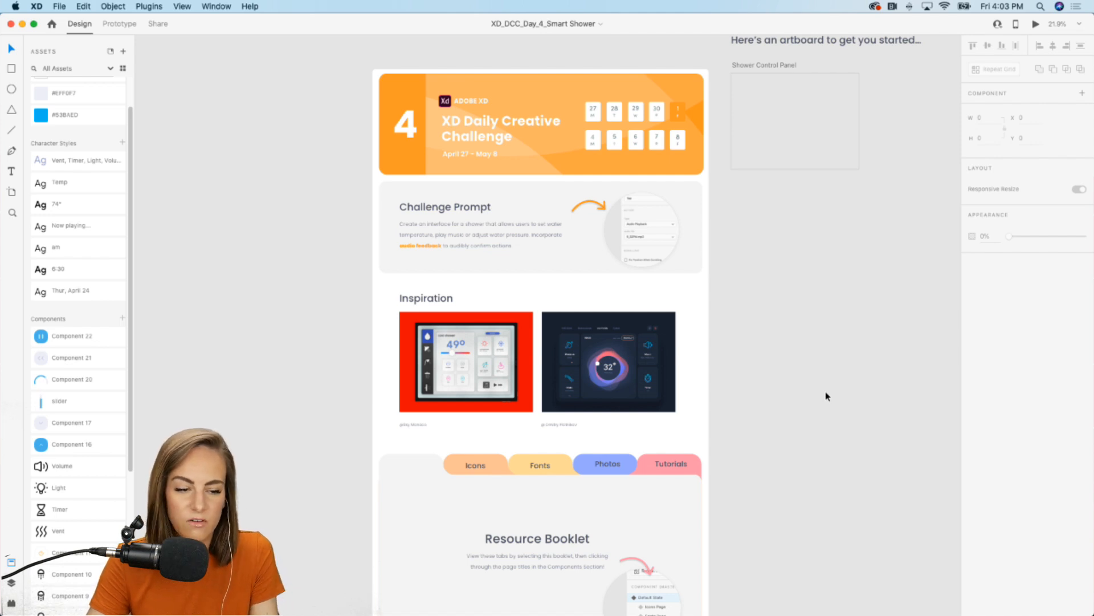
pyautogui.scroll(2, 825, 391)
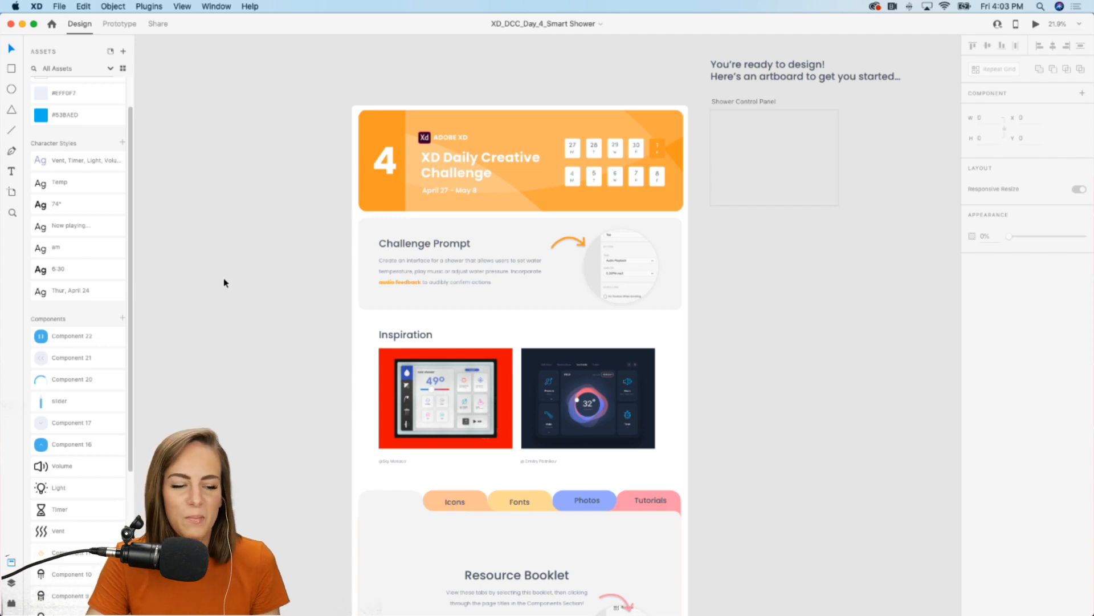
pyautogui.scroll(-2, 515, 534)
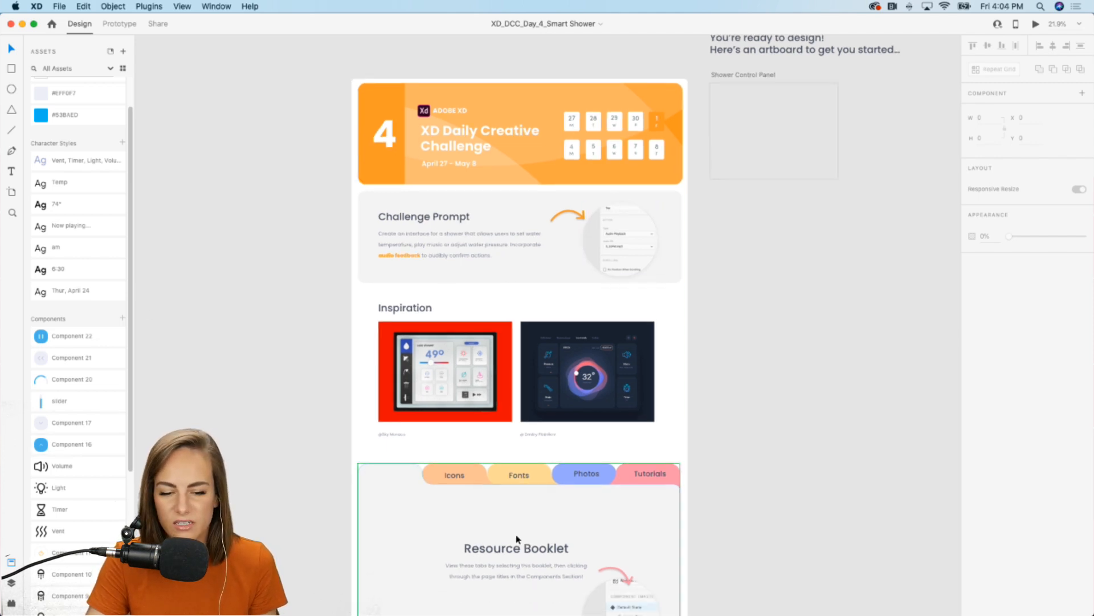
pyautogui.scroll(-5, 516, 537)
pyautogui.scroll(2, 621, 321)
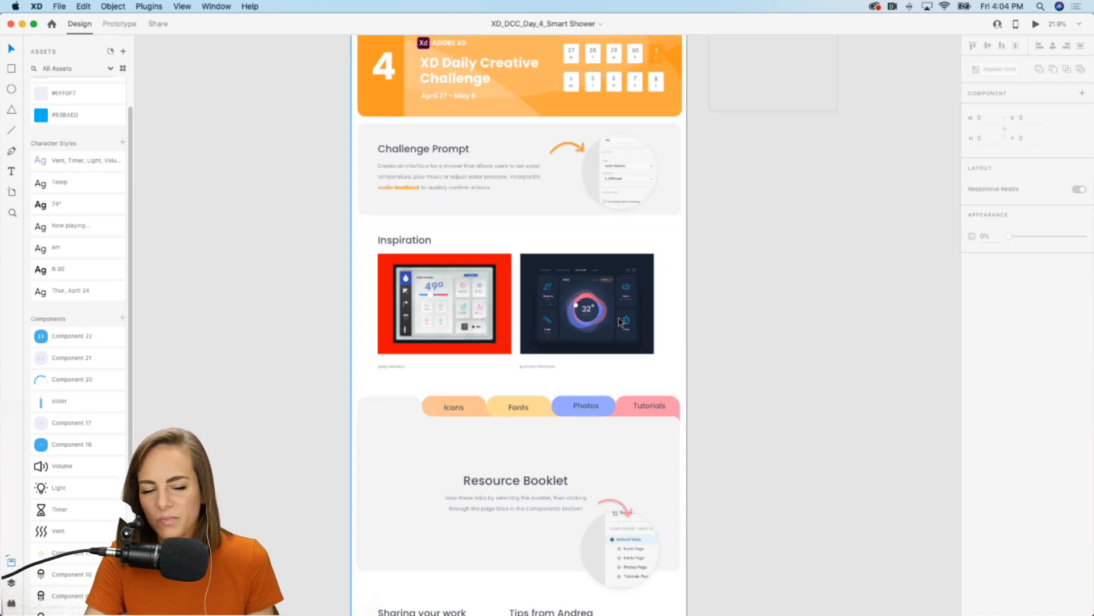
pyautogui.scroll(4, 620, 321)
pyautogui.scroll(5, 621, 320)
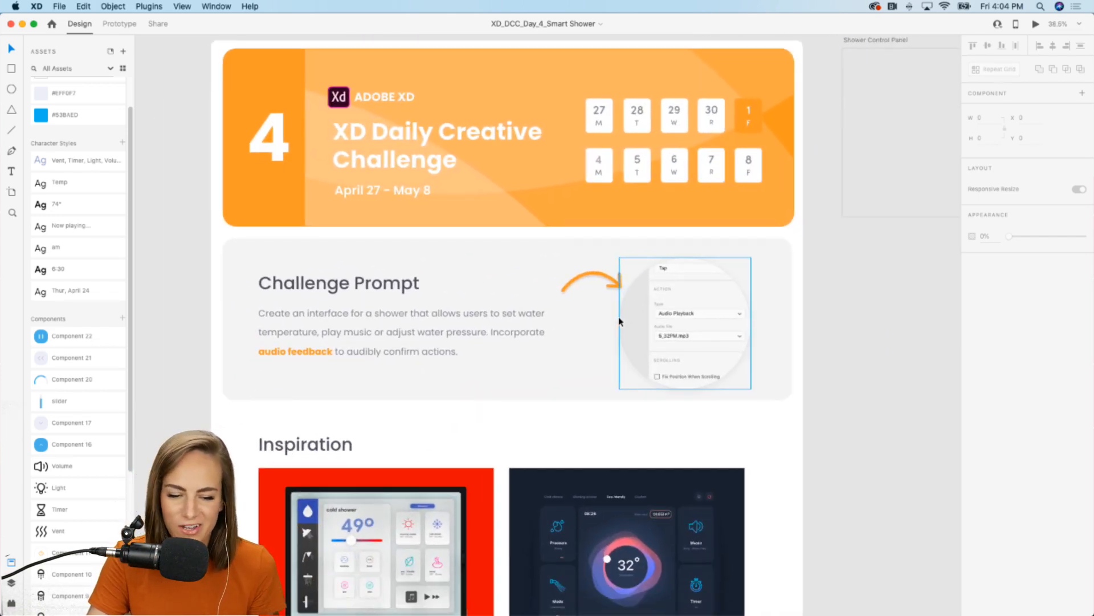
pyautogui.scroll(-3, 620, 314)
pyautogui.hscroll(-4, 620, 313)
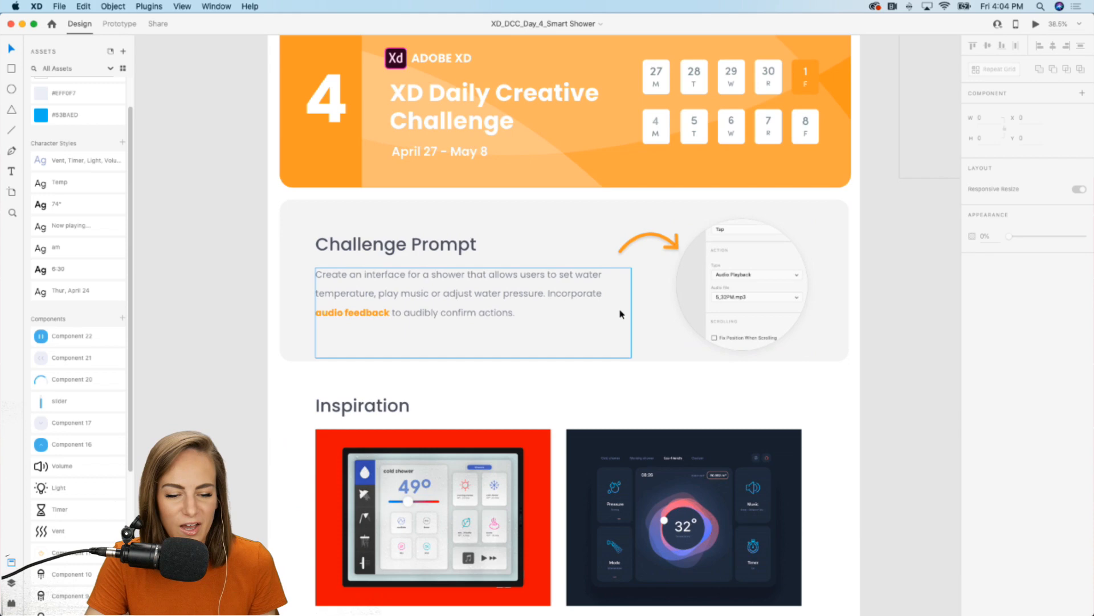
# - Select the Resource Booklet, view its Icons, Fonts, Photos and Tutorials page states, then restore the Default State and deselect it
pyautogui.scroll(-15, 620, 314)
pyautogui.click(620, 313)
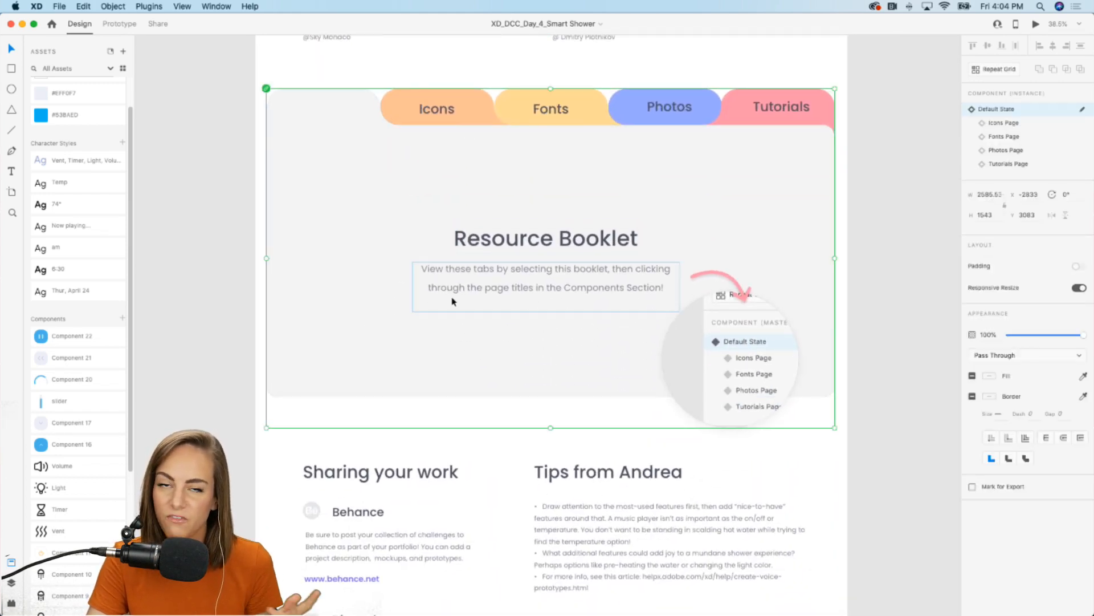
pyautogui.click(1007, 124)
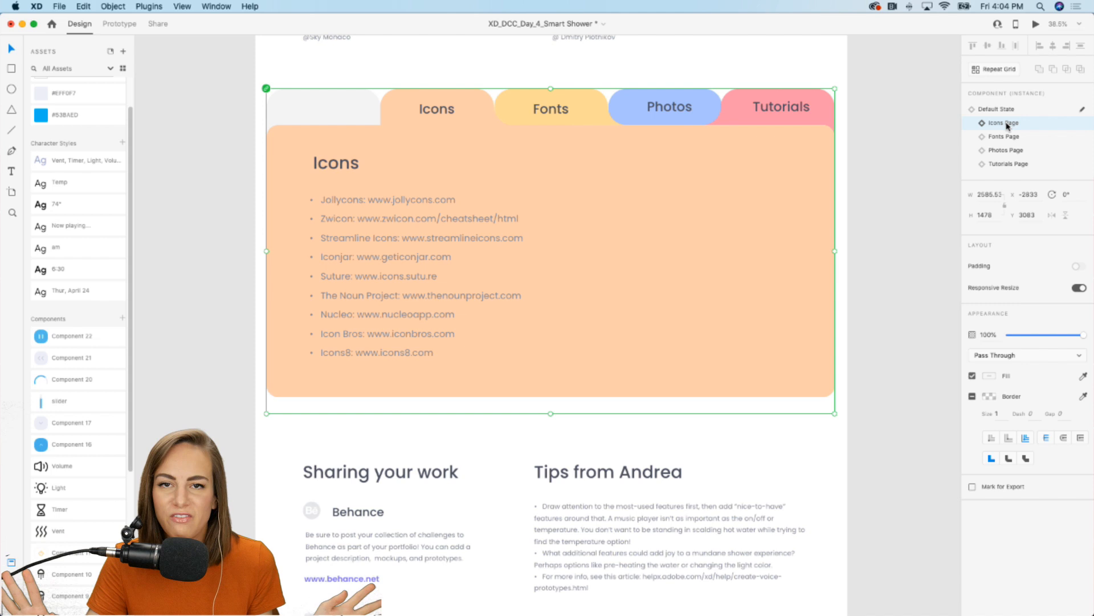
pyautogui.click(1006, 138)
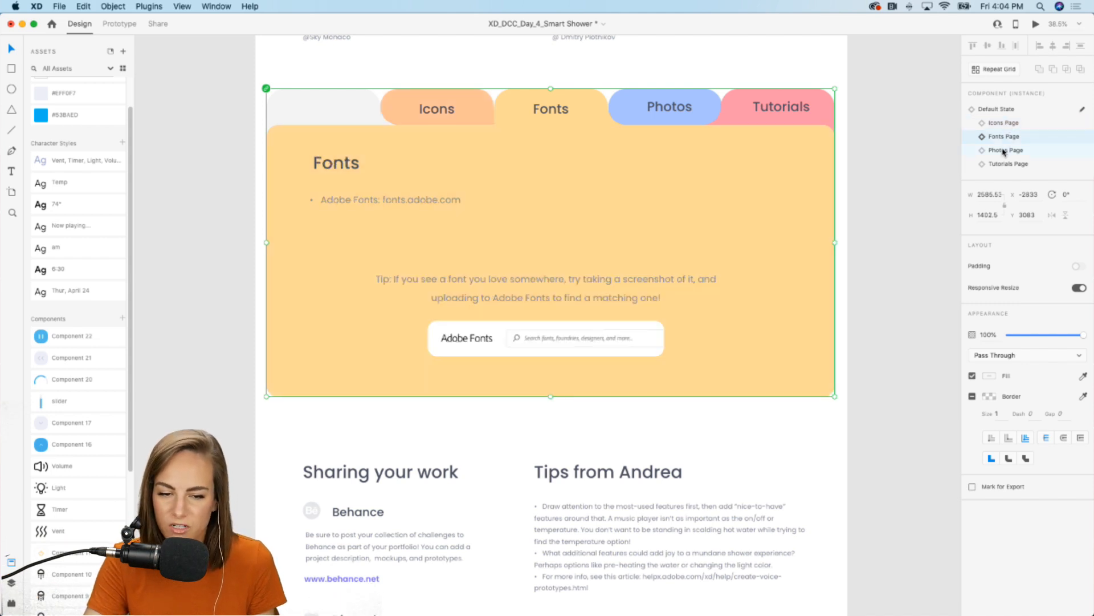
pyautogui.click(1005, 152)
pyautogui.click(1002, 165)
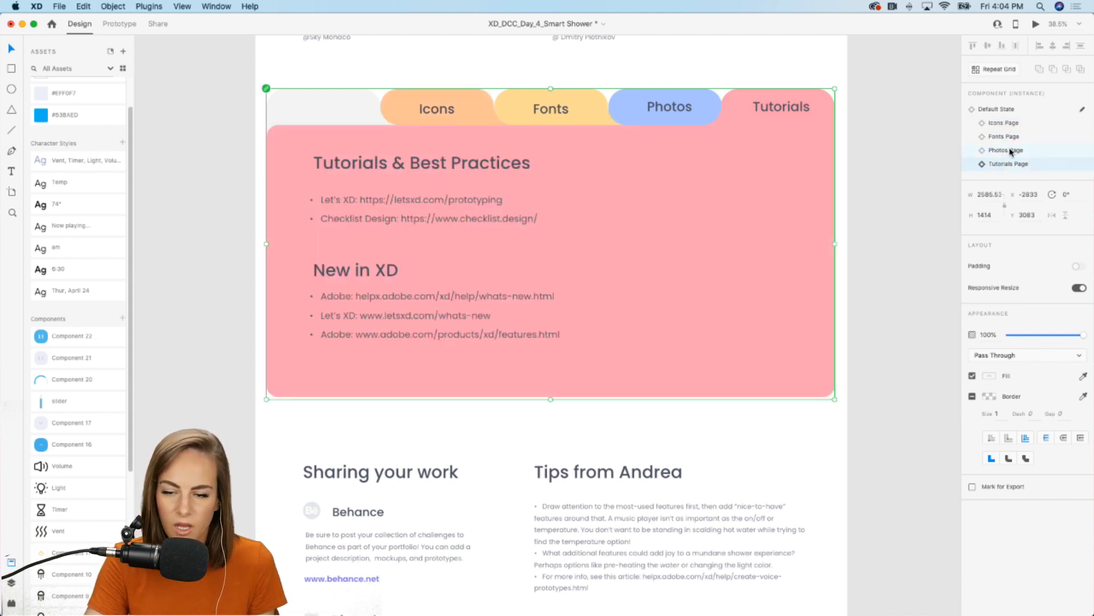
pyautogui.click(1011, 152)
pyautogui.click(1008, 138)
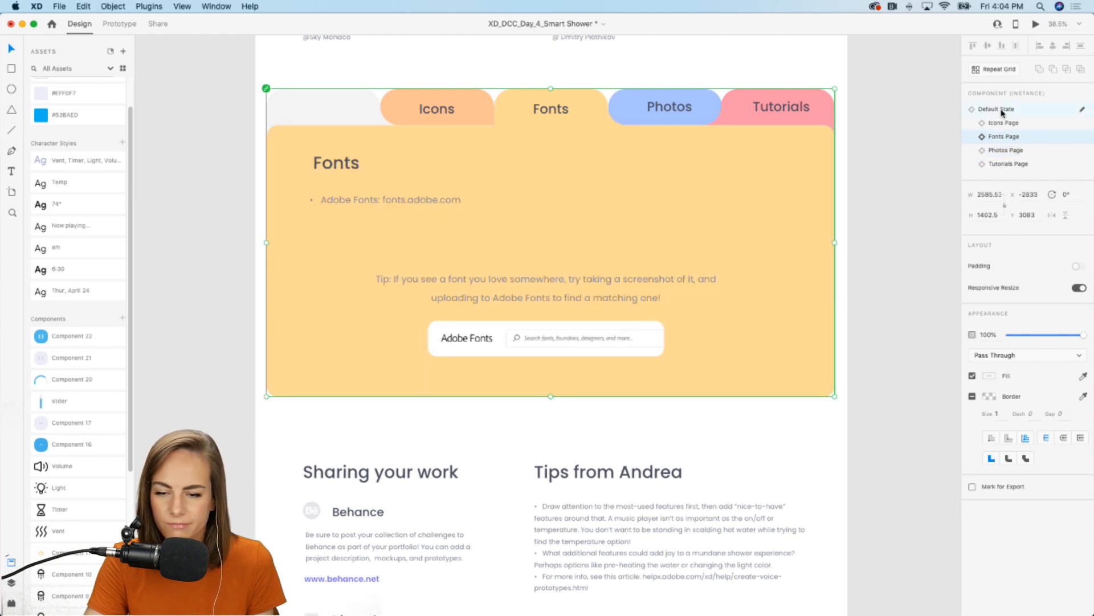
pyautogui.click(1003, 112)
pyautogui.click(861, 204)
# - Review the sharing instructions and the design tips at the end of the challenge artboard
pyautogui.scroll(-2, 861, 204)
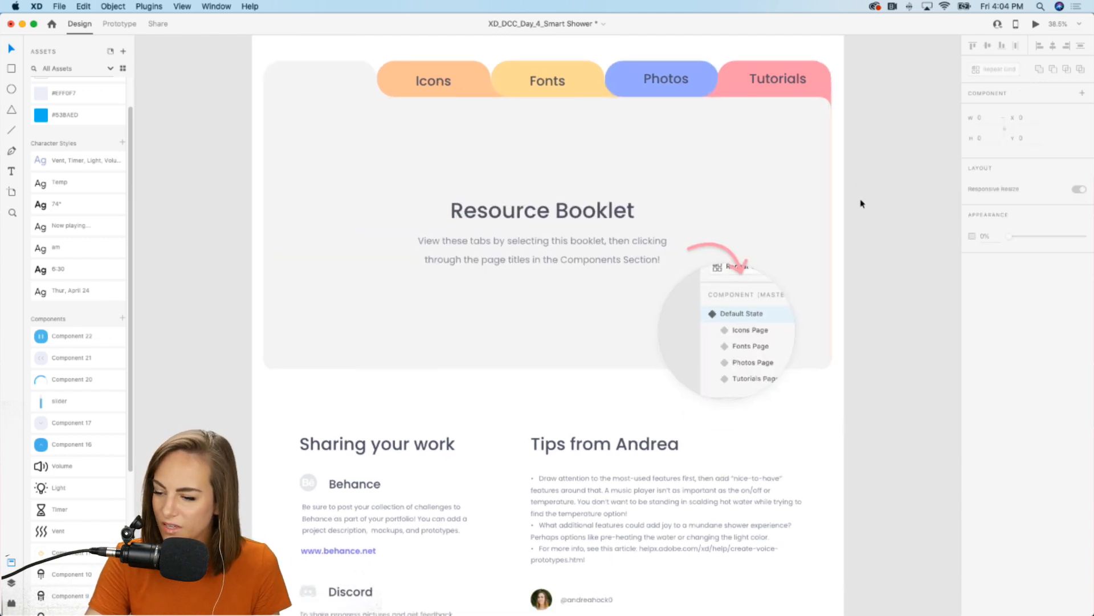
pyautogui.scroll(-6, 861, 203)
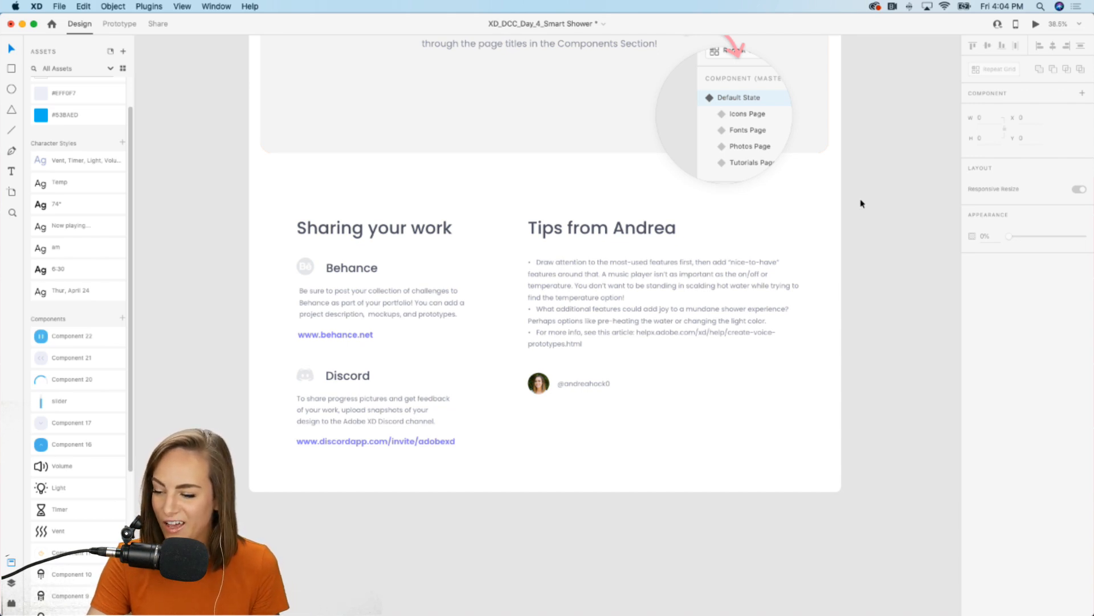
# - Revisit the Challenge Prompt and examine both Inspiration designs up close, from the cold shower tablet panel to the dark Eco-friendly panel
pyautogui.scroll(-2, 860, 204)
pyautogui.scroll(2, 860, 204)
pyautogui.scroll(3, 860, 203)
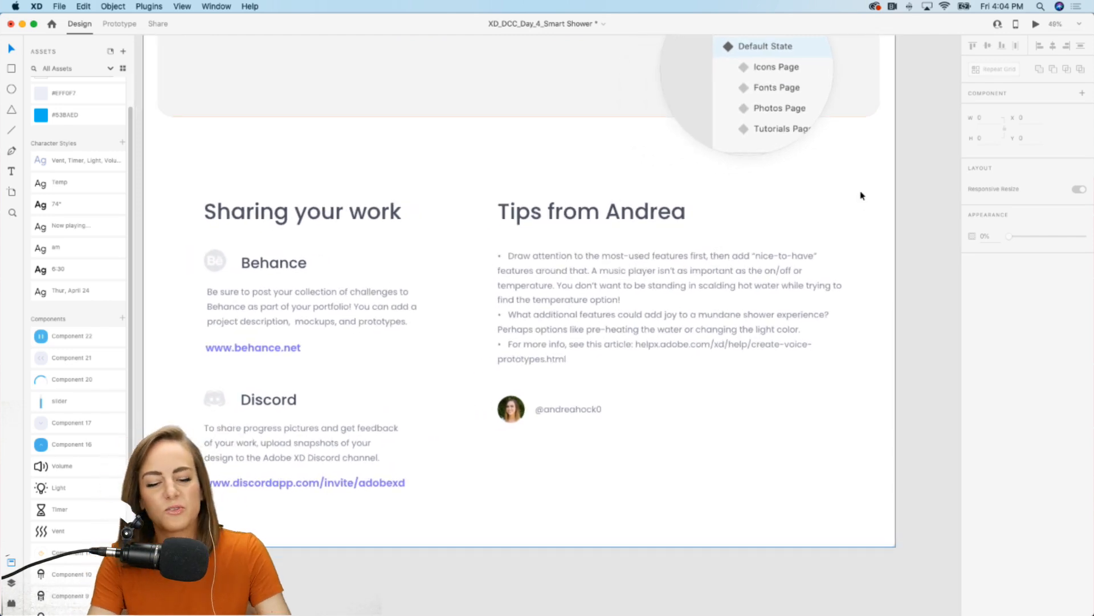
pyautogui.scroll(10, 860, 196)
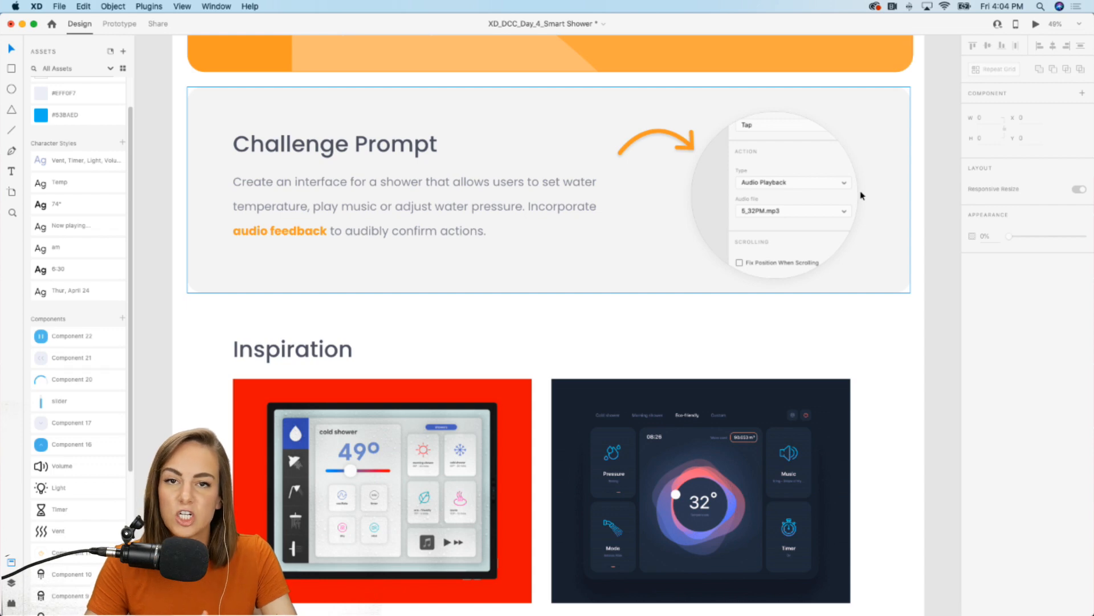
pyautogui.scroll(-5, 860, 196)
pyautogui.scroll(3, 861, 196)
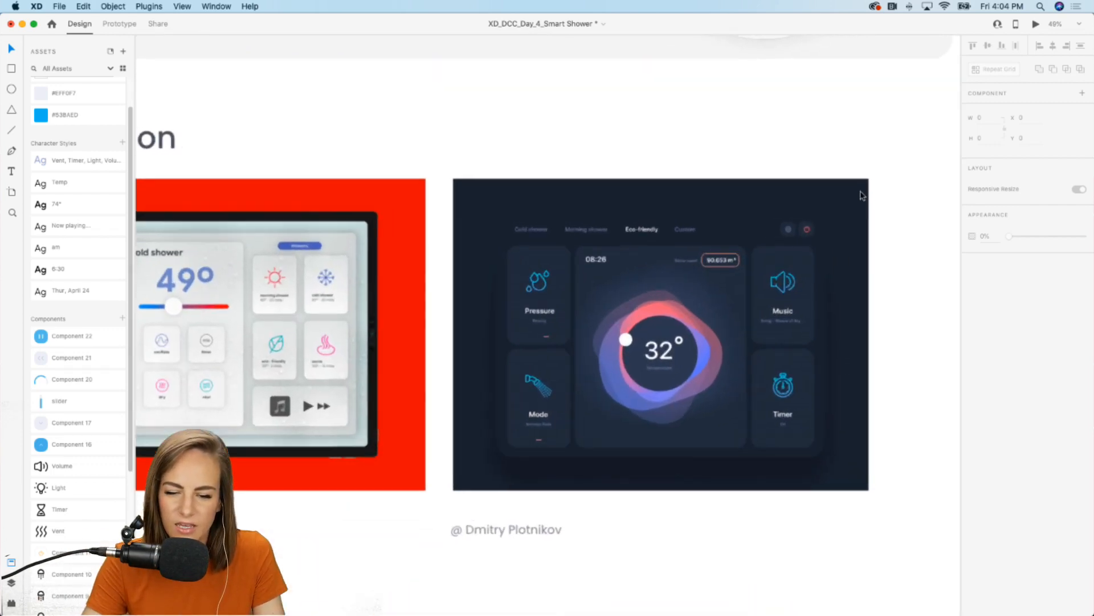
pyautogui.scroll(4, 860, 195)
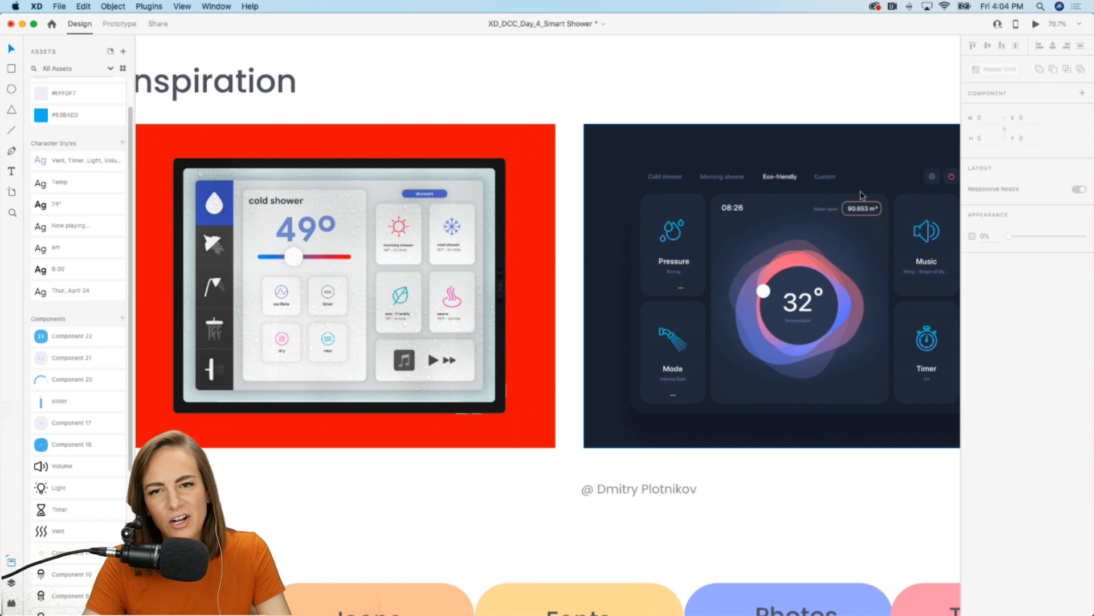
pyautogui.hscroll(-1, 862, 196)
pyautogui.hscroll(-3, 862, 196)
pyautogui.scroll(-1, 862, 196)
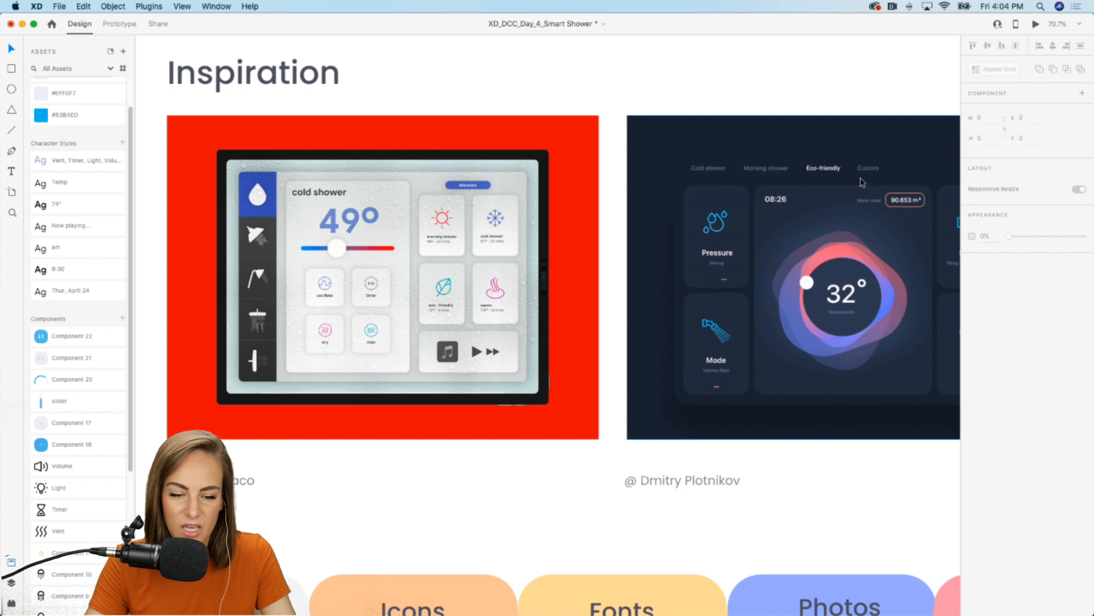
pyautogui.scroll(3, 861, 182)
pyautogui.hscroll(-2, 862, 182)
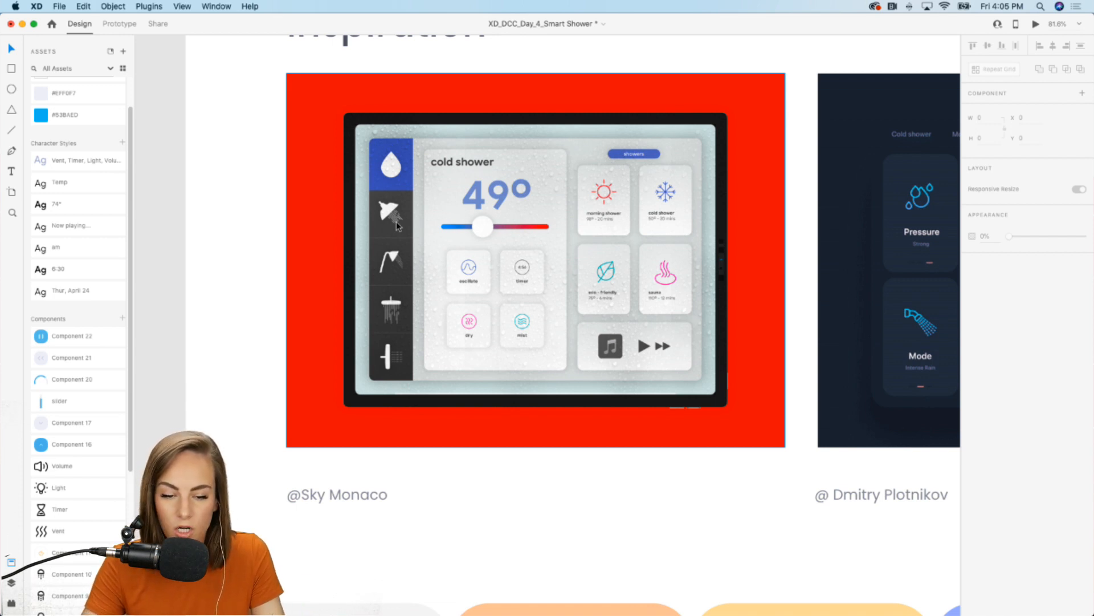
pyautogui.scroll(5, 393, 205)
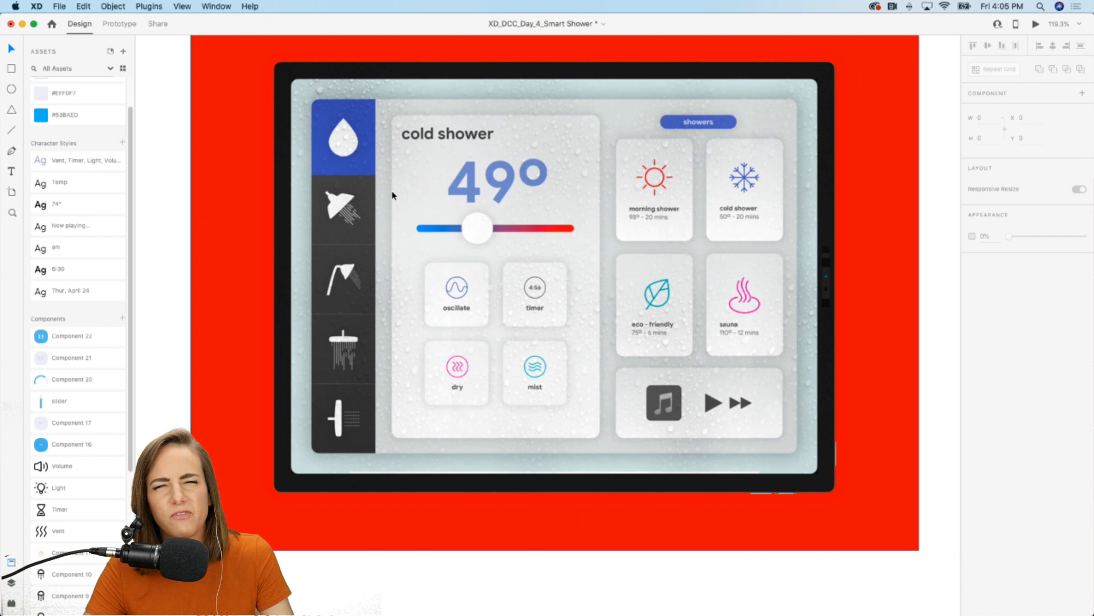
pyautogui.hscroll(3, 392, 195)
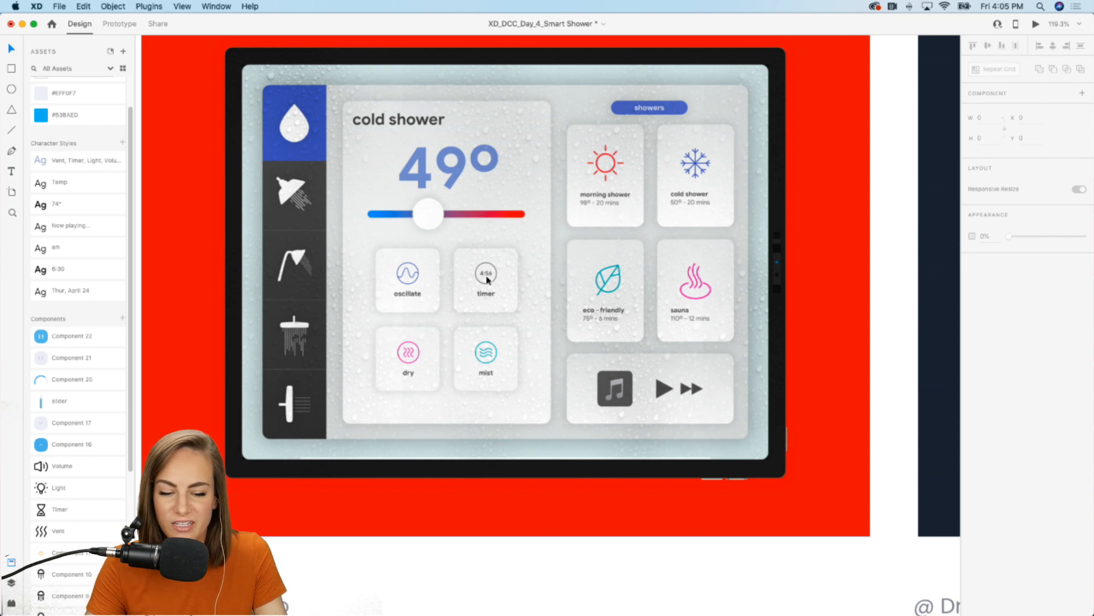
pyautogui.hscroll(3, 487, 280)
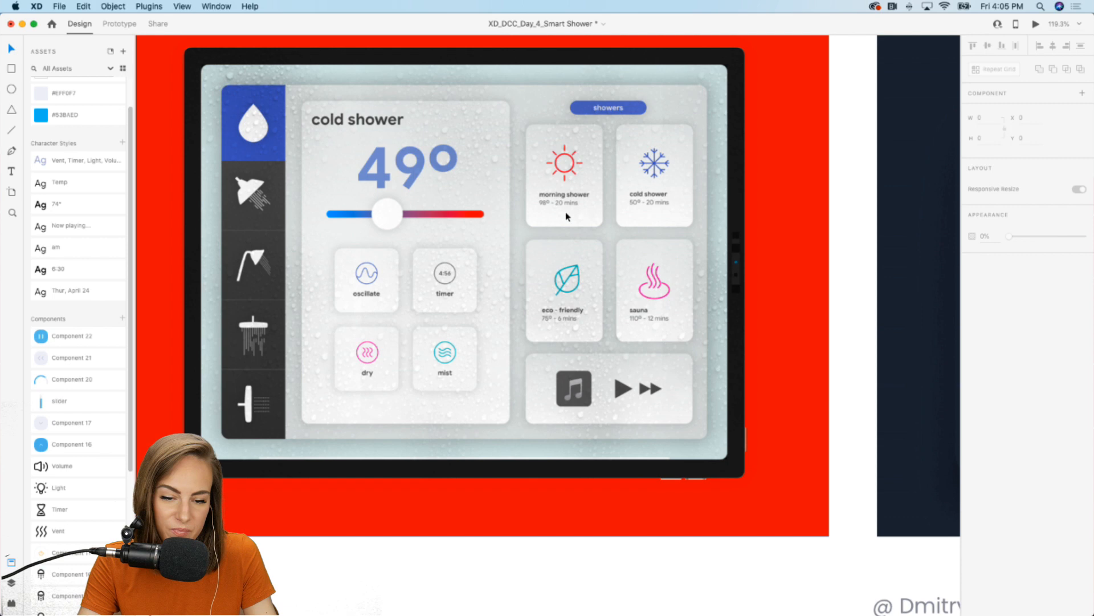
pyautogui.hscroll(10, 578, 214)
pyautogui.hscroll(6, 578, 216)
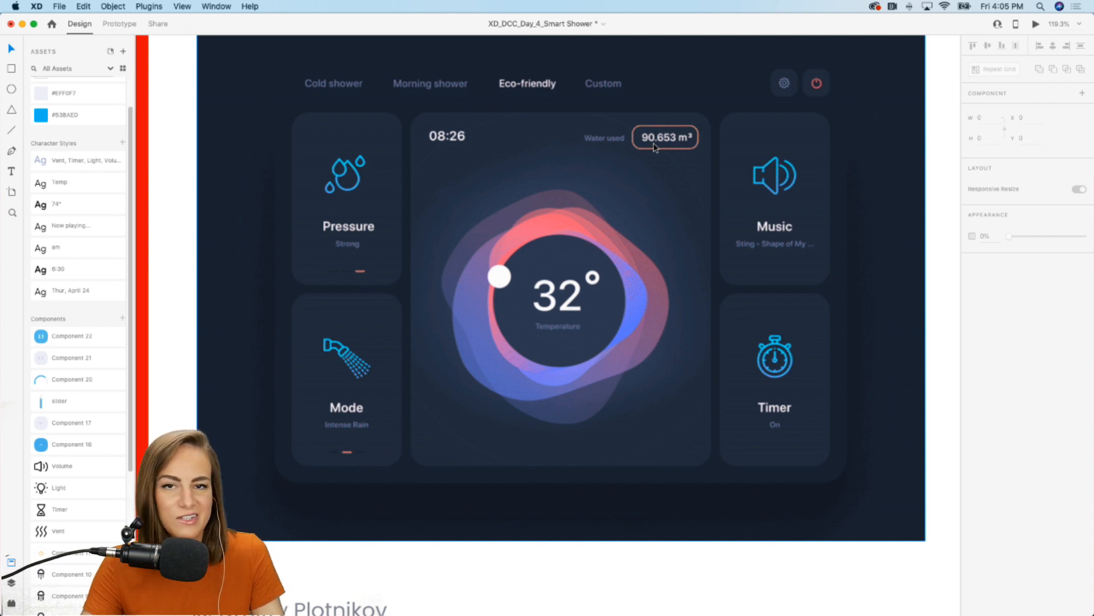
# - Return to the end of the challenge artboard and read the design tips about feature priority and added shower features
pyautogui.scroll(-10, 653, 147)
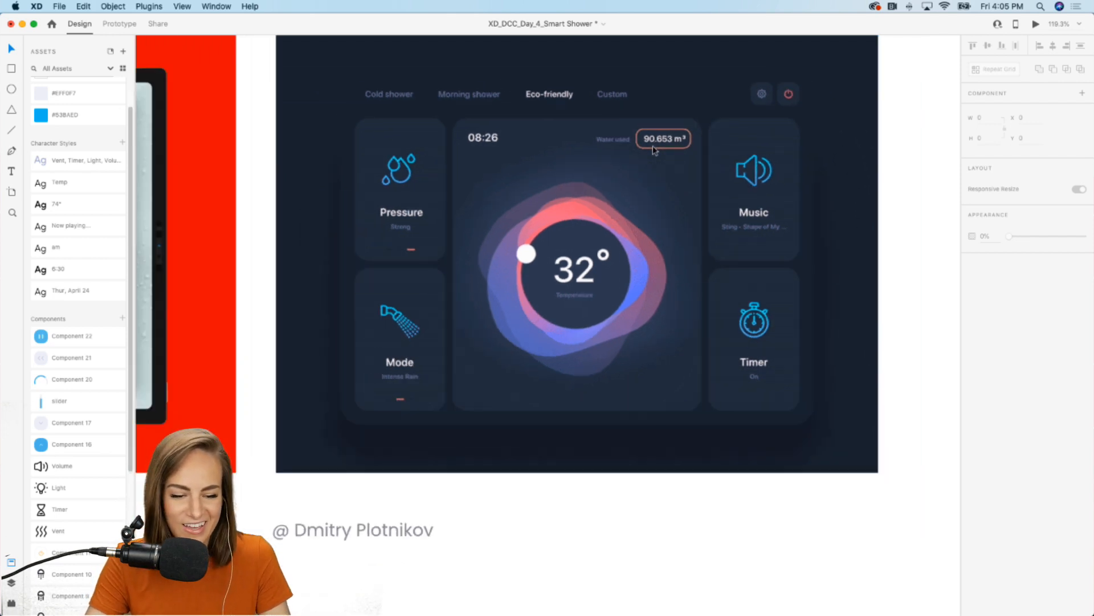
pyautogui.scroll(-10, 652, 147)
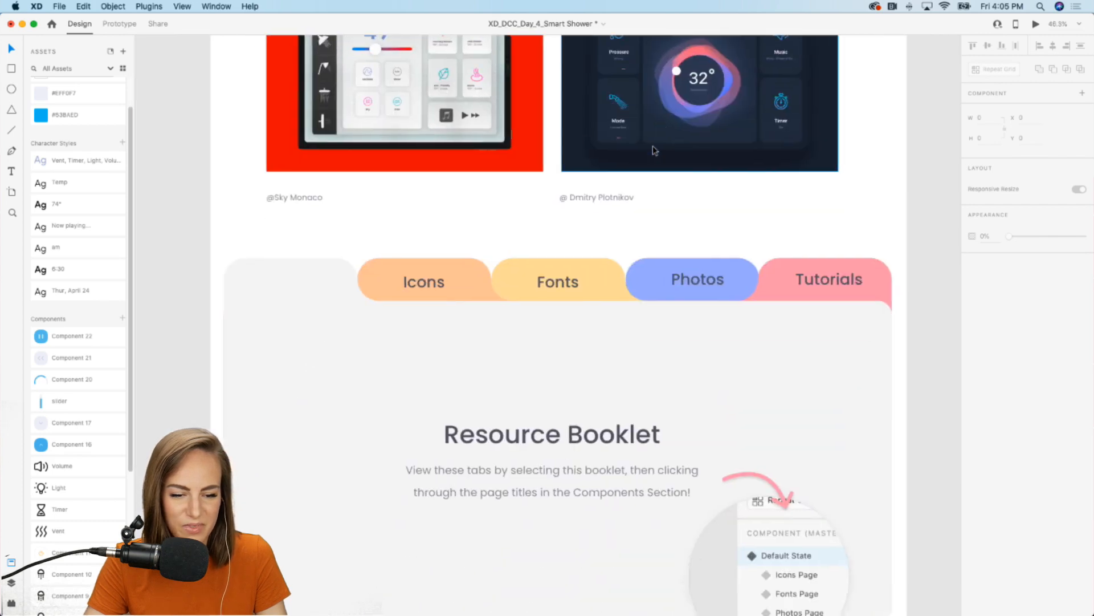
pyautogui.scroll(-3, 654, 149)
pyautogui.hscroll(3, 654, 150)
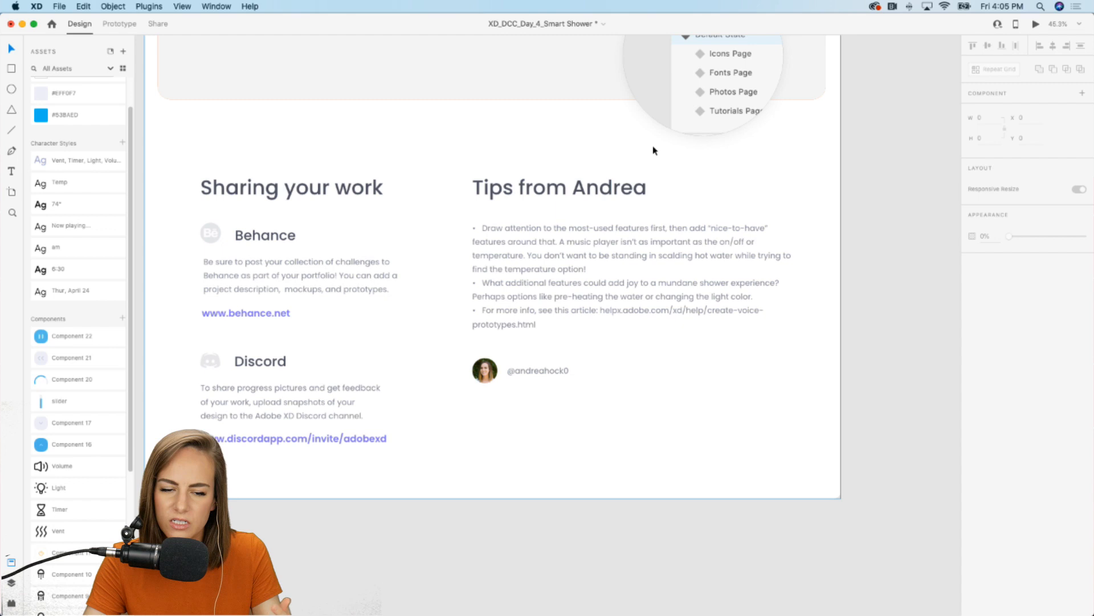
pyautogui.scroll(5, 654, 150)
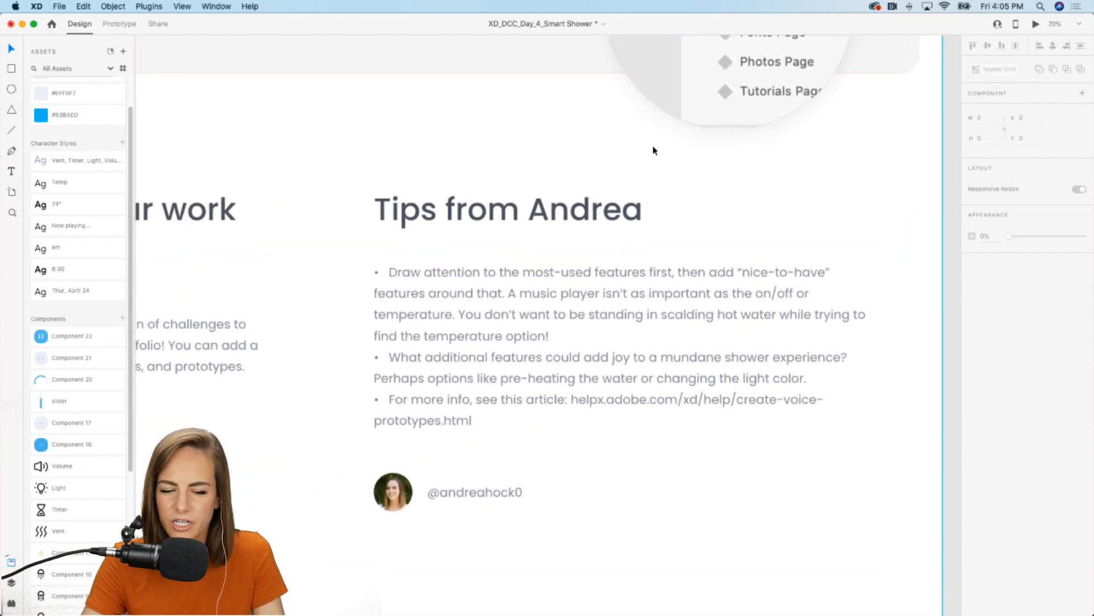
pyautogui.scroll(-4, 654, 150)
pyautogui.hscroll(1, 654, 150)
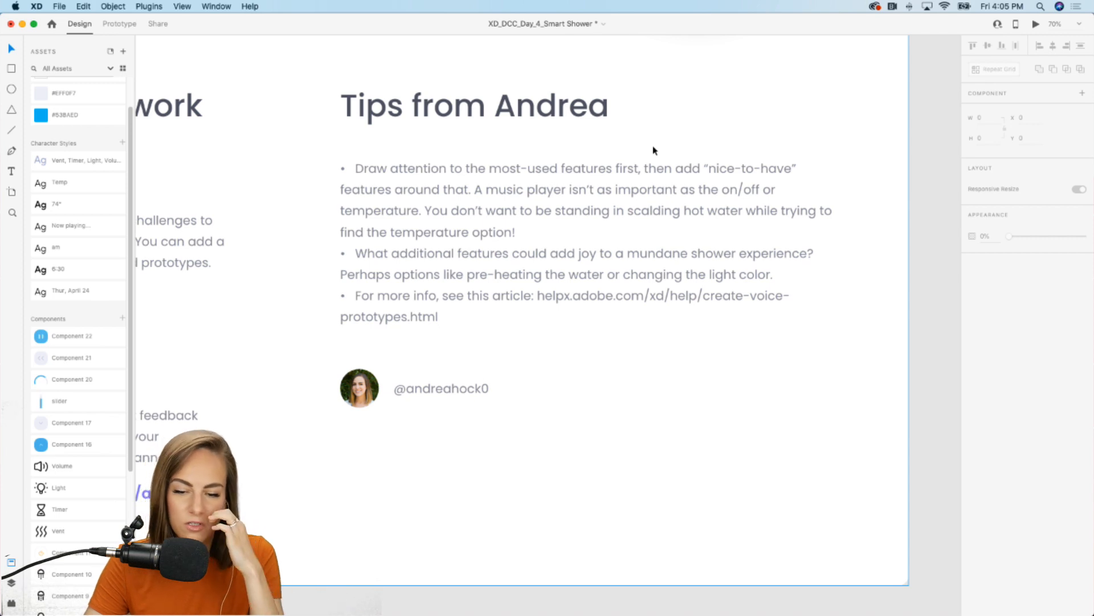
pyautogui.scroll(1, 654, 150)
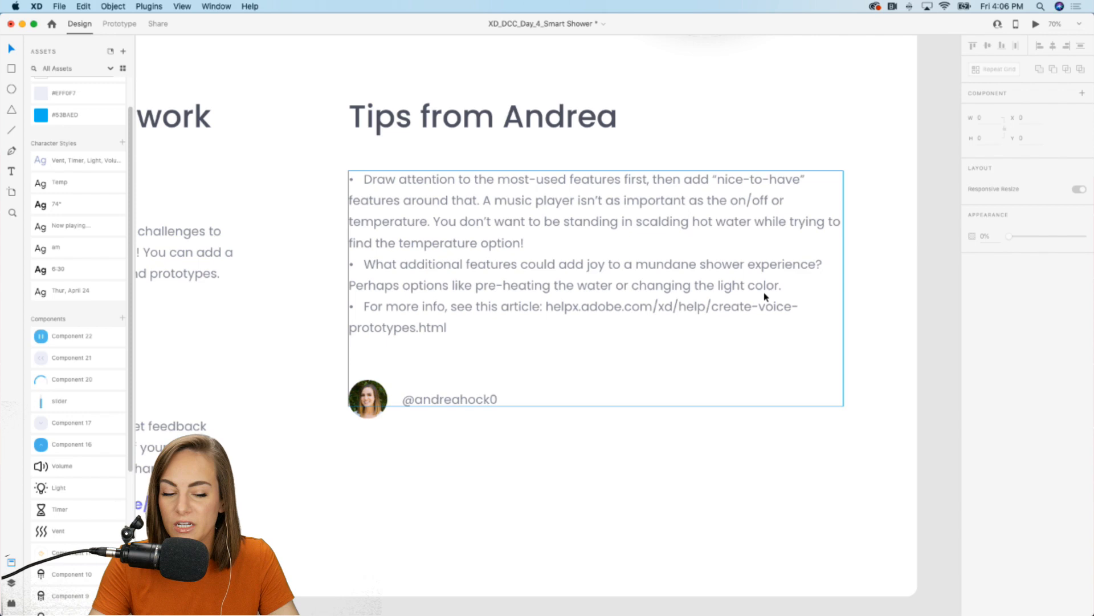
# - Locate the empty Shower Control Panel starter artboard beside the challenge page and select it
pyautogui.scroll(-5, 752, 342)
pyautogui.scroll(10, 753, 346)
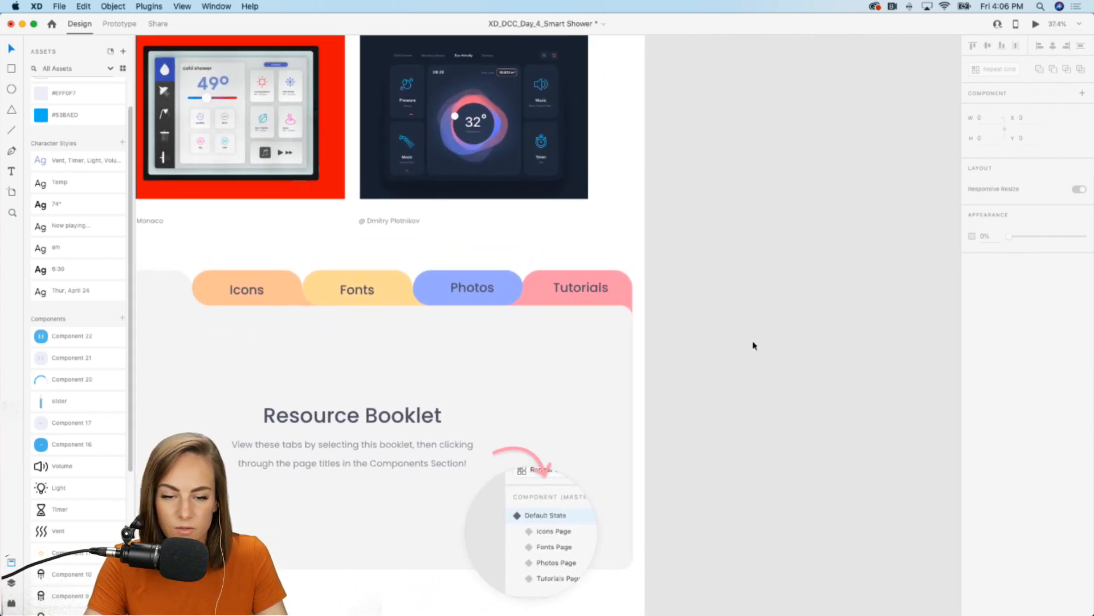
pyautogui.scroll(10, 754, 346)
pyautogui.scroll(3, 754, 345)
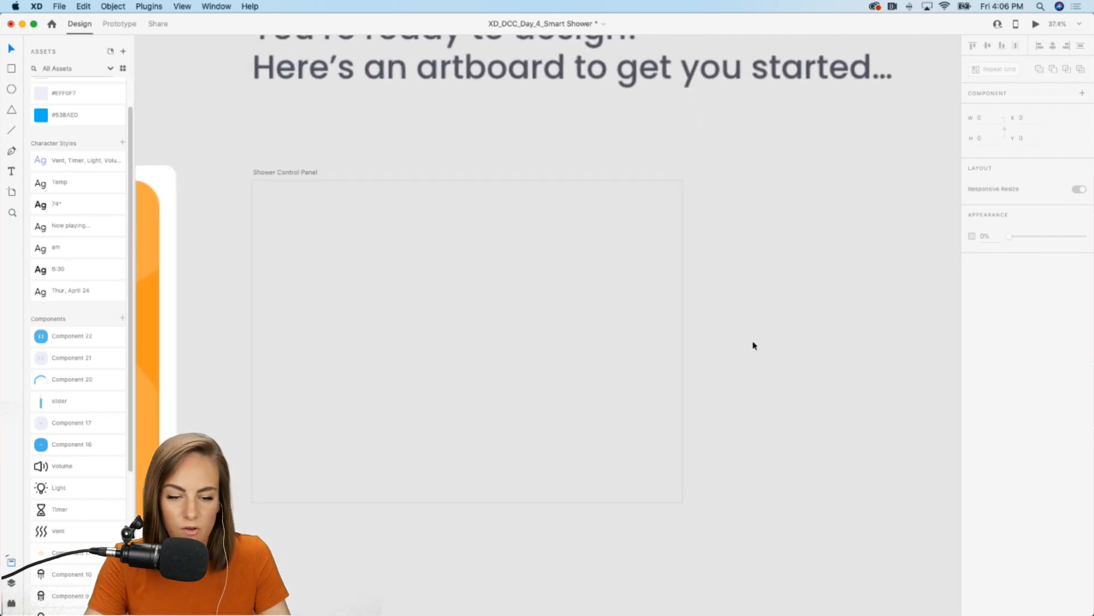
pyautogui.scroll(4, 754, 346)
pyautogui.click(448, 104)
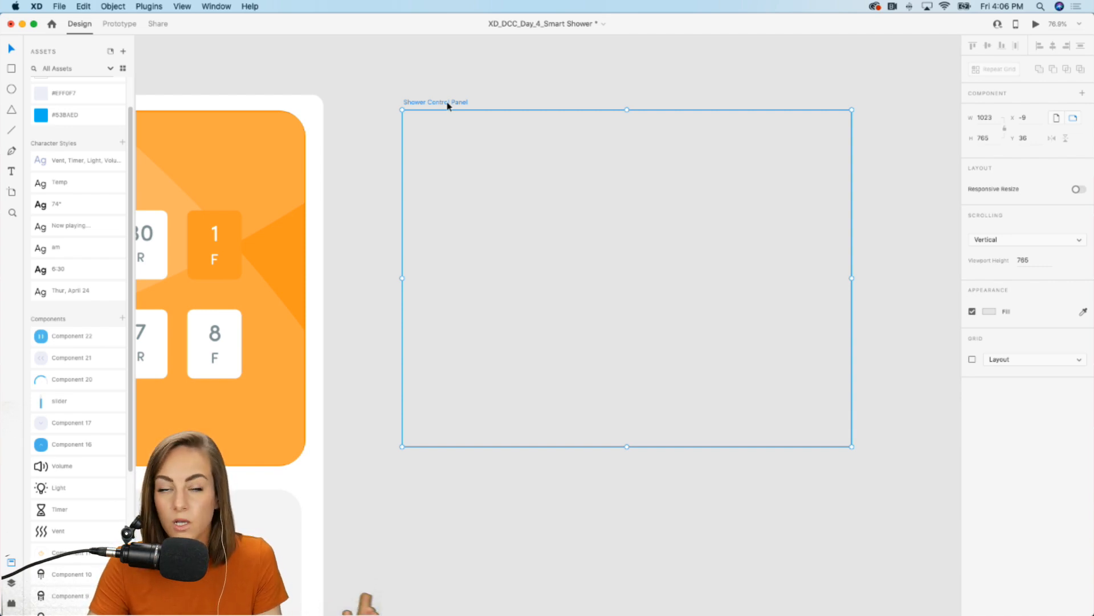
# - Try out a new iPad artboard in landscape orientation with a grey fill, and delete it
pyautogui.click(12, 192)
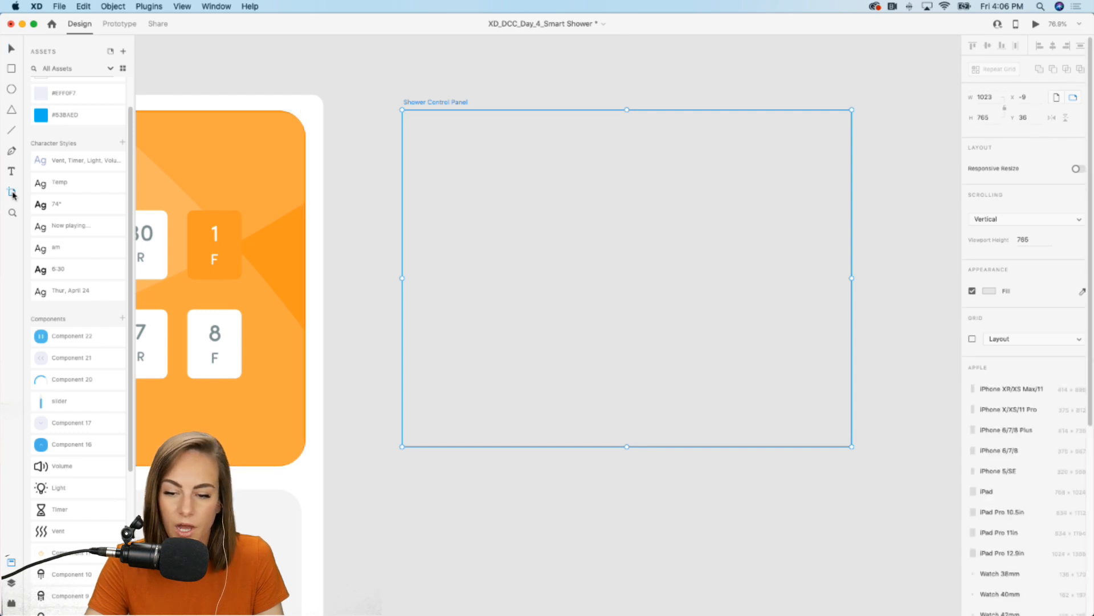
pyautogui.scroll(-5, 1011, 431)
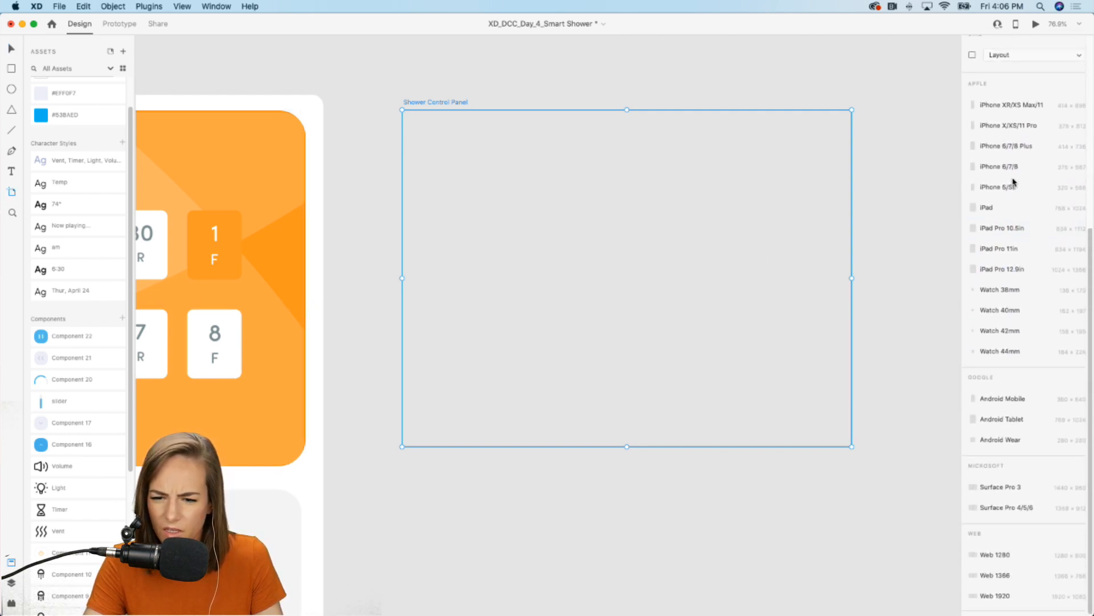
pyautogui.click(990, 212)
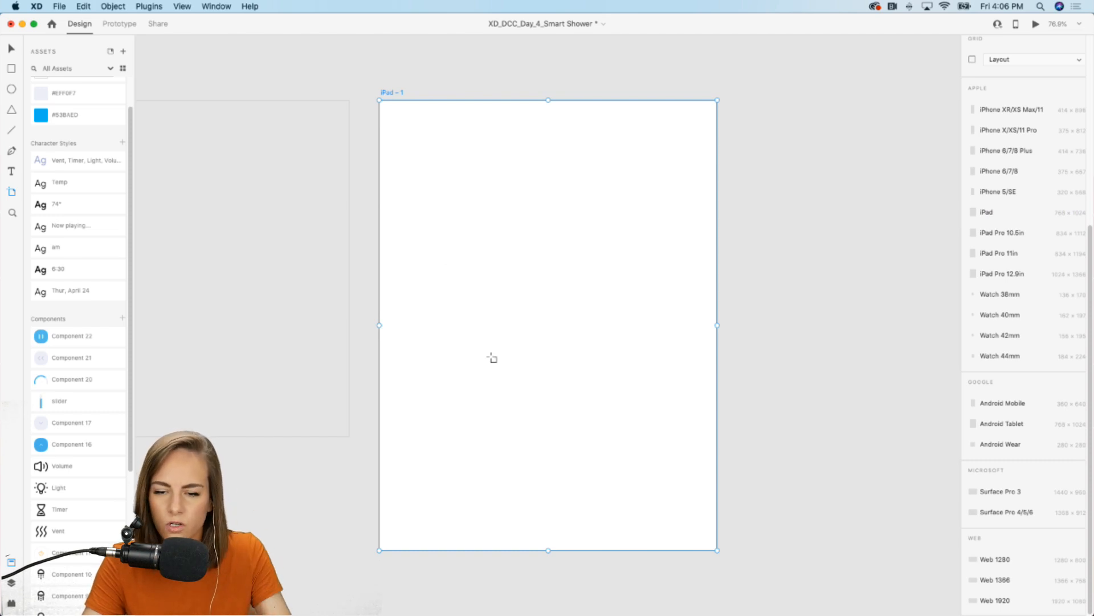
pyautogui.press('v')
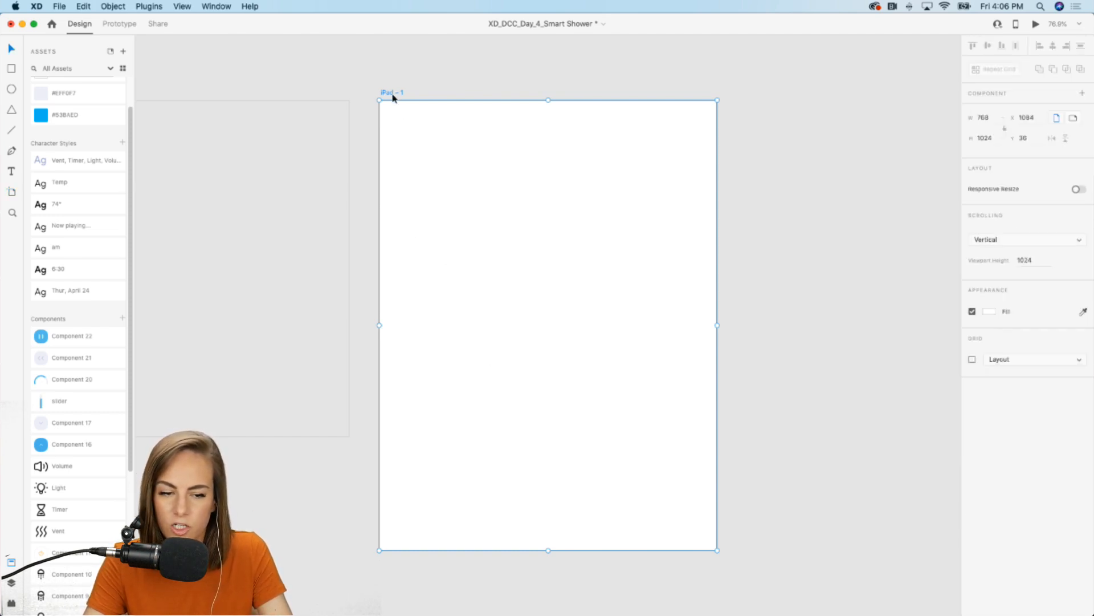
pyautogui.click(1074, 118)
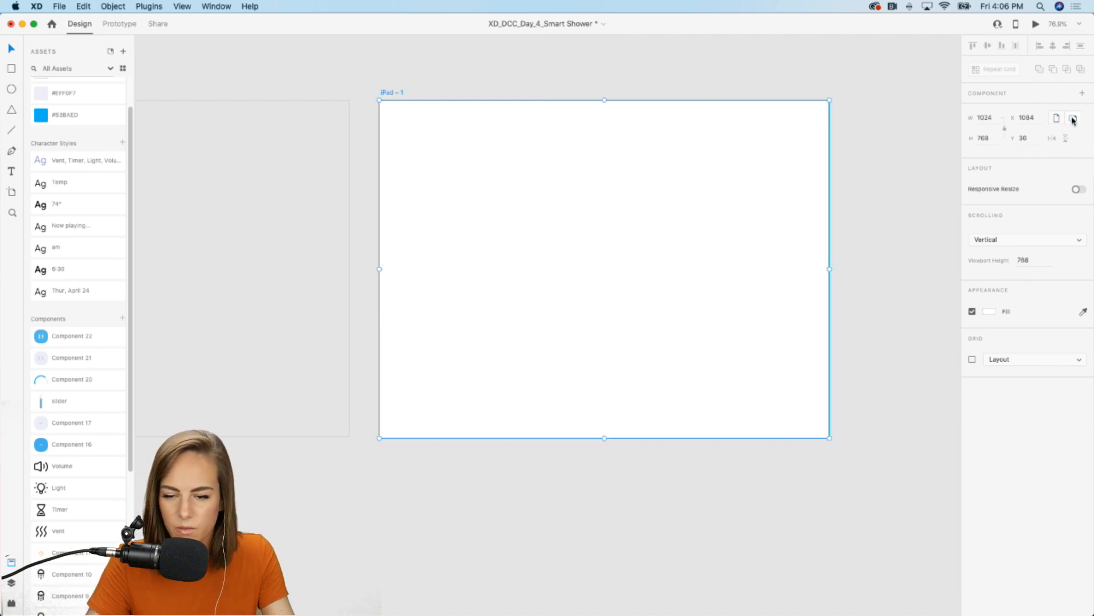
pyautogui.click(898, 287)
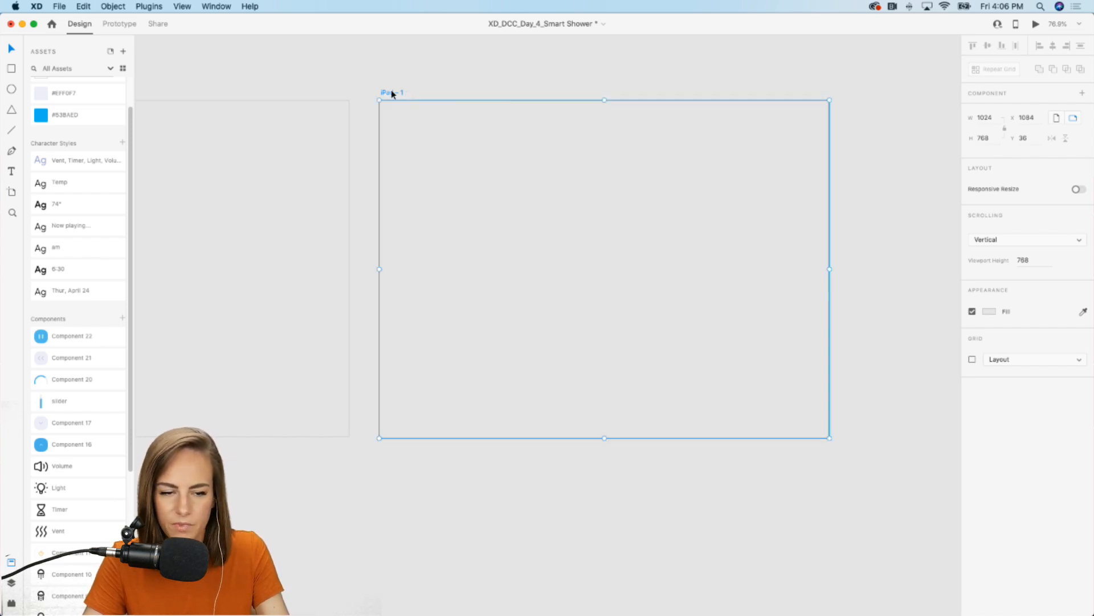
pyautogui.press('Delete')
pyautogui.hscroll(-10, 391, 95)
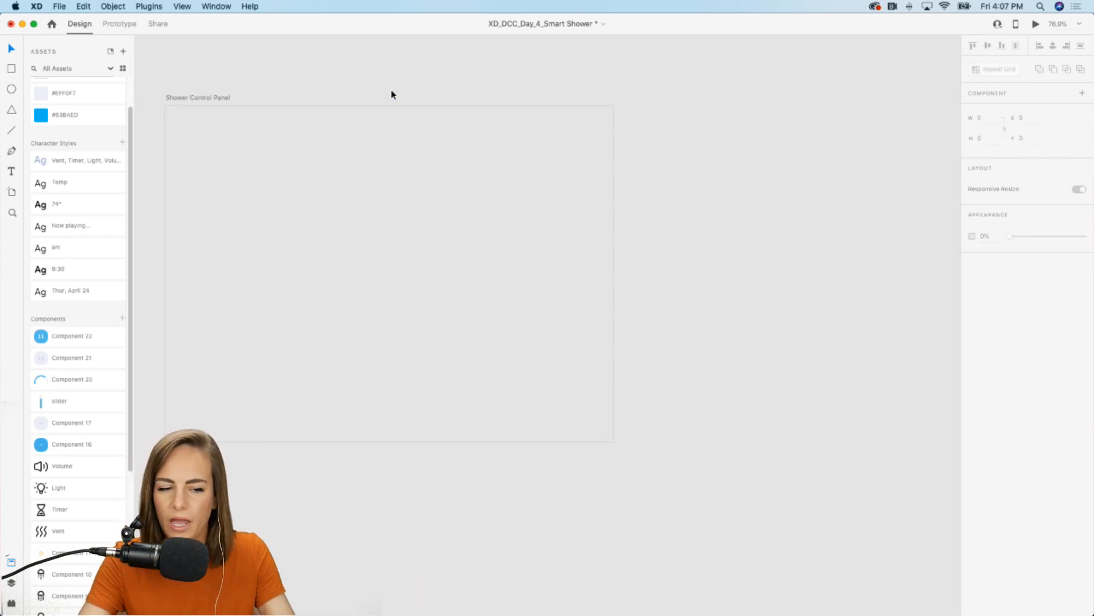
# - Draw a white 1023 × 765 rectangle covering the Shower Control Panel artboard and round its corners to a radius of about 38
pyautogui.click(391, 102)
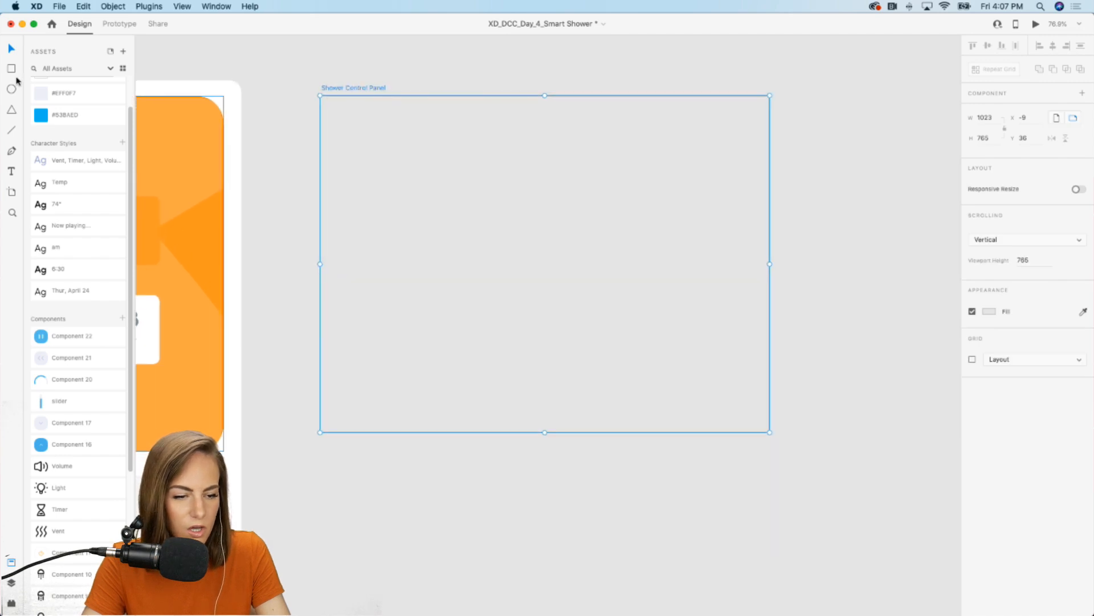
pyautogui.press('r')
pyautogui.moveTo(321, 111)
pyautogui.mouseDown()
pyautogui.moveTo(691, 333)
pyautogui.moveTo(781, 459)
pyautogui.moveTo(770, 432)
pyautogui.mouseUp()
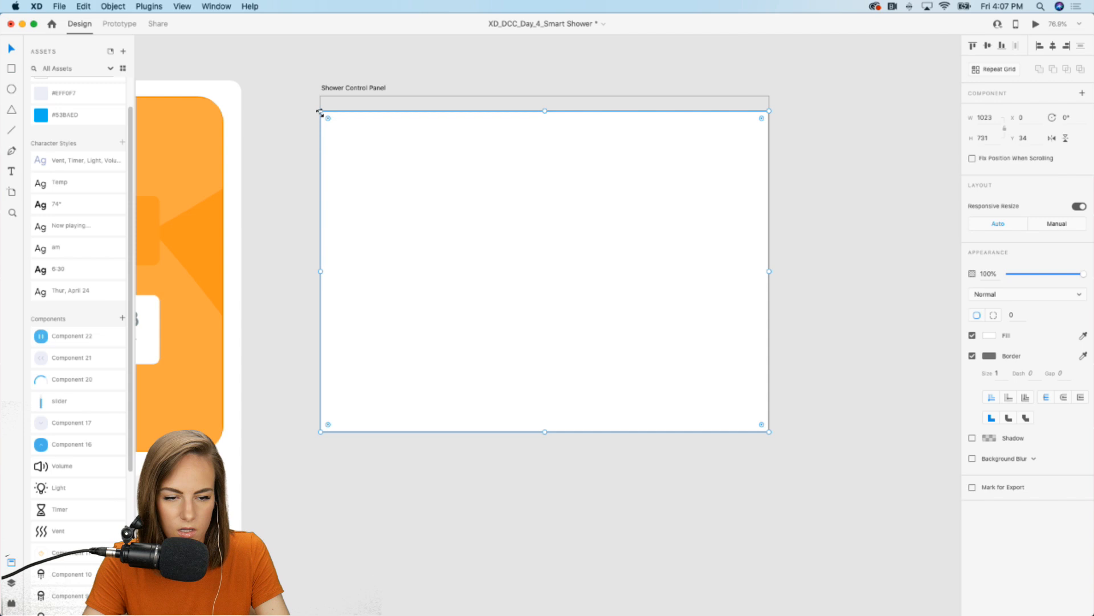
pyautogui.moveTo(321, 111)
pyautogui.mouseDown()
pyautogui.moveTo(318, 95)
pyautogui.moveTo(337, 112)
pyautogui.mouseUp()
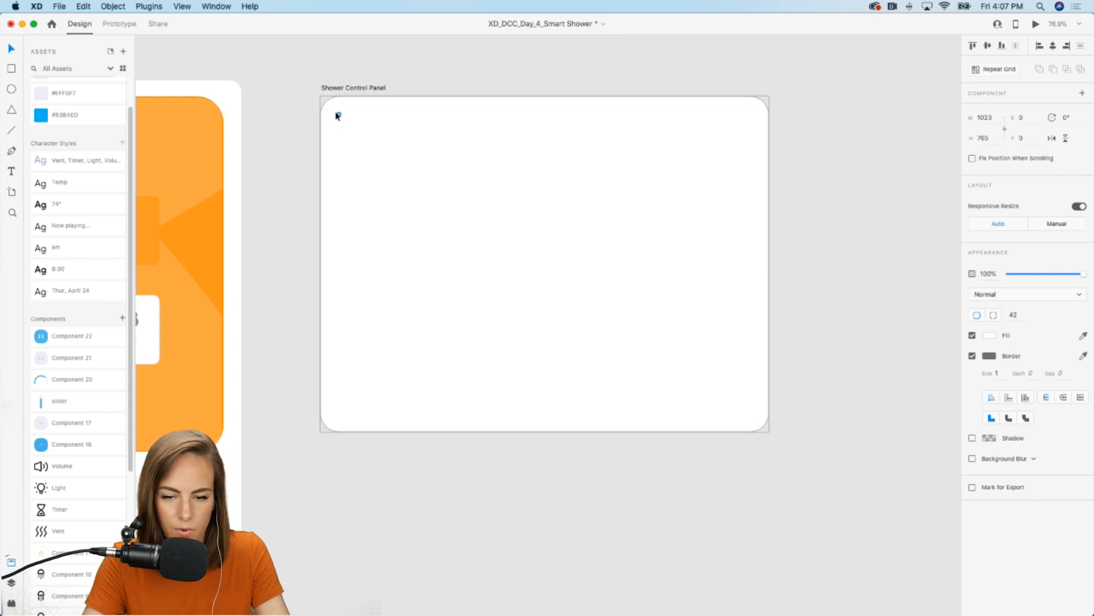
# - Remove the border from the white background rectangle and keep the rectangle selected
pyautogui.click(972, 355)
pyautogui.click(825, 317)
pyautogui.click(404, 224)
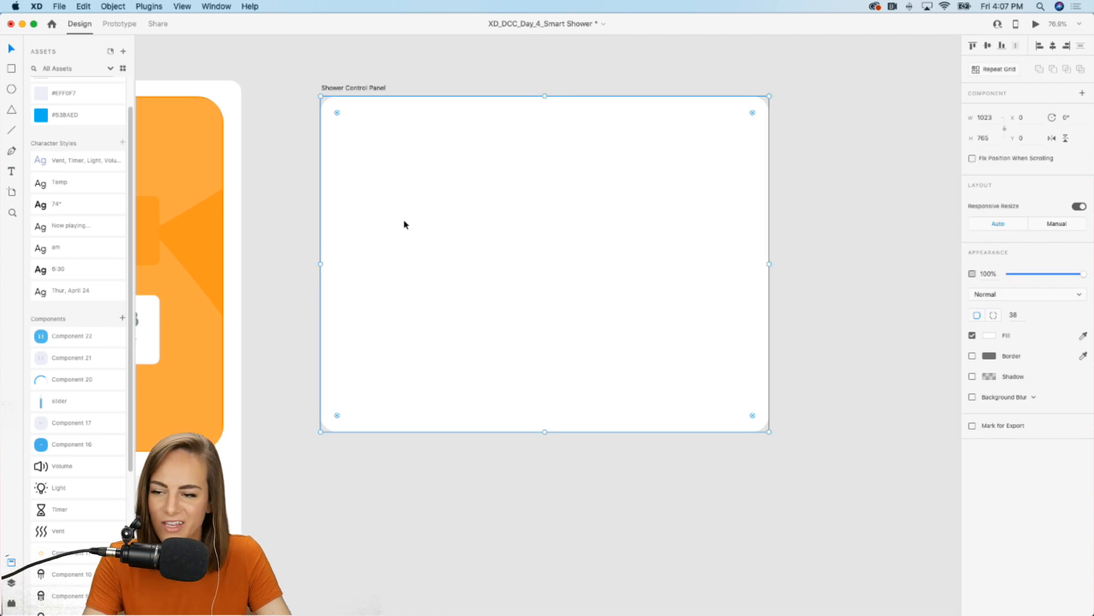
# - Place an empty text box about 285 × 94 in the upper part of the panel and convert it from area text to point text
pyautogui.click(11, 171)
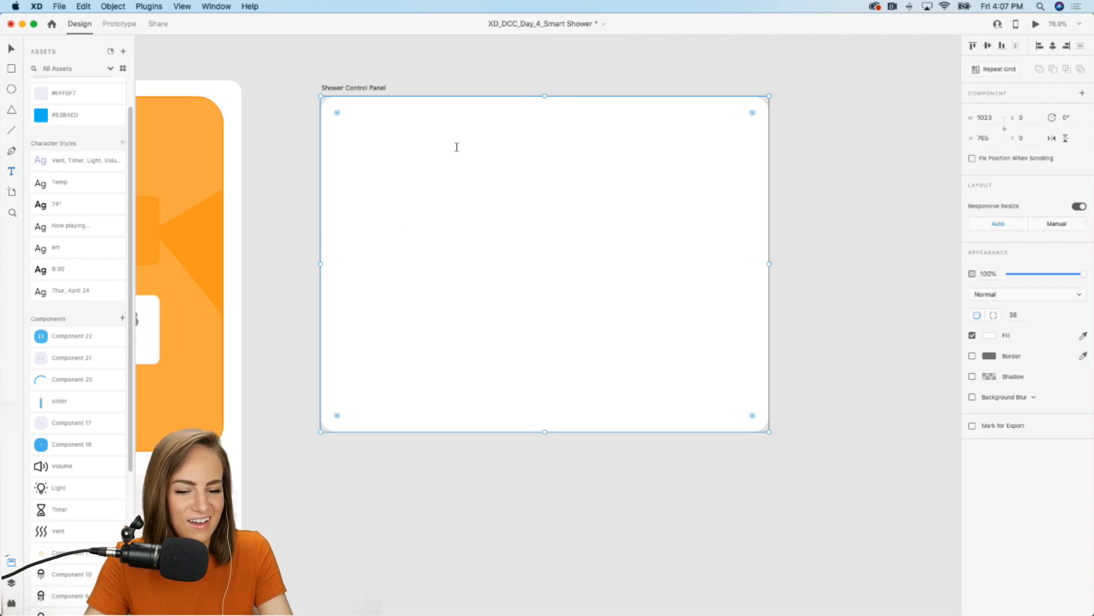
pyautogui.moveTo(442, 145); pyautogui.dragTo(566, 187)
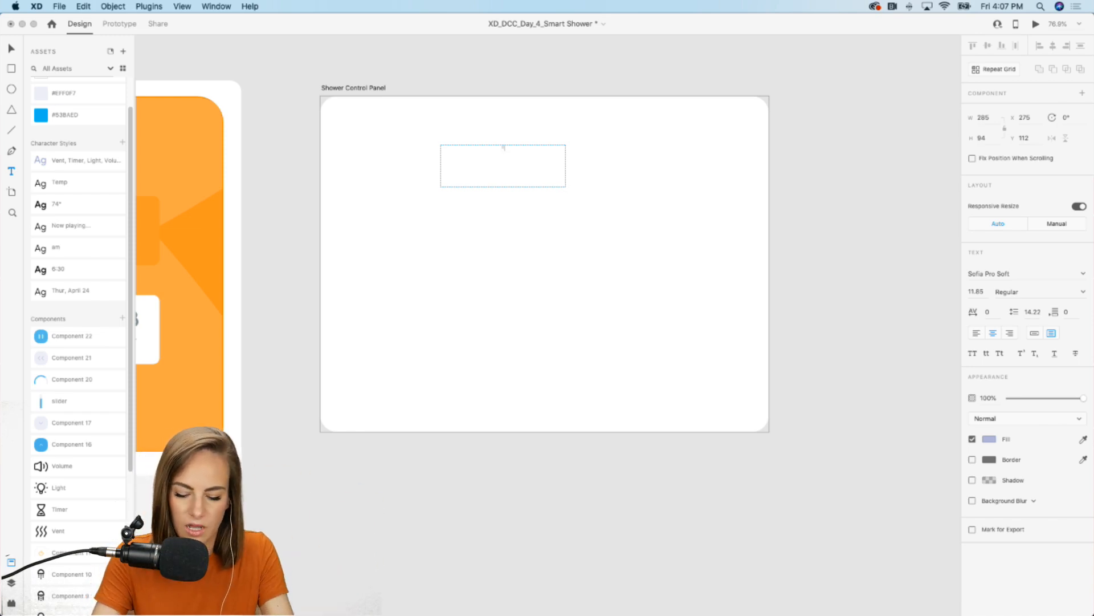
pyautogui.press('Escape')
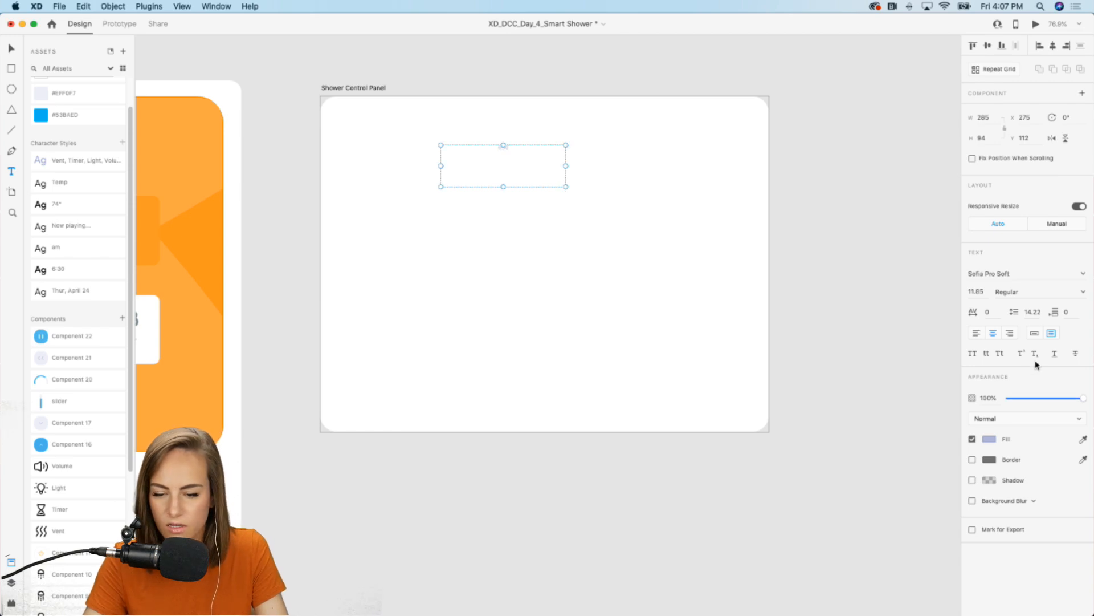
pyautogui.click(1034, 333)
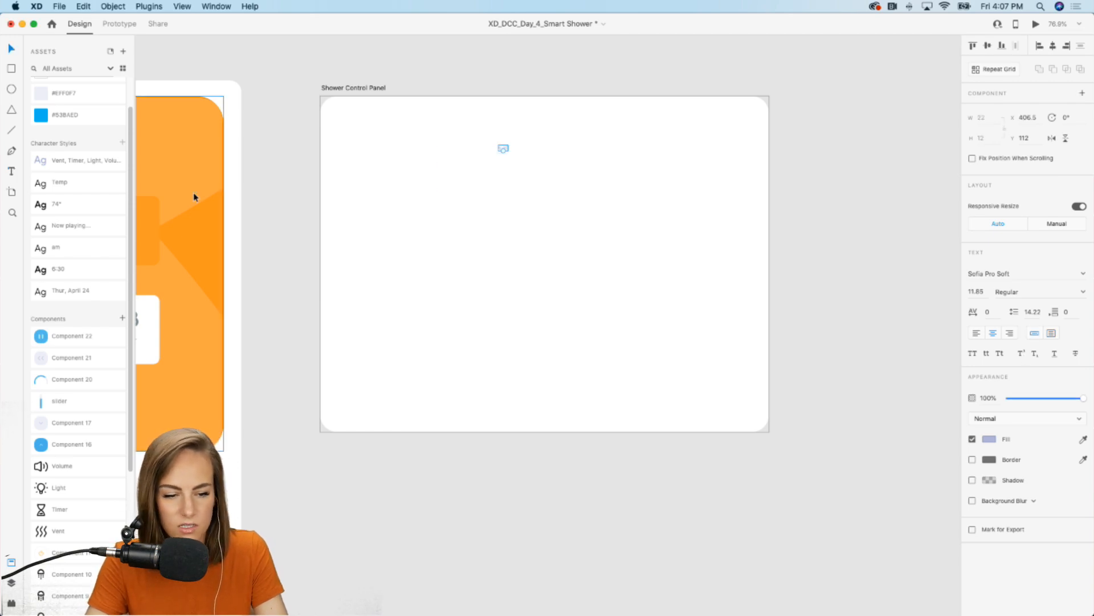
# - Apply the 6:30 character style to the time text and place it at the panel's top centre, using the finished Shower Control Panel – 4 as reference
pyautogui.click(61, 269)
pyautogui.scroll(3, 512, 145)
pyautogui.moveTo(512, 146); pyautogui.dragTo(577, 104)
pyautogui.press('super+c')
pyautogui.hscroll(-10, 576, 104)
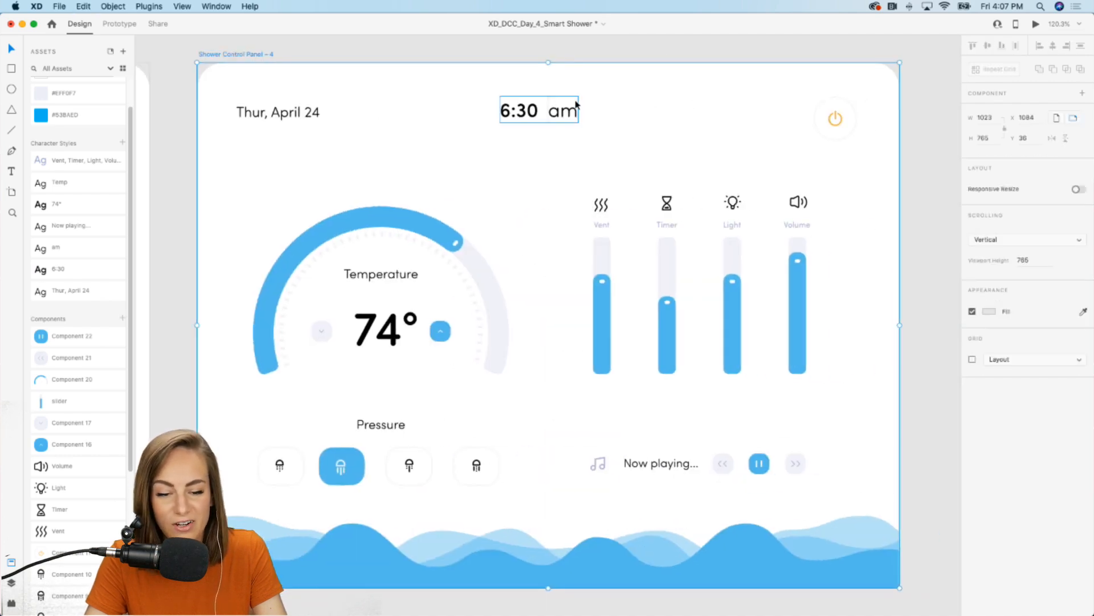
pyautogui.press('super+v')
pyautogui.hscroll(10, 576, 105)
pyautogui.hscroll(5, 575, 105)
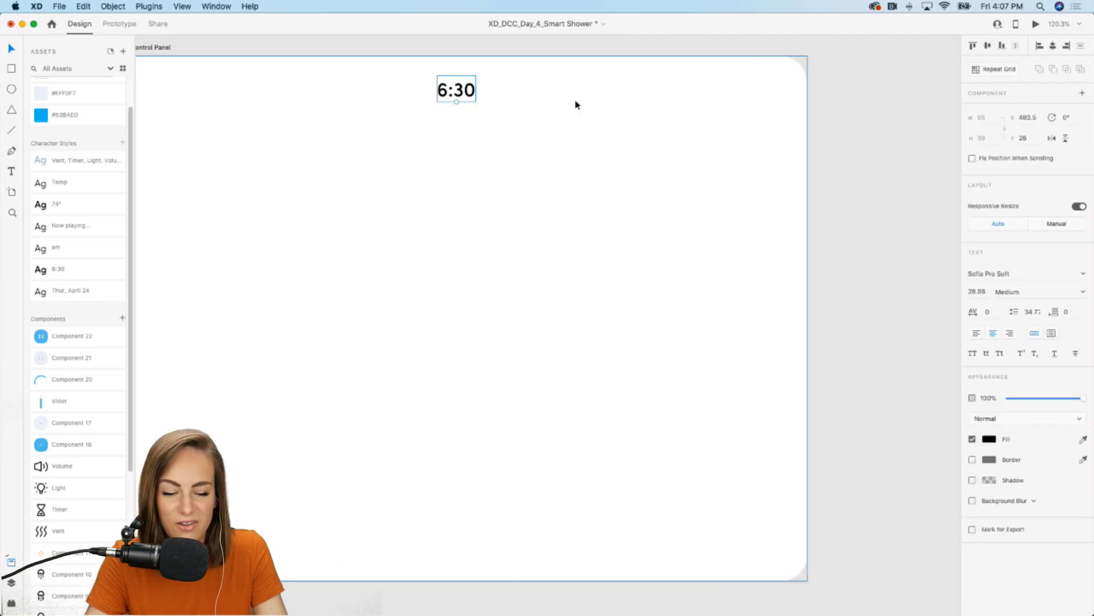
# - Duplicate the 6:30 text just beside it, change the copy to "am" and apply the am character style
pyautogui.moveTo(448, 93); pyautogui.dragTo(509, 95)
pyautogui.doubleClick(509, 96)
pyautogui.write('am')
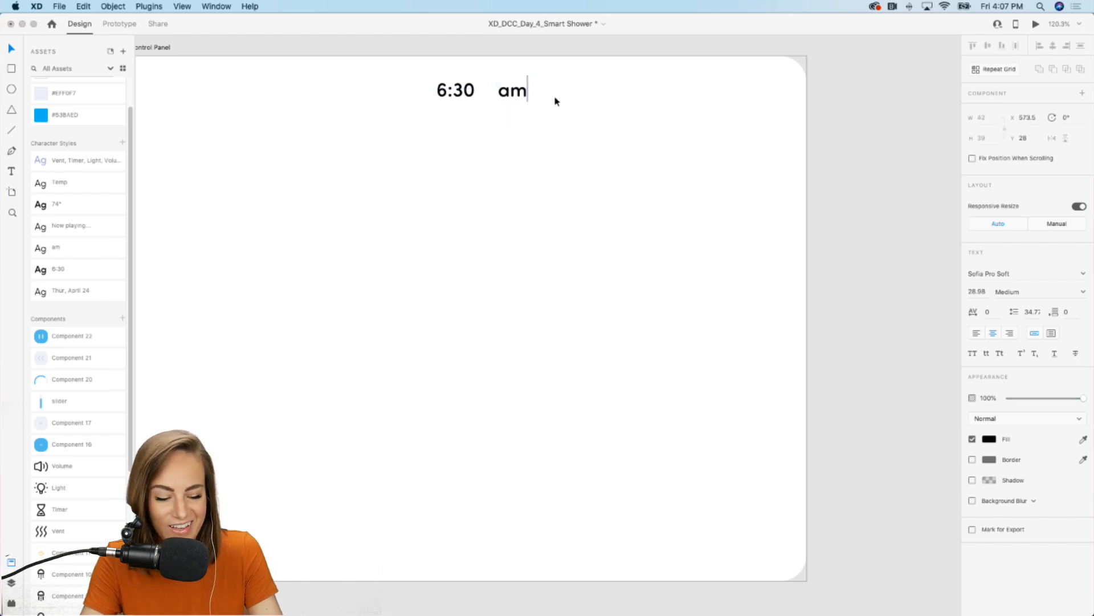
pyautogui.press('Escape')
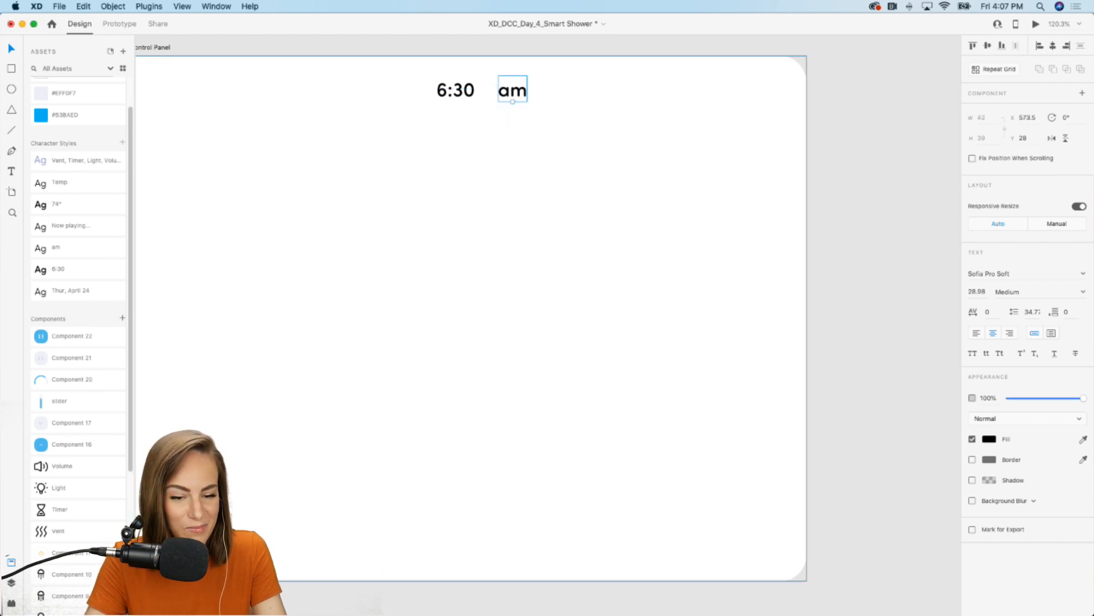
pyautogui.moveTo(507, 88); pyautogui.dragTo(490, 92)
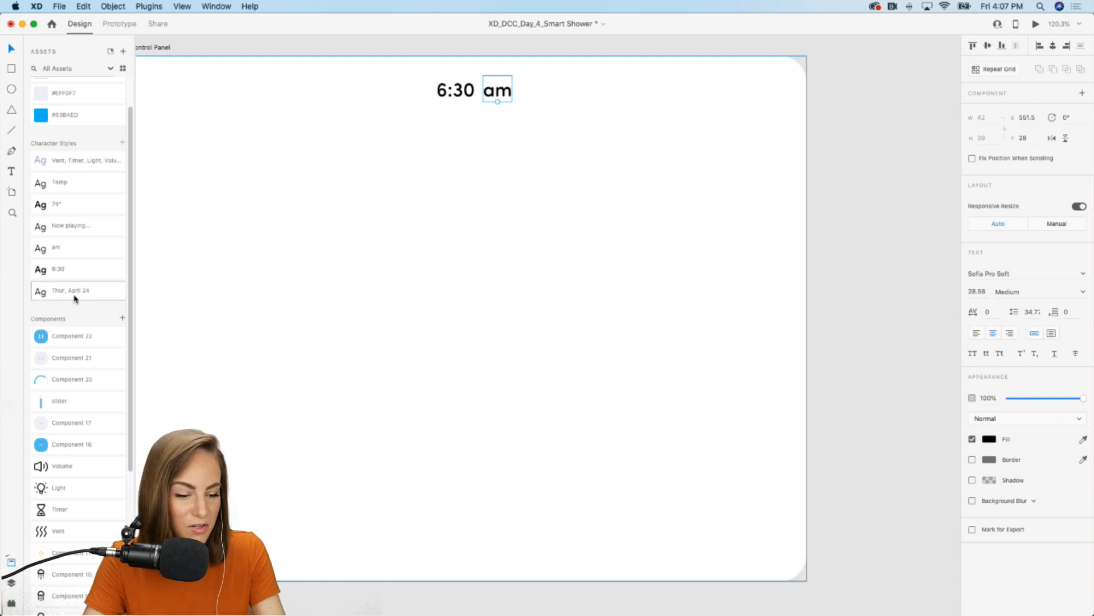
pyautogui.click(68, 248)
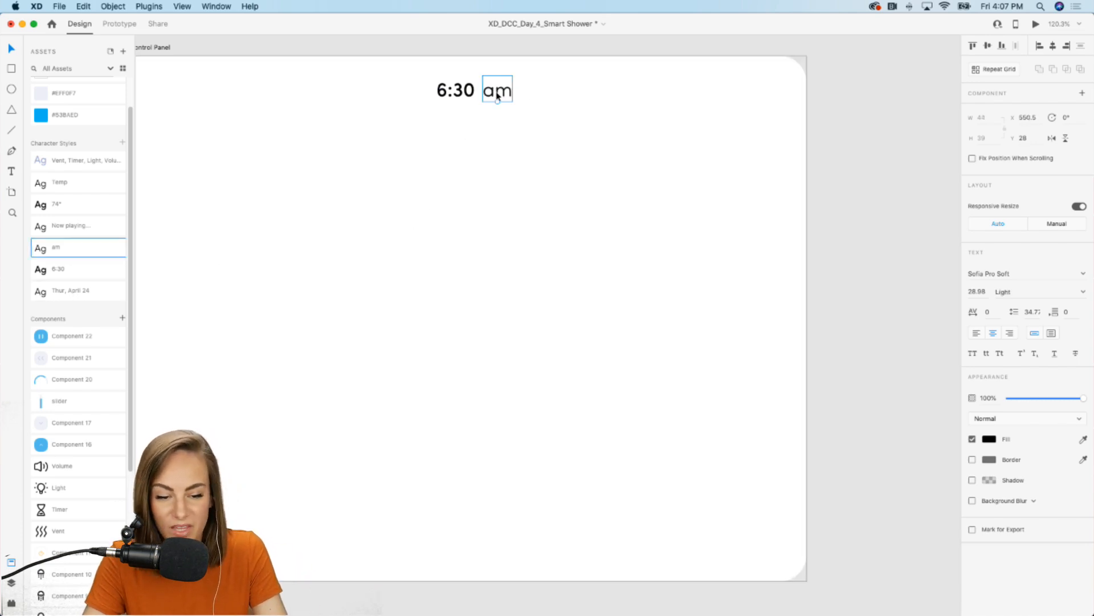
# - Tighten the gap between "6:30" and "am", group the two texts and centre the group horizontally on the artboard
pyautogui.moveTo(496, 90); pyautogui.dragTo(495, 96)
pyautogui.hscroll(-3, 495, 95)
pyautogui.keyDown('shift'); pyautogui.click(561, 97); pyautogui.keyUp('shift')
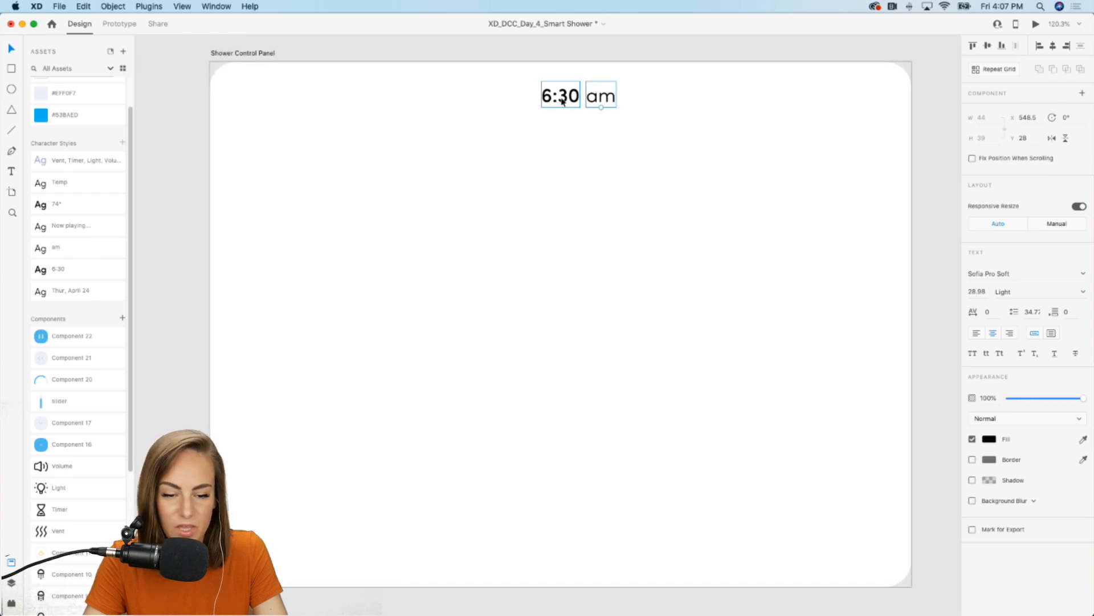
pyautogui.press('super+g')
pyautogui.moveTo(577, 101); pyautogui.dragTo(550, 101)
pyautogui.click(1053, 46)
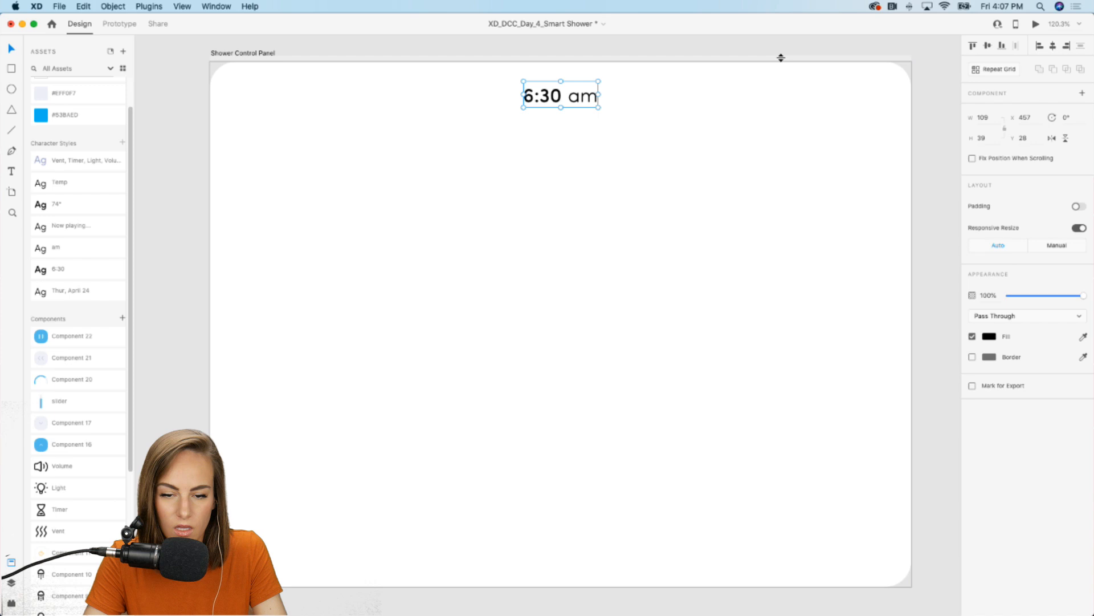
# - Draw a text box about 251 × 103 below the time and enter the draft date "Fri, Apr"
pyautogui.press('t')
pyautogui.moveTo(410, 205); pyautogui.dragTo(582, 275)
pyautogui.write('Thurs')
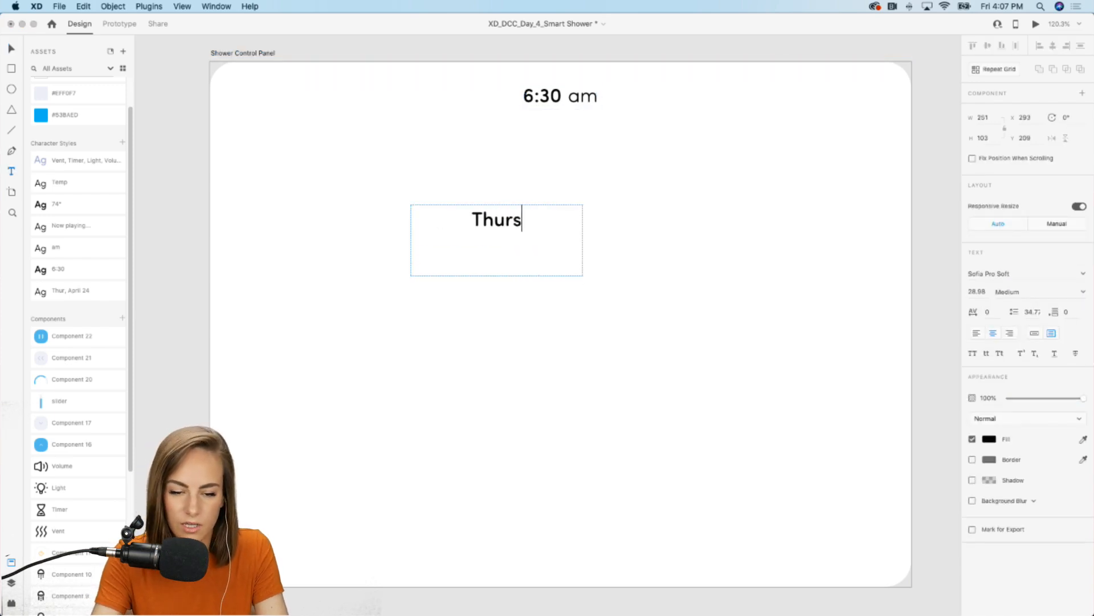
pyautogui.press('BackSpace')
pyautogui.press('BackSpace')
pyautogui.press('BackSpace')
pyautogui.press('BackSpace')
pyautogui.press('BackSpace')
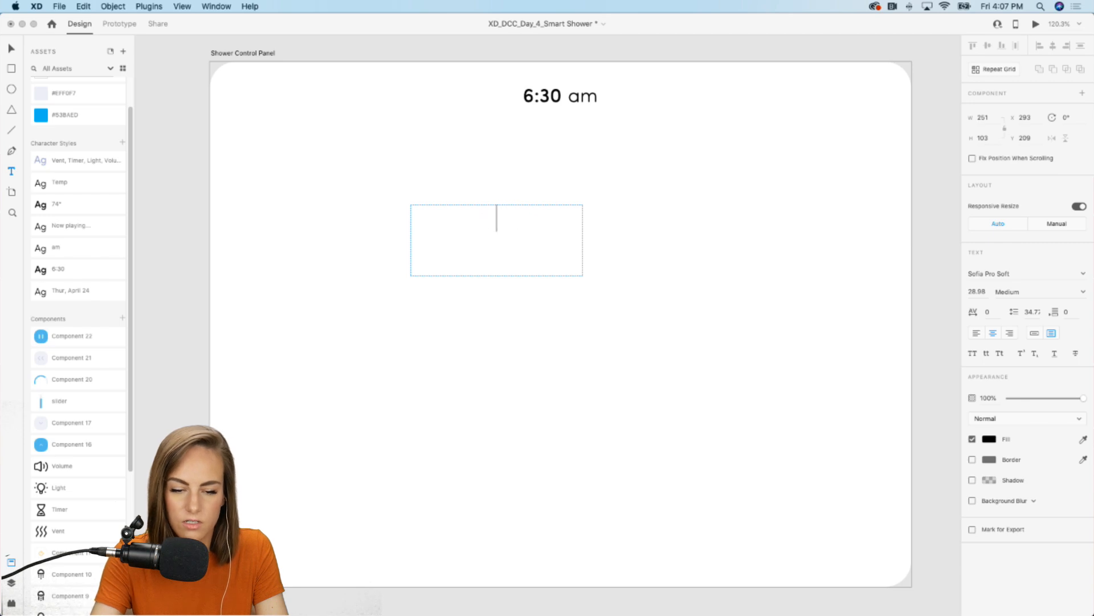
pyautogui.write('Fri, Apr')
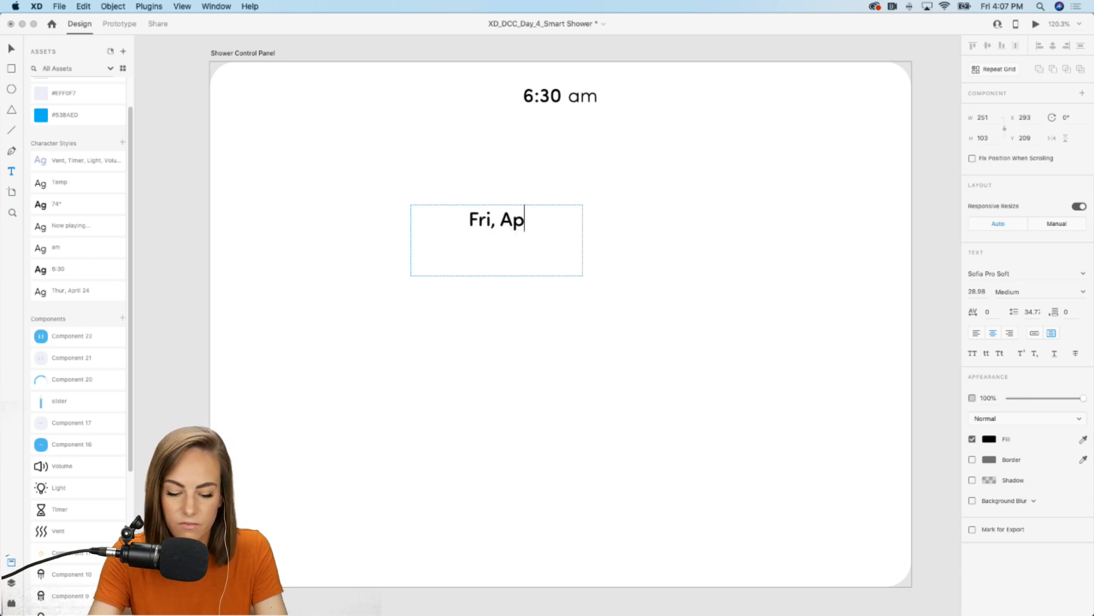
# - Check today's date in the system clock and correct the date text to "Fri, May 1"
pyautogui.click(994, 5)
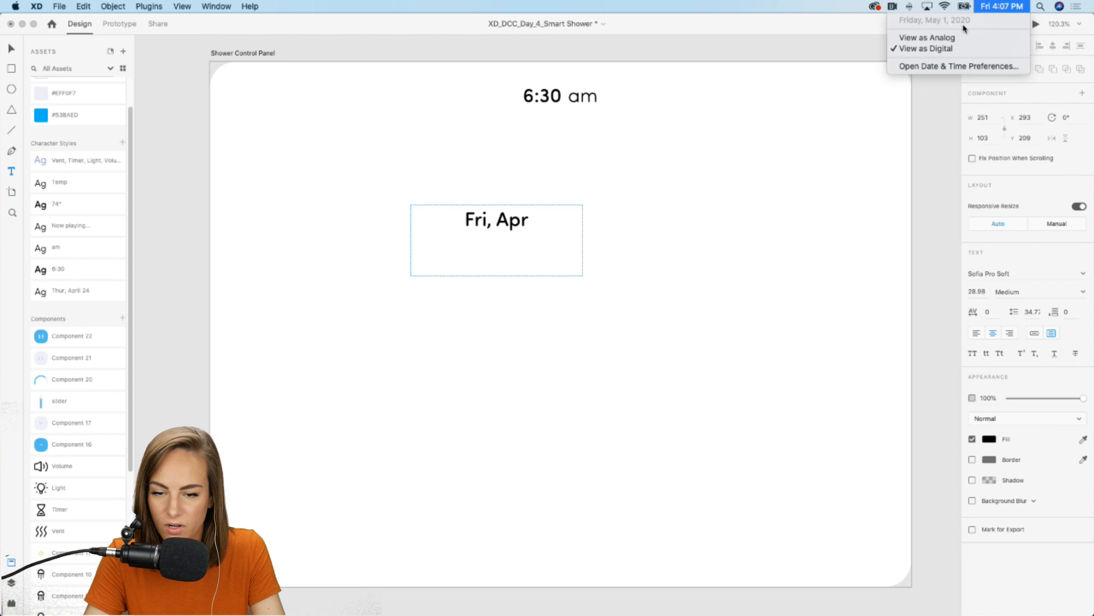
pyautogui.click(536, 219)
pyautogui.press('BackSpace')
pyautogui.press('BackSpace')
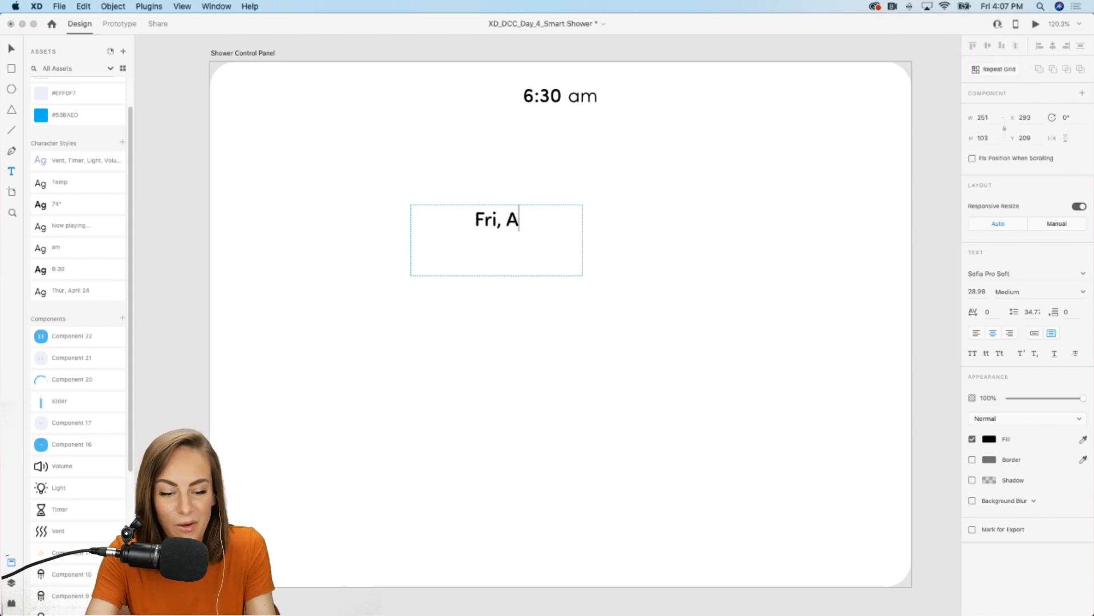
pyautogui.write('May 1')
pyautogui.press('Escape')
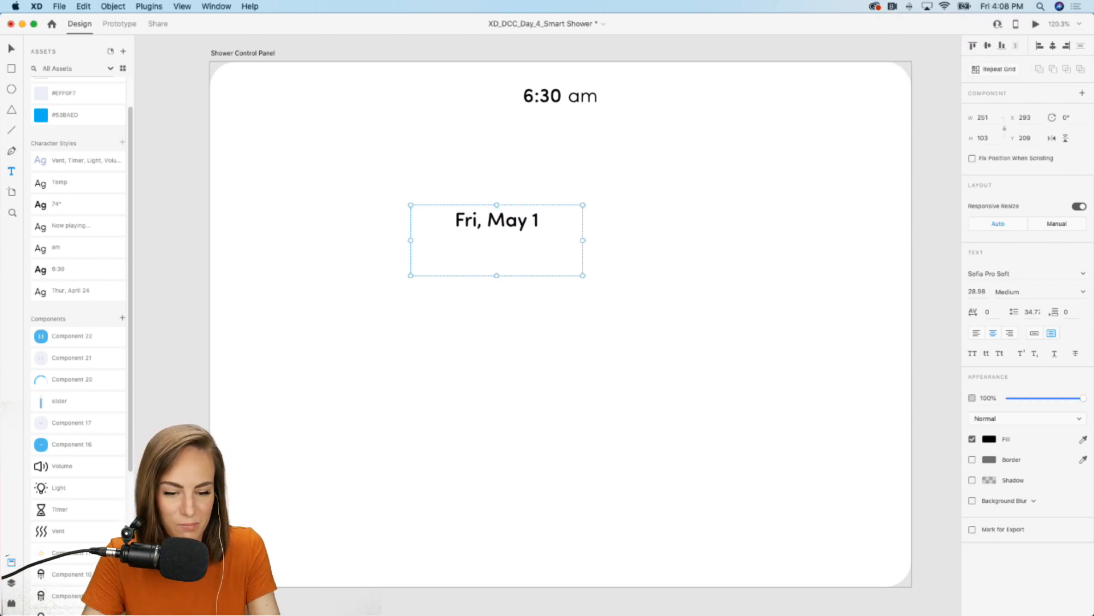
# - Make the date point text, place it in the panel's upper left level with the time, and apply the Thur, April 24 character style
pyautogui.moveTo(516, 222); pyautogui.dragTo(306, 98)
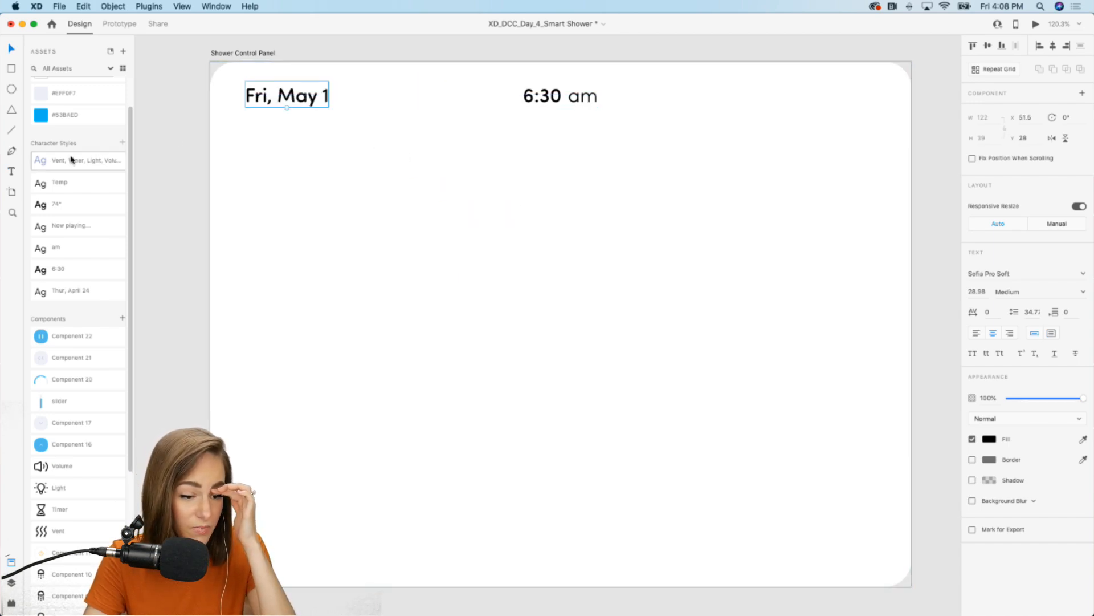
pyautogui.click(78, 187)
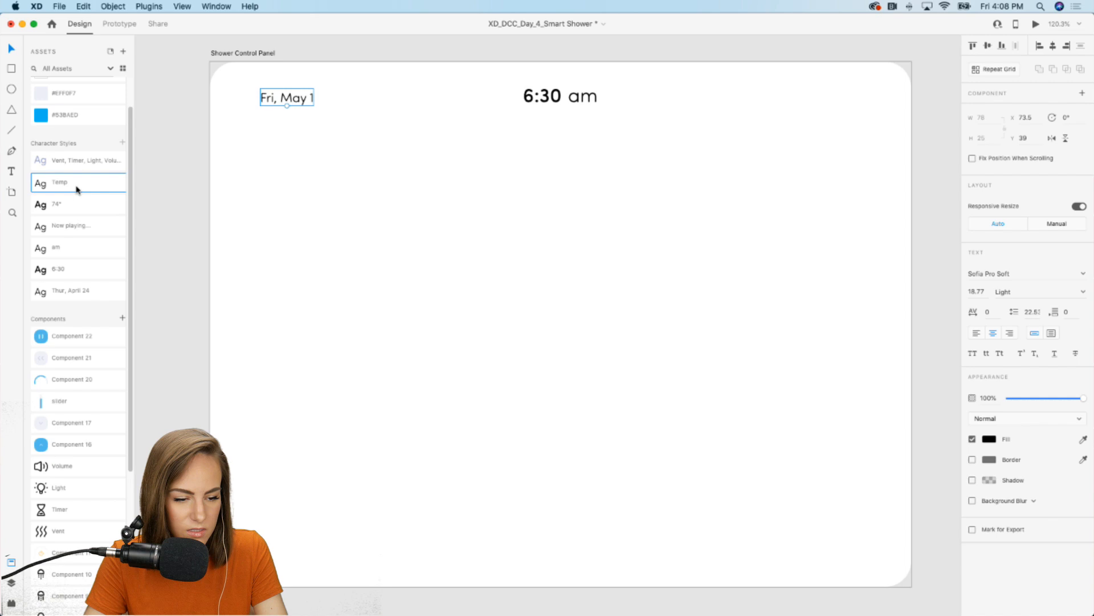
pyautogui.click(78, 290)
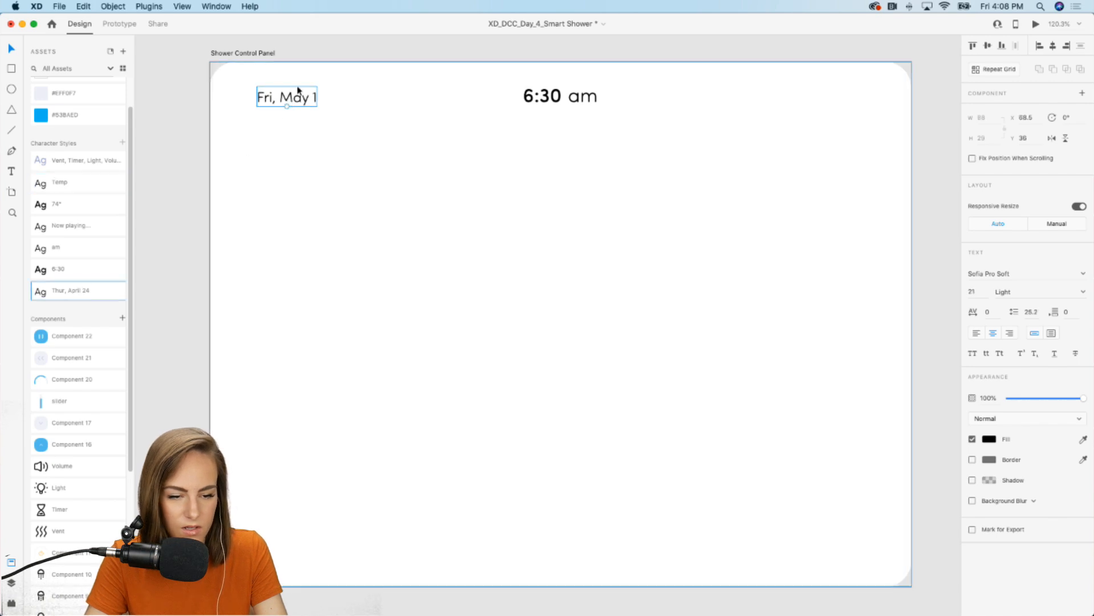
pyautogui.click(183, 123)
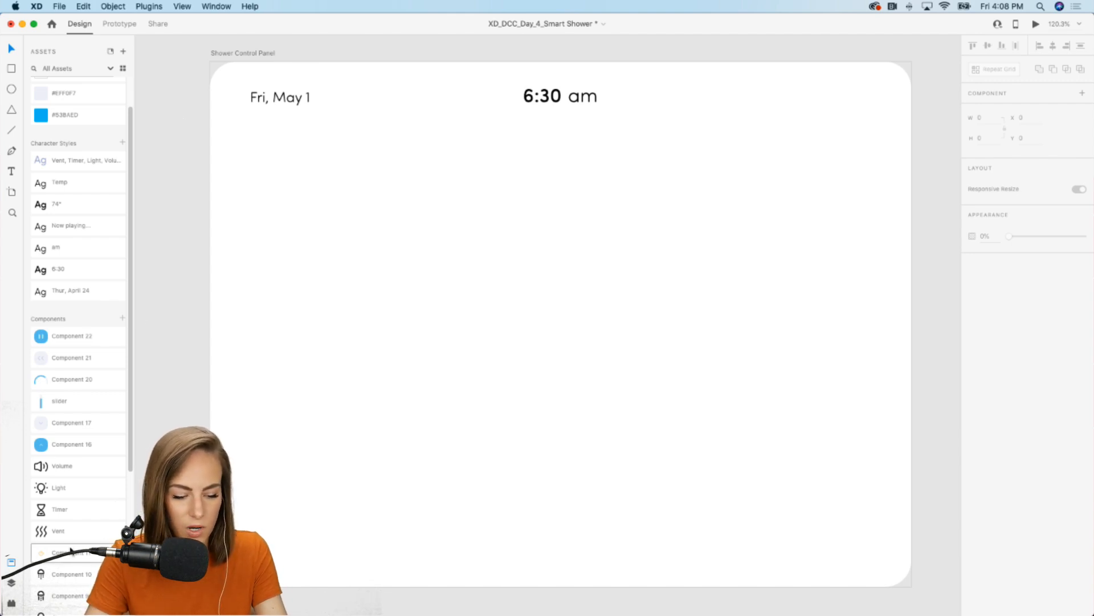
# - Add the orange power button component and position it in the panel's upper right corner
pyautogui.moveTo(305, 454); pyautogui.dragTo(946, 336)
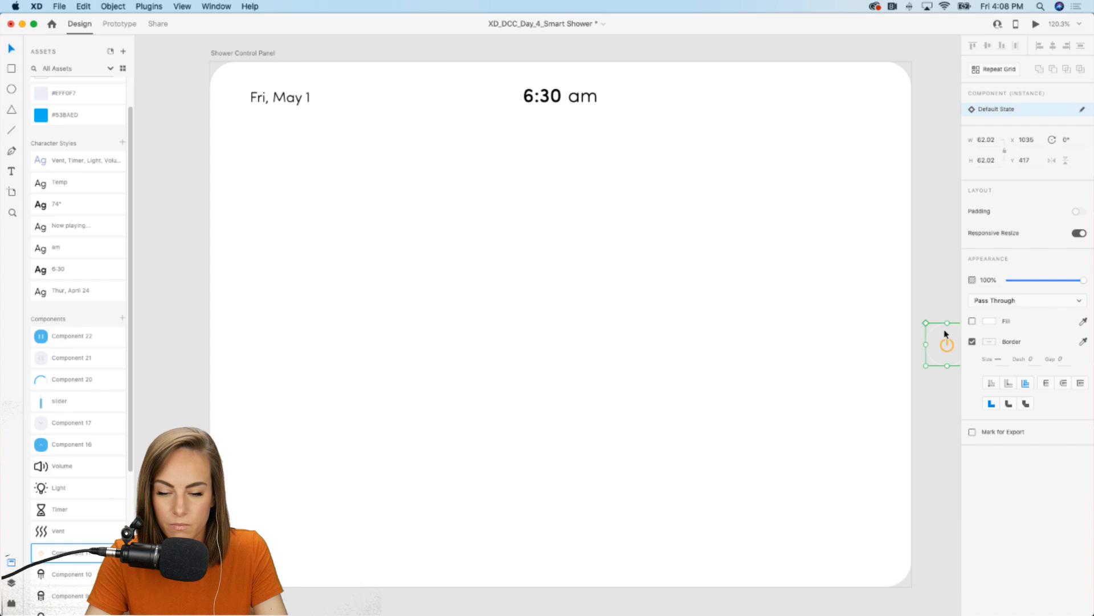
pyautogui.hscroll(3, 945, 334)
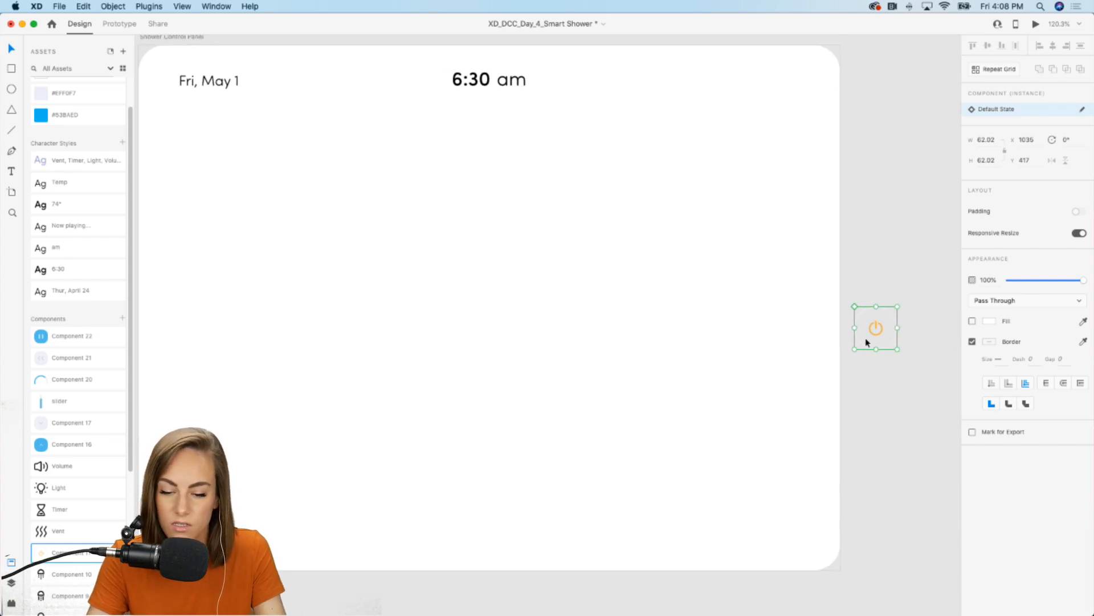
pyautogui.moveTo(876, 329); pyautogui.dragTo(796, 102)
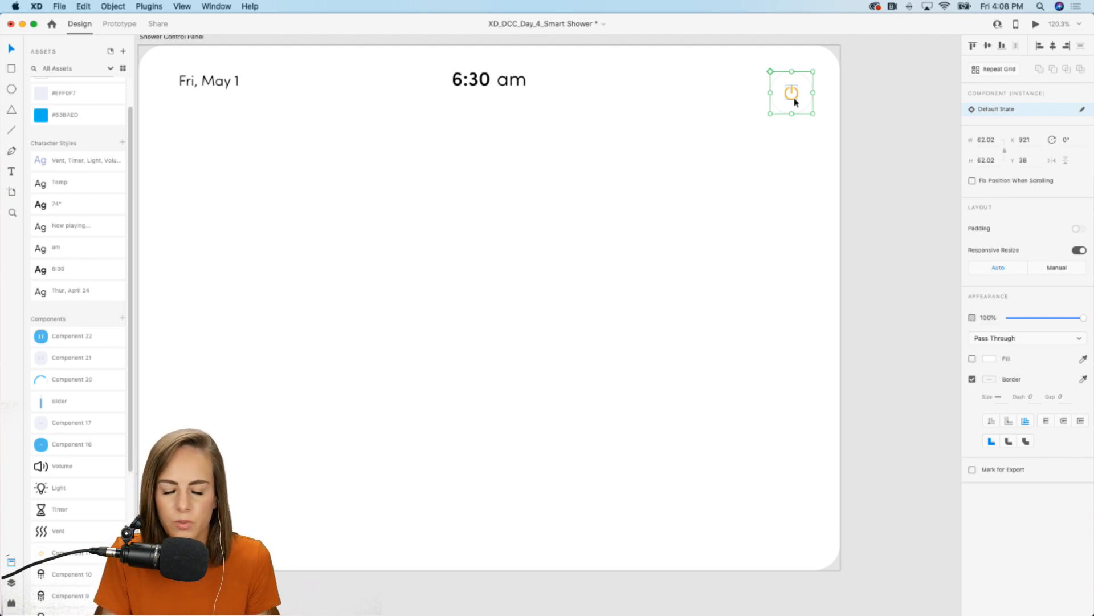
# - Select the date and time texts together and shift them down slightly toward the power button's level
pyautogui.click(496, 80)
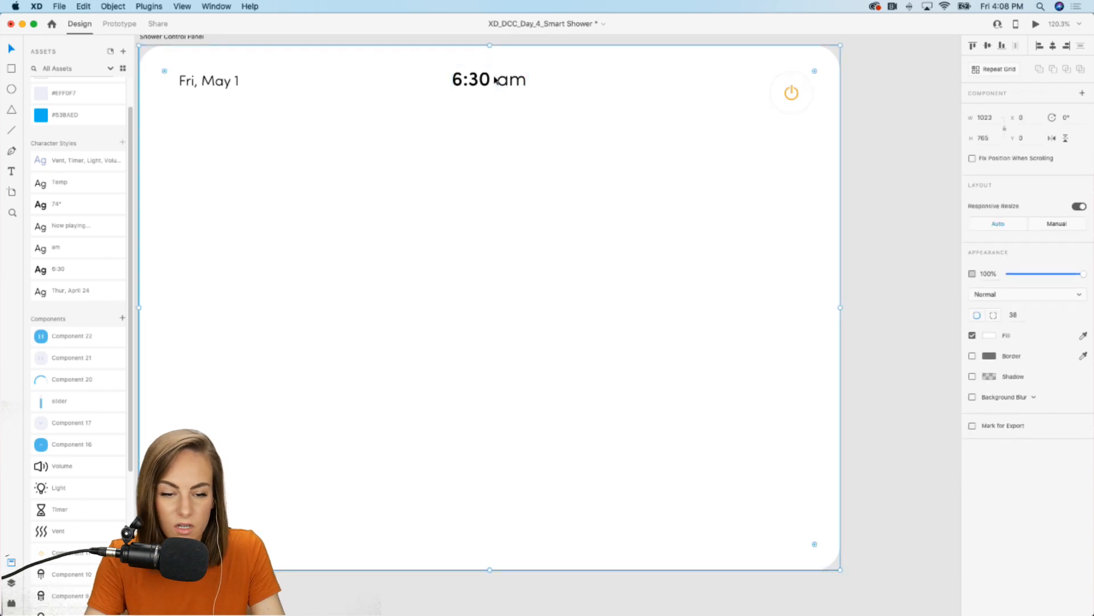
pyautogui.doubleClick(480, 79)
pyautogui.keyDown('shift'); pyautogui.click(217, 81); pyautogui.keyUp('shift')
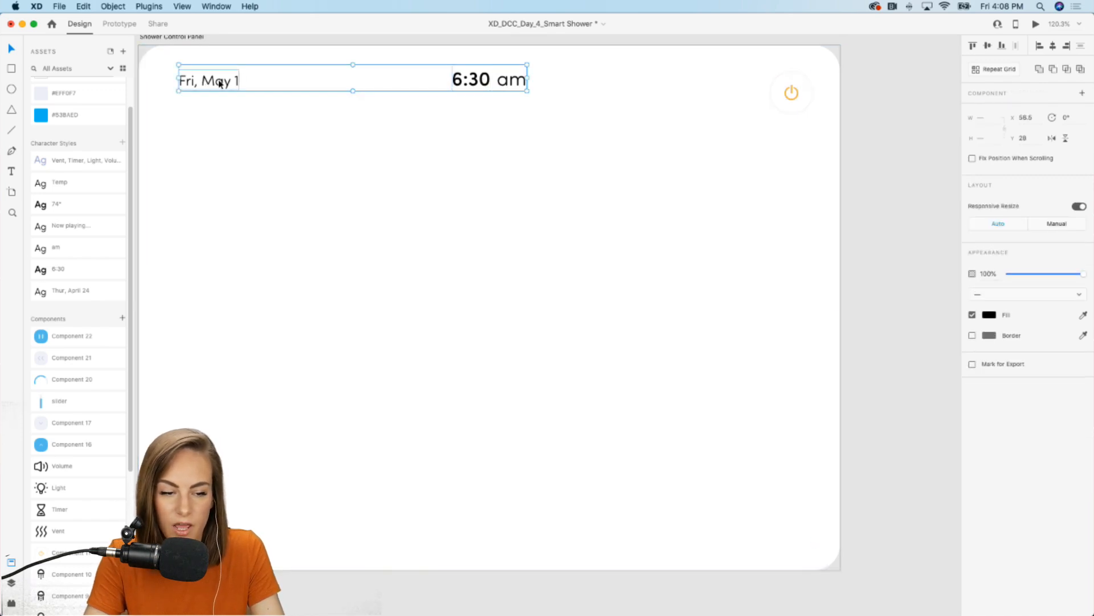
pyautogui.moveTo(217, 80); pyautogui.dragTo(219, 93)
pyautogui.click(863, 172)
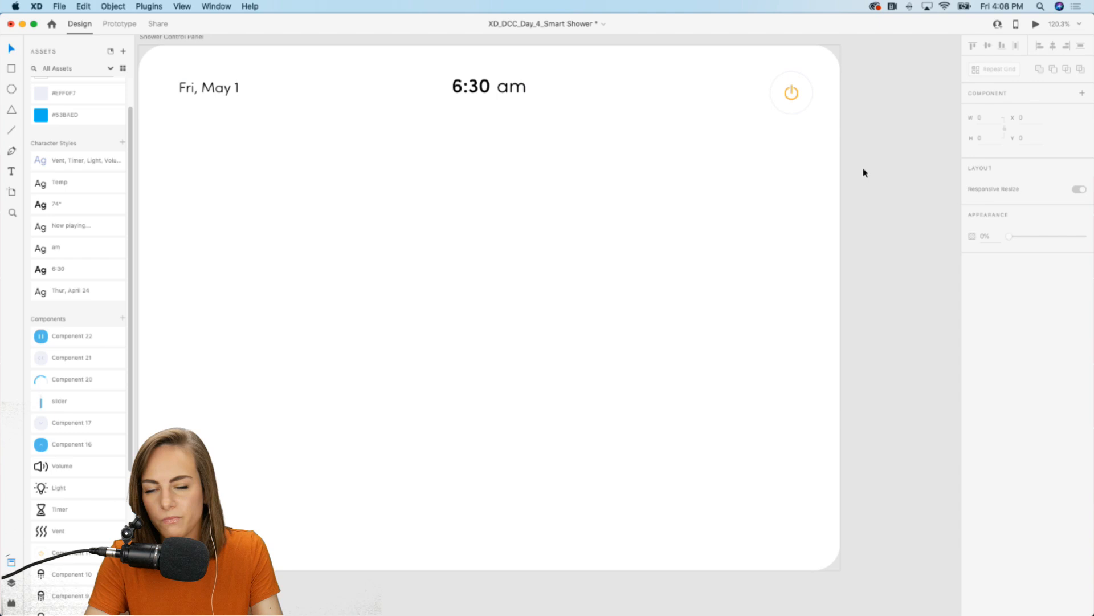
# - Place the Component 20 temperature dial in the left half of the panel at about X 84, Y 182
pyautogui.hscroll(-3, 863, 172)
pyautogui.scroll(-2, 863, 172)
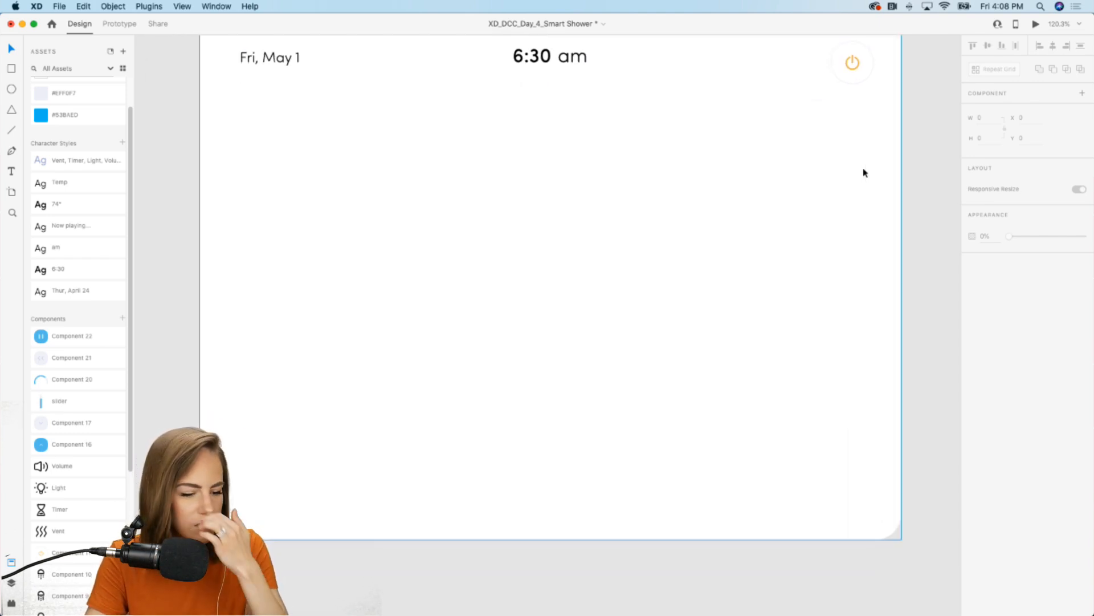
pyautogui.moveTo(78, 379); pyautogui.dragTo(341, 161)
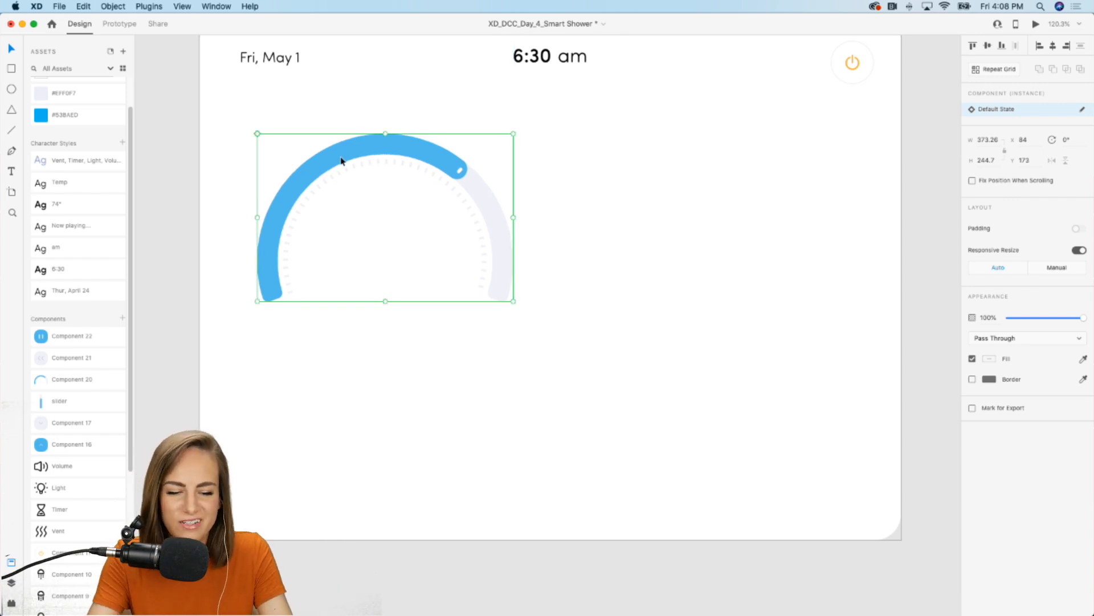
pyautogui.click(337, 178)
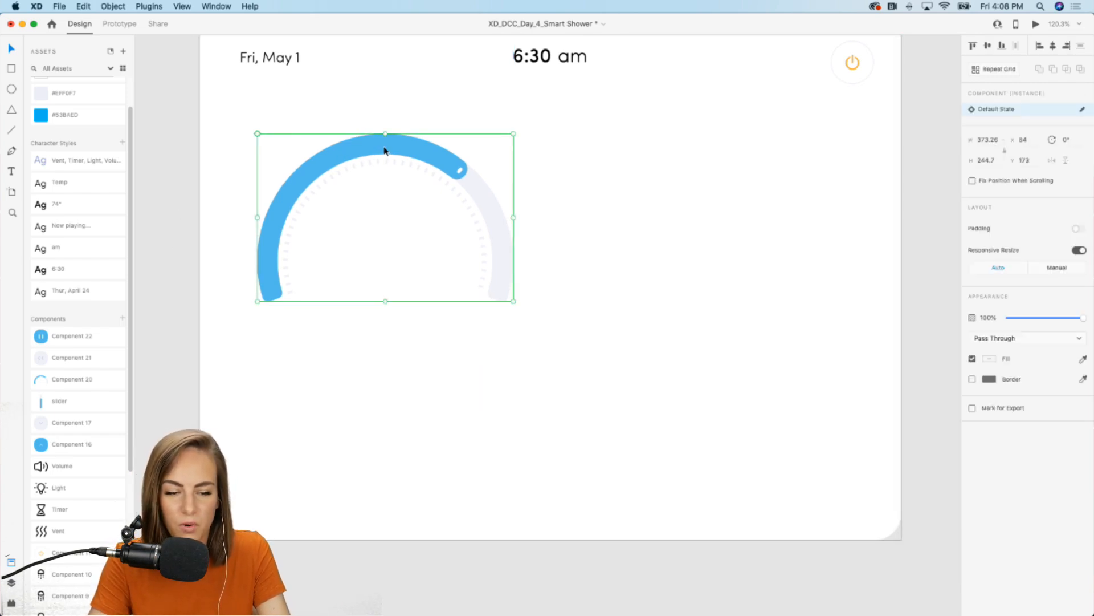
pyautogui.moveTo(384, 152); pyautogui.dragTo(385, 158)
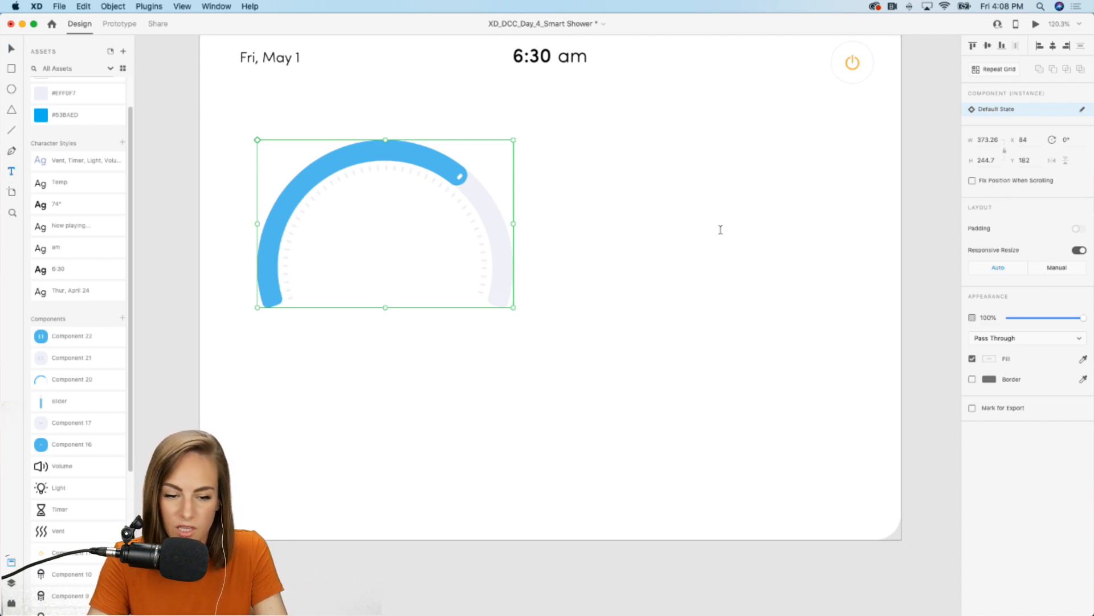
# - Draw a text box about 328 × 153 beside the dial, enter "74°" and convert it to point text
pyautogui.moveTo(551, 156); pyautogui.dragTo(776, 262)
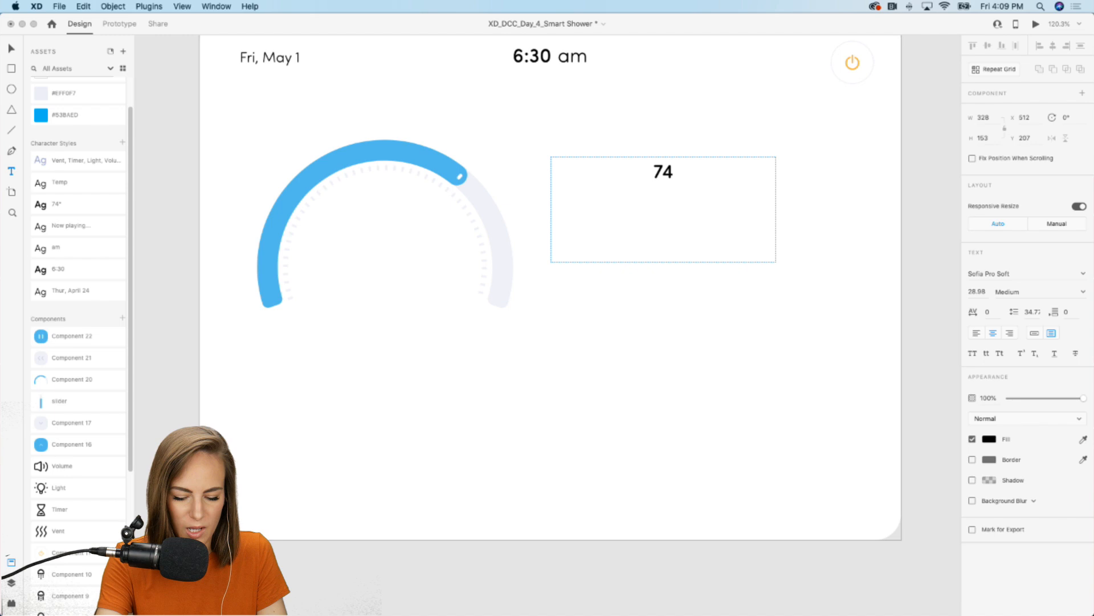
pyautogui.press('Escape')
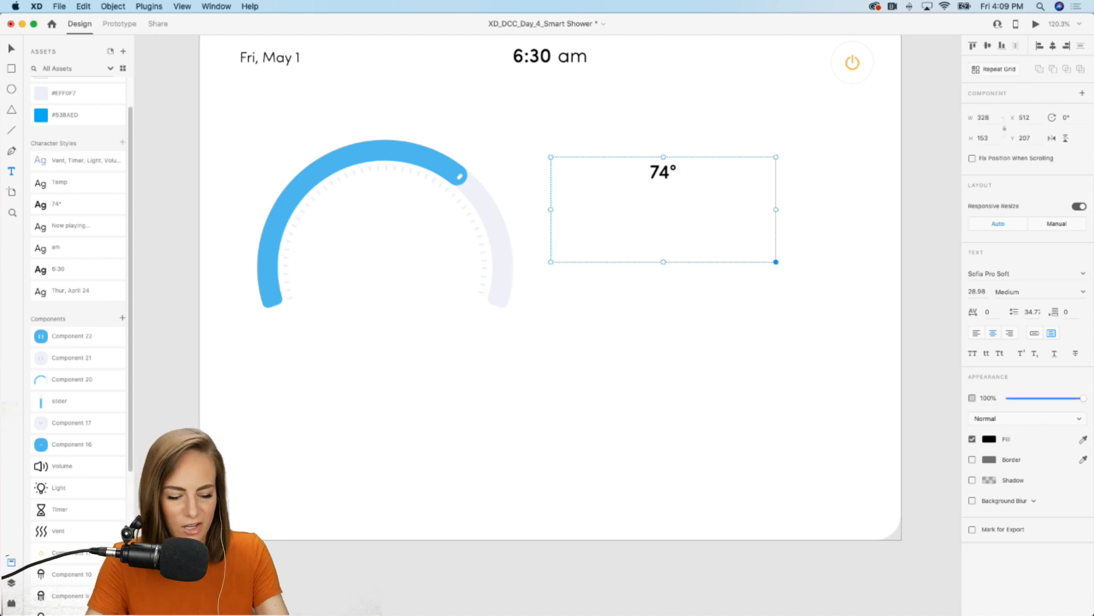
pyautogui.click(1035, 333)
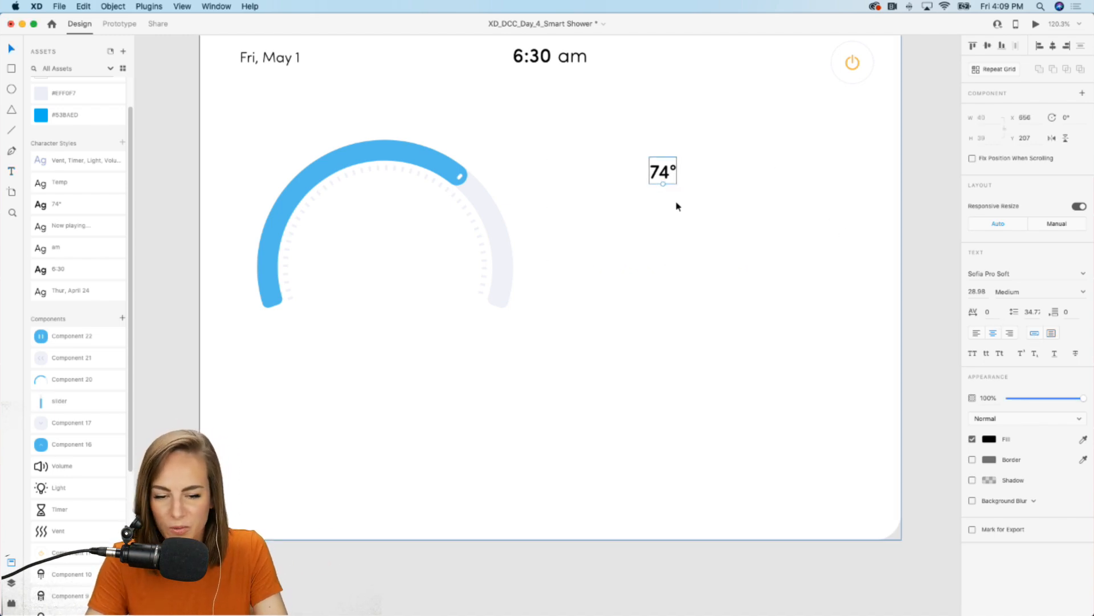
# - Move the 74° text inside the temperature dial, apply the 74° character style and reposition it near the dial's centre
pyautogui.moveTo(358, 226); pyautogui.dragTo(382, 238)
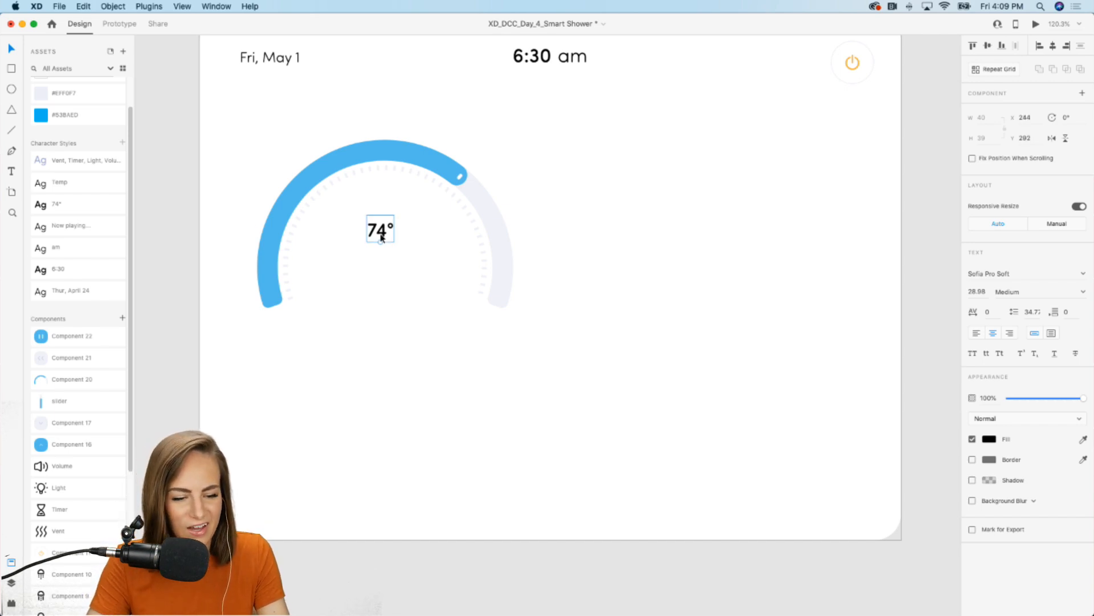
pyautogui.click(58, 207)
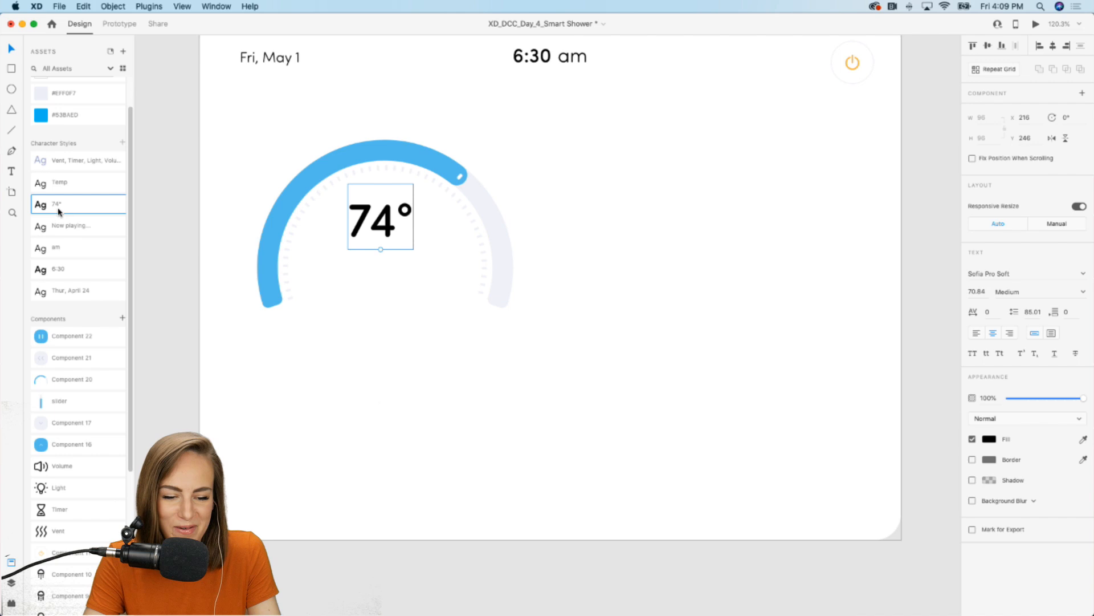
pyautogui.moveTo(385, 247)
pyautogui.mouseDown()
pyautogui.moveTo(385, 279)
pyautogui.moveTo(398, 251)
pyautogui.mouseUp()
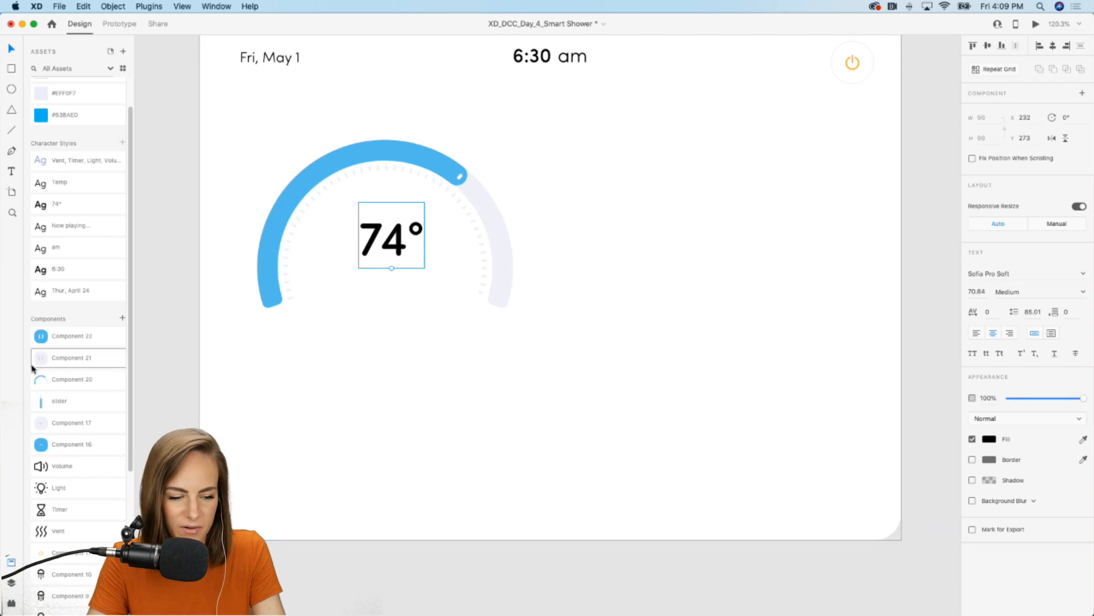
pyautogui.scroll(-2, 83, 423)
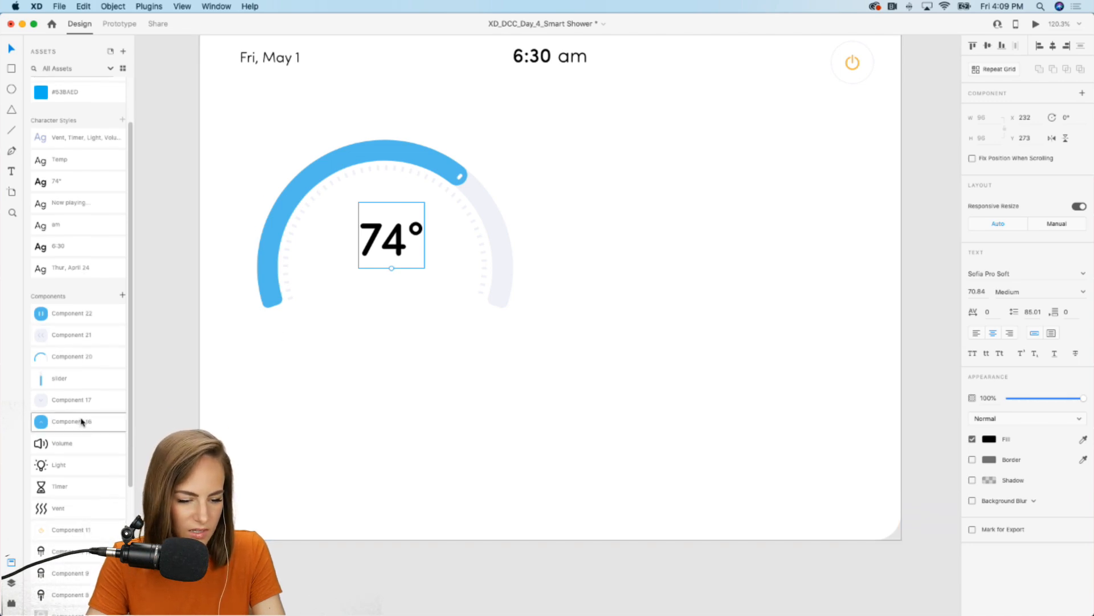
# - Place Component 16 to the right and Component 17 to the left of the 74° text, then adjust the buttons and reading into one row
pyautogui.moveTo(81, 421); pyautogui.dragTo(435, 271)
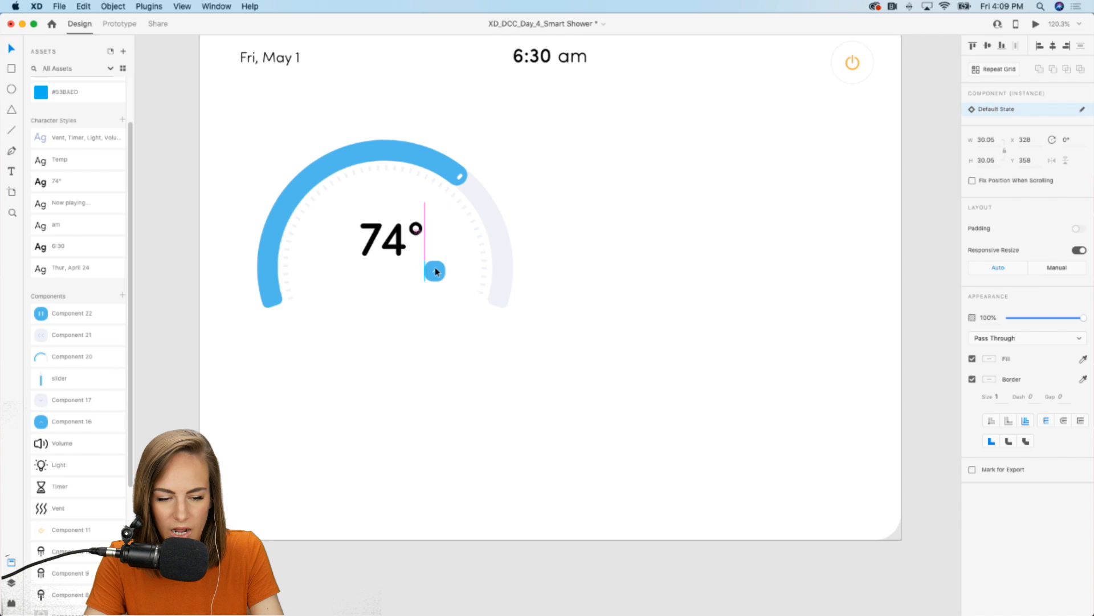
pyautogui.moveTo(87, 403); pyautogui.dragTo(328, 274)
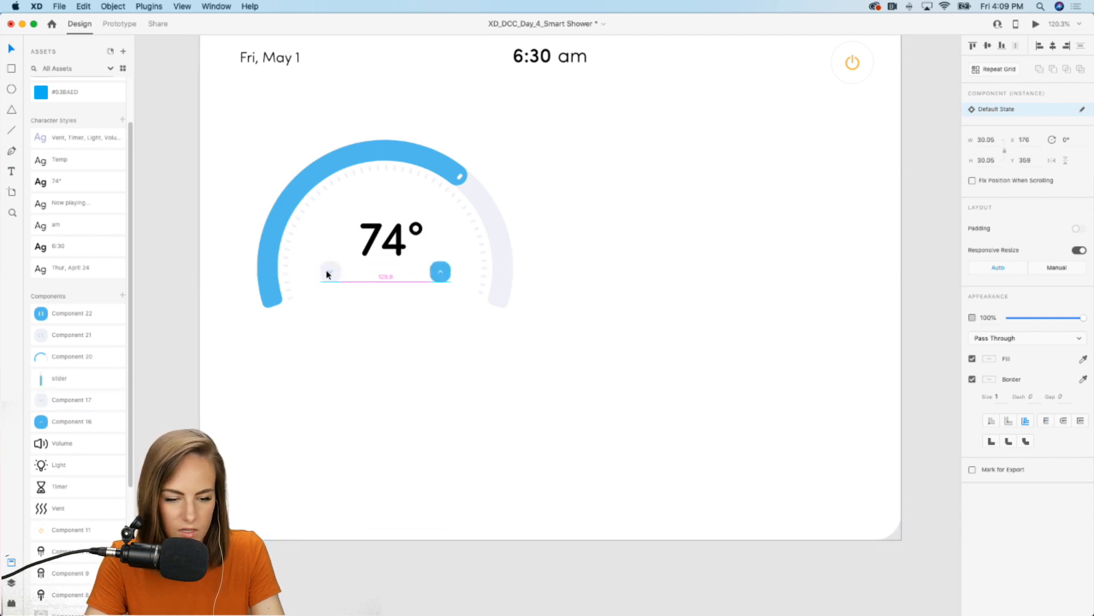
pyautogui.moveTo(397, 247); pyautogui.dragTo(330, 257)
pyautogui.click(440, 273)
pyautogui.keyDown('shift'); pyautogui.click(333, 274); pyautogui.keyUp('shift')
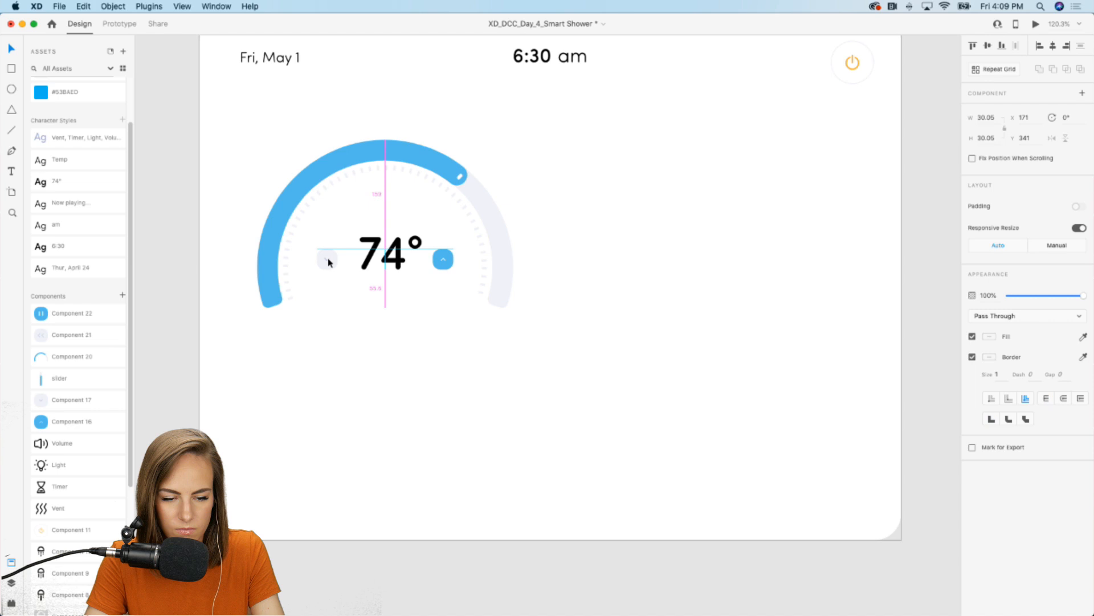
pyautogui.click(301, 318)
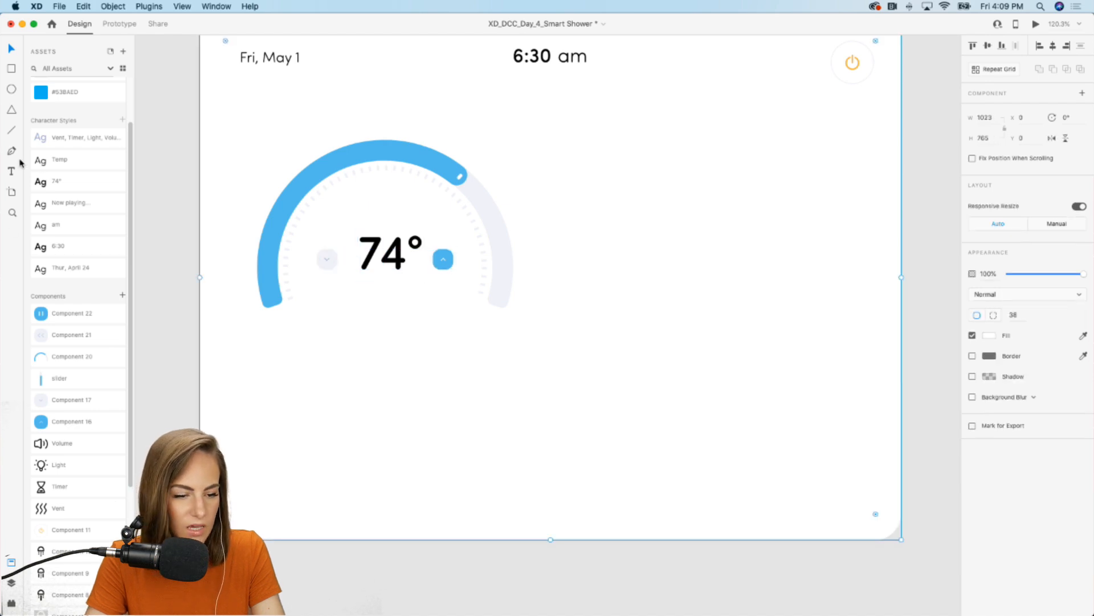
# - Draw a text box about 267 × 85 beside the dial, enter "Temperature" and convert it to point text
pyautogui.moveTo(581, 204); pyautogui.dragTo(765, 262)
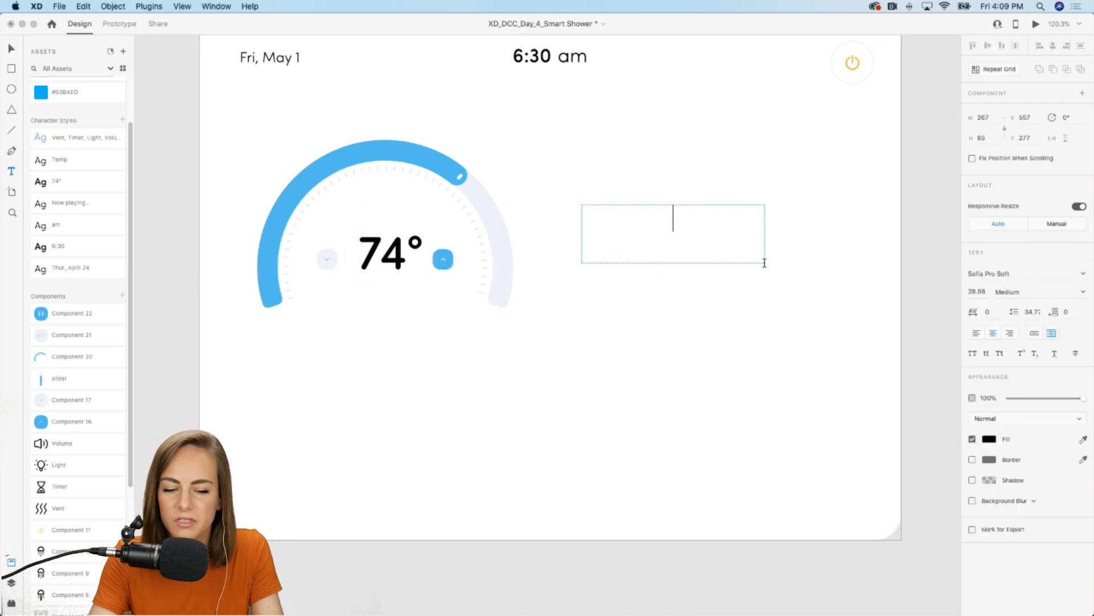
pyautogui.write('Temperature')
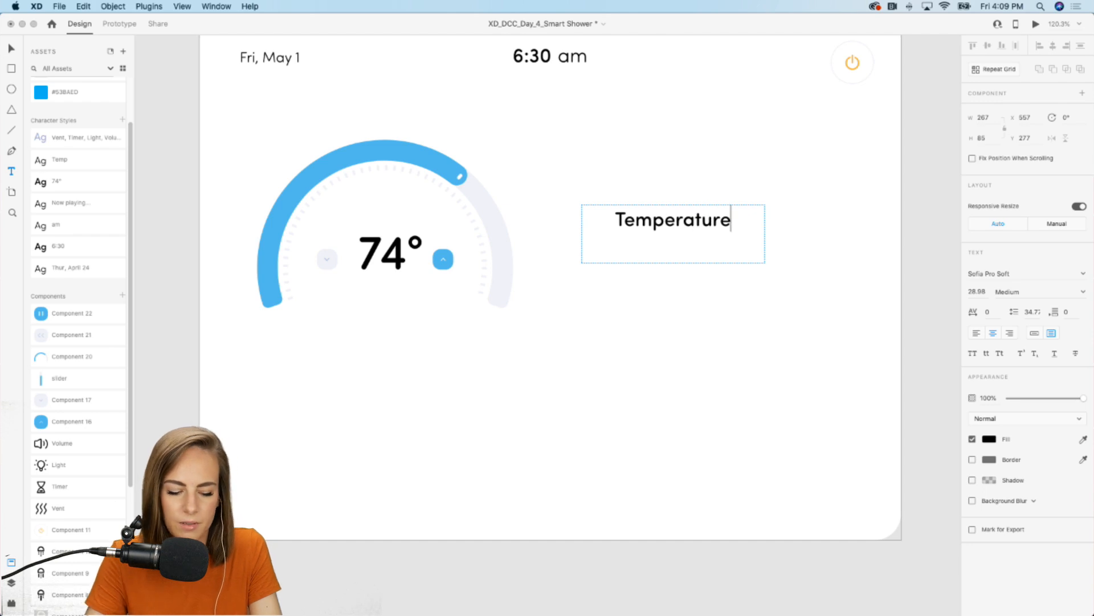
pyautogui.press('Escape')
pyautogui.click(1035, 334)
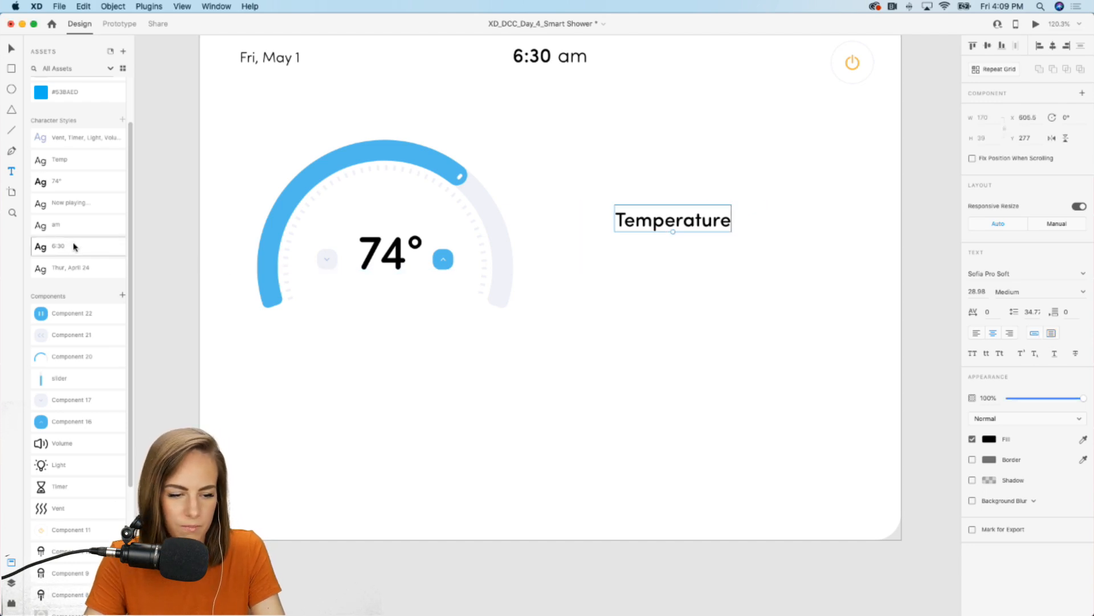
# - Apply the Temp character style to the Temperature text and centre it above the 74° reading inside the dial
pyautogui.click(78, 161)
pyautogui.moveTo(684, 228); pyautogui.dragTo(393, 218)
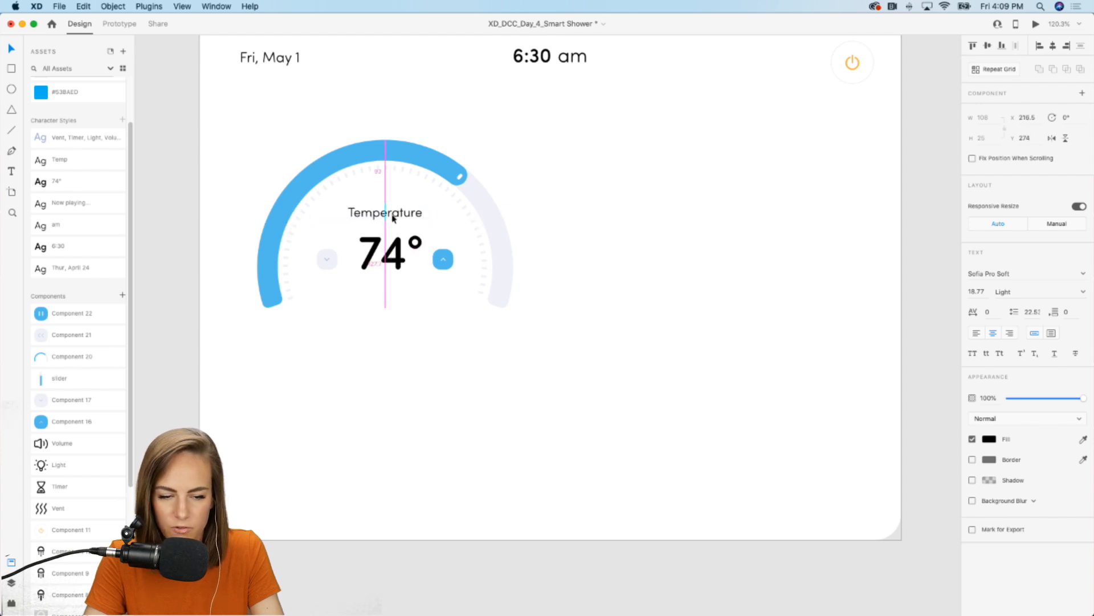
pyautogui.click(676, 260)
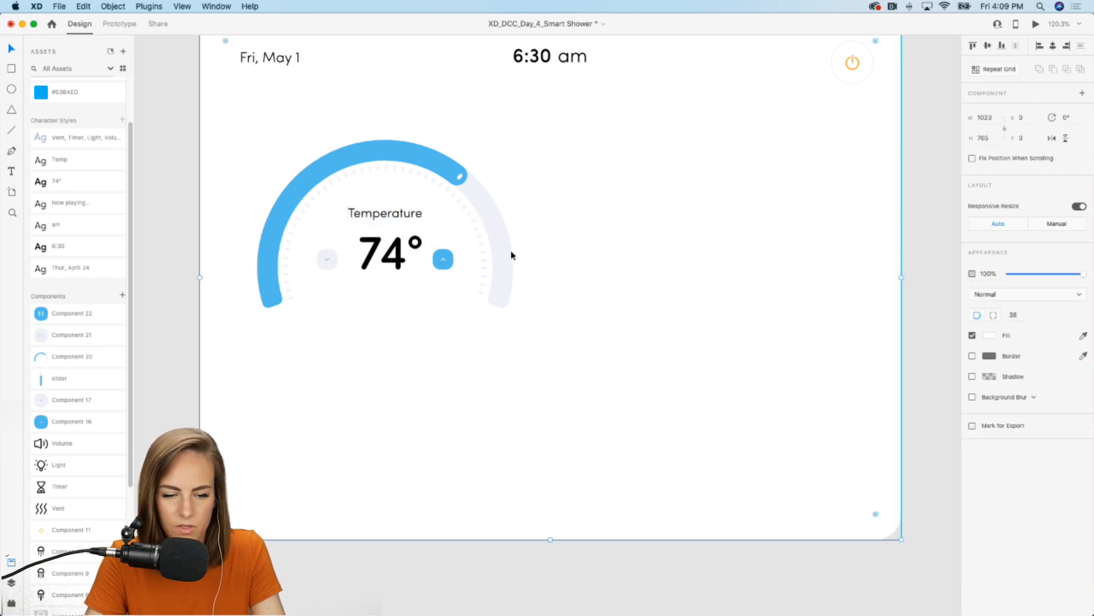
pyautogui.click(407, 220)
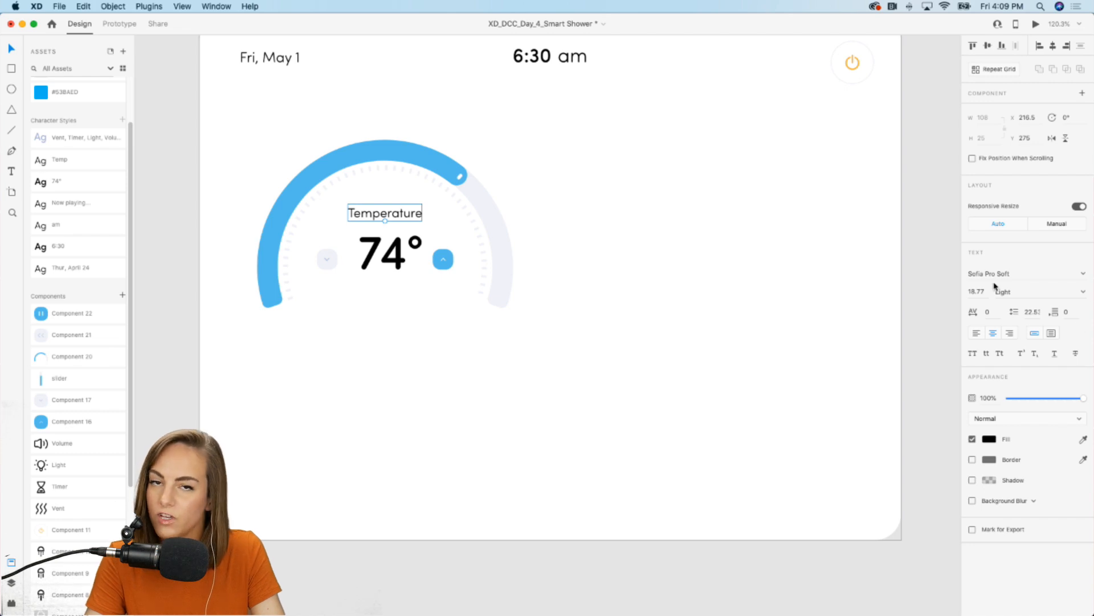
pyautogui.click(921, 286)
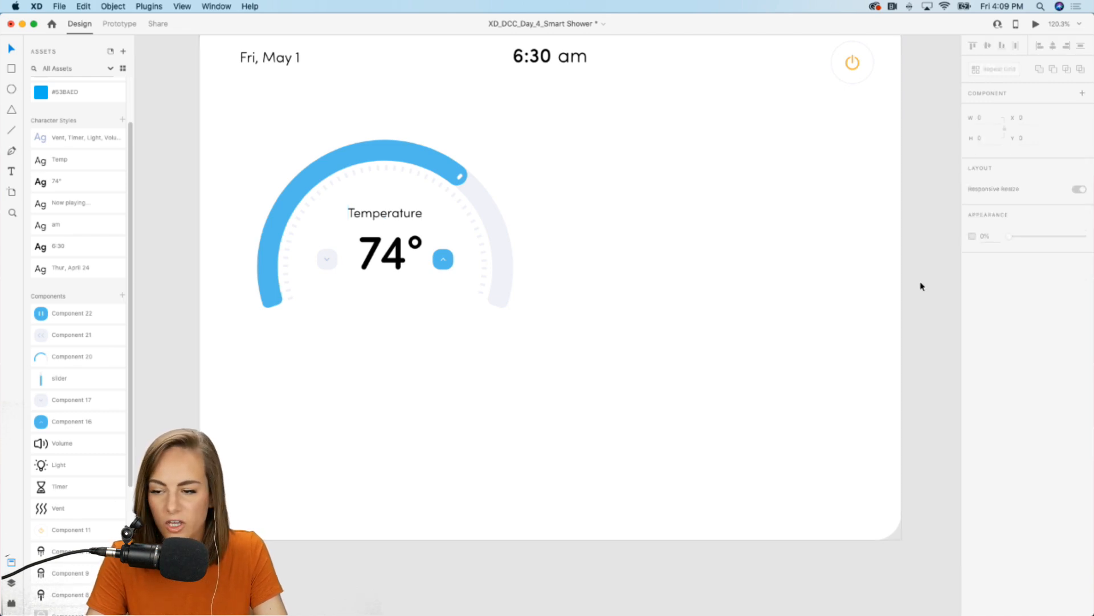
# - Duplicate the Temperature text straight down below the dial at about Y 482 and change the copy to "Pressure"
pyautogui.click(371, 216)
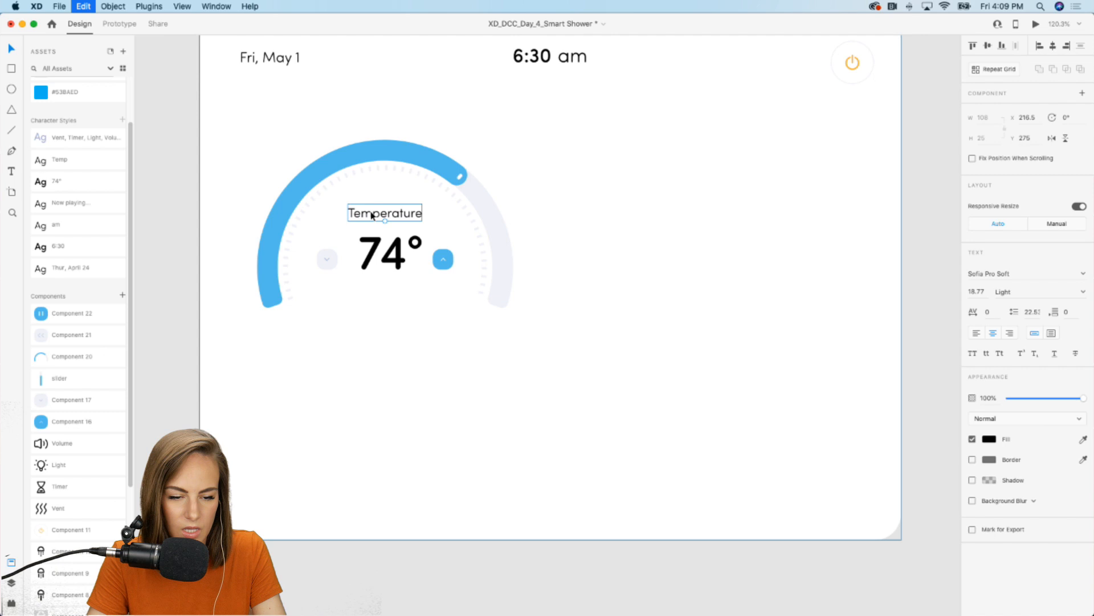
pyautogui.moveTo(371, 215); pyautogui.dragTo(375, 358)
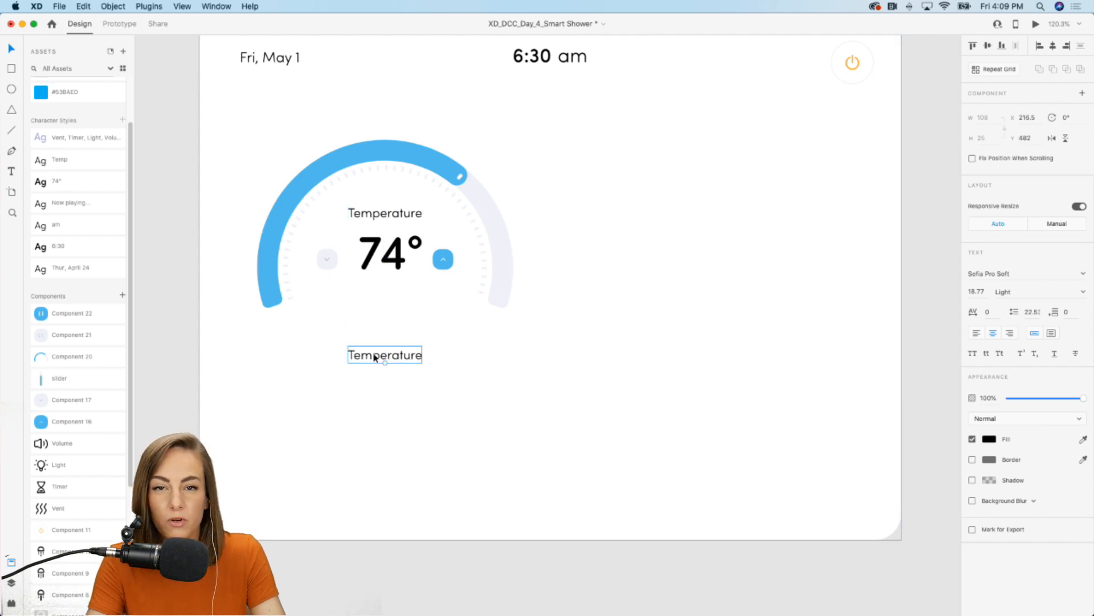
pyautogui.doubleClick(374, 358)
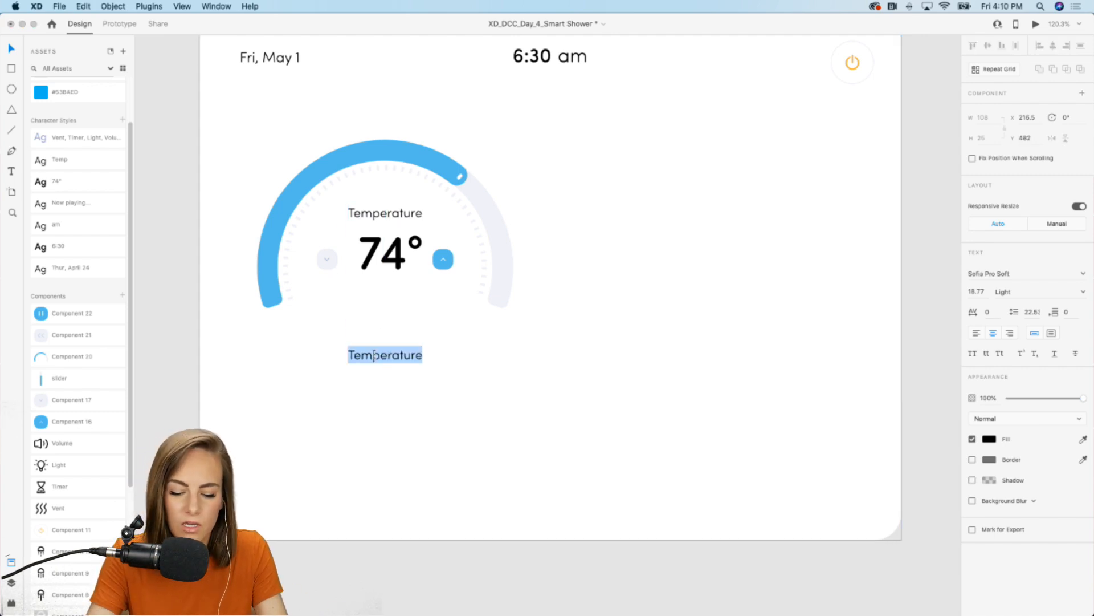
pyautogui.write('Pressure')
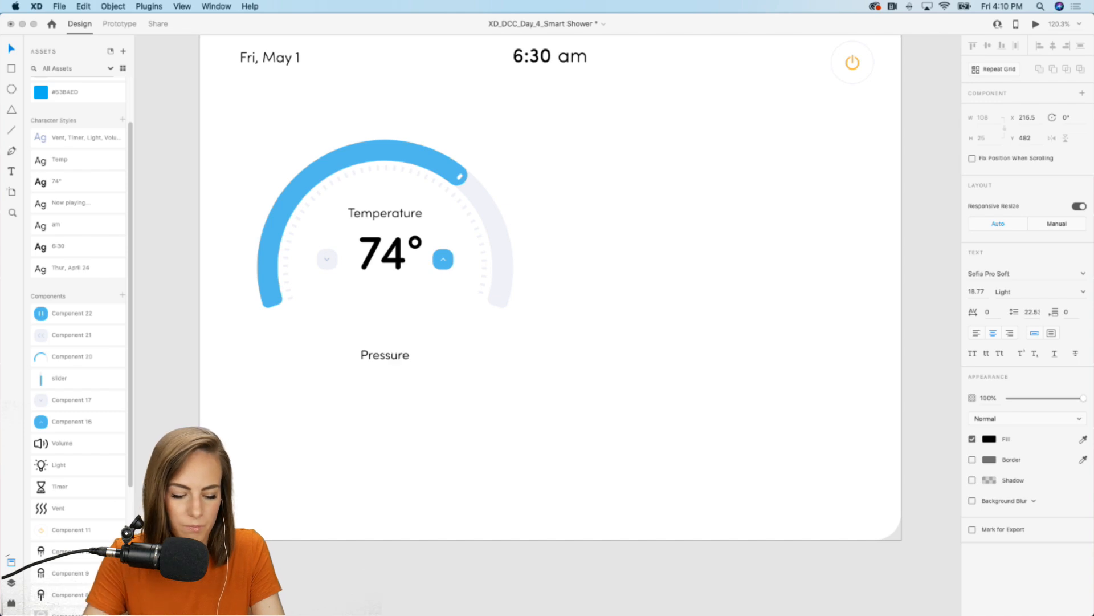
pyautogui.press('Escape')
pyautogui.click(446, 412)
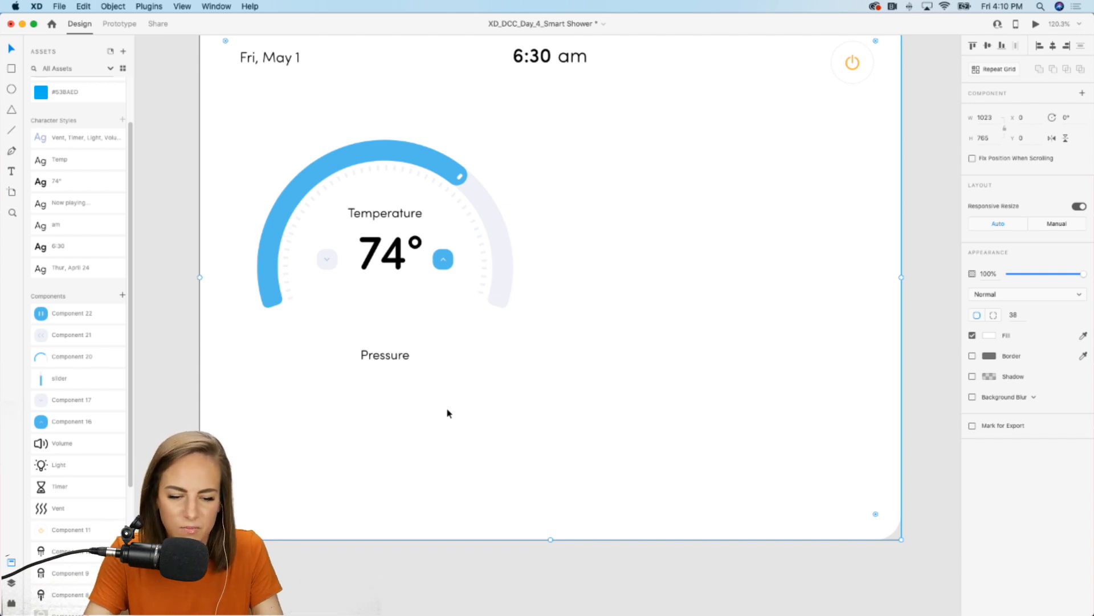
pyautogui.click(170, 415)
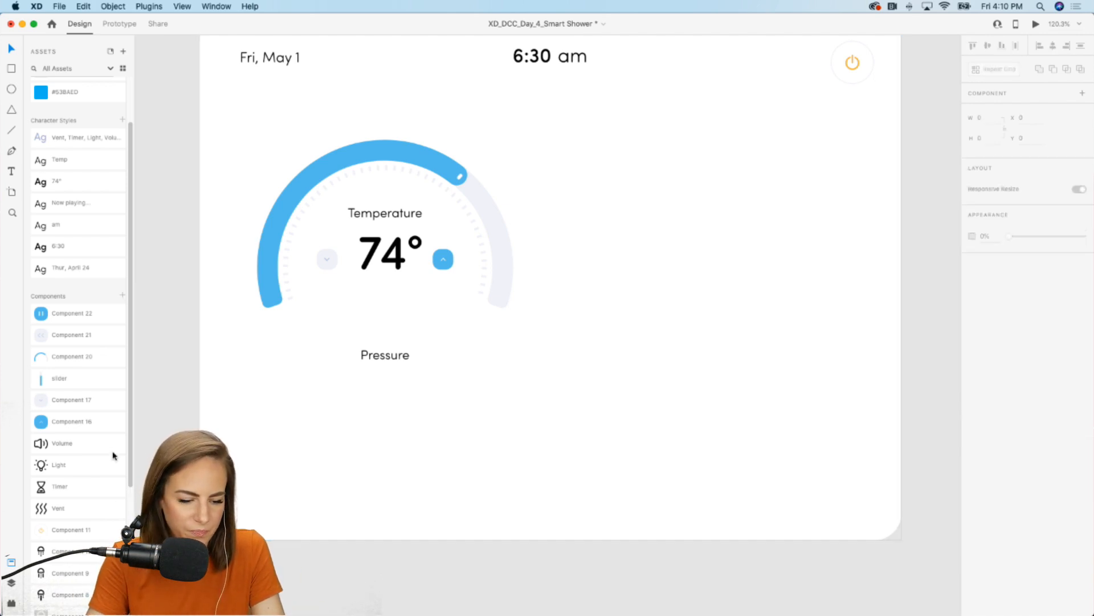
# - Place the blue Component 6 tile under the Pressure label, duplicate it to about X 103, Y 536, and close up the gap between the tiles
pyautogui.scroll(-5, 68, 465)
pyautogui.moveTo(57, 445); pyautogui.dragTo(358, 400)
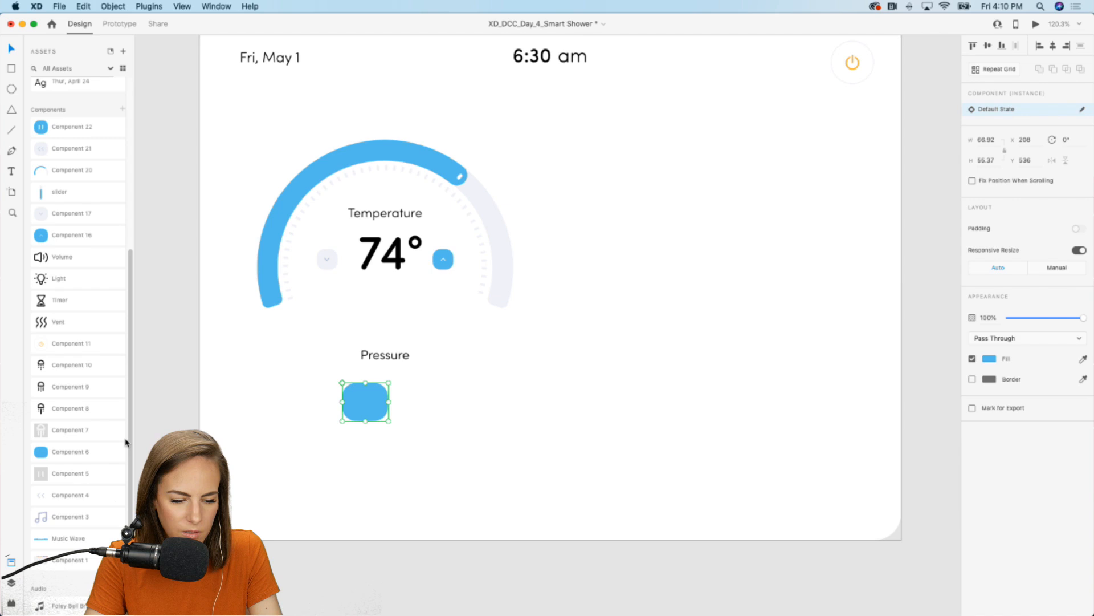
pyautogui.press('super+d')
pyautogui.moveTo(361, 404); pyautogui.dragTo(287, 402)
pyautogui.click(359, 410)
pyautogui.moveTo(358, 408); pyautogui.dragTo(350, 408)
# - Turn off the first tile's fill, enable its border and sample the border colour from the dial's pale unfilled arc
pyautogui.click(300, 412)
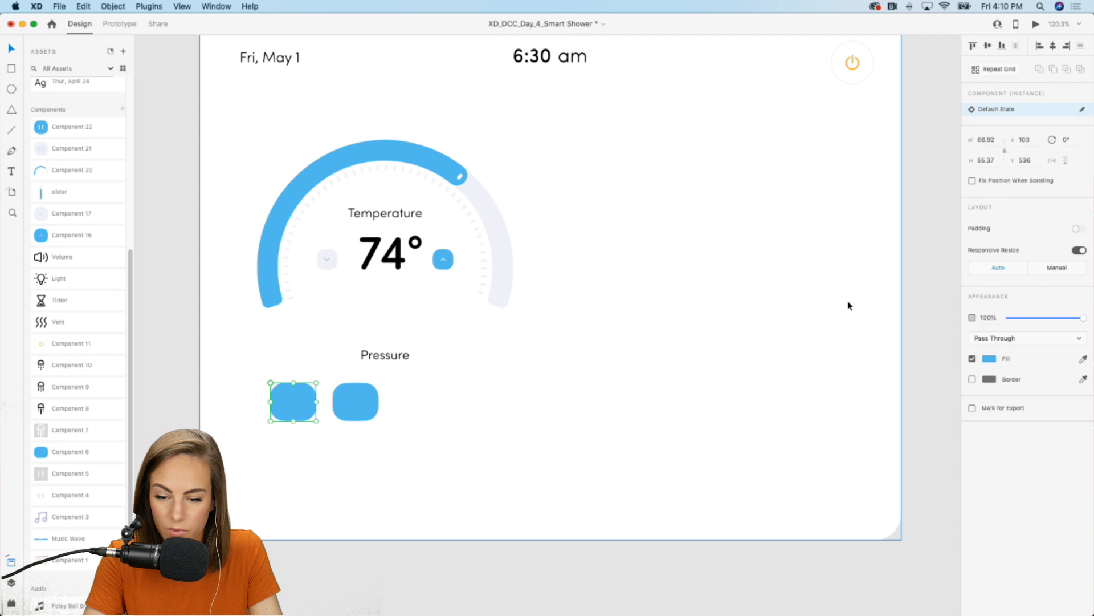
pyautogui.click(972, 359)
pyautogui.click(972, 379)
pyautogui.click(1083, 379)
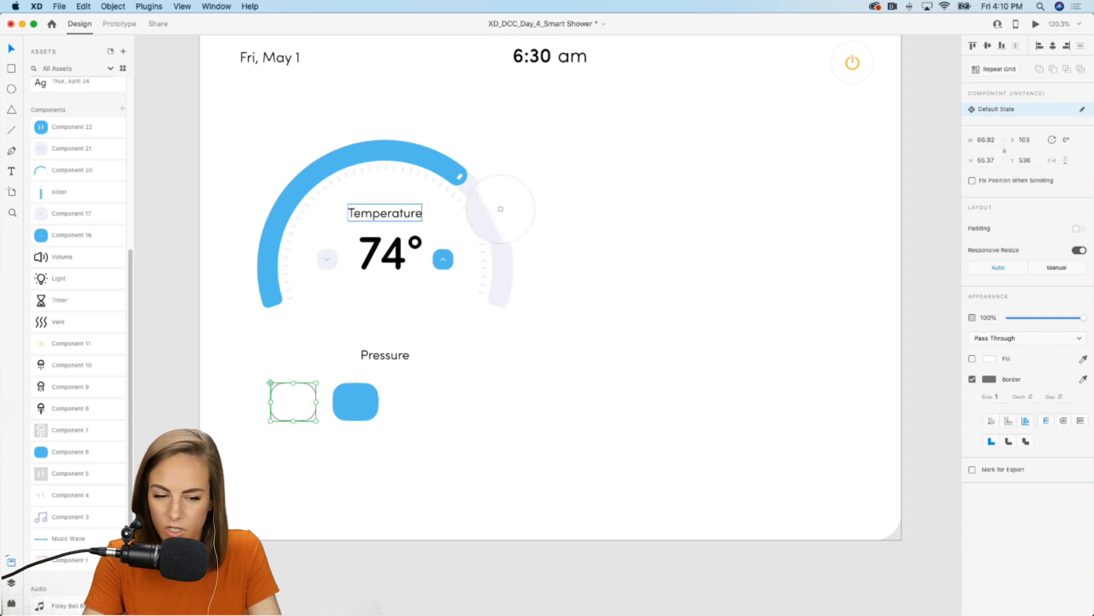
pyautogui.click(496, 214)
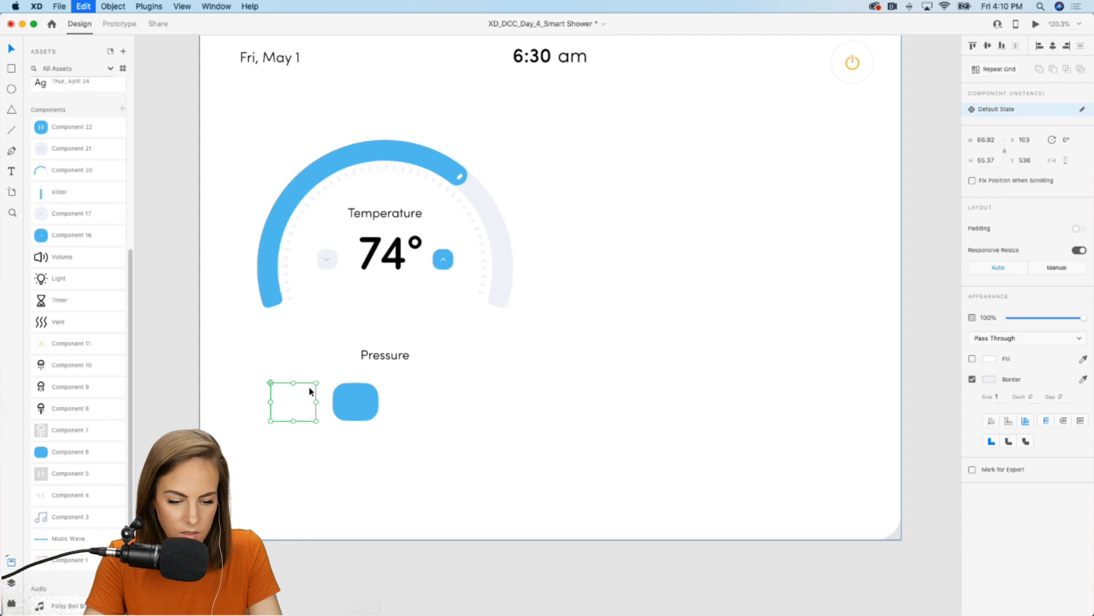
# - Copy the outlined tile twice to the right of the blue one and move the four-tile row to about X 109, Y 528
pyautogui.moveTo(310, 392); pyautogui.dragTo(498, 391)
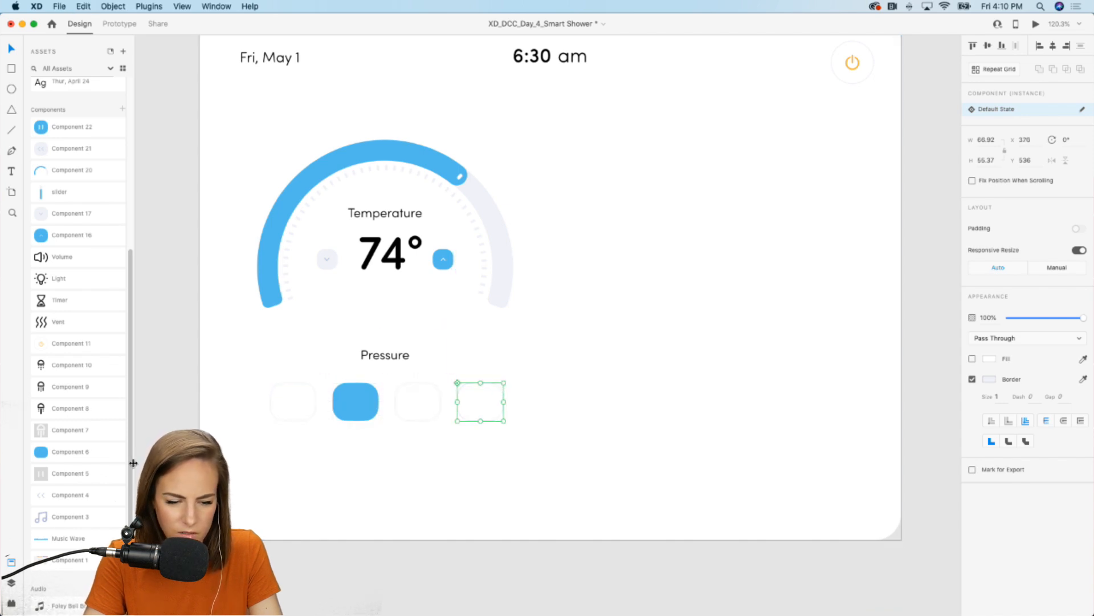
pyautogui.moveTo(161, 442); pyautogui.dragTo(495, 384)
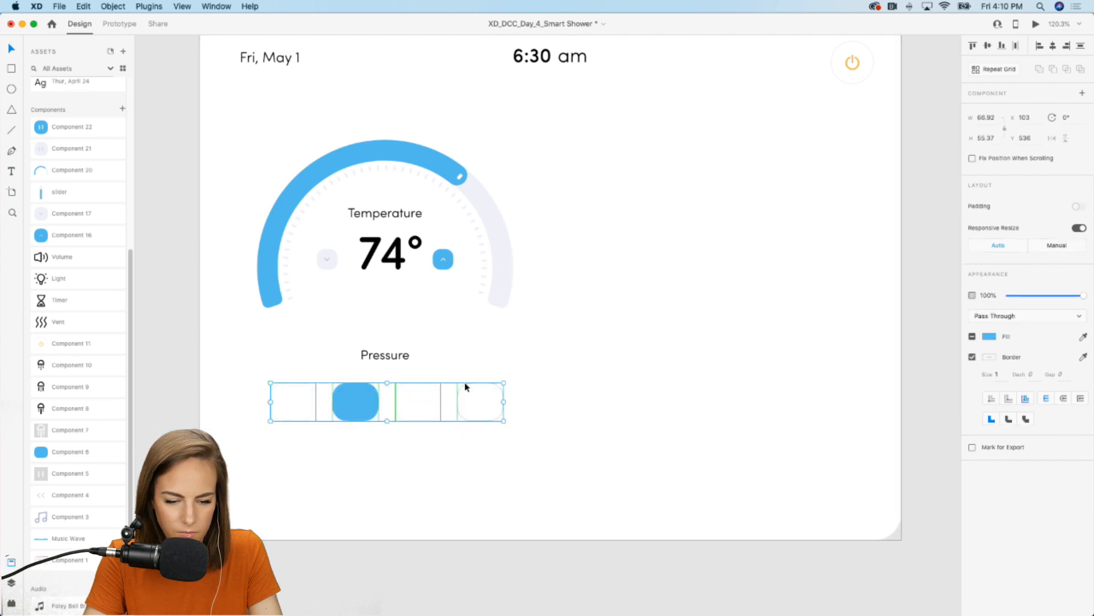
pyautogui.moveTo(364, 396); pyautogui.dragTo(368, 391)
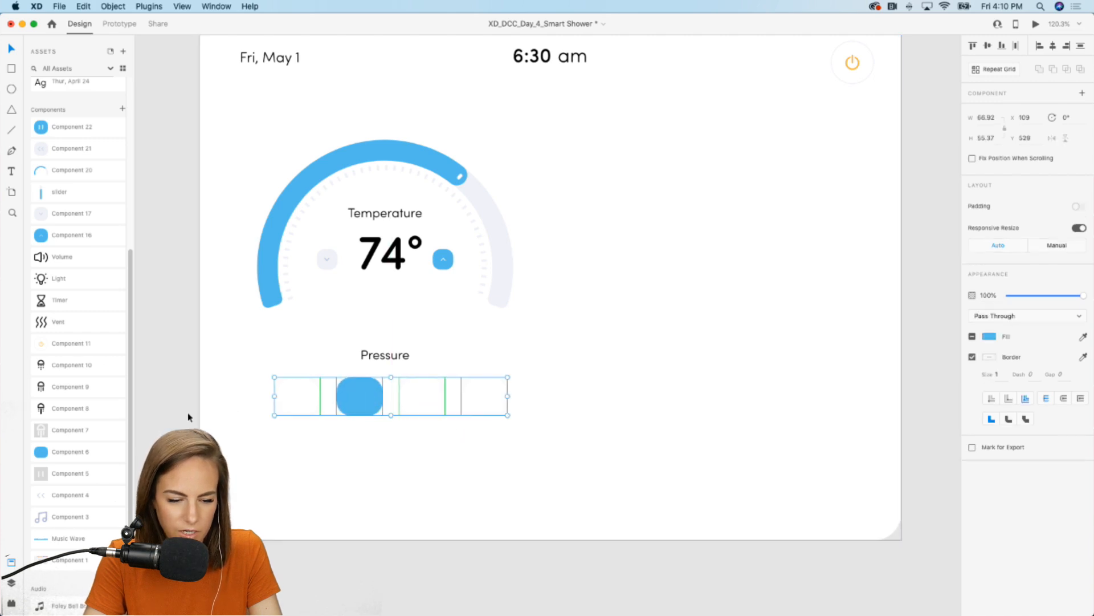
# - Add the Component 8 shower-head icon and centre it in the third Pressure tile at about X 320, Y 547
pyautogui.moveTo(66, 408); pyautogui.dragTo(662, 337)
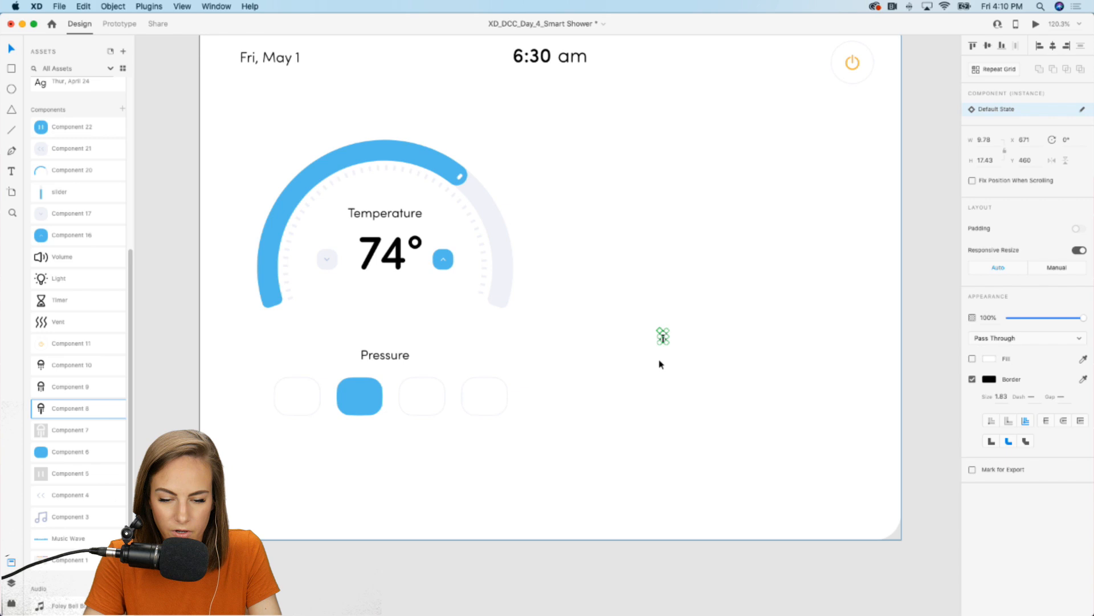
pyautogui.scroll(5, 660, 364)
pyautogui.hscroll(-2, 659, 363)
pyautogui.scroll(-3, 660, 364)
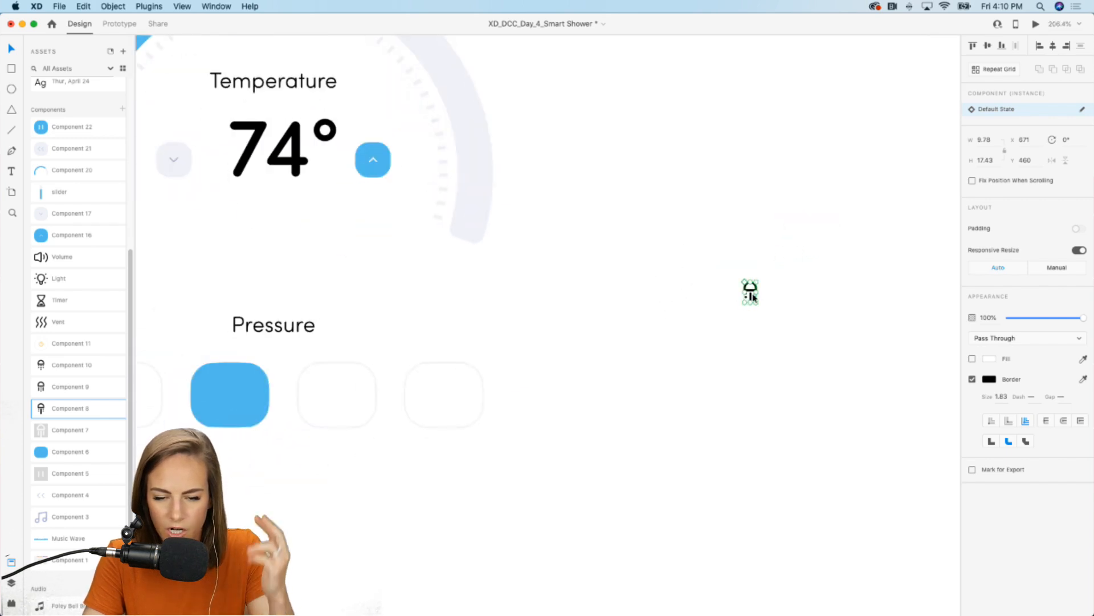
pyautogui.moveTo(750, 292); pyautogui.dragTo(339, 392)
pyautogui.hscroll(-5, 339, 392)
pyautogui.scroll(-2, 339, 392)
pyautogui.scroll(2, 339, 392)
pyautogui.hscroll(-1, 339, 392)
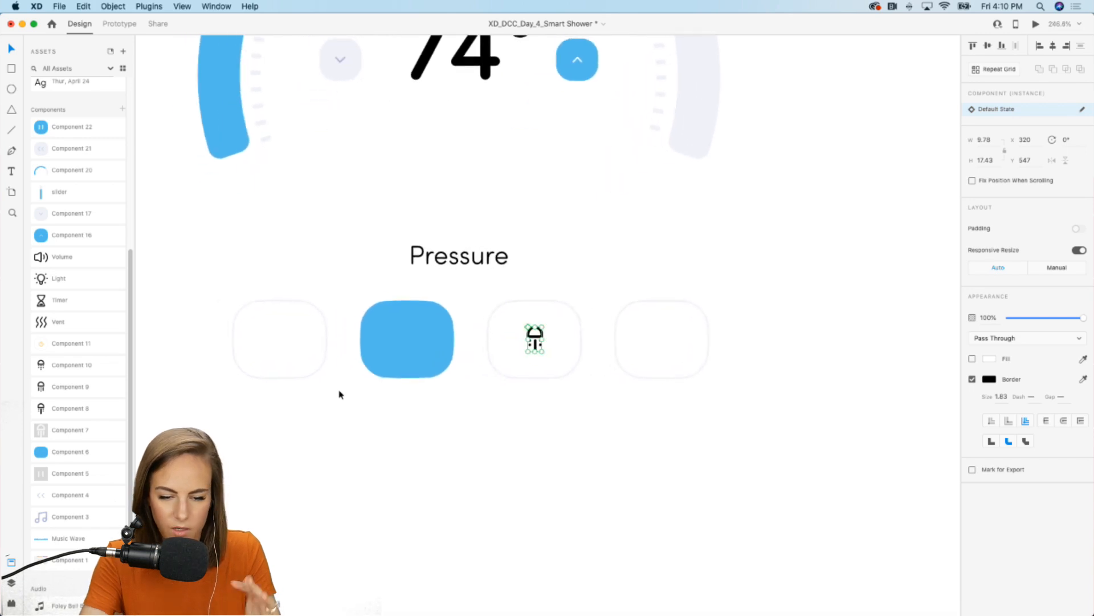
# - Add the white Component 7 shower-head icon and centre it in the blue Pressure tile
pyautogui.moveTo(74, 431); pyautogui.dragTo(408, 426)
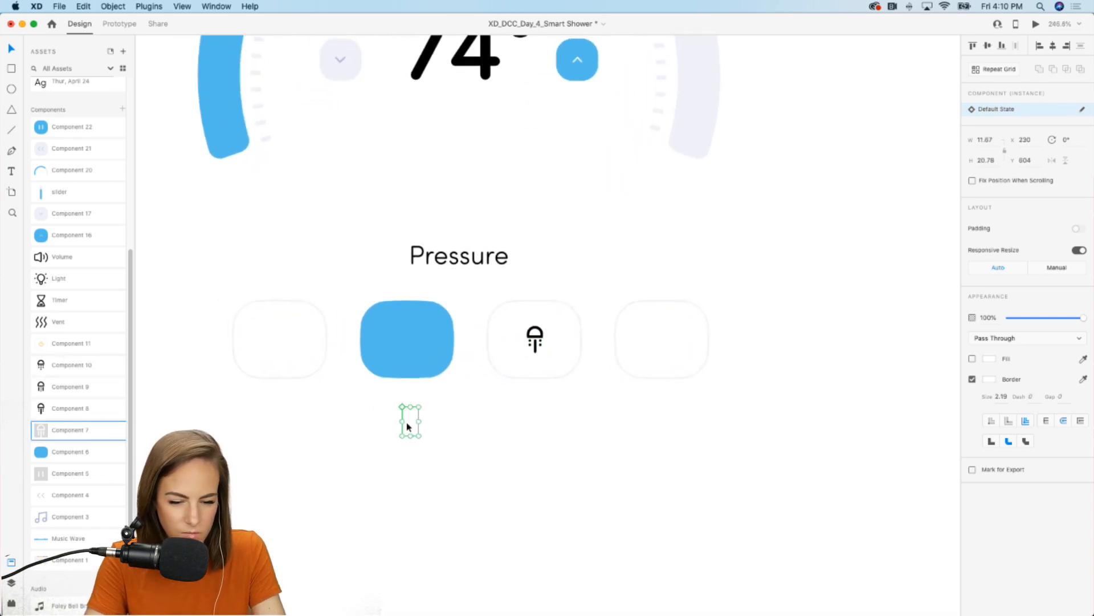
pyautogui.click(399, 431)
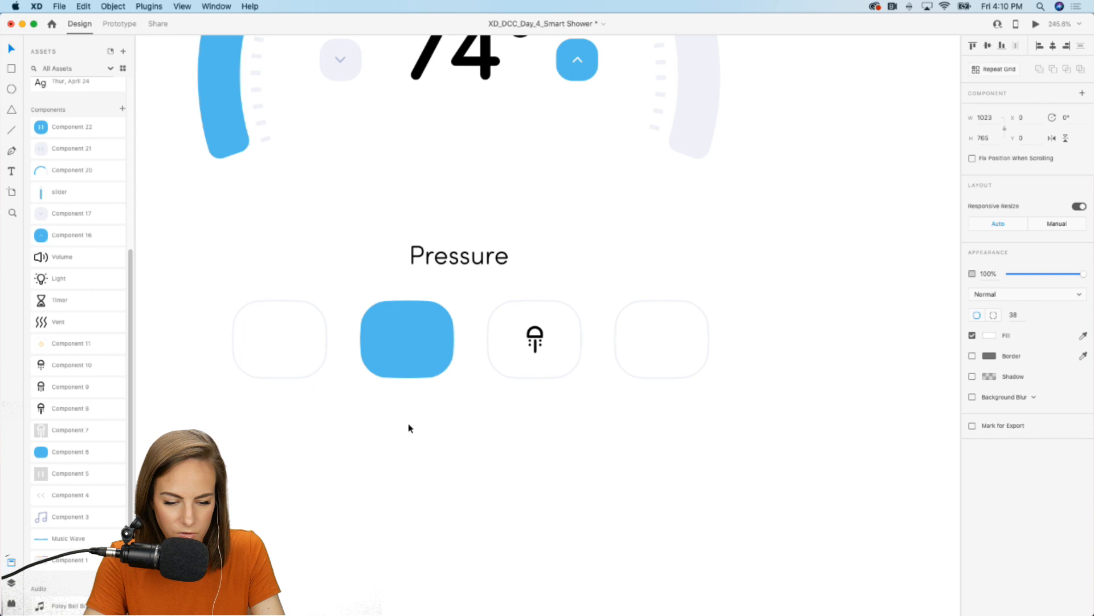
pyautogui.moveTo(415, 422); pyautogui.dragTo(409, 349)
pyautogui.click(319, 394)
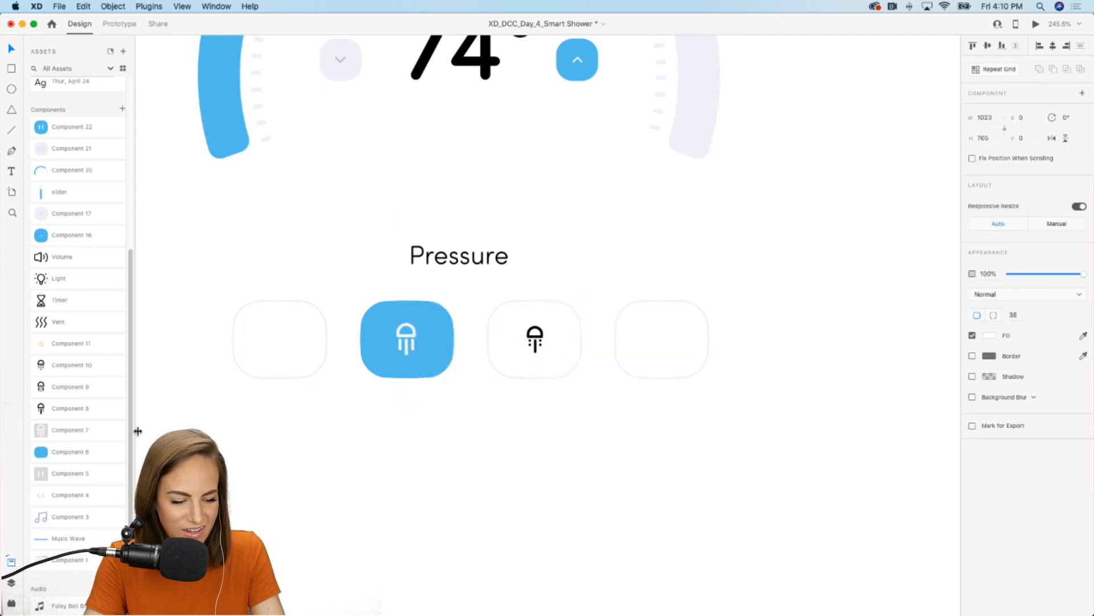
# - Place the Component 9 icon in the fourth Pressure tile and the Component 10 icon in the first tile
pyautogui.moveTo(56, 388); pyautogui.dragTo(668, 339)
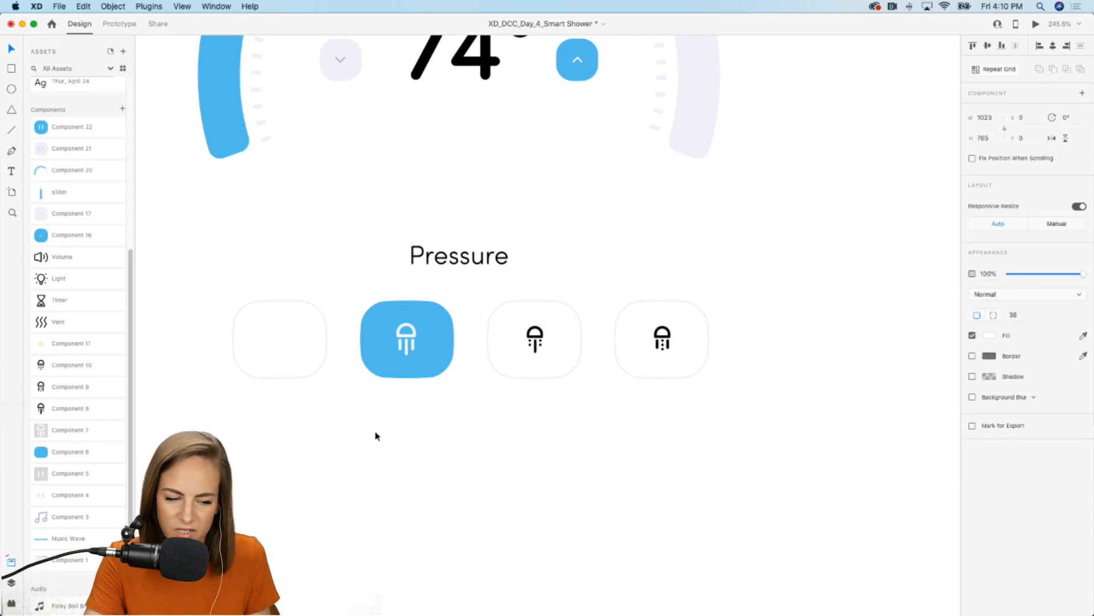
pyautogui.moveTo(80, 364); pyautogui.dragTo(281, 342)
pyautogui.click(328, 438)
pyautogui.click(289, 449)
pyautogui.scroll(-5, 288, 450)
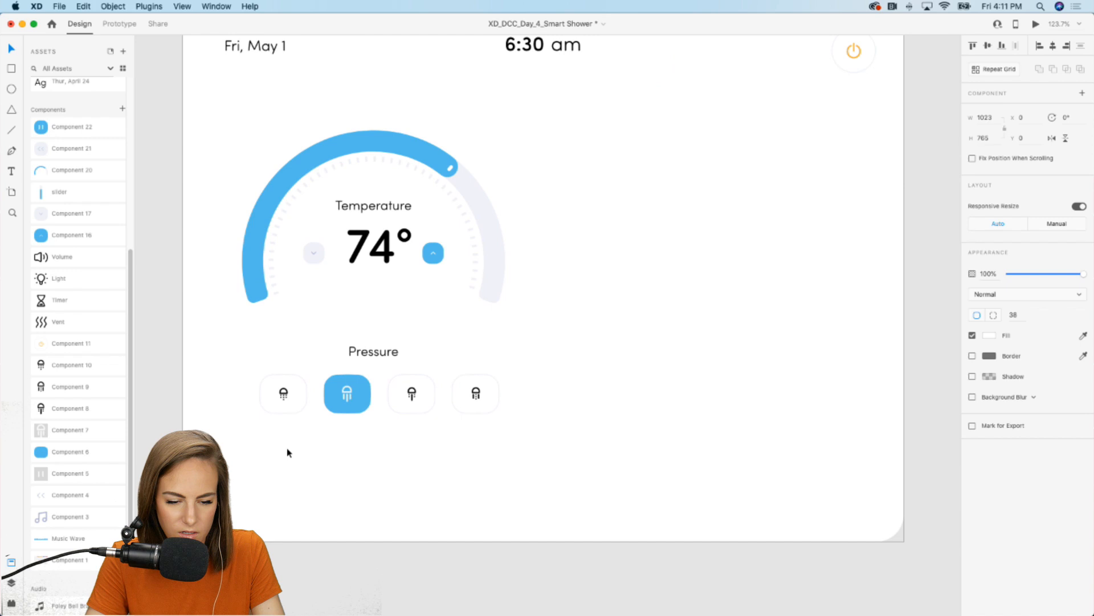
# - Group the Pressure label with its four icon tiles and shift the label slightly right toward the row's centre
pyautogui.hscroll(-2, 273, 448)
pyautogui.moveTo(215, 436); pyautogui.dragTo(574, 338)
pyautogui.press('super+g')
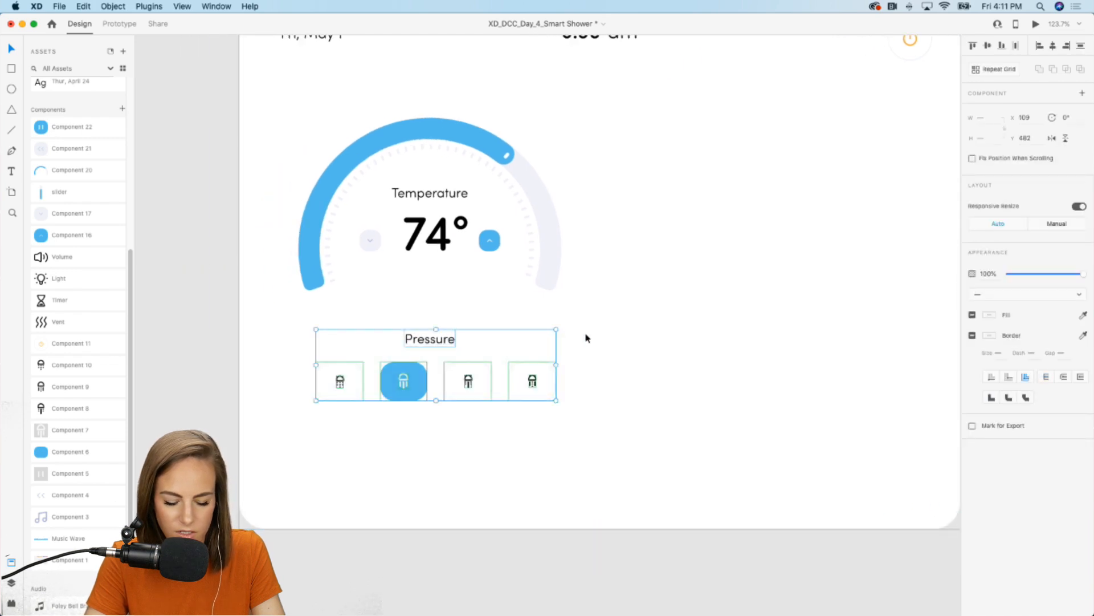
pyautogui.doubleClick(423, 341)
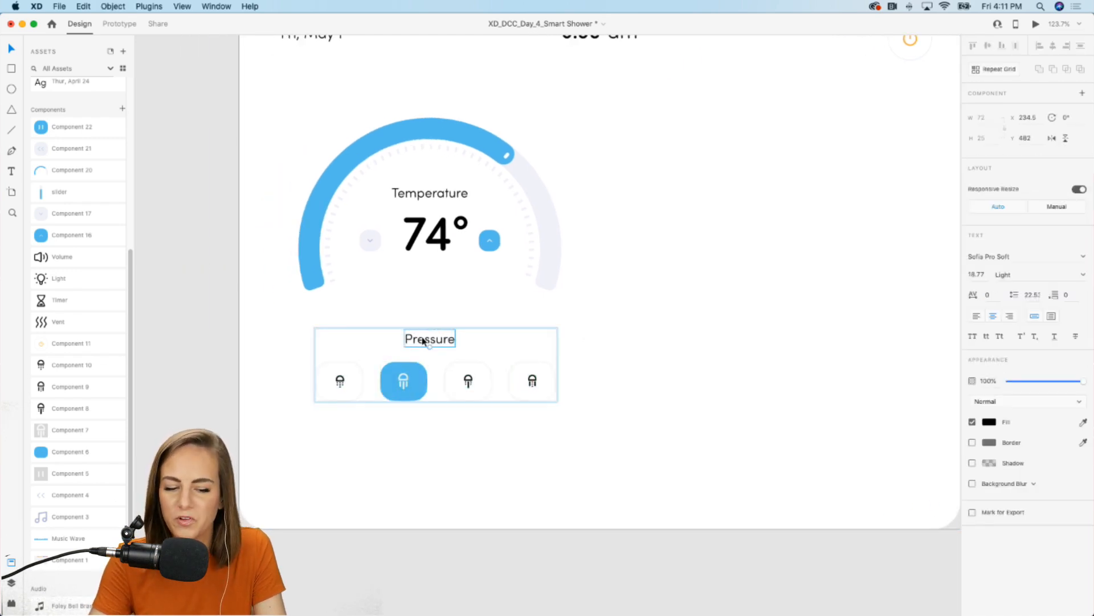
pyautogui.click(217, 407)
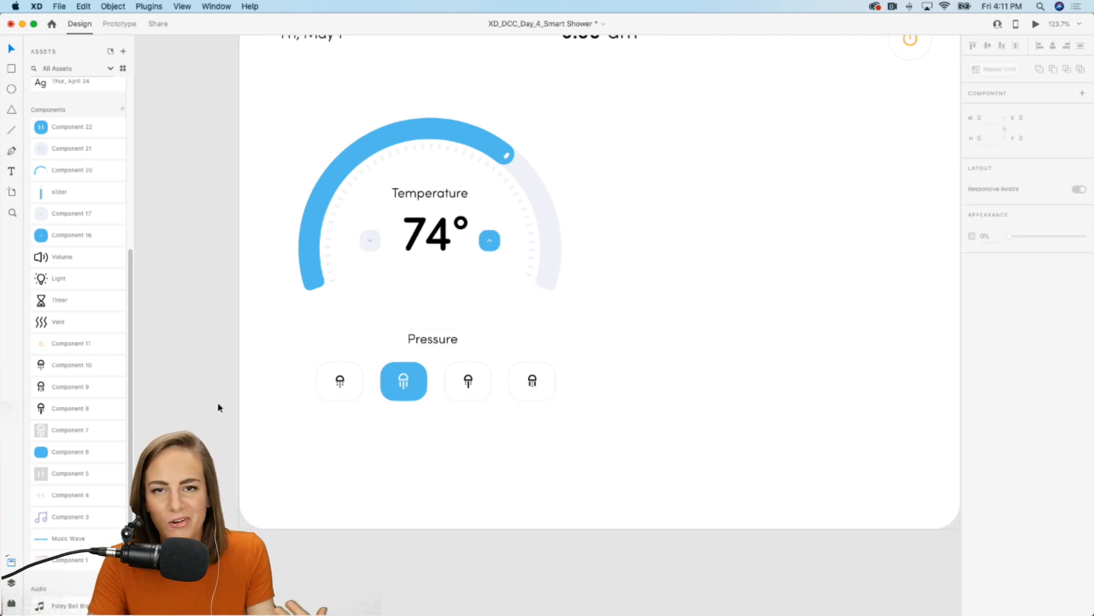
# - Group the temperature gauge arc, tick marks, label, 74° reading and arrow buttons into one object
pyautogui.scroll(-1, 220, 414)
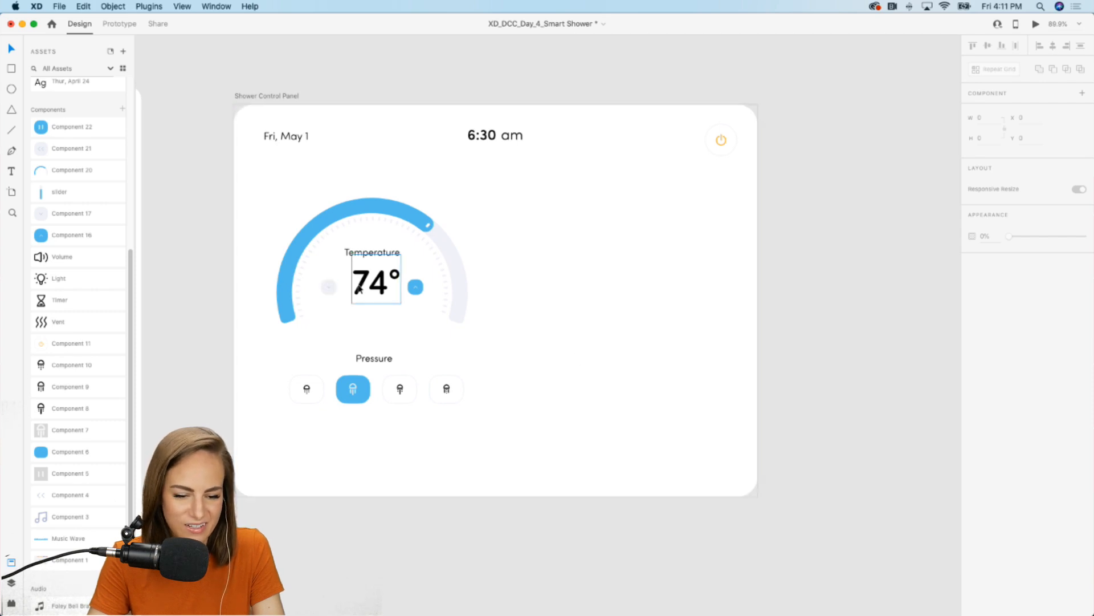
pyautogui.moveTo(214, 200); pyautogui.dragTo(504, 339)
pyautogui.click(441, 275)
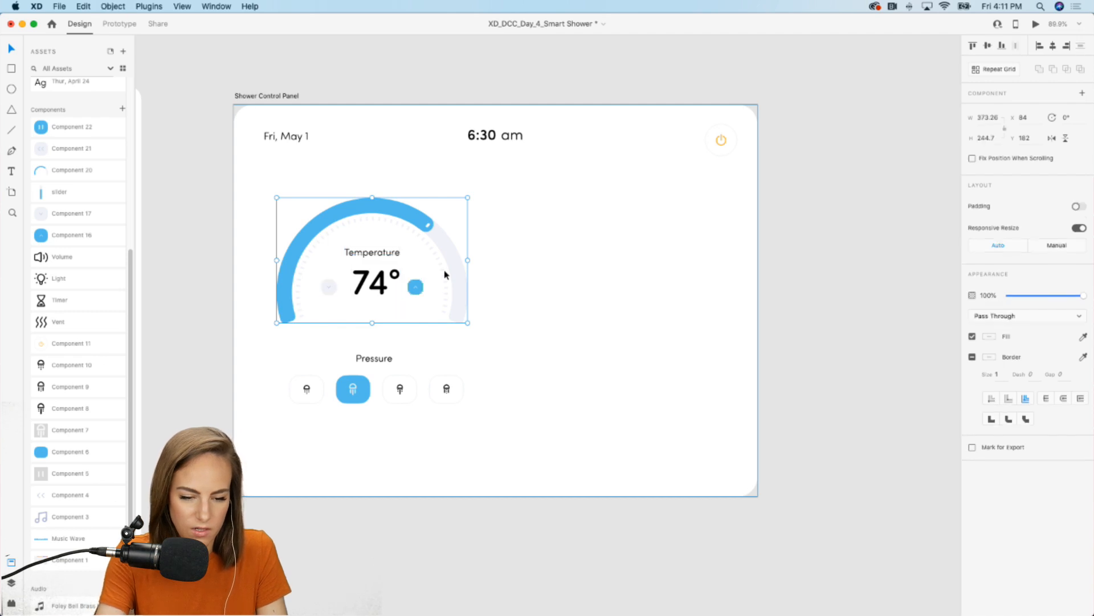
pyautogui.click(197, 308)
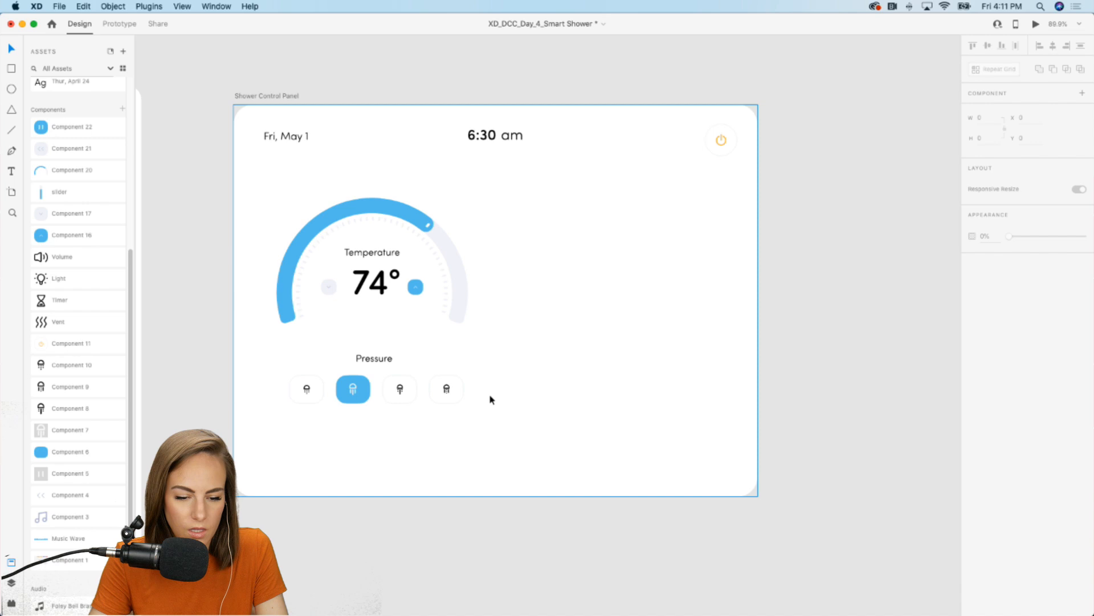
# - Add the slider component to the empty area beside the temperature gauge at about X 586, Y 228
pyautogui.scroll(3, 559, 281)
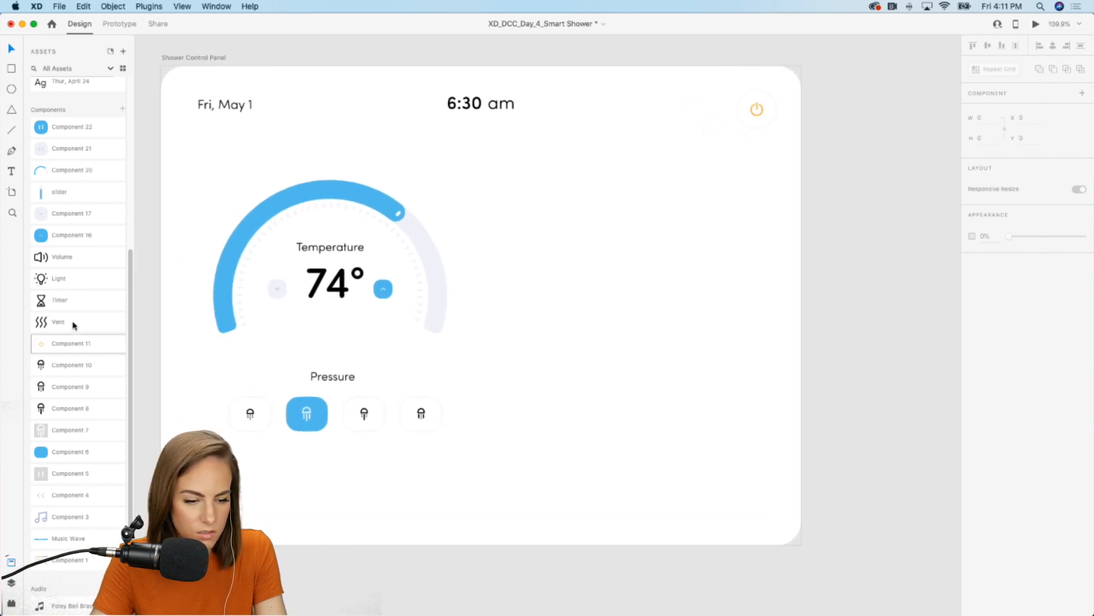
pyautogui.scroll(1, 80, 241)
pyautogui.scroll(-1, 81, 241)
pyautogui.scroll(1, 81, 241)
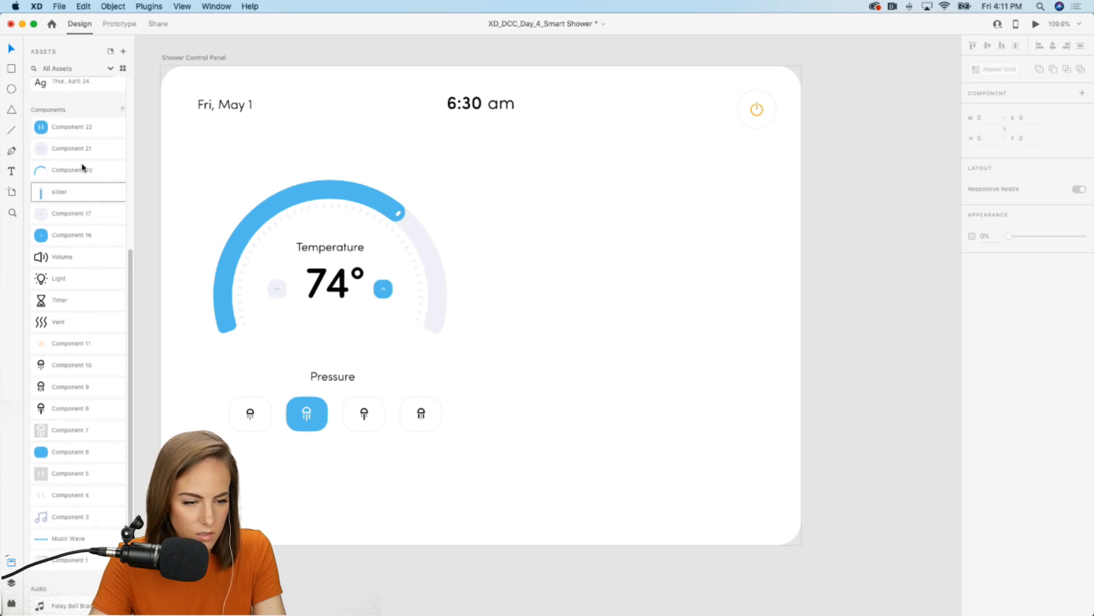
pyautogui.moveTo(77, 191); pyautogui.dragTo(725, 248)
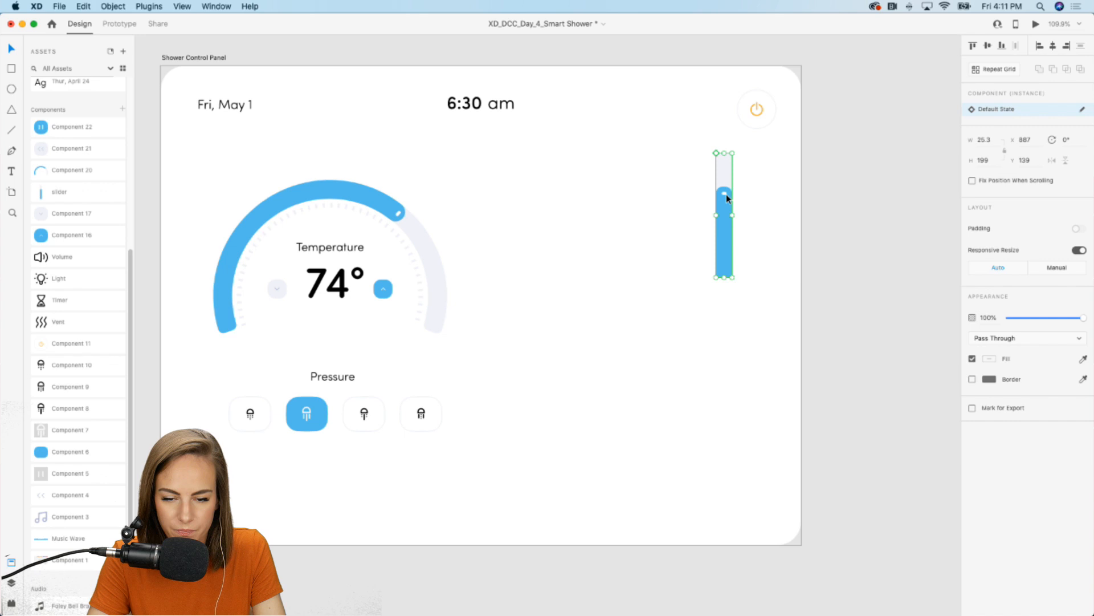
pyautogui.moveTo(727, 194); pyautogui.dragTo(538, 250)
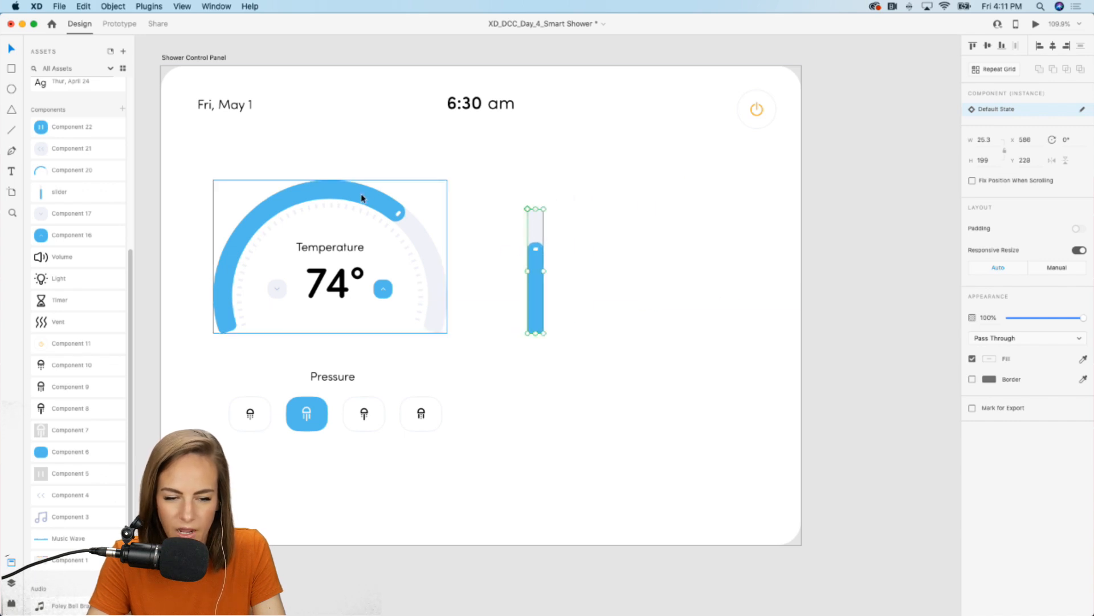
# - Repeat the slider horizontally with a Repeat Grid to make four columns and widen the gaps between them
pyautogui.scroll(3, 558, 289)
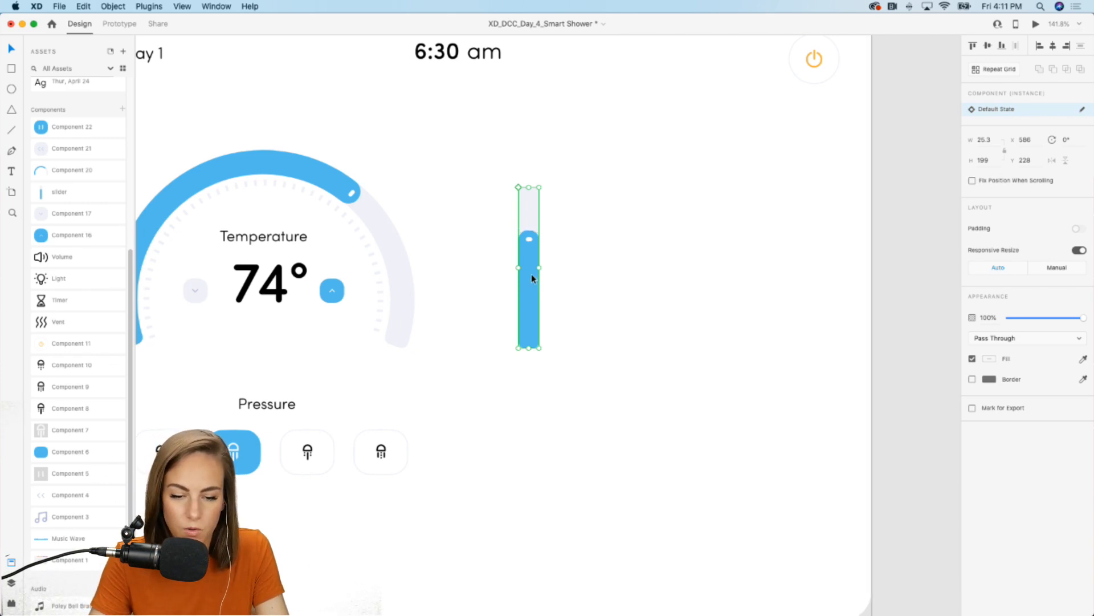
pyautogui.click(989, 70)
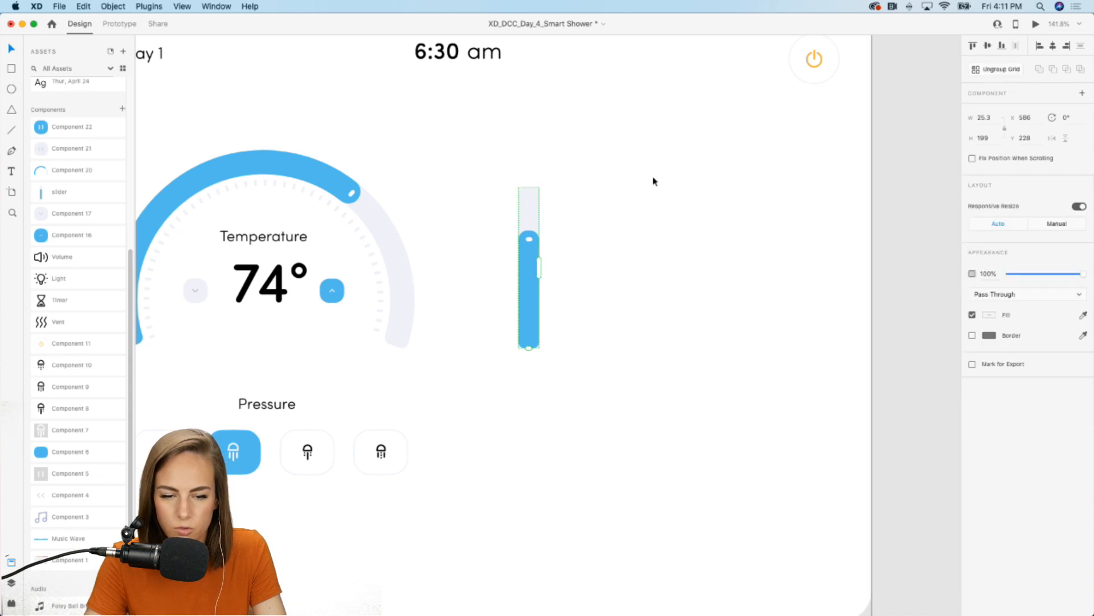
pyautogui.moveTo(539, 265); pyautogui.dragTo(705, 254)
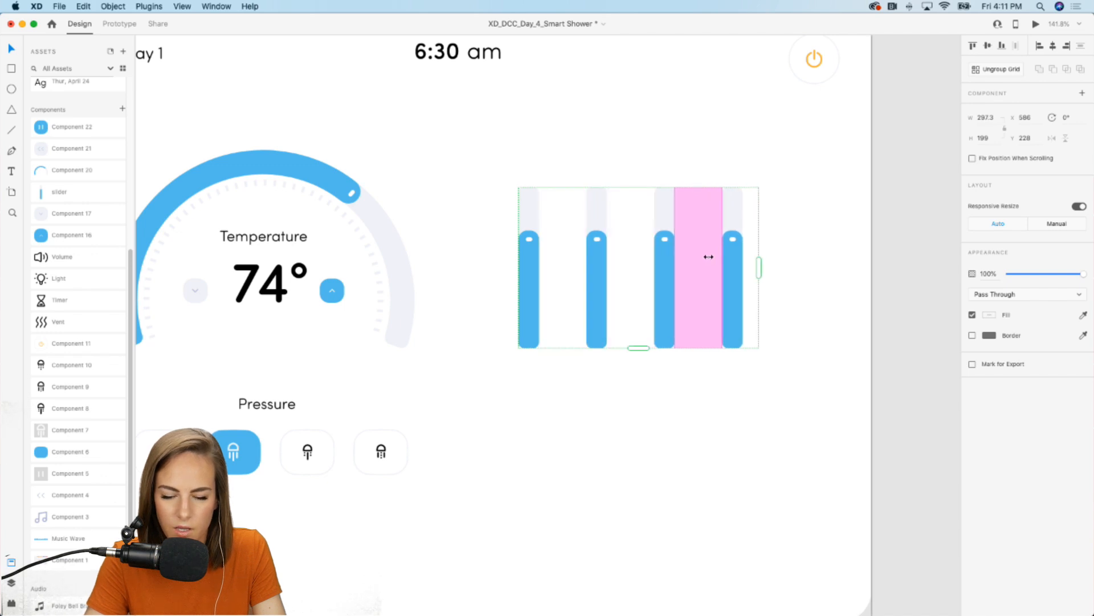
pyautogui.click(889, 256)
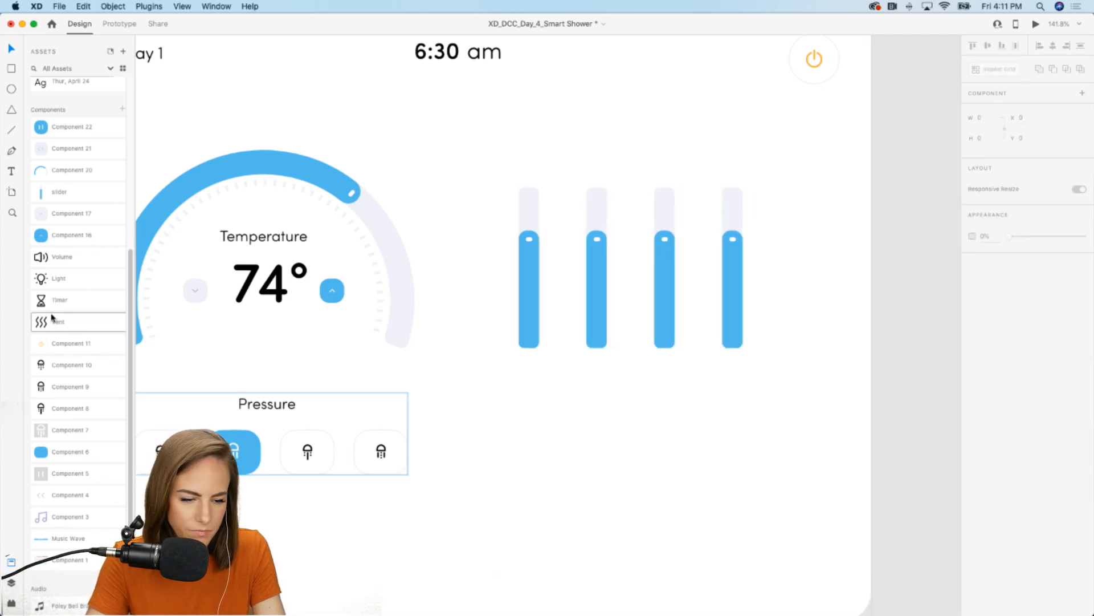
# - Place the Timer icon above the second slider and the Light icon above the fourth, both at about Y 178
pyautogui.moveTo(54, 300); pyautogui.dragTo(596, 158)
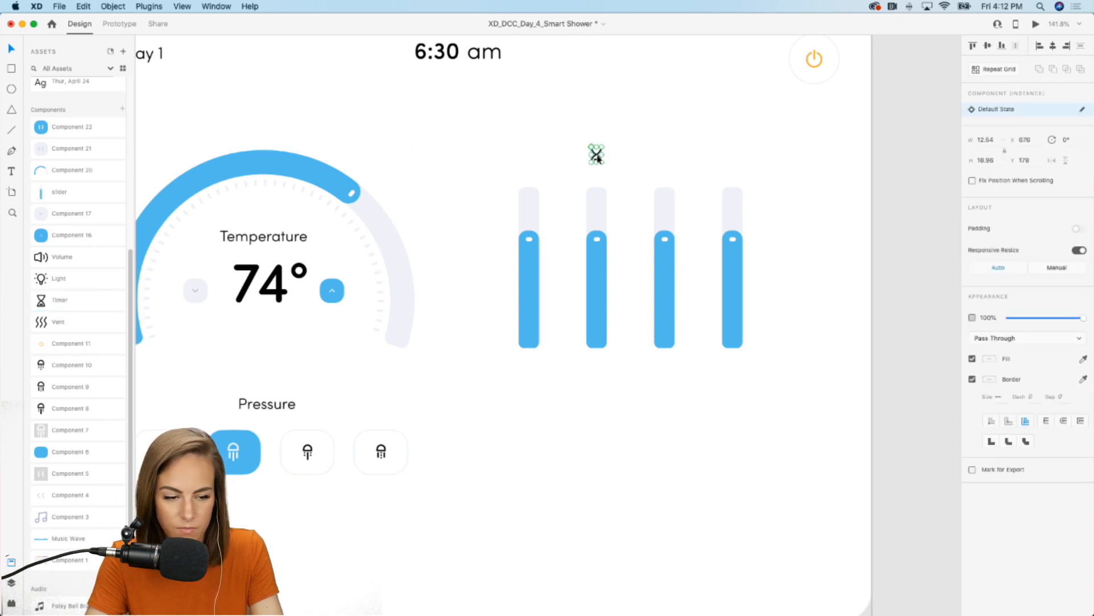
pyautogui.moveTo(73, 281); pyautogui.dragTo(520, 408)
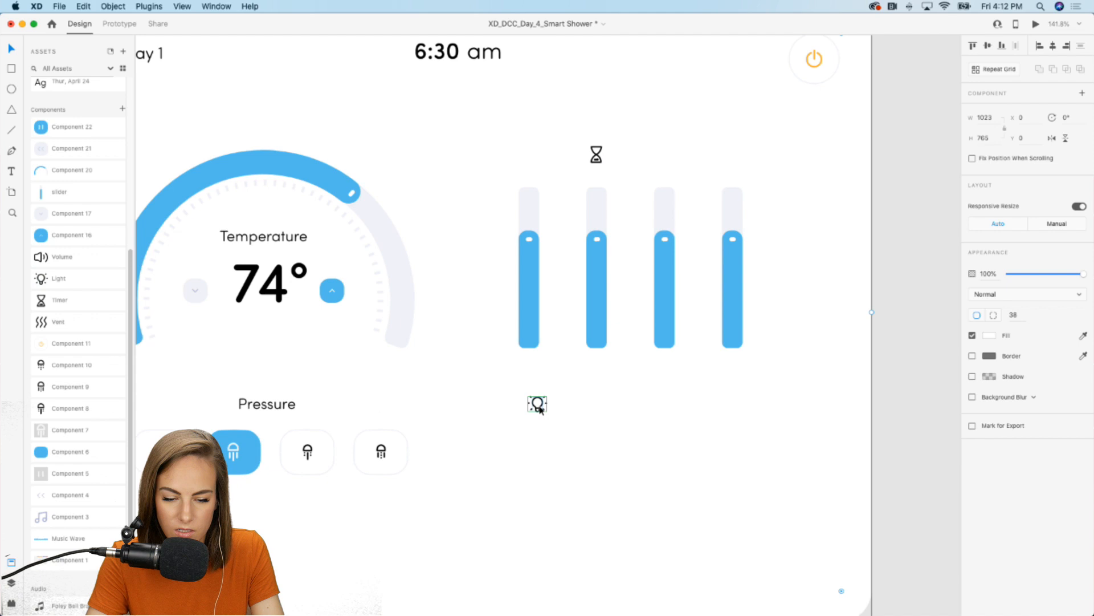
pyautogui.click(539, 409)
pyautogui.click(586, 417)
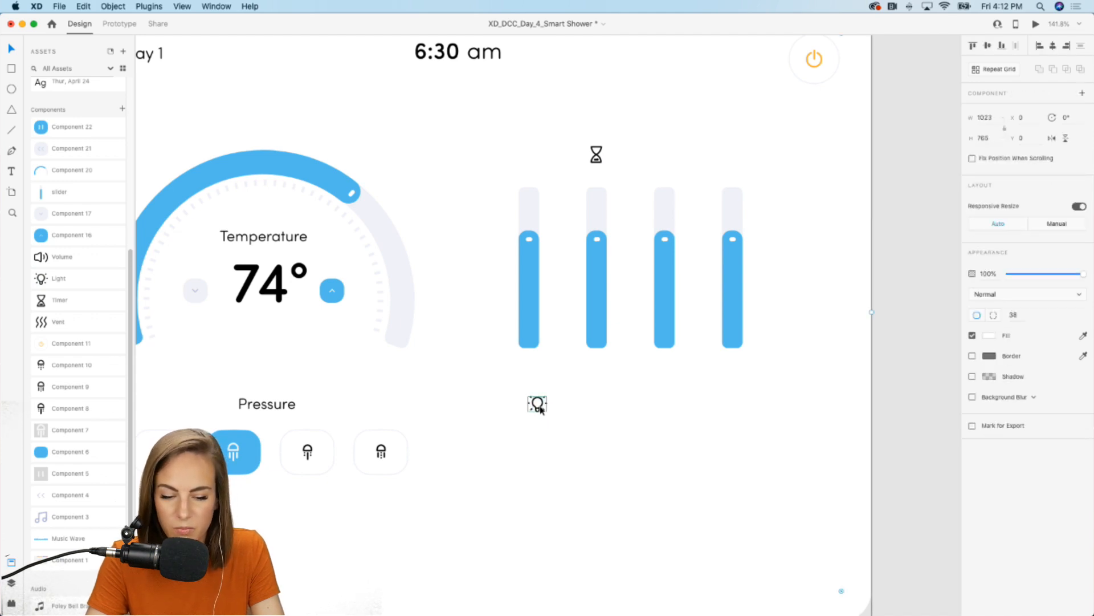
pyautogui.moveTo(540, 409); pyautogui.dragTo(734, 160)
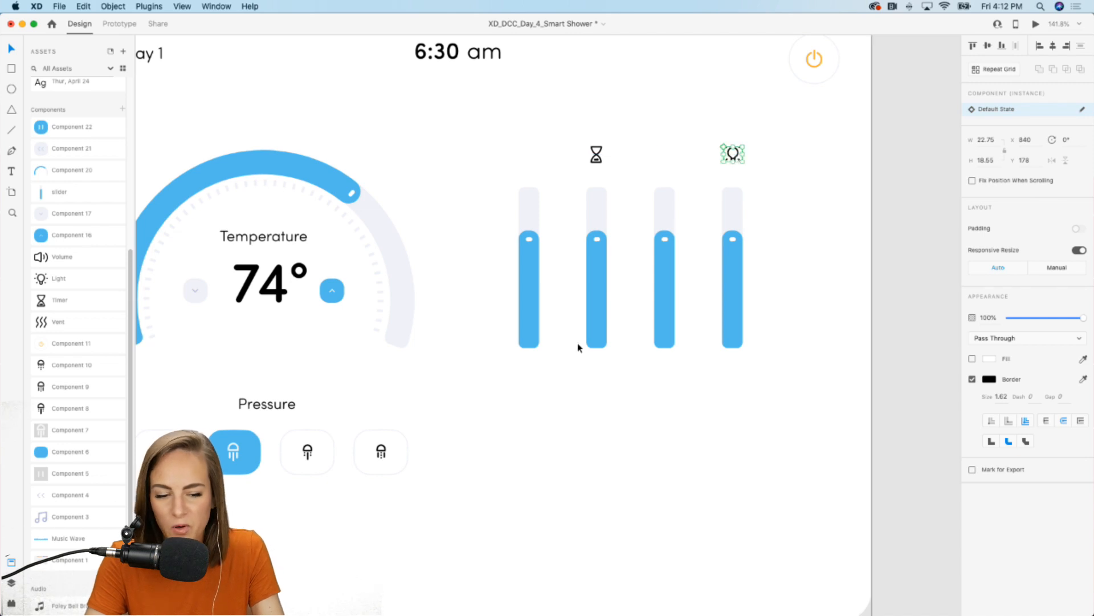
# - Complete the icon row by placing Vent above the first slider and Volume above the fourth, with Light moved over the third
pyautogui.click(466, 427)
pyautogui.moveTo(124, 261); pyautogui.dragTo(638, 414)
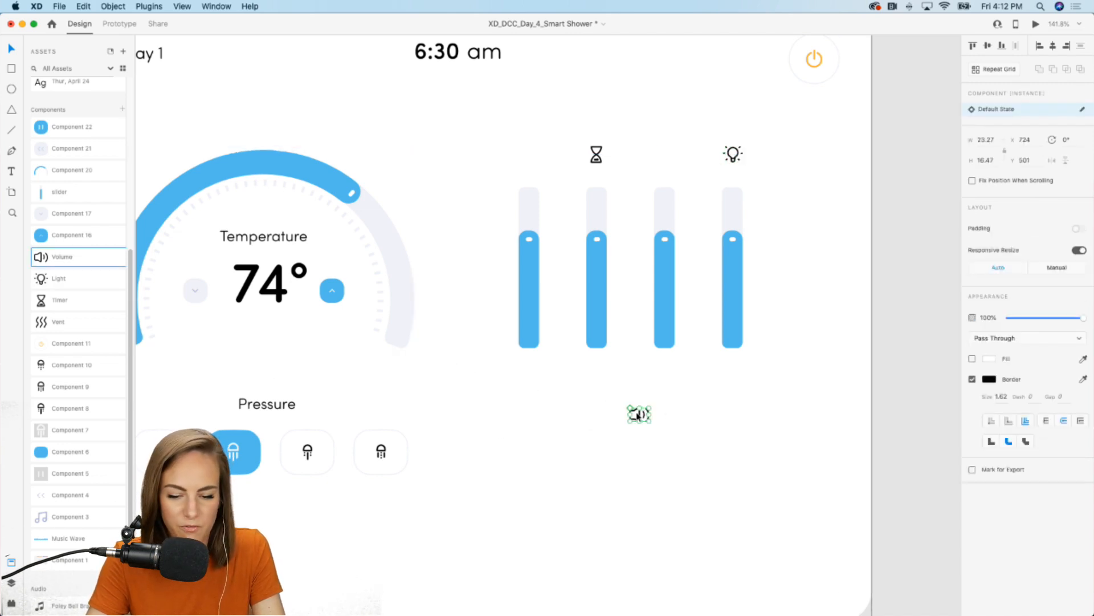
pyautogui.moveTo(736, 159); pyautogui.dragTo(663, 166)
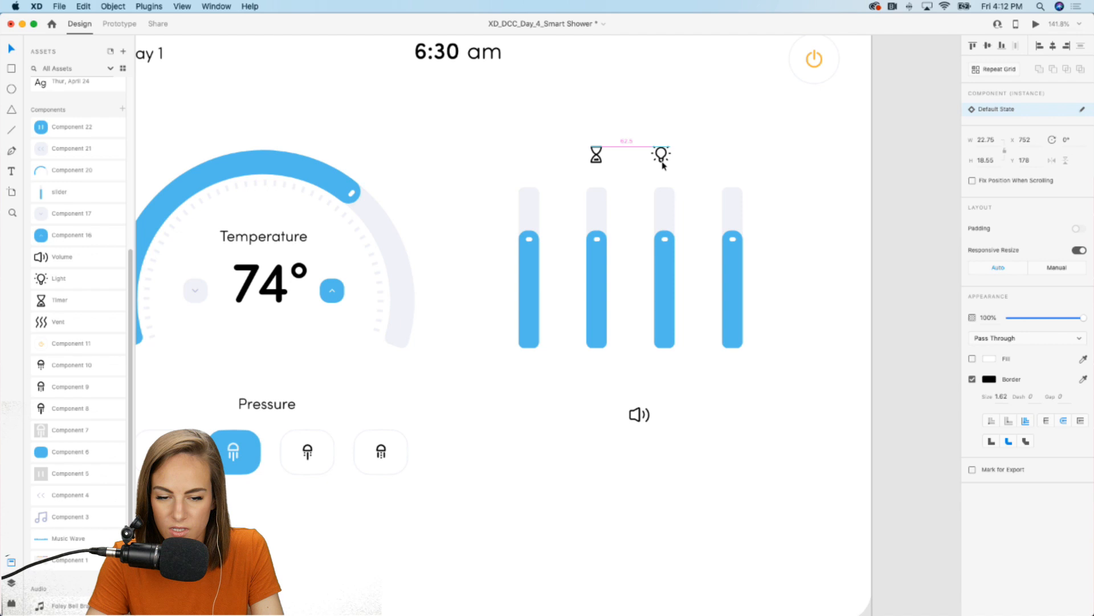
pyautogui.moveTo(645, 413); pyautogui.dragTo(737, 151)
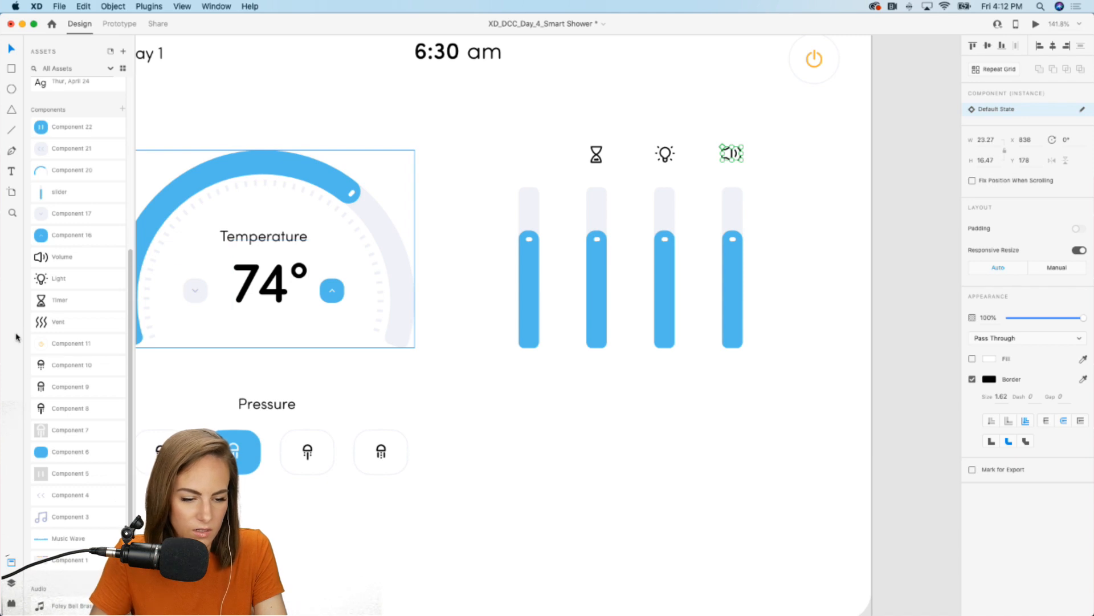
pyautogui.moveTo(46, 322); pyautogui.dragTo(532, 160)
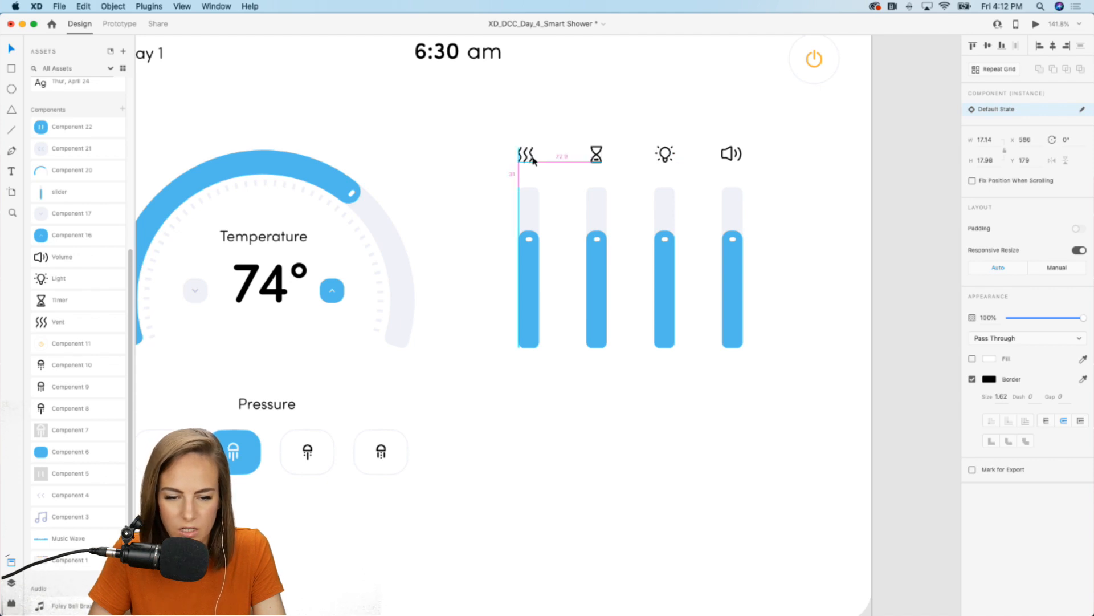
pyautogui.click(504, 175)
# - Create a "Vent" text label with auto-width sizing and place it just beneath the Vent icon
pyautogui.scroll(4, 504, 175)
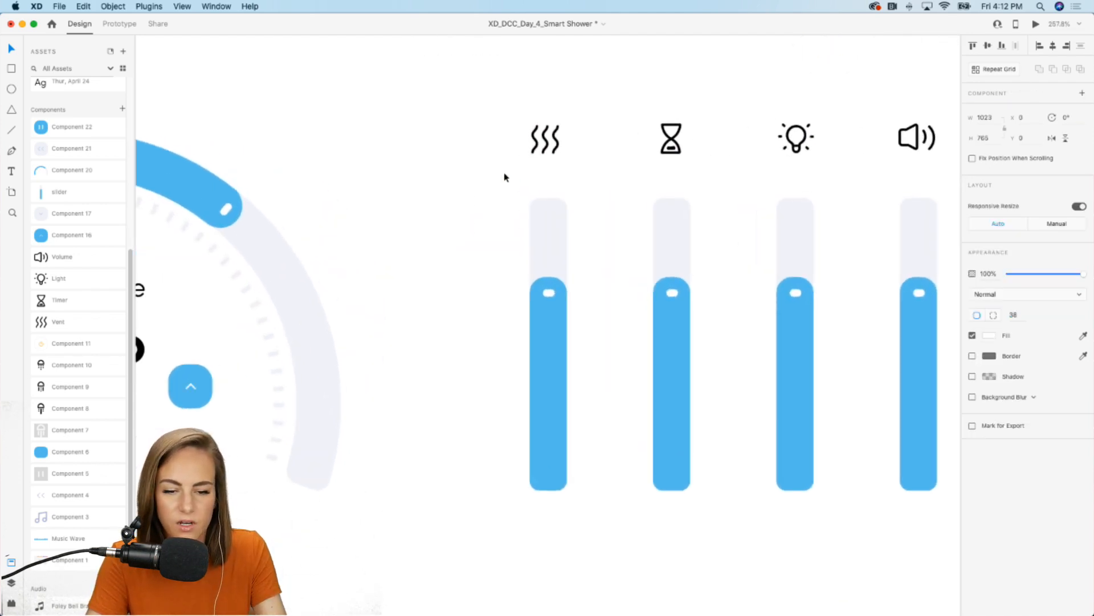
pyautogui.hscroll(3, 505, 174)
pyautogui.hscroll(1, 504, 177)
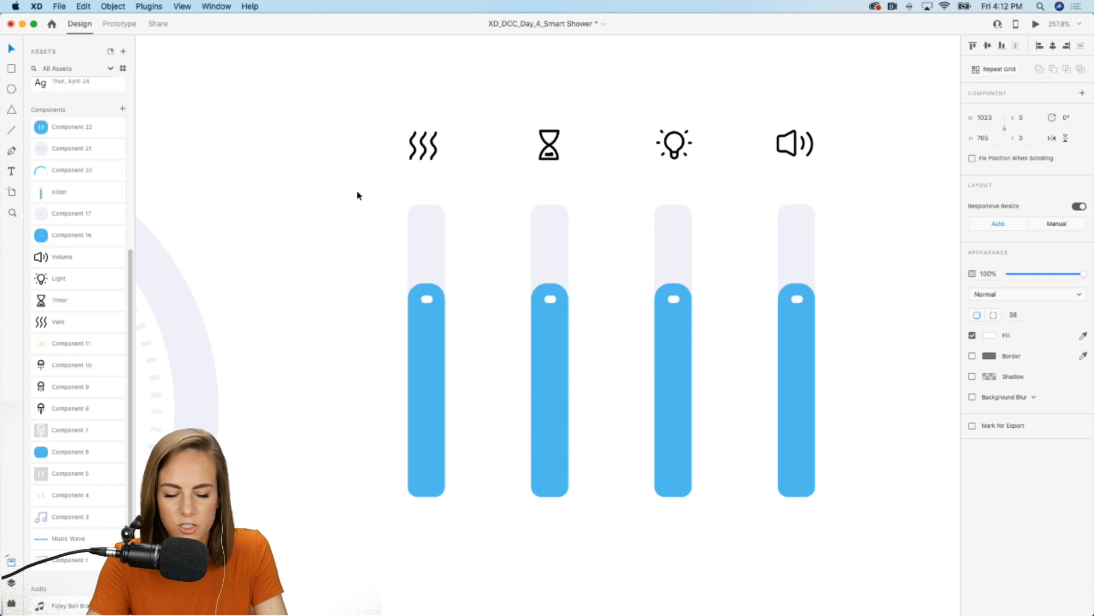
pyautogui.click(11, 171)
pyautogui.moveTo(178, 98); pyautogui.dragTo(278, 151)
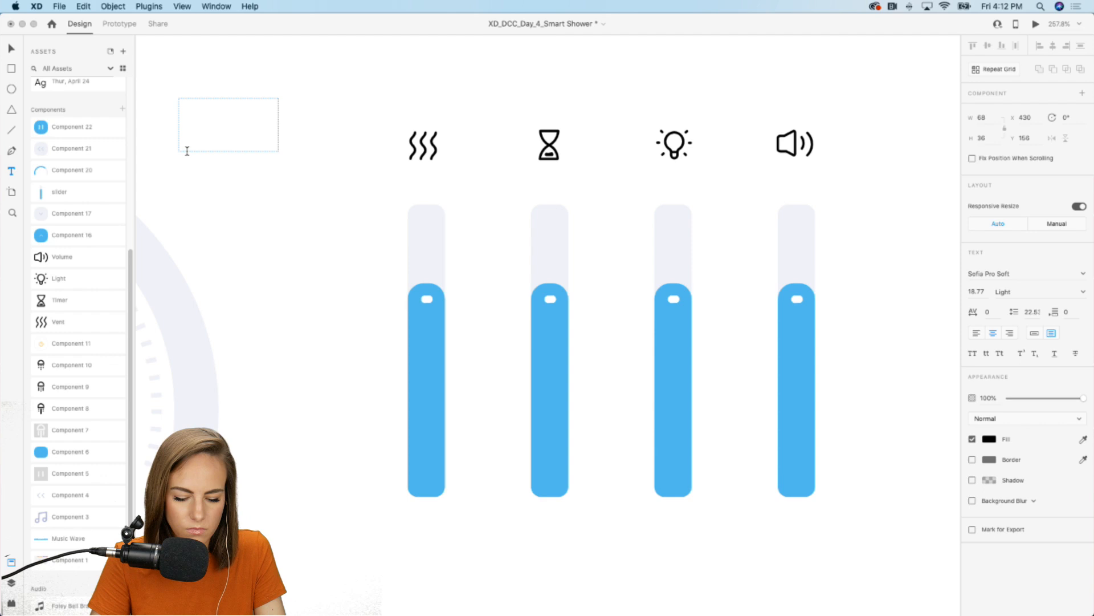
pyautogui.write('Vent')
pyautogui.press('Escape')
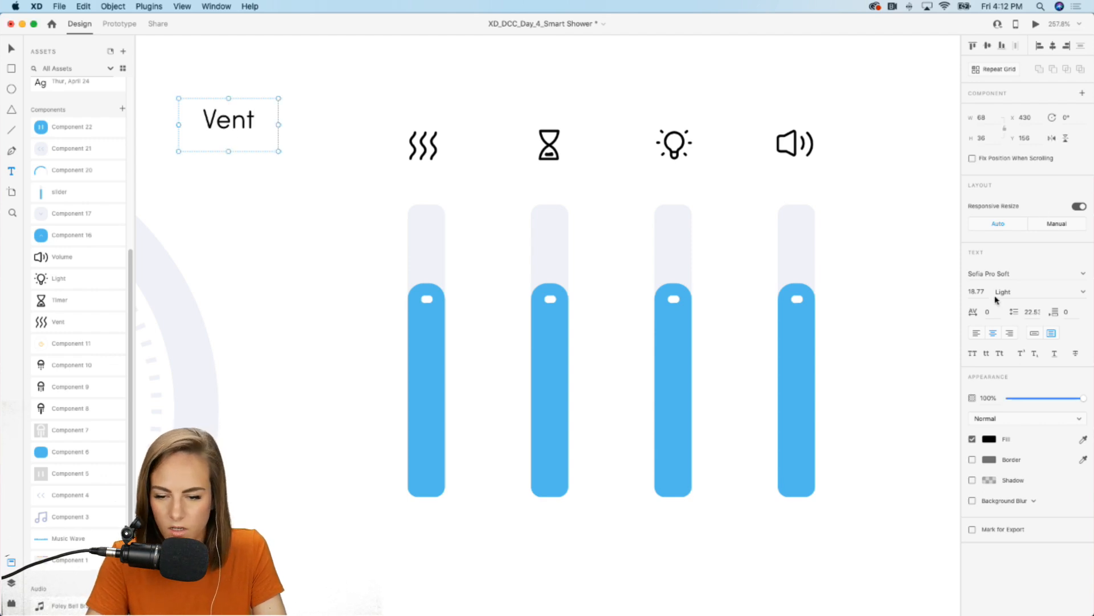
pyautogui.click(1035, 333)
pyautogui.moveTo(235, 122); pyautogui.dragTo(436, 182)
# - Apply the "Vent, Timer, Light, Volume" character style to the Vent label and centre it over its slider at X 588, Y 203
pyautogui.scroll(4, 73, 171)
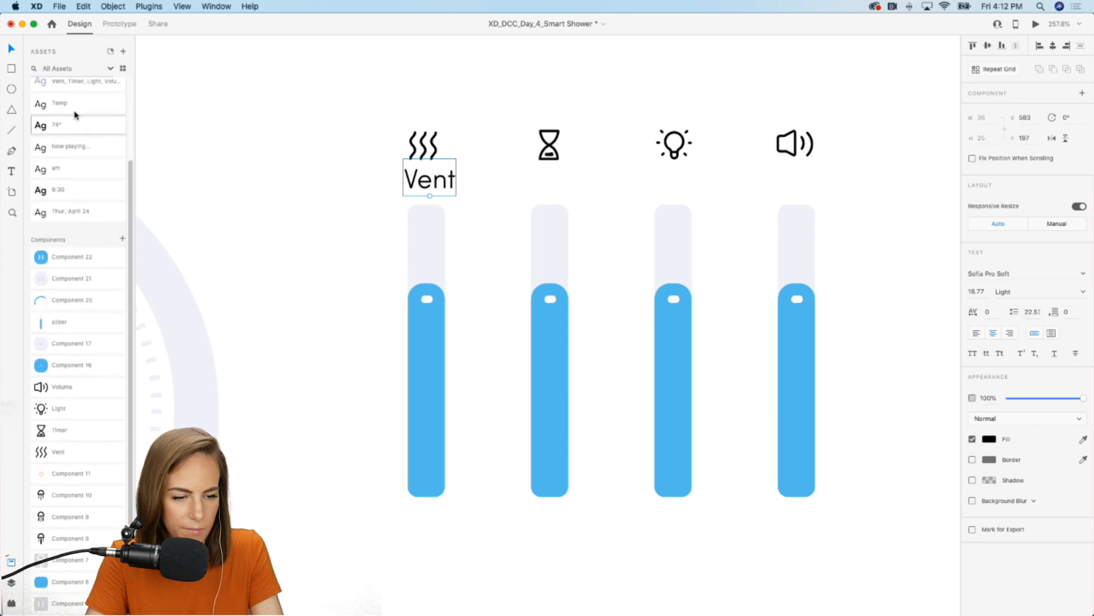
pyautogui.scroll(1, 69, 110)
pyautogui.click(61, 98)
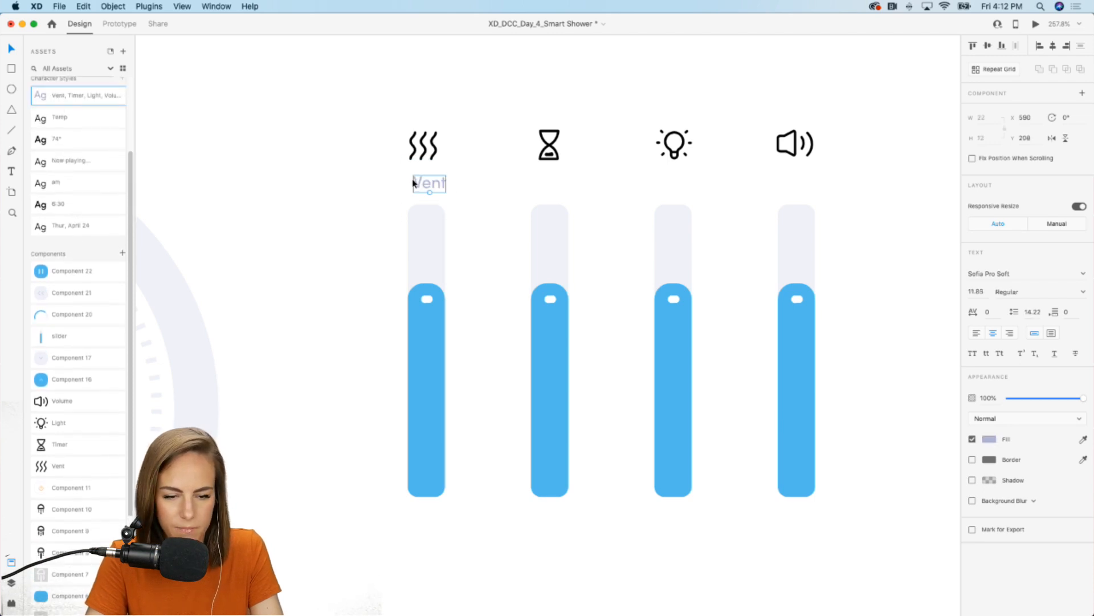
pyautogui.moveTo(414, 183); pyautogui.dragTo(419, 176)
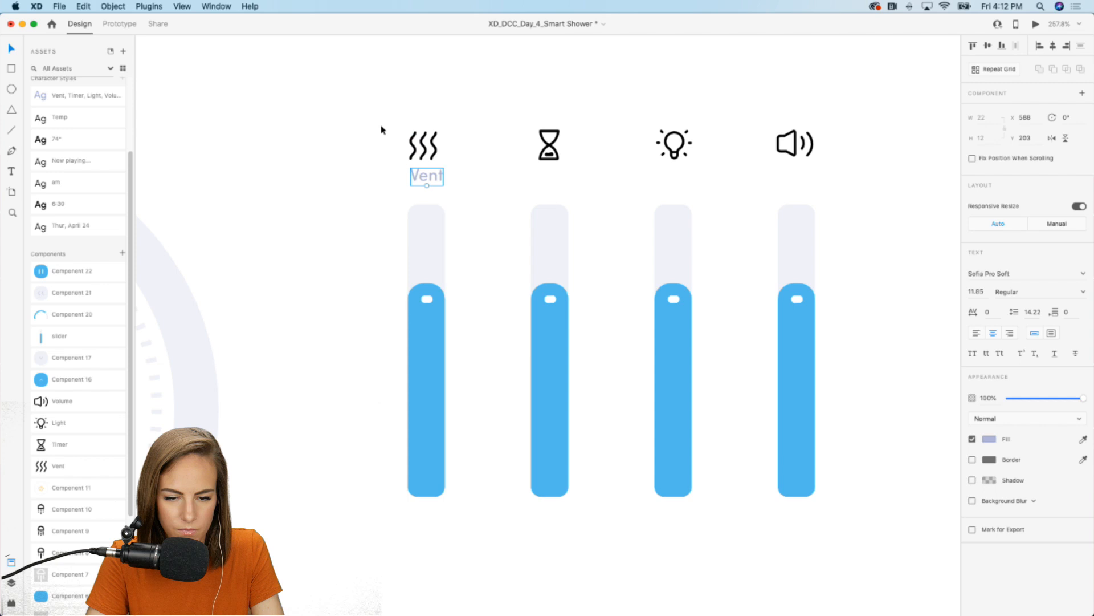
# - Duplicate the Vent label beneath the hourglass and light bulb icons, changing the copies to "Timer" and "Light"
pyautogui.scroll(-3, 380, 130)
pyautogui.moveTo(415, 159); pyautogui.dragTo(502, 159)
pyautogui.doubleClick(501, 158)
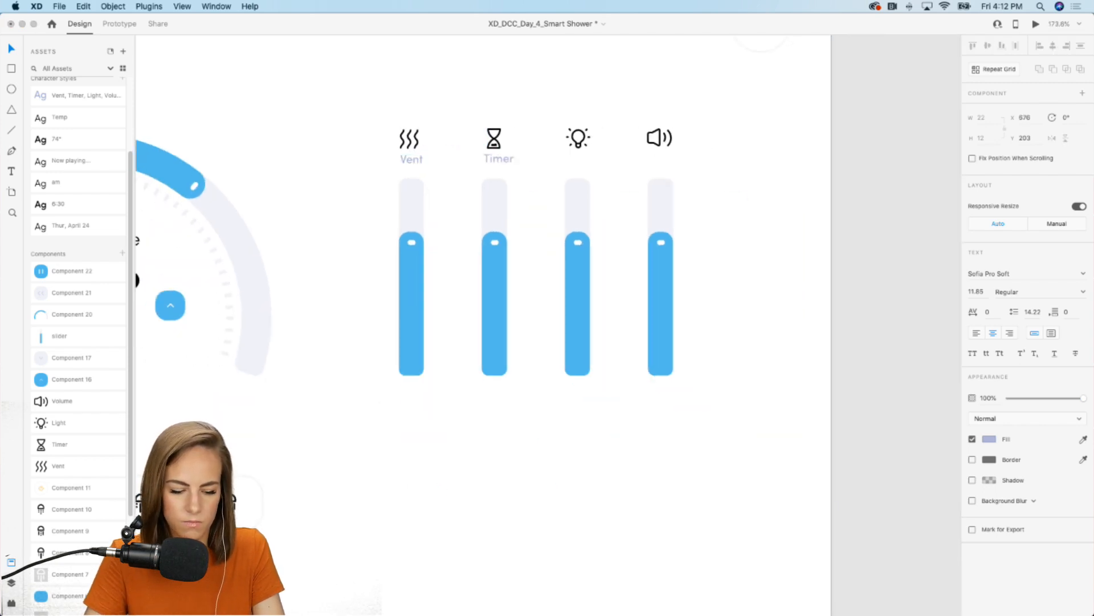
pyautogui.press('Escape')
pyautogui.moveTo(509, 162); pyautogui.dragTo(585, 160)
pyautogui.doubleClick(585, 160)
pyautogui.write('Light')
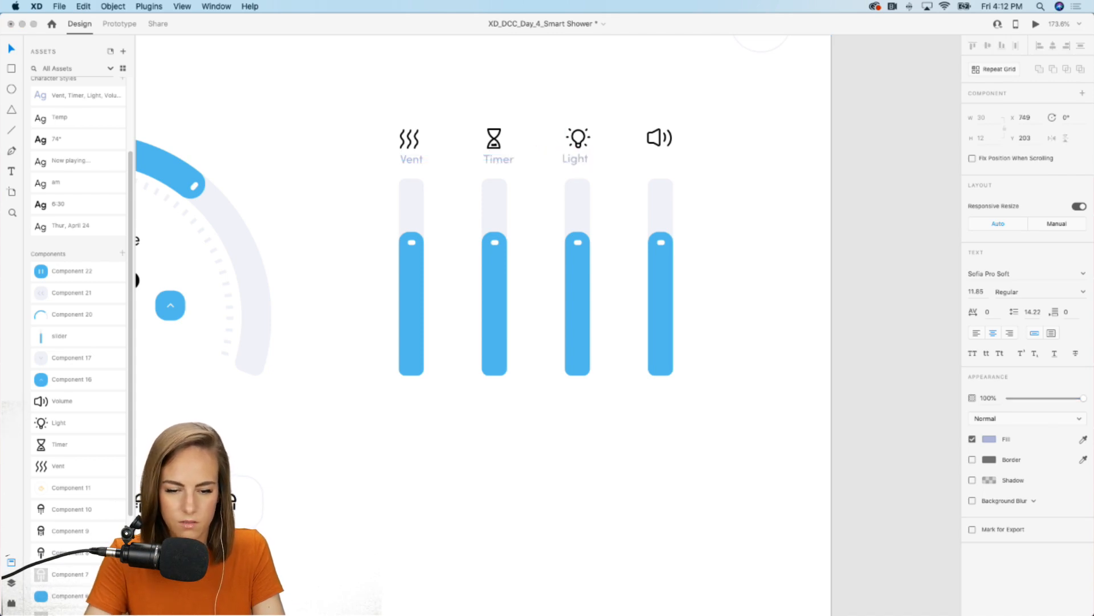
pyautogui.press('Escape')
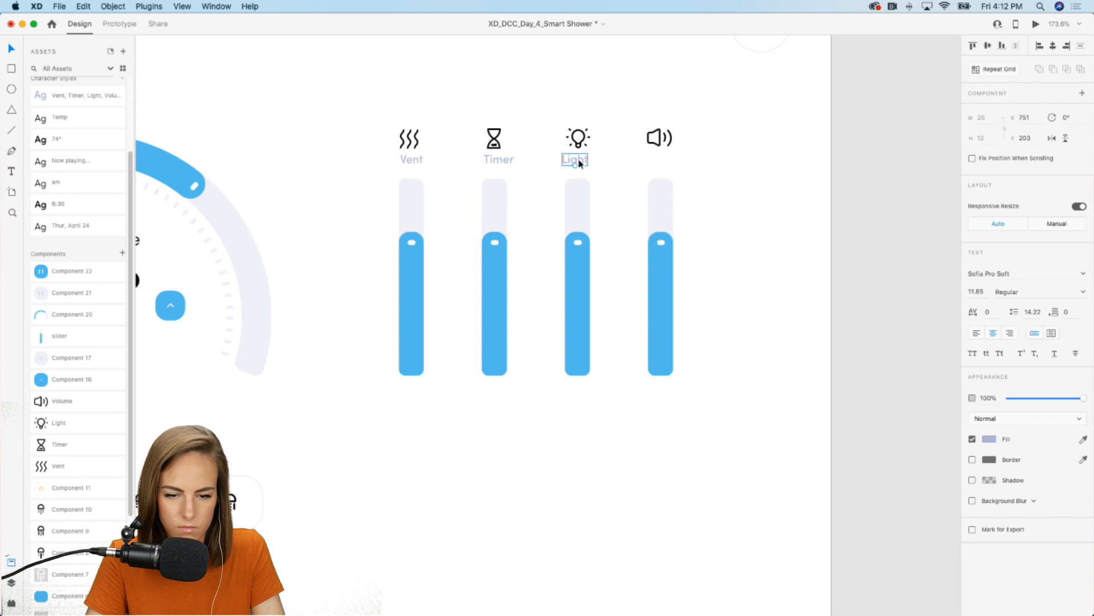
# - Duplicate the Light label beneath the speaker icon and change its text to "Volume"
pyautogui.moveTo(579, 164); pyautogui.dragTo(667, 162)
pyautogui.doubleClick(661, 160)
pyautogui.write('Volume')
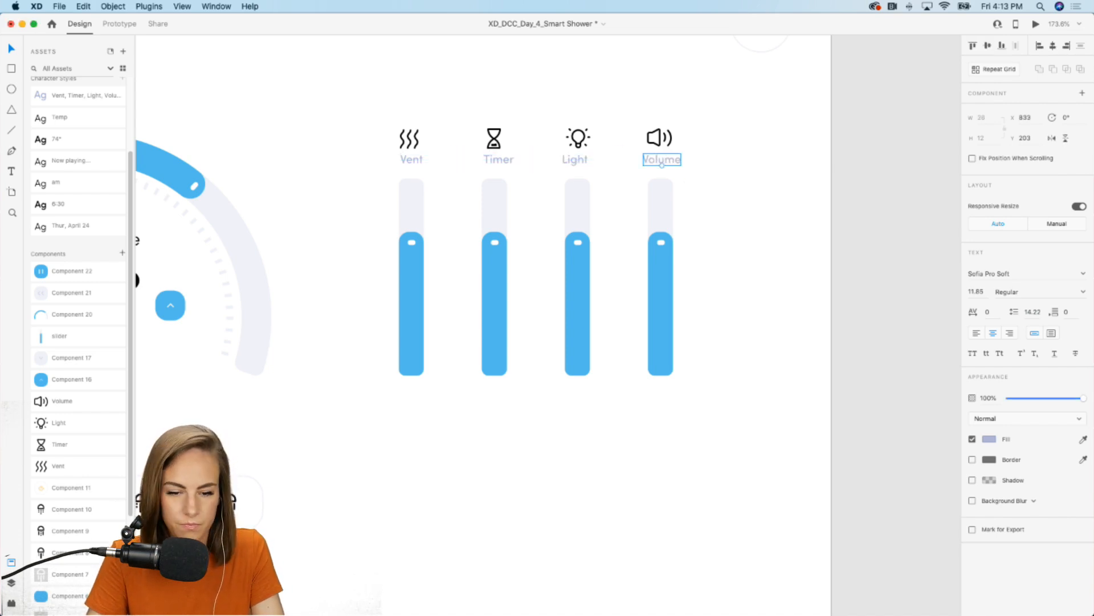
pyautogui.click(710, 170)
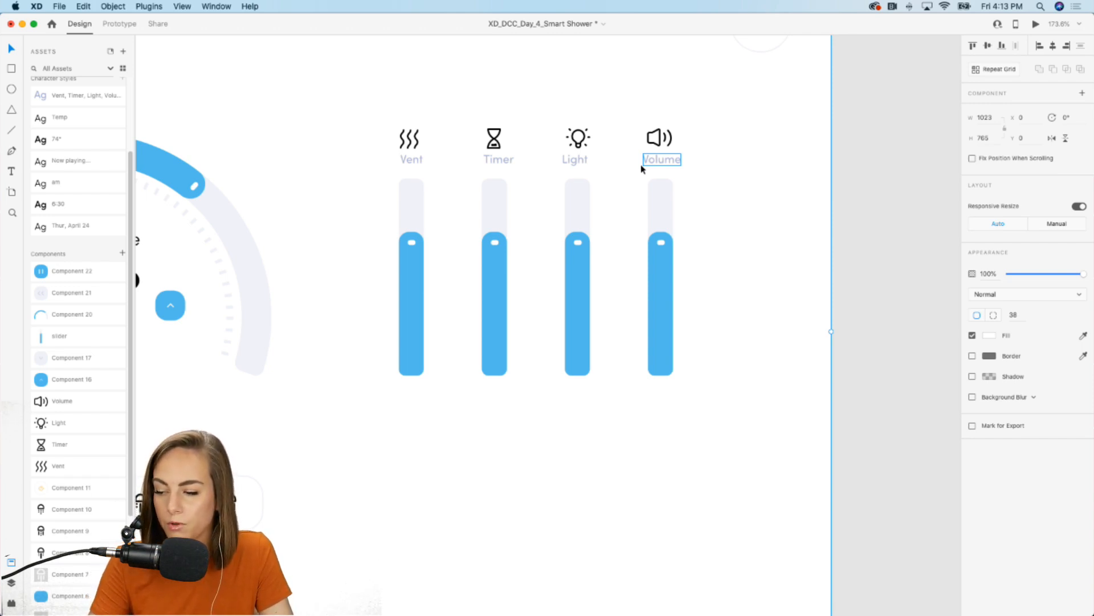
# - Inspect the temperature dial and the ring of tick marks inside it at close range
pyautogui.scroll(-5, 642, 165)
pyautogui.hscroll(-3, 641, 166)
pyautogui.scroll(2, 383, 191)
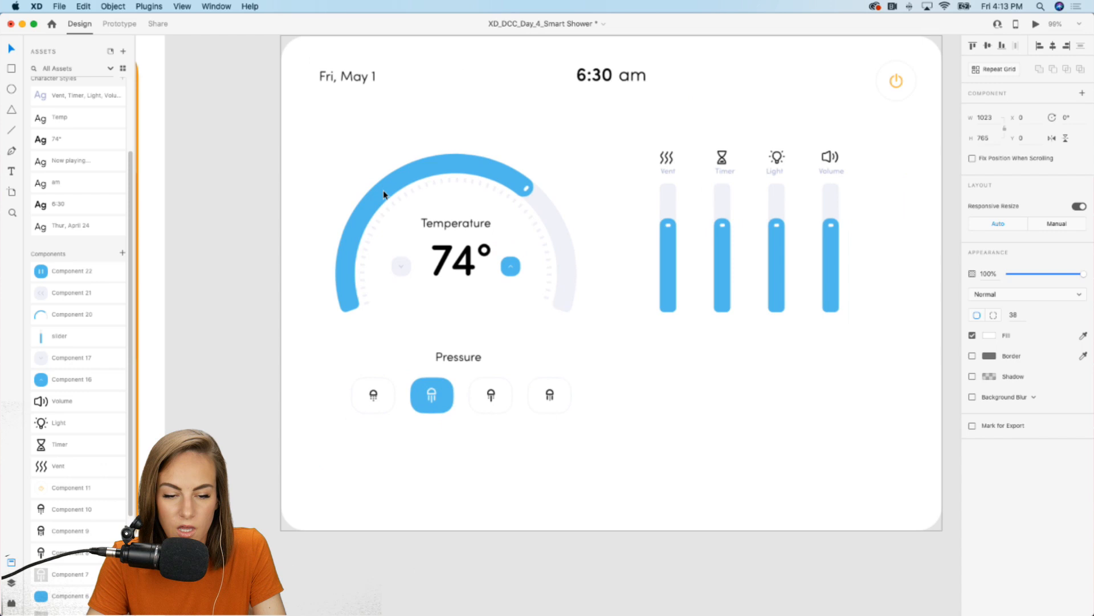
pyautogui.scroll(3, 394, 191)
pyautogui.click(463, 158)
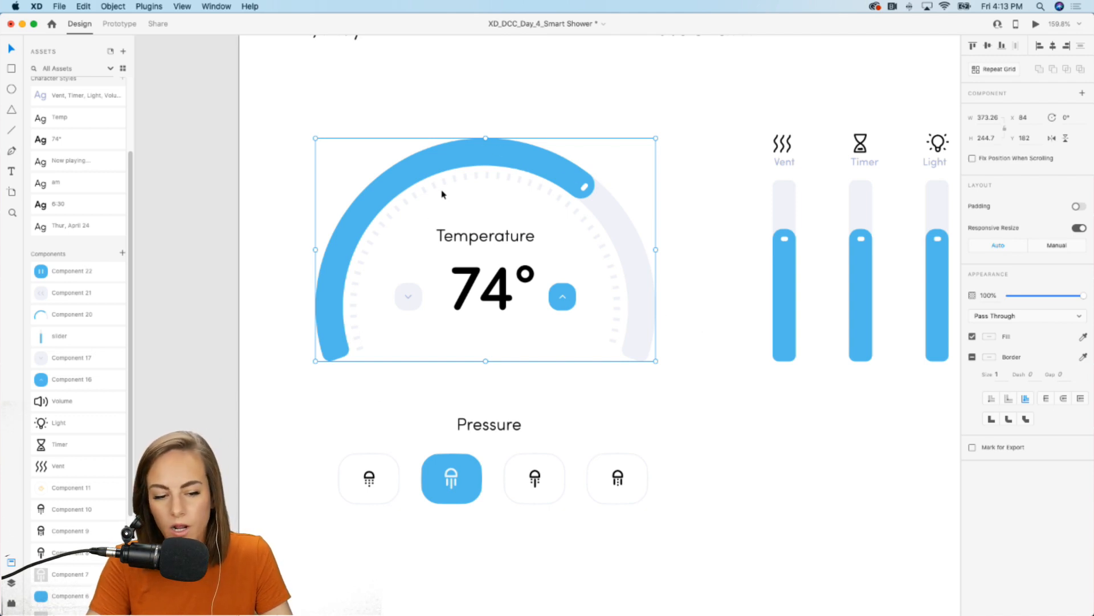
pyautogui.scroll(5, 441, 193)
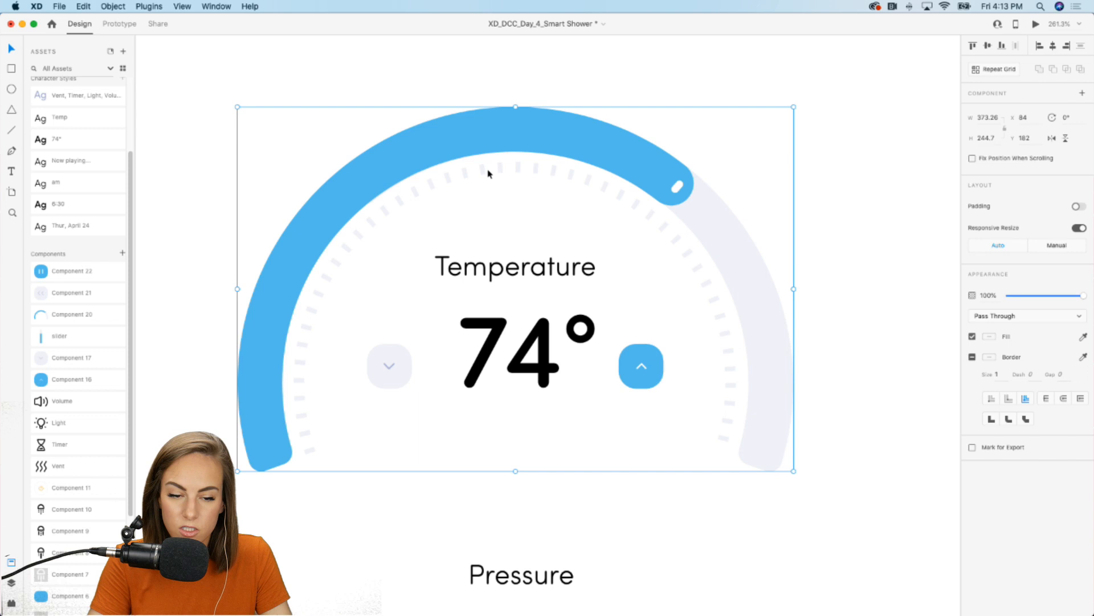
pyautogui.doubleClick(483, 173)
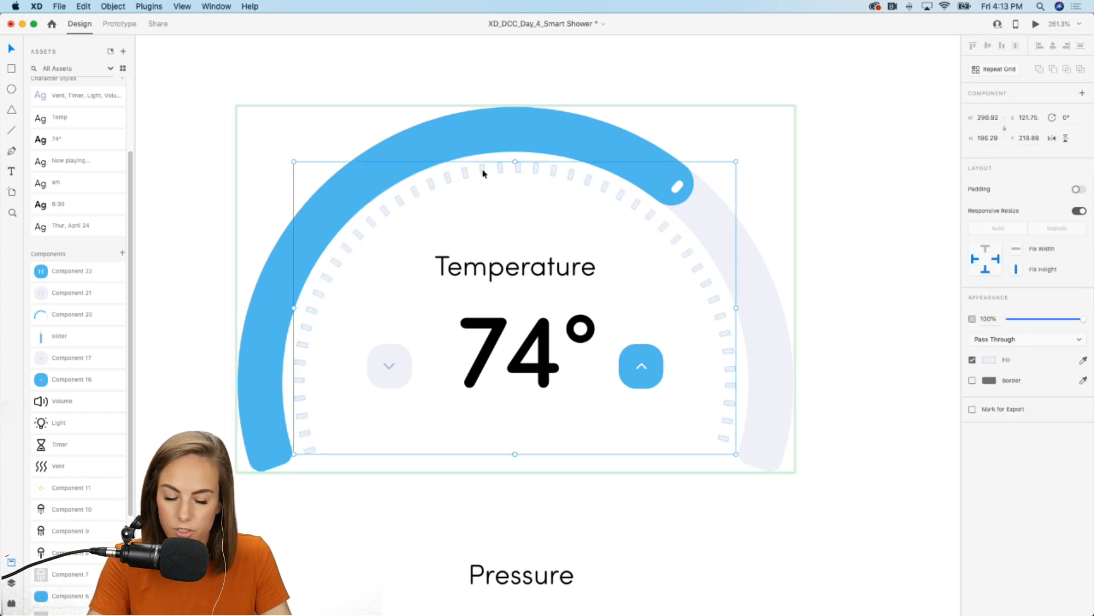
pyautogui.scroll(3, 482, 173)
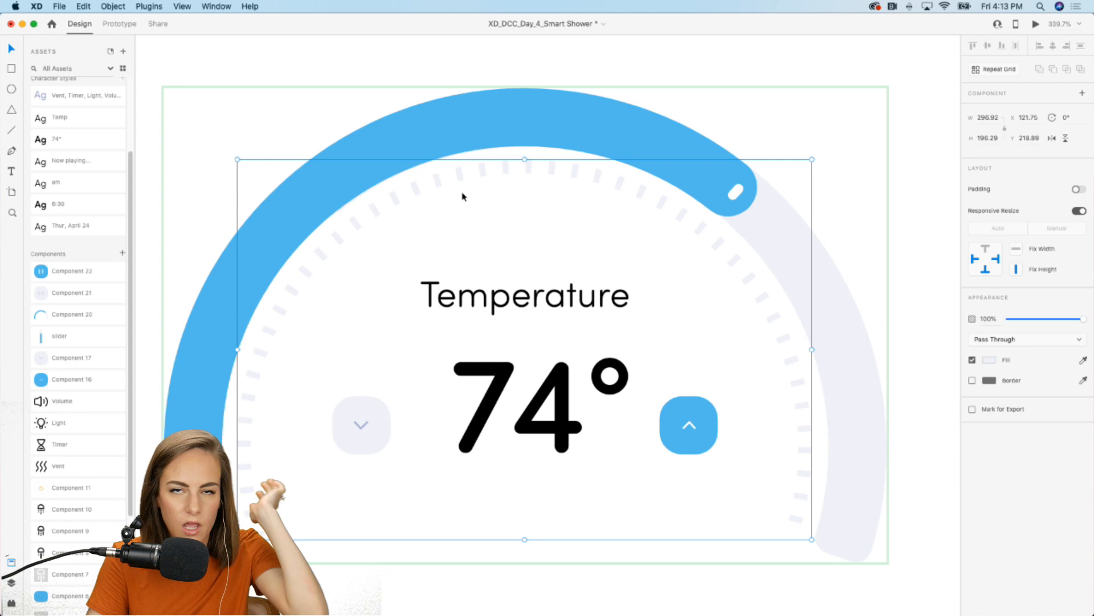
pyautogui.scroll(-4, 462, 197)
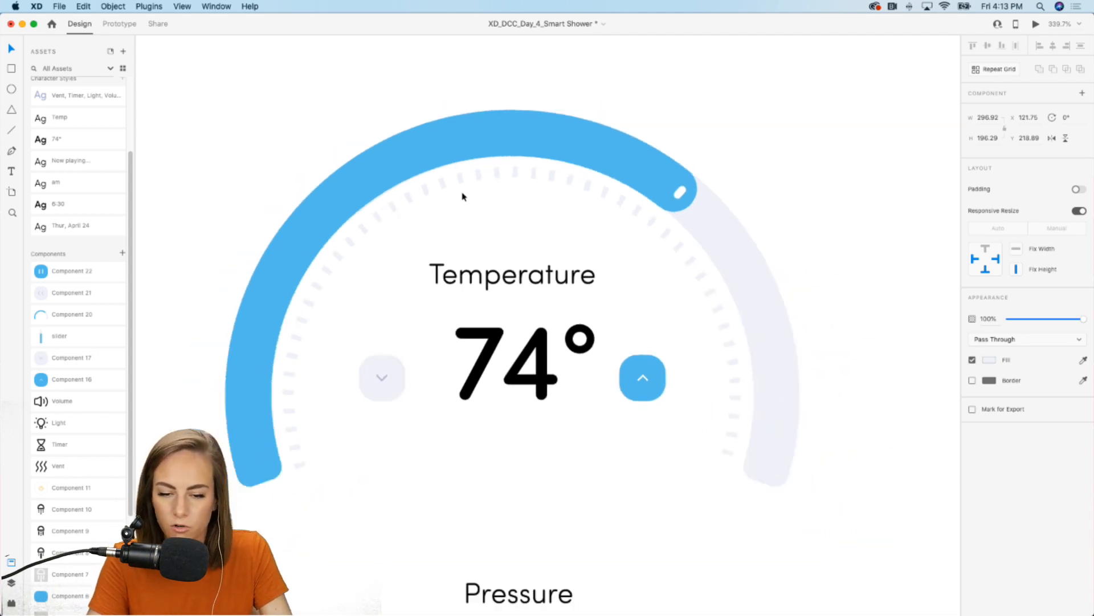
pyautogui.click(724, 203)
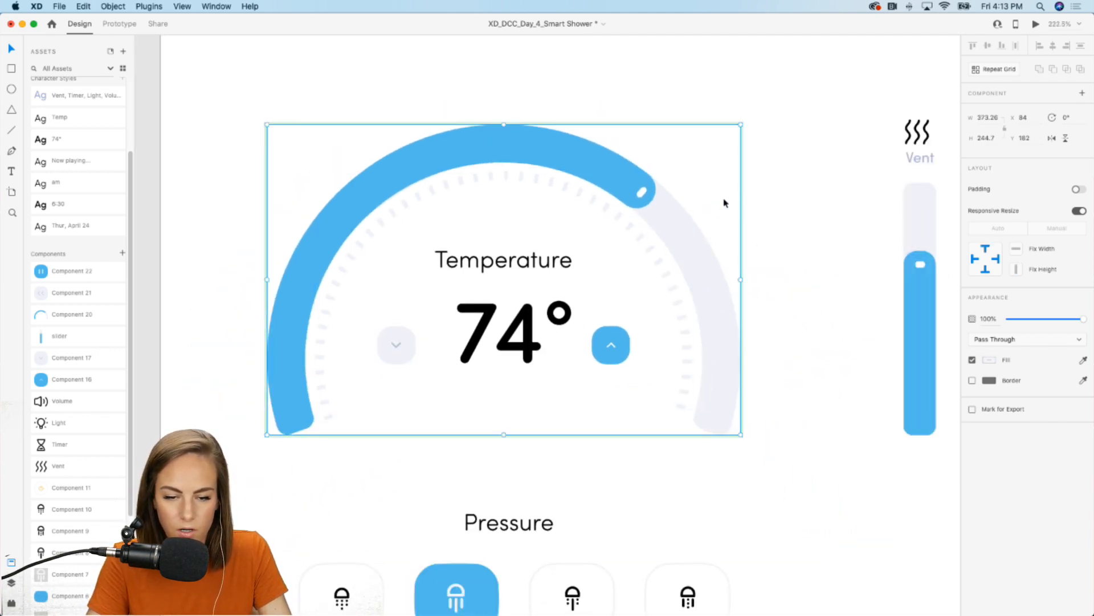
pyautogui.scroll(-4, 689, 256)
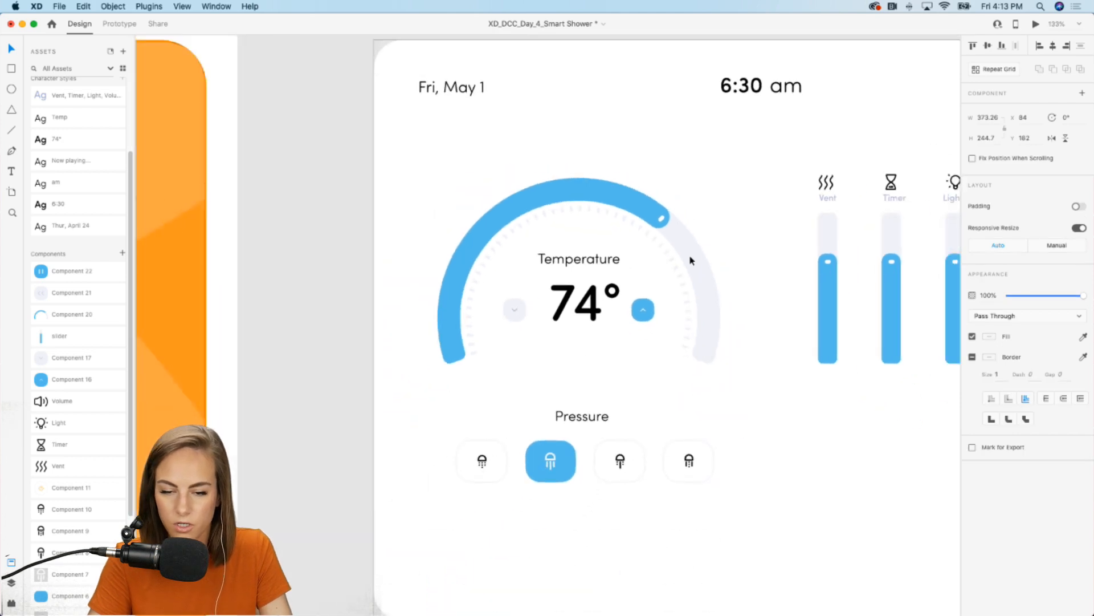
pyautogui.scroll(2, 689, 261)
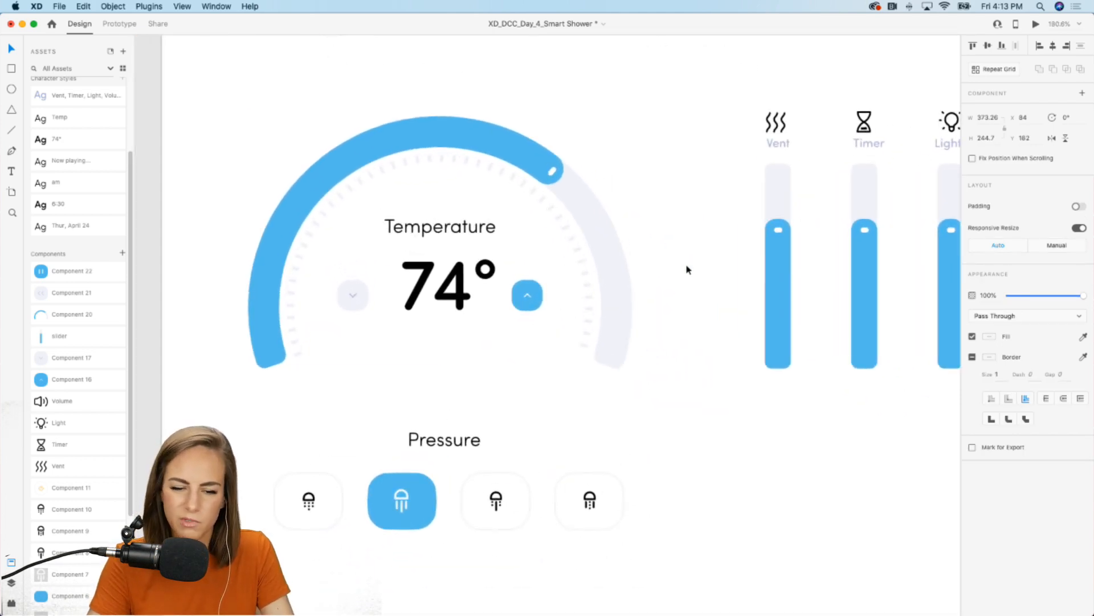
# - Nudge the four icons and their Vent, Timer, Light and Volume labels up together to Y 174
pyautogui.click(682, 291)
pyautogui.scroll(-3, 682, 291)
pyautogui.hscroll(2, 682, 291)
pyautogui.hscroll(2, 683, 291)
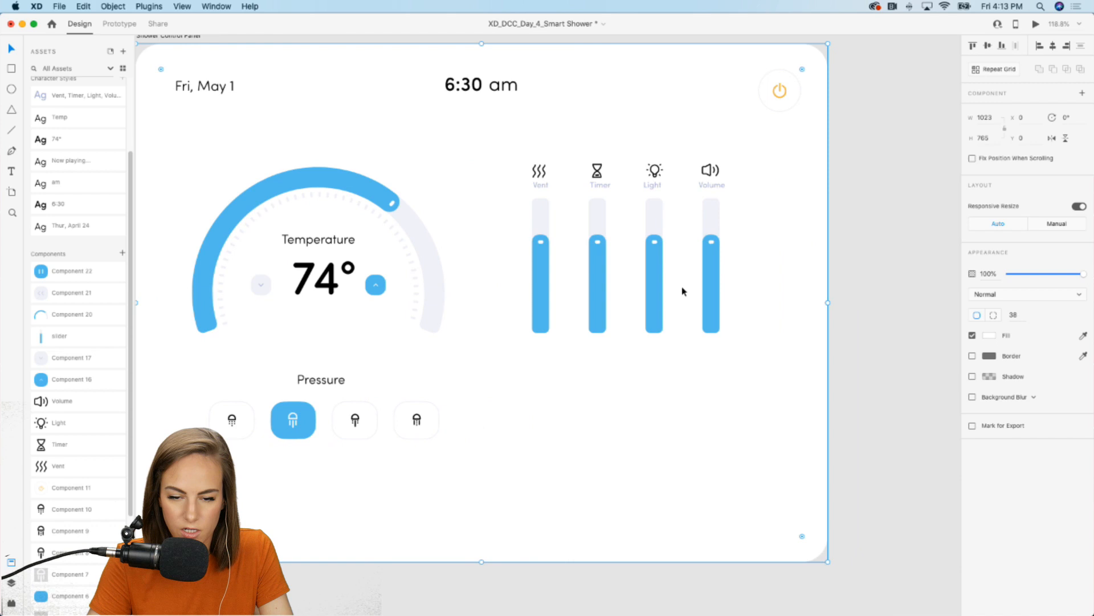
pyautogui.moveTo(847, 188); pyautogui.dragTo(510, 150)
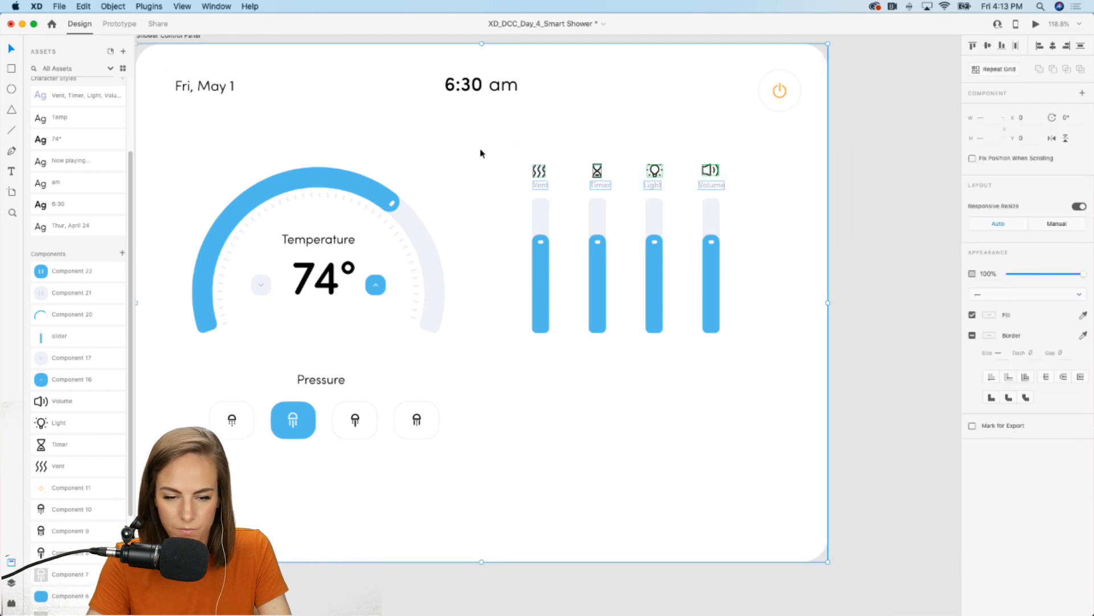
pyautogui.press('Up')
pyautogui.press('Up')
pyautogui.press('Up')
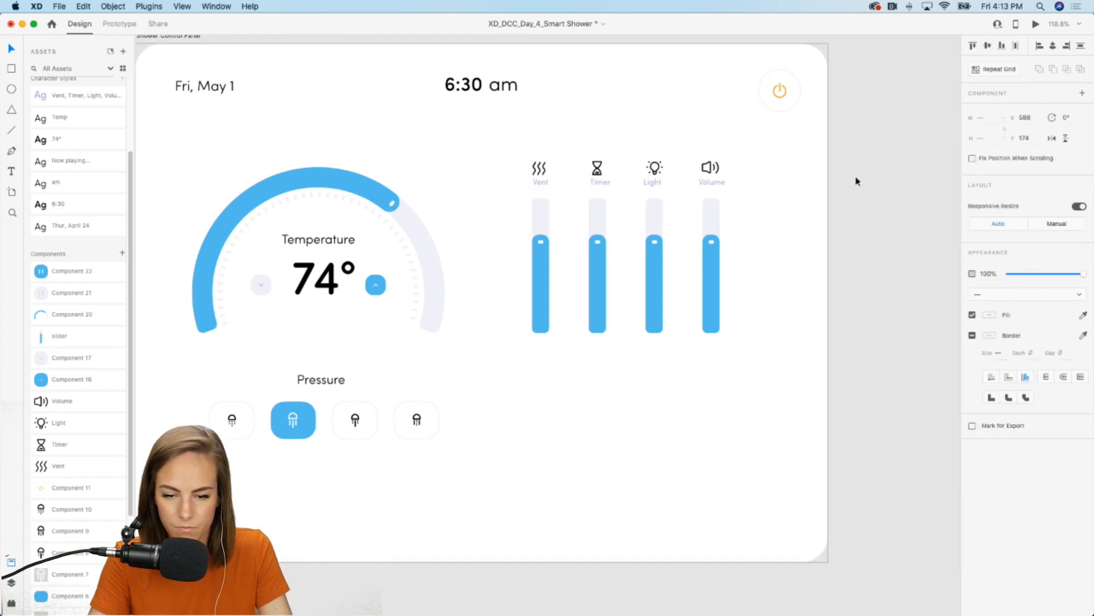
# - Raise the four icons above their labels to Y 168, and shift the icons, labels and sliders slightly down together
pyautogui.moveTo(868, 162); pyautogui.dragTo(474, 185)
pyautogui.press('super+g')
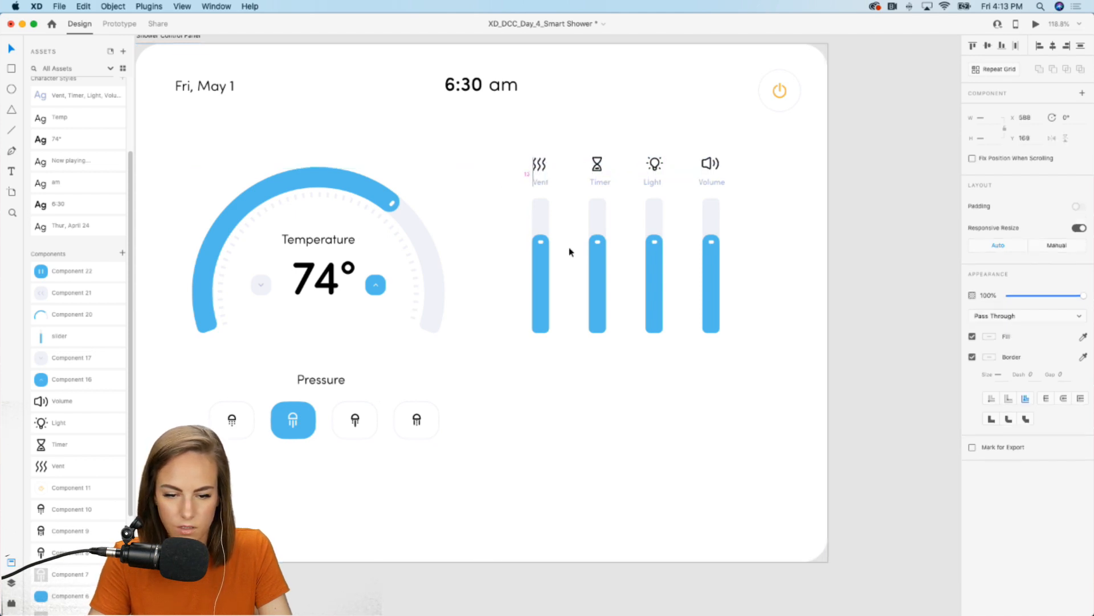
pyautogui.moveTo(861, 348); pyautogui.dragTo(512, 136)
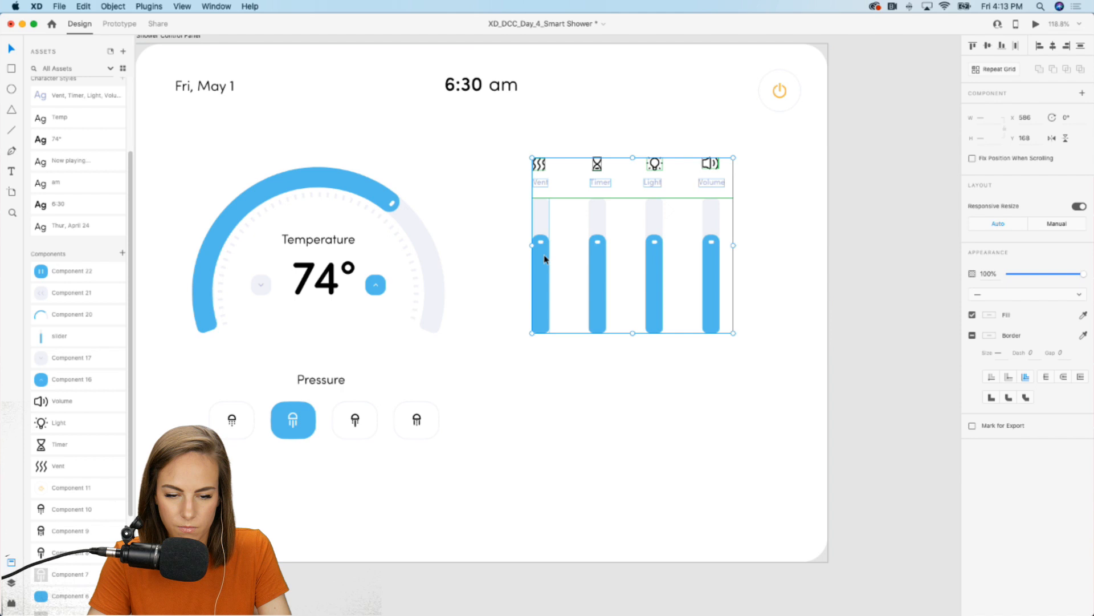
pyautogui.moveTo(544, 255); pyautogui.dragTo(544, 261)
pyautogui.click(512, 274)
# - Shorten the blue fill of the Timer slider to about a third of its track, with its top at about Y 369
pyautogui.scroll(5, 512, 274)
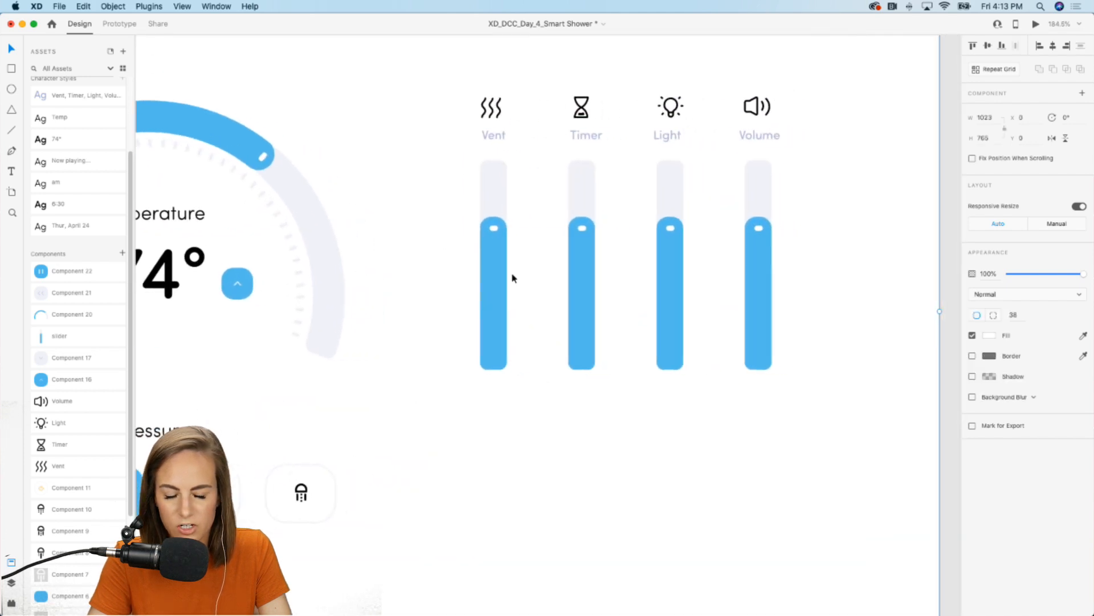
pyautogui.click(511, 272)
pyautogui.hscroll(2, 547, 256)
pyautogui.scroll(3, 548, 255)
pyautogui.doubleClick(549, 255)
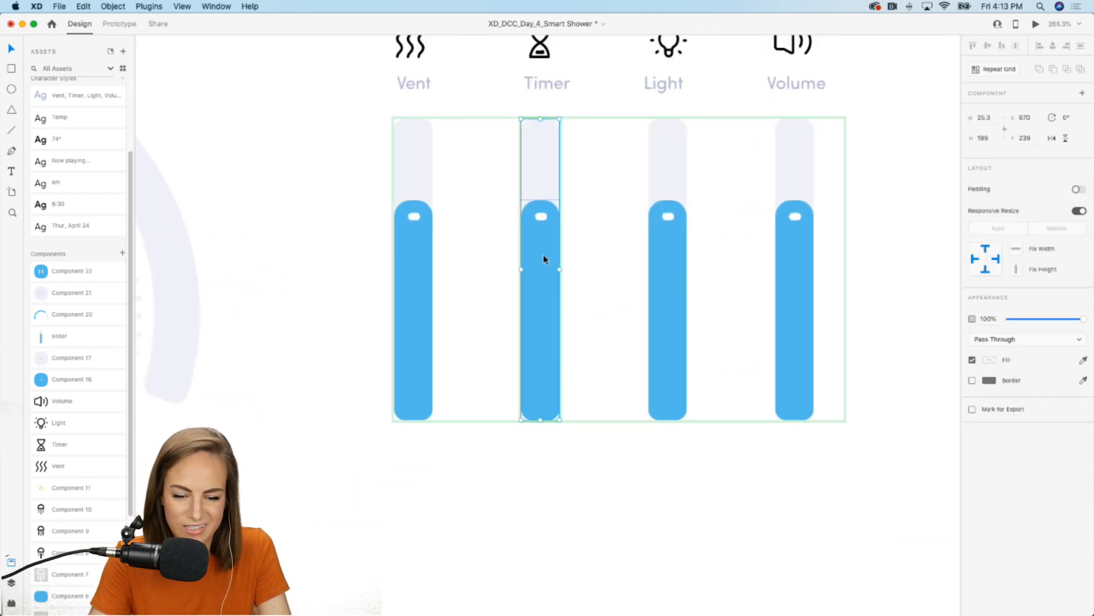
pyautogui.doubleClick(542, 228)
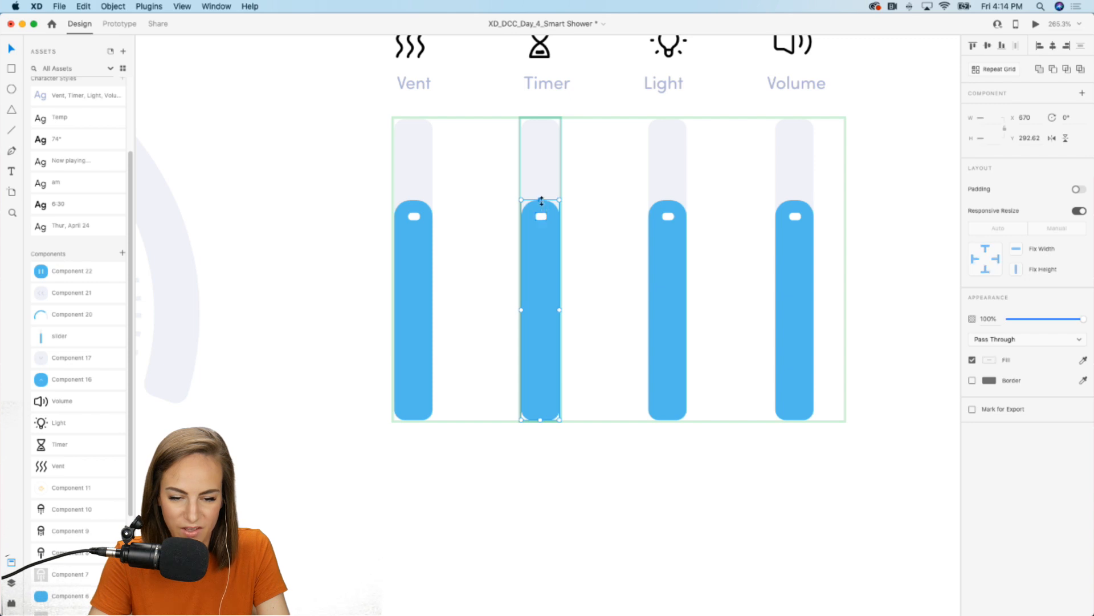
pyautogui.moveTo(541, 201); pyautogui.dragTo(542, 315)
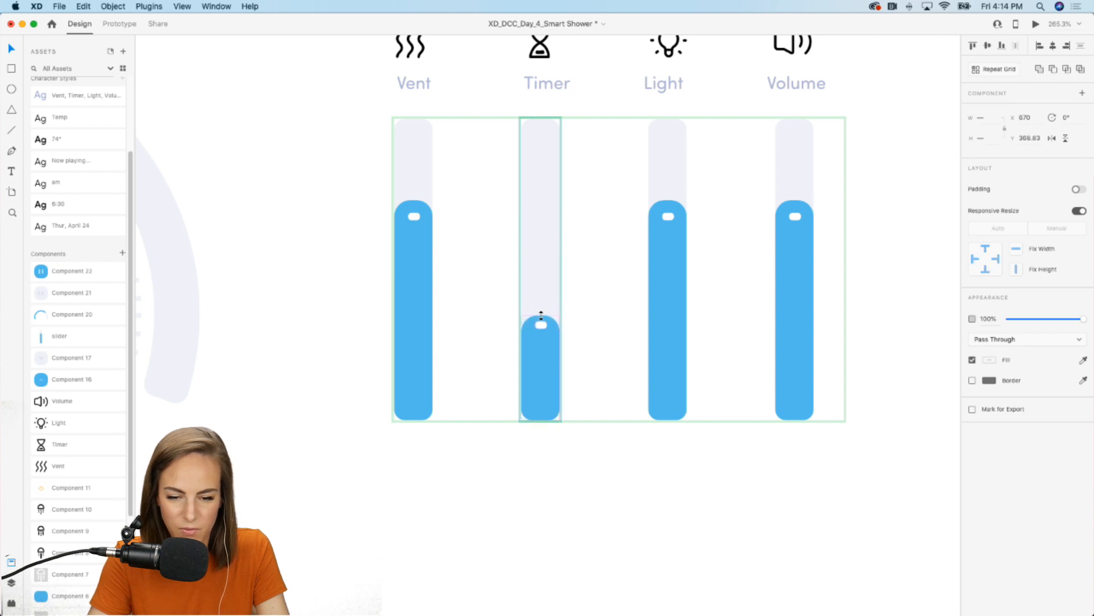
# - Extend the blue fill of the Volume slider up to the top of its track
pyautogui.click(799, 221)
pyautogui.doubleClick(798, 221)
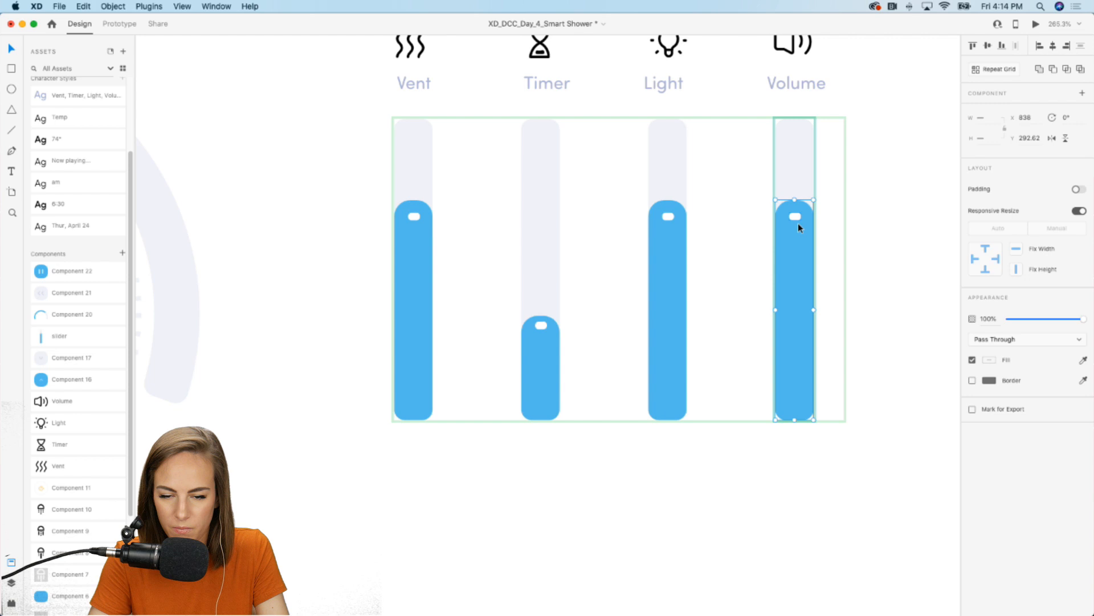
pyautogui.moveTo(794, 197); pyautogui.dragTo(794, 120)
pyautogui.scroll(-6, 795, 122)
pyautogui.click(776, 284)
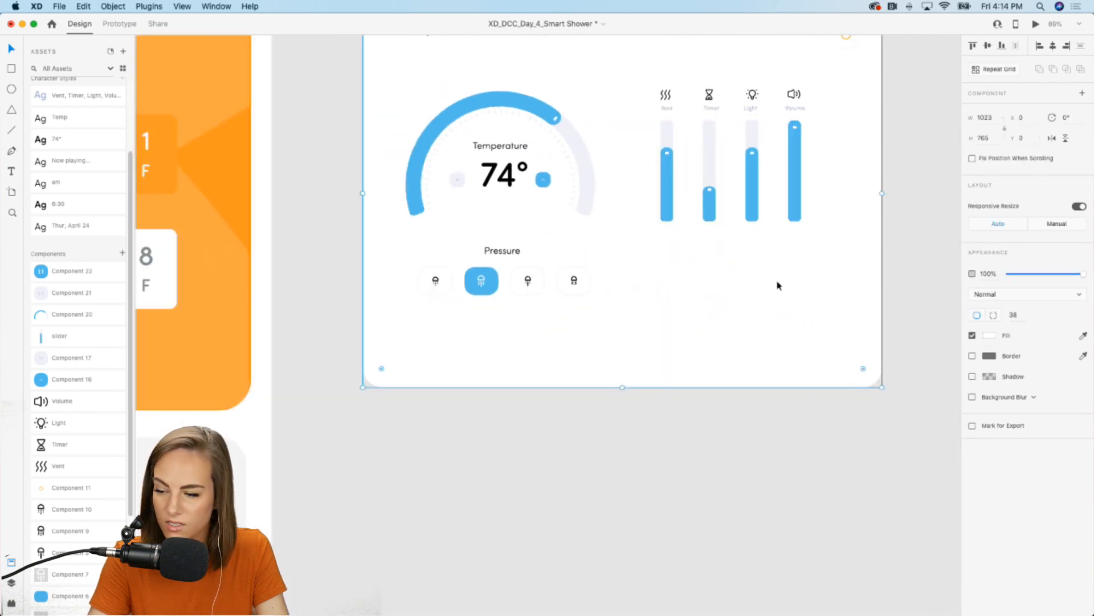
# - Review the overall control panel layout and the empty area below the sliders and pressure buttons
pyautogui.scroll(2, 778, 285)
pyautogui.scroll(1, 779, 286)
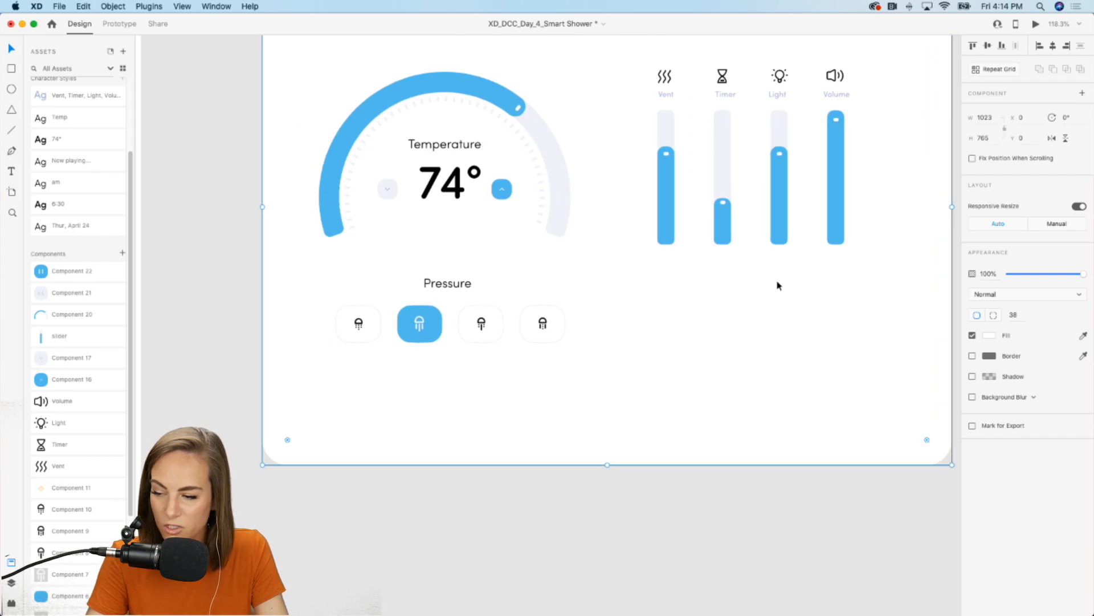
pyautogui.scroll(1, 778, 286)
pyautogui.scroll(-2, 779, 286)
pyautogui.scroll(2, 778, 285)
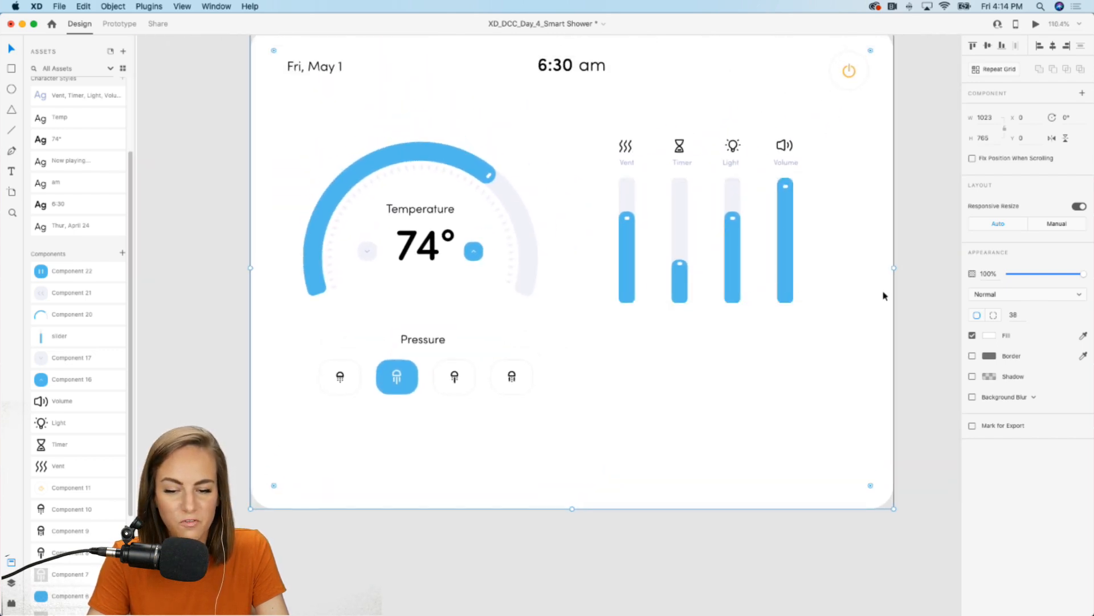
pyautogui.click(920, 269)
pyautogui.scroll(-1, 920, 269)
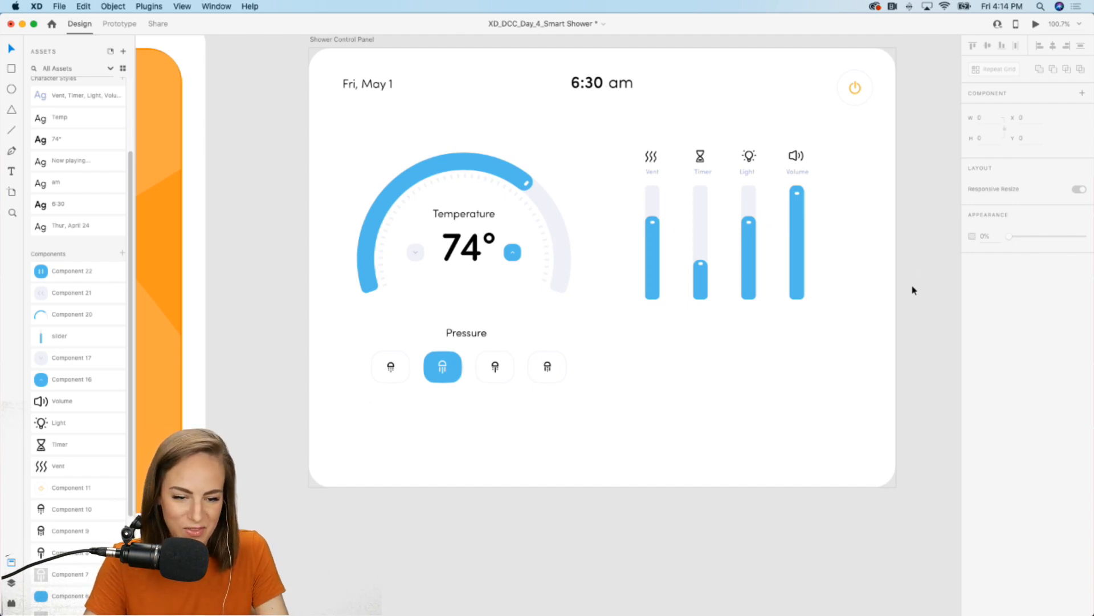
pyautogui.scroll(2, 912, 290)
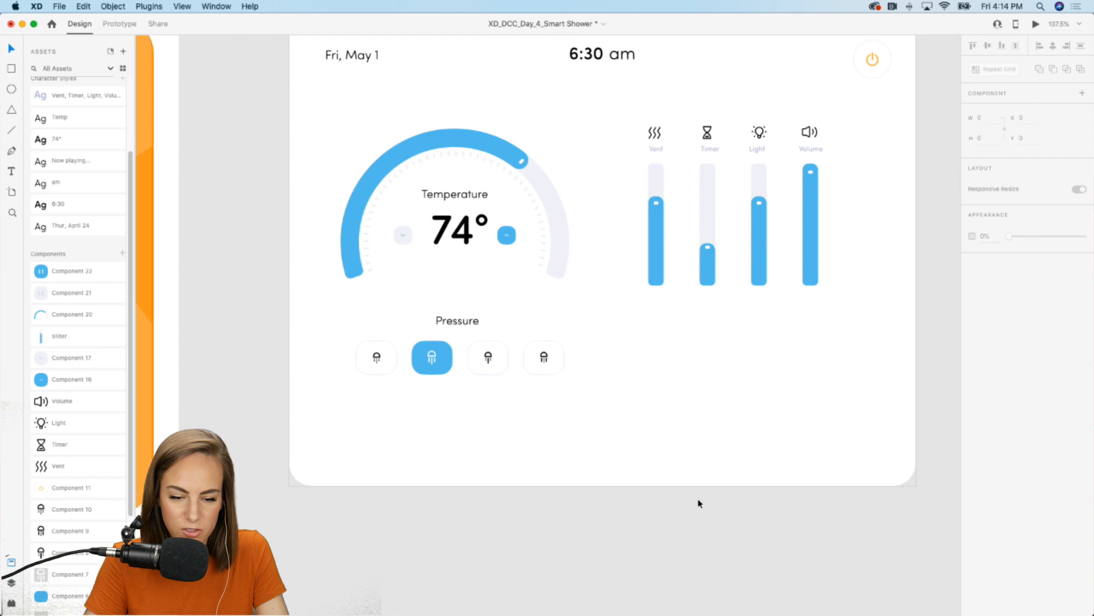
# - Place the Music Wave component along the bottom edge of the artboard at X 2, Y 660
pyautogui.scroll(-5, 98, 481)
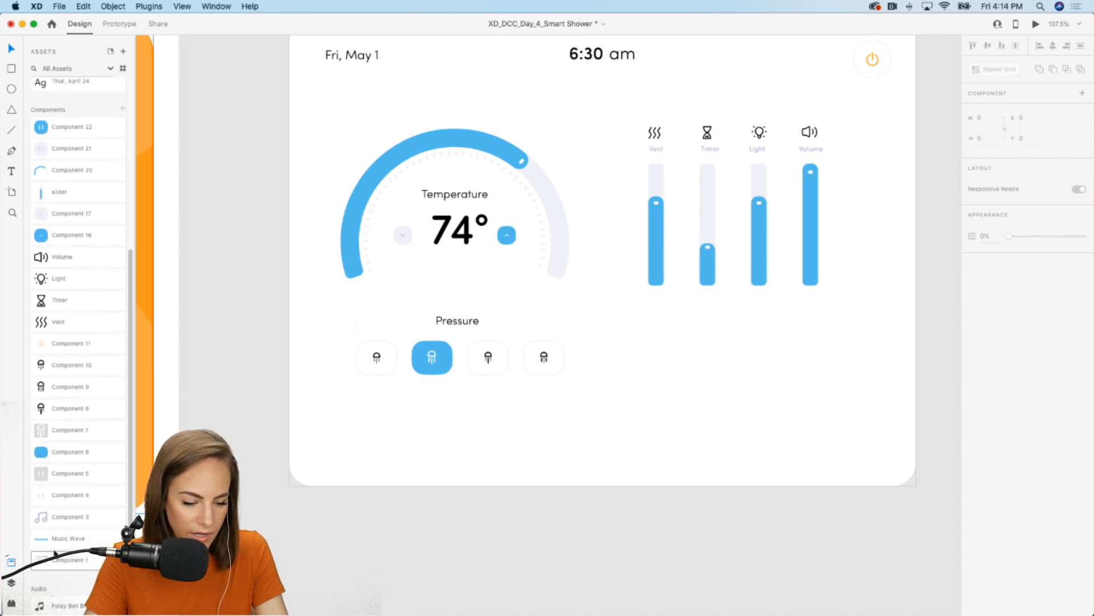
pyautogui.moveTo(64, 543); pyautogui.dragTo(483, 460)
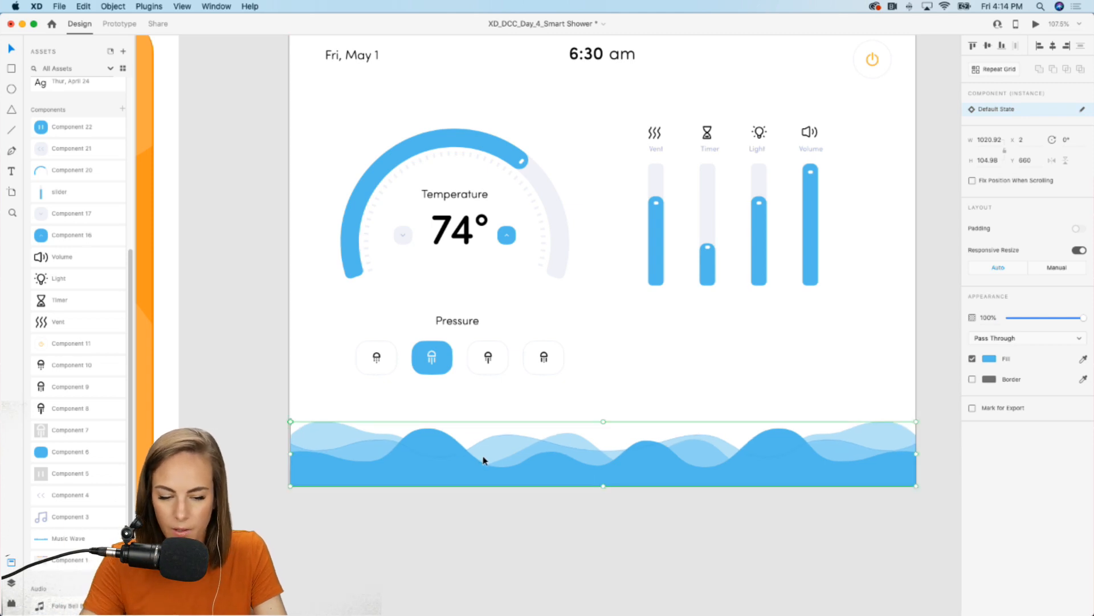
pyautogui.click(477, 532)
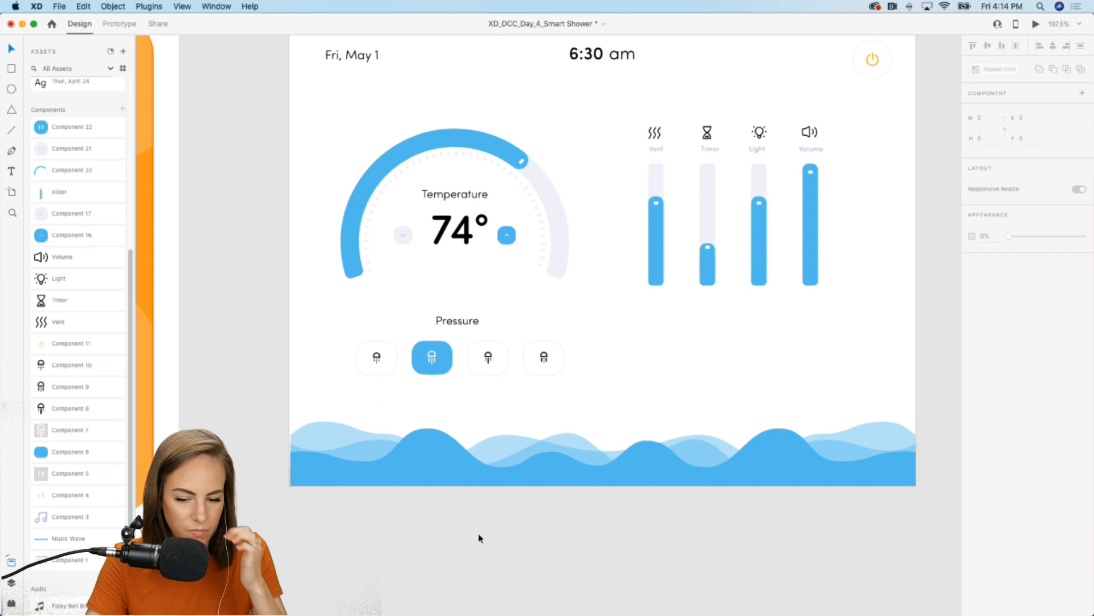
# - Place the music note component below the Vent slider, level with the pressure buttons, at about X 586, Y 543
pyautogui.scroll(1, 479, 538)
pyautogui.scroll(4, 687, 423)
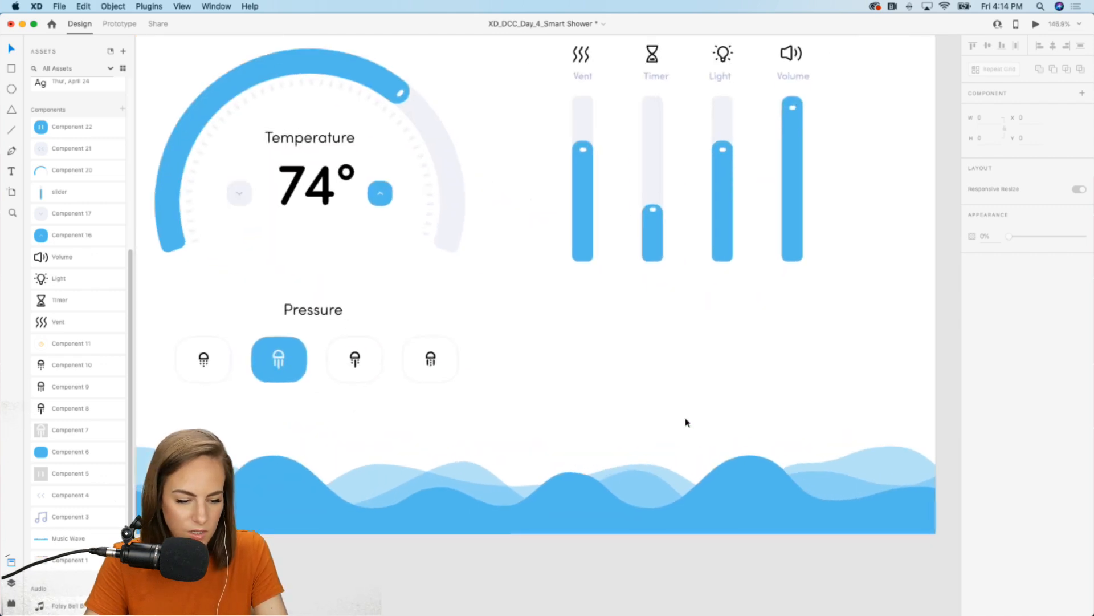
pyautogui.moveTo(43, 516); pyautogui.dragTo(556, 367)
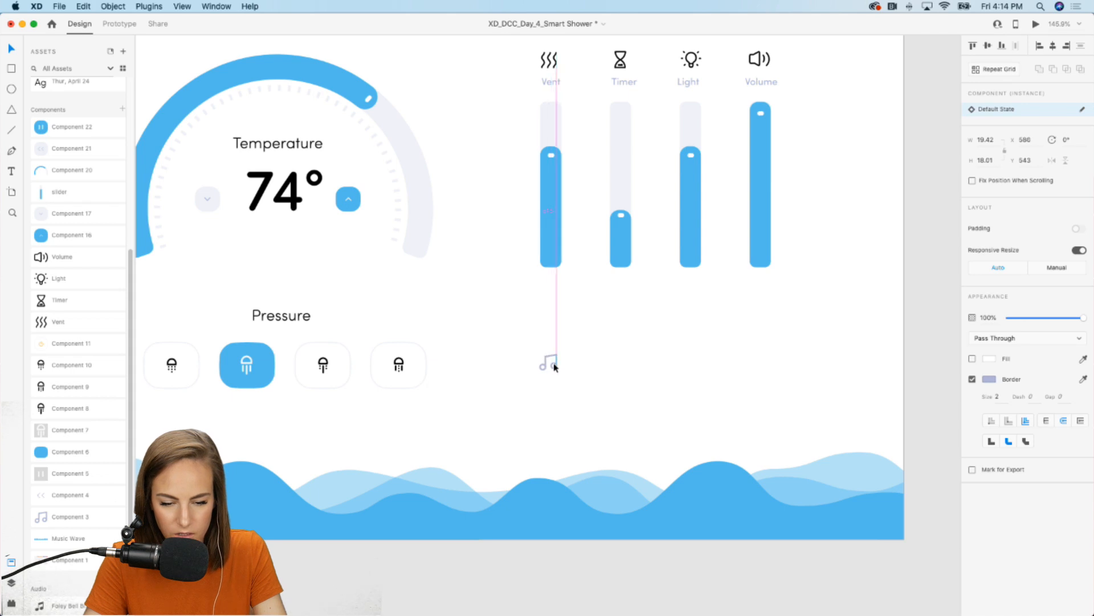
pyautogui.click(513, 383)
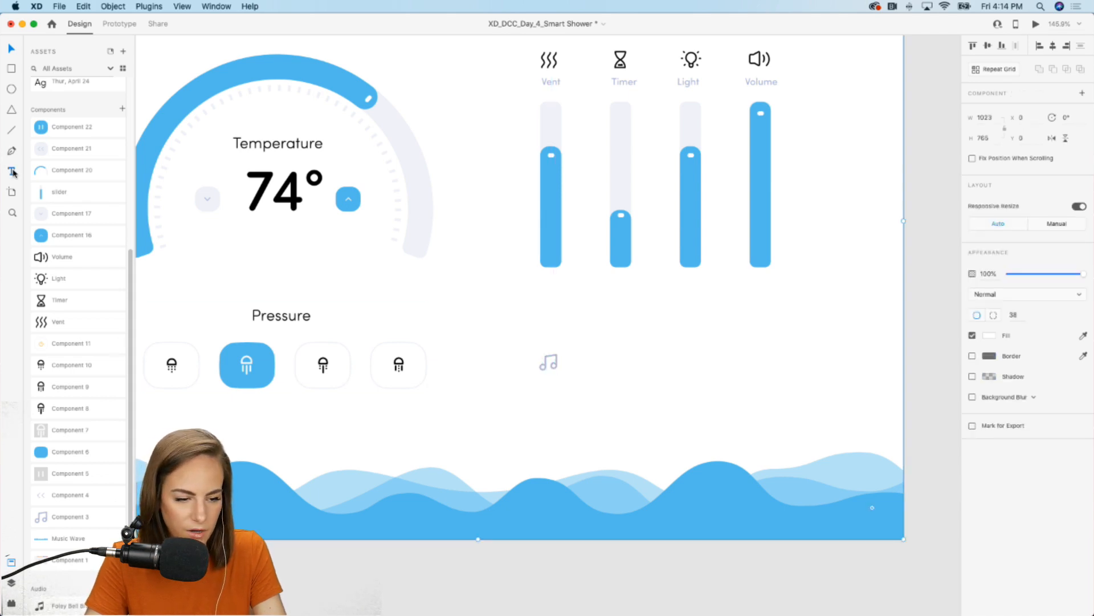
# - Create a "Now Playing..." text label with auto-width sizing and place it beside the music note at about X 639.5, Y 546
pyautogui.click(13, 172)
pyautogui.moveTo(583, 323); pyautogui.dragTo(765, 353)
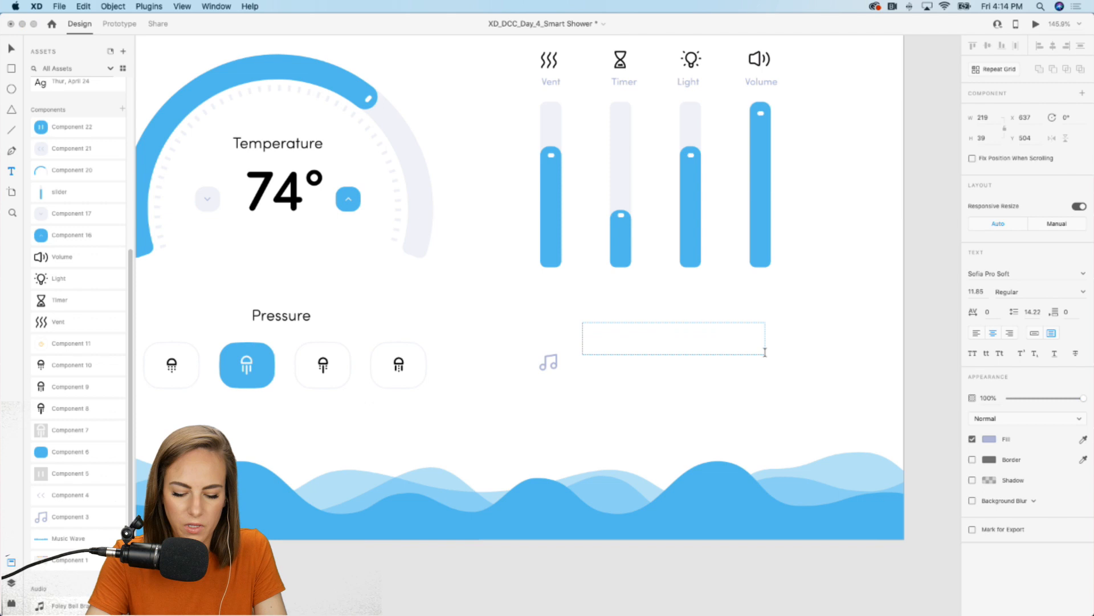
pyautogui.write('Now Playing')
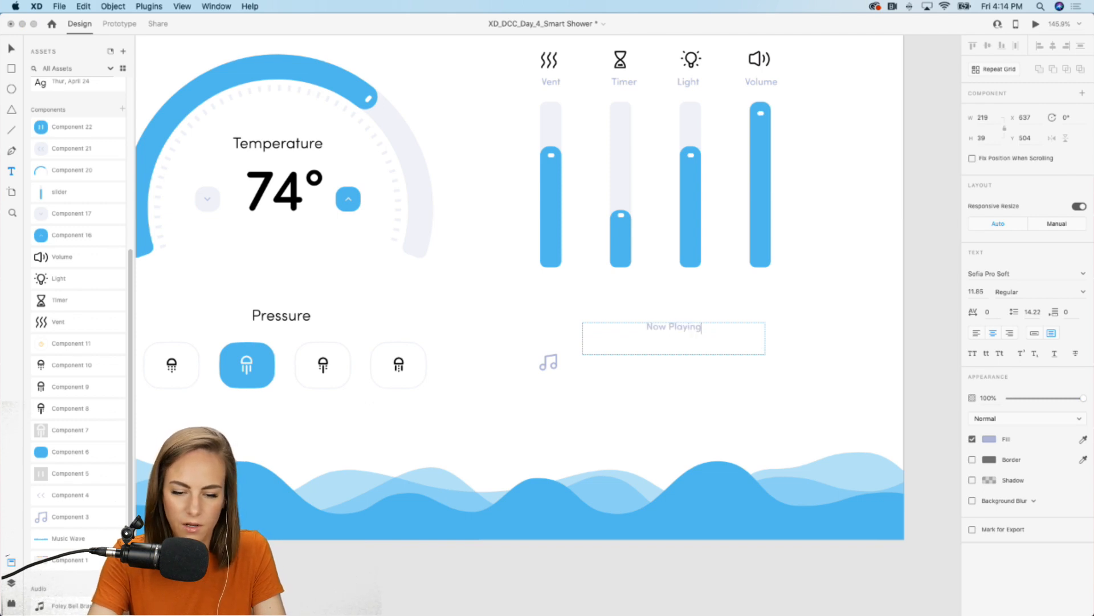
pyautogui.write('...')
pyautogui.press('Escape')
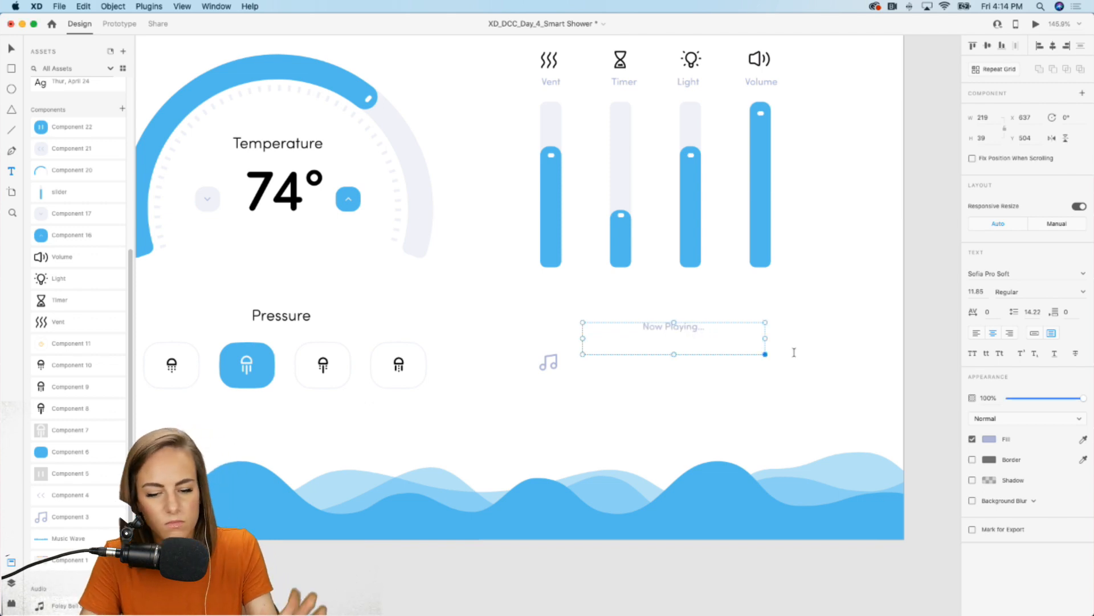
pyautogui.click(1035, 334)
pyautogui.moveTo(696, 330); pyautogui.dragTo(635, 361)
# - Apply the "Temp" character style to the "Now Playing..." label
pyautogui.scroll(3, 67, 159)
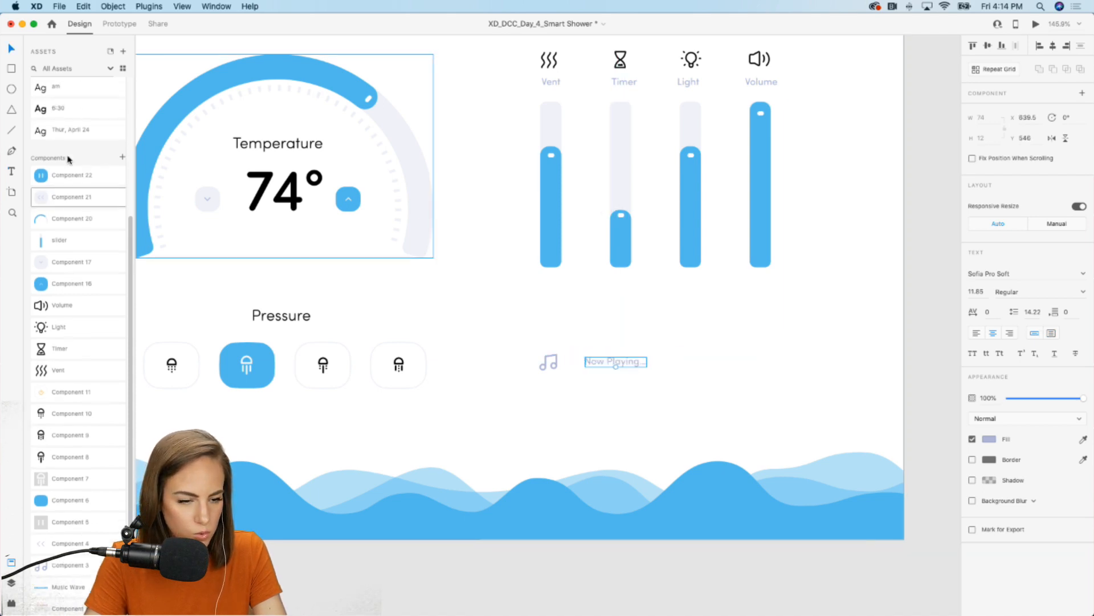
pyautogui.scroll(2, 67, 159)
pyautogui.click(69, 101)
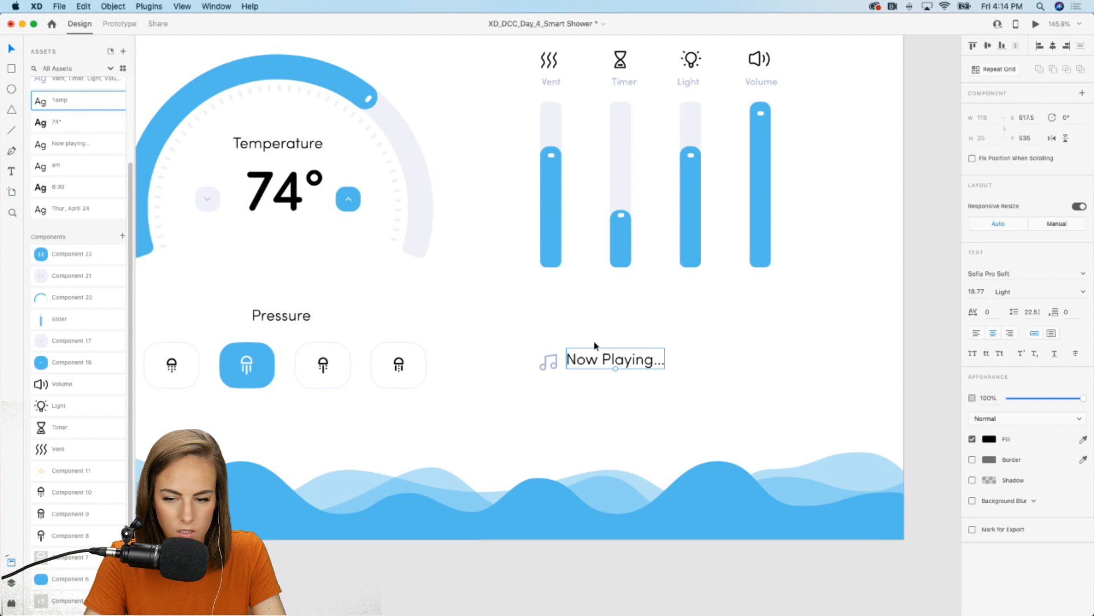
# - Align the "Now Playing..." label level with the music note and place the Component 21 rewind button after it at X 764, Y 540
pyautogui.moveTo(592, 365); pyautogui.dragTo(603, 364)
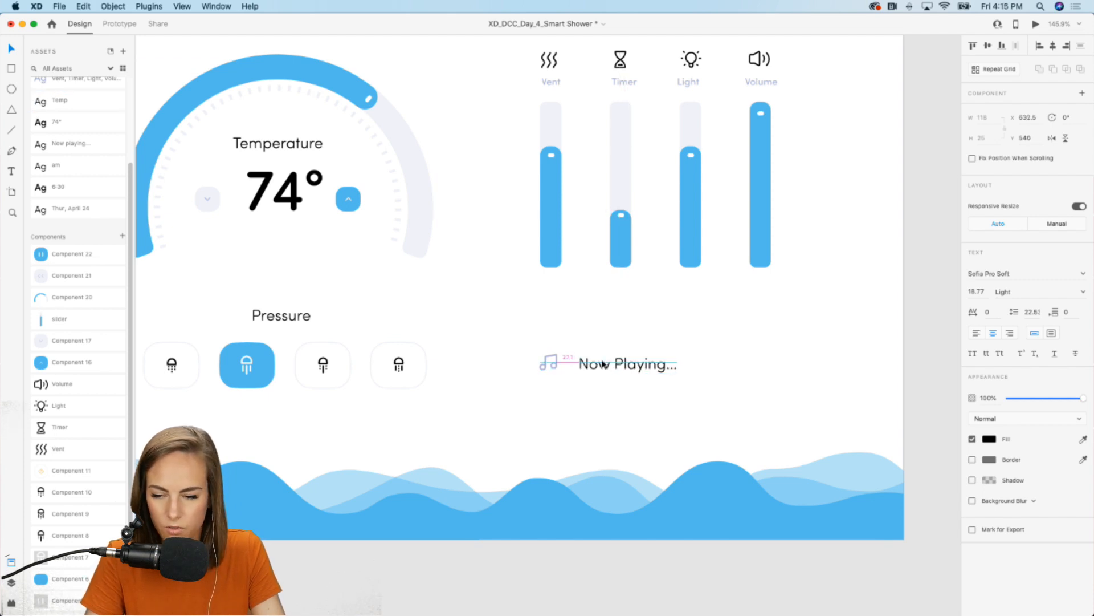
pyautogui.click(499, 419)
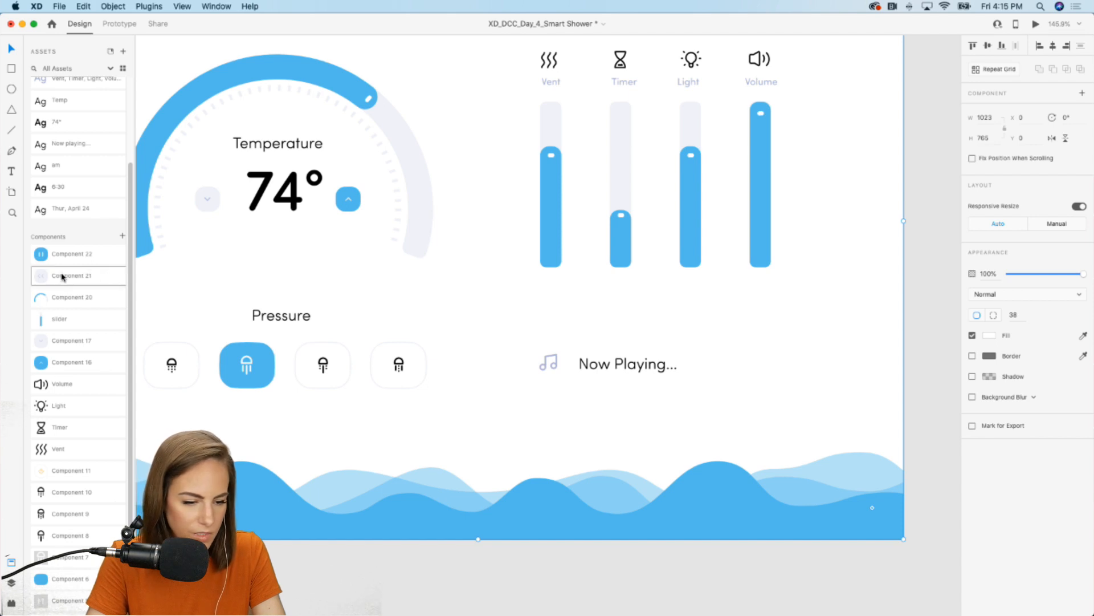
pyautogui.moveTo(61, 276); pyautogui.dragTo(701, 367)
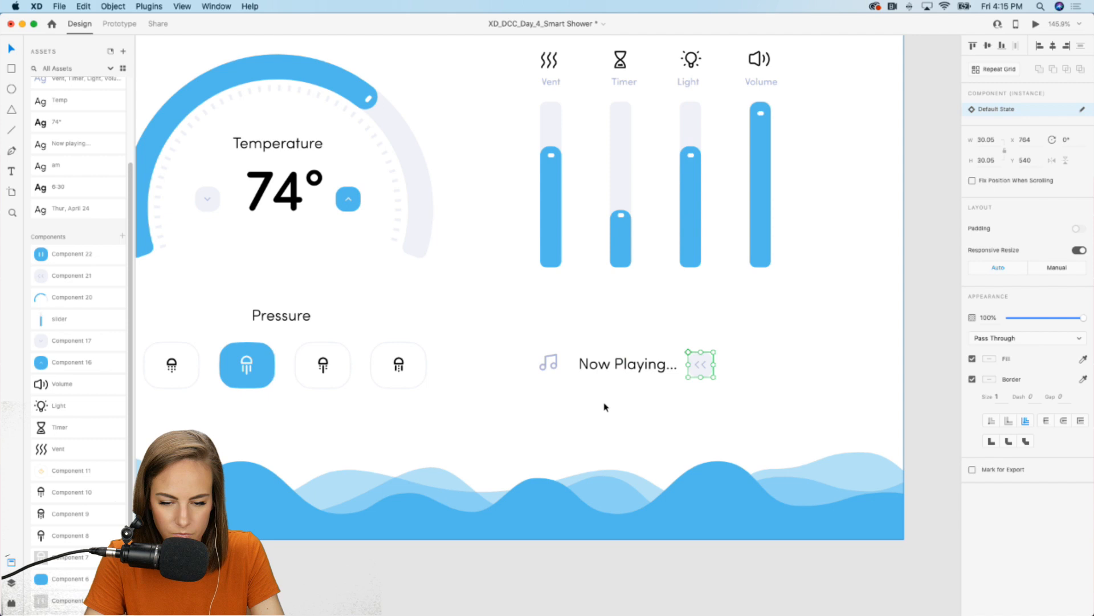
pyautogui.click(603, 405)
# - Place the Component 22 pause button at X 813, Y 540 and a mirrored Component 21 beyond it as the forward button
pyautogui.moveTo(57, 258); pyautogui.dragTo(749, 356)
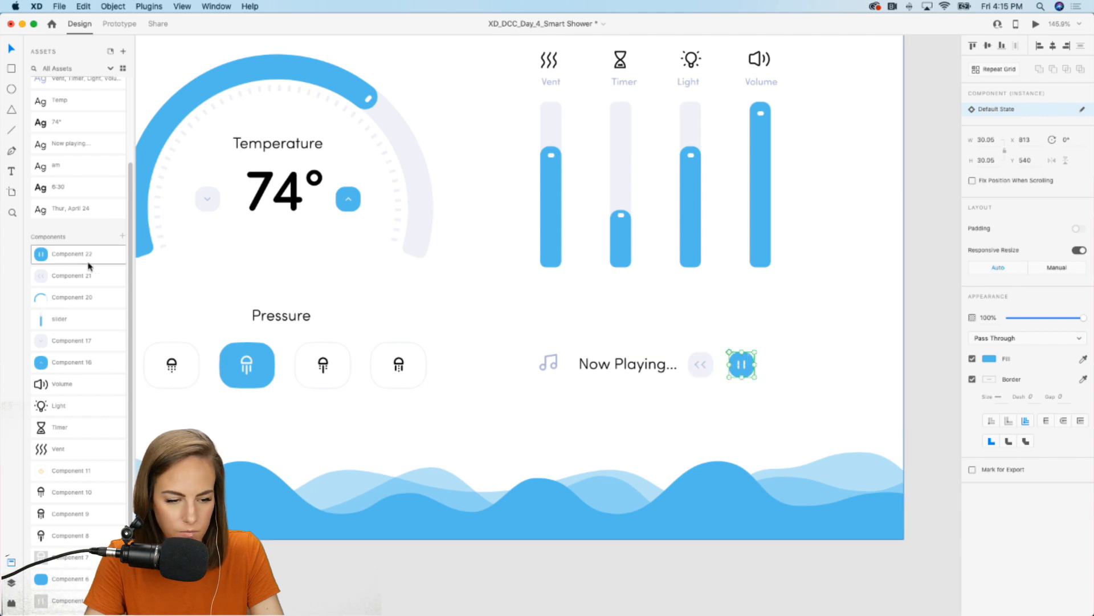
pyautogui.moveTo(61, 276); pyautogui.dragTo(857, 291)
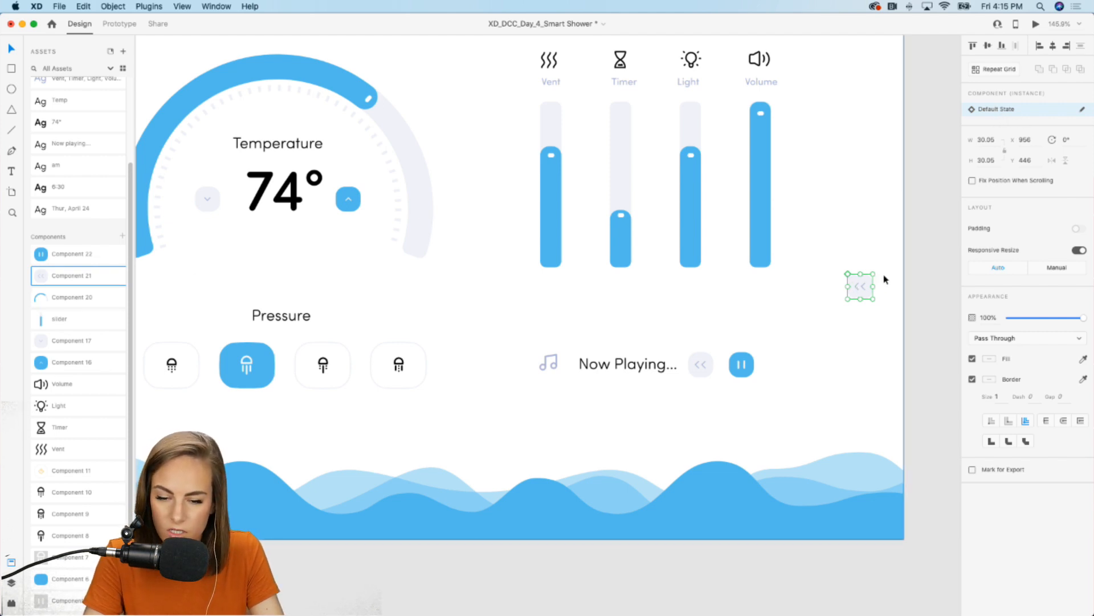
pyautogui.moveTo(877, 272); pyautogui.dragTo(786, 365)
pyautogui.click(830, 313)
pyautogui.click(830, 397)
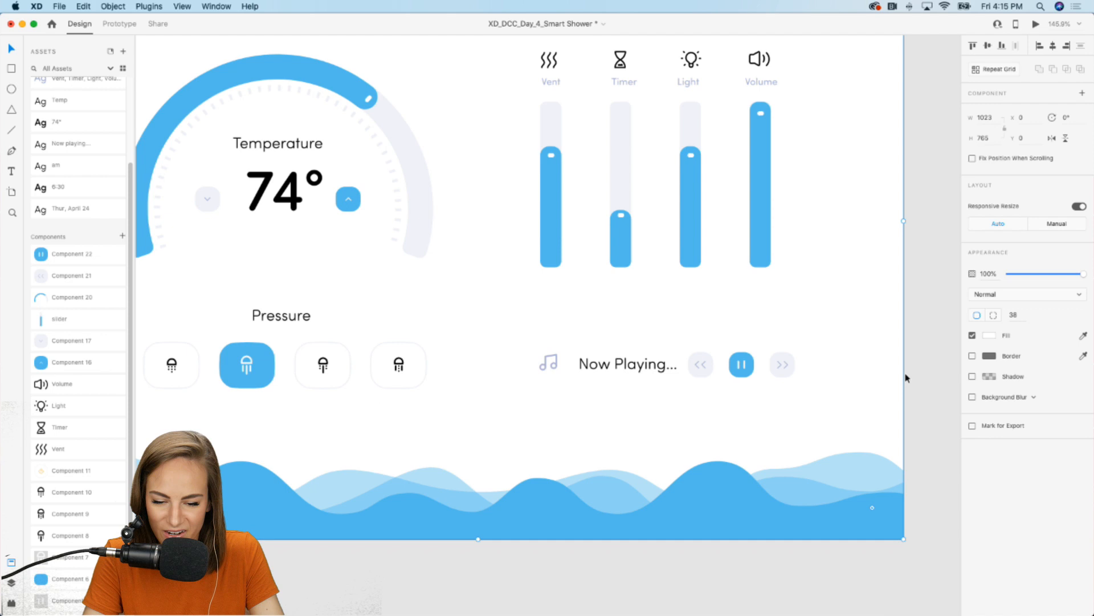
# - Shift the whole music player row, from the note to the forward button, to X 577, keeping Y 540
pyautogui.press('super+0')
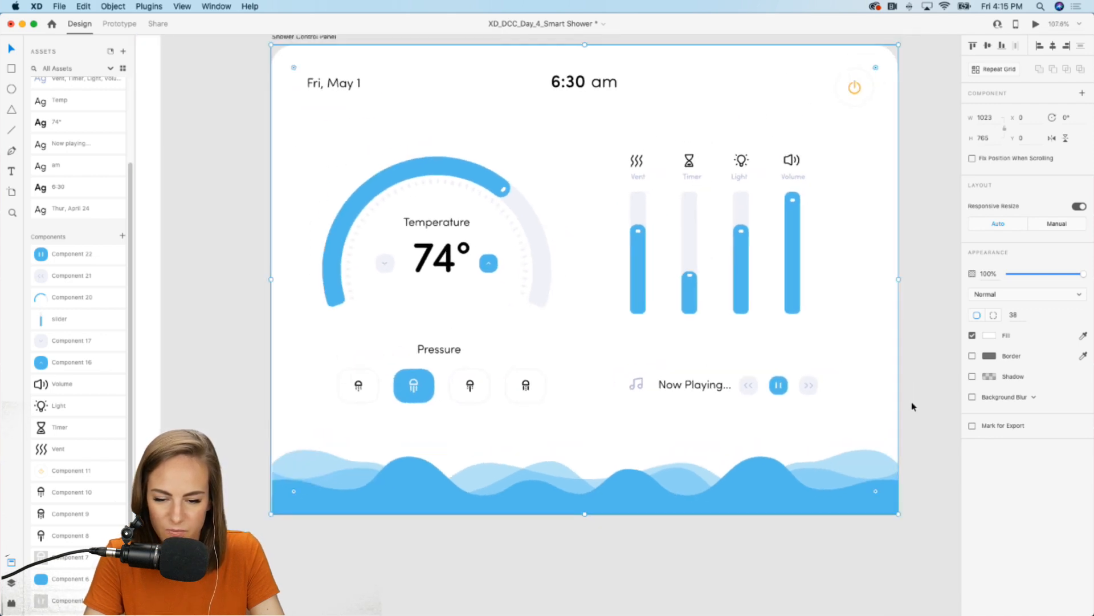
pyautogui.moveTo(912, 407); pyautogui.dragTo(599, 378)
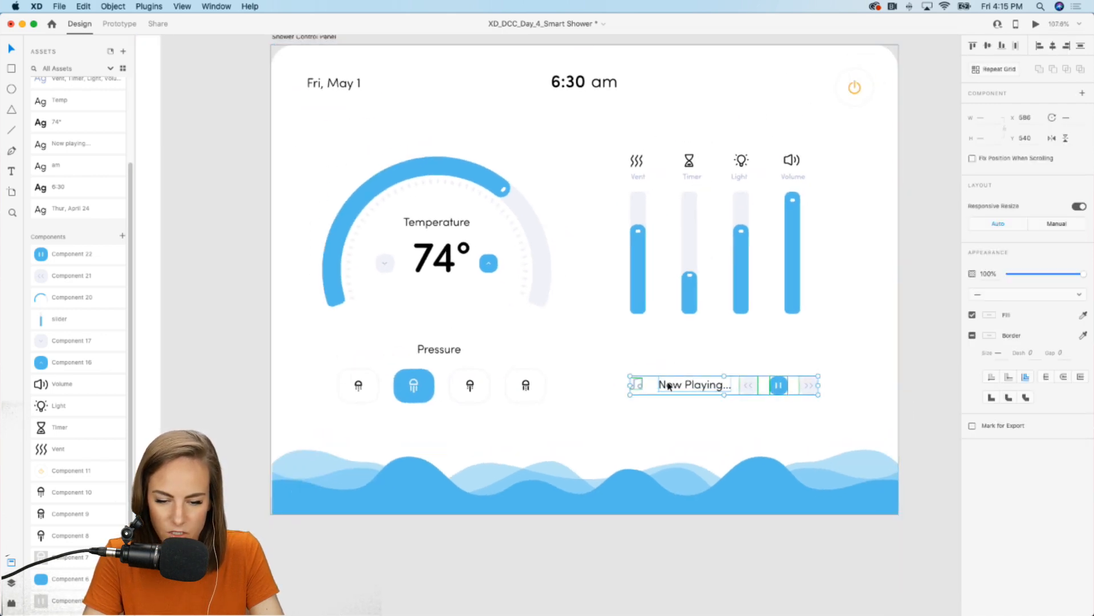
pyautogui.moveTo(669, 386); pyautogui.dragTo(663, 386)
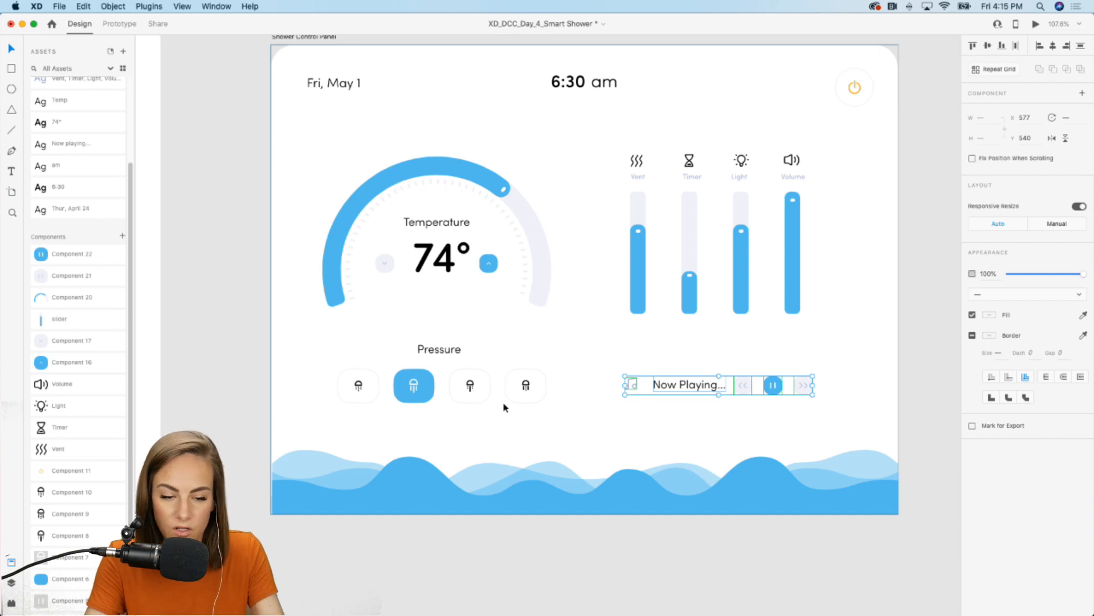
# - Move the 74° reading and its two arrow buttons slightly down inside the temperature dial
pyautogui.doubleClick(383, 263)
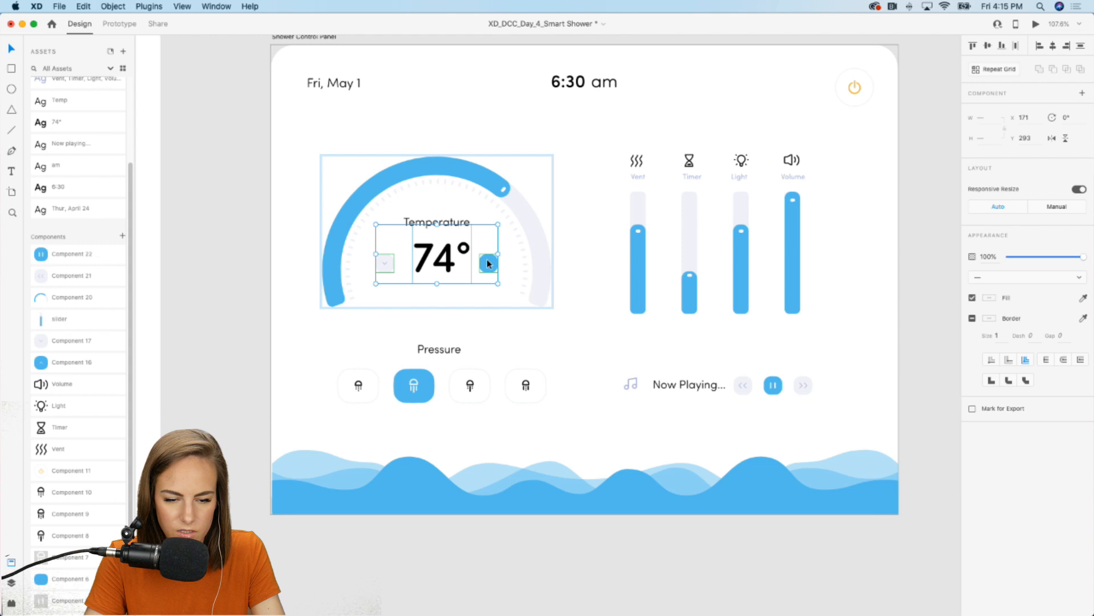
pyautogui.click(251, 273)
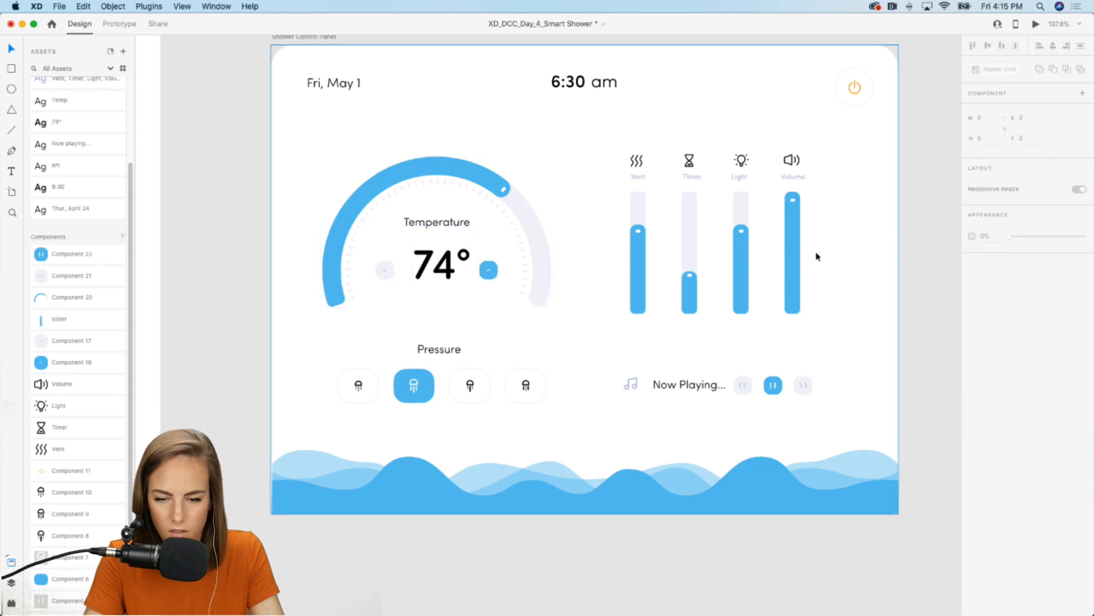
# - Widen the spacing of the slider repeat grid to a total width of about 312 and shift the Volume icon and label to X 841
pyautogui.click(791, 249)
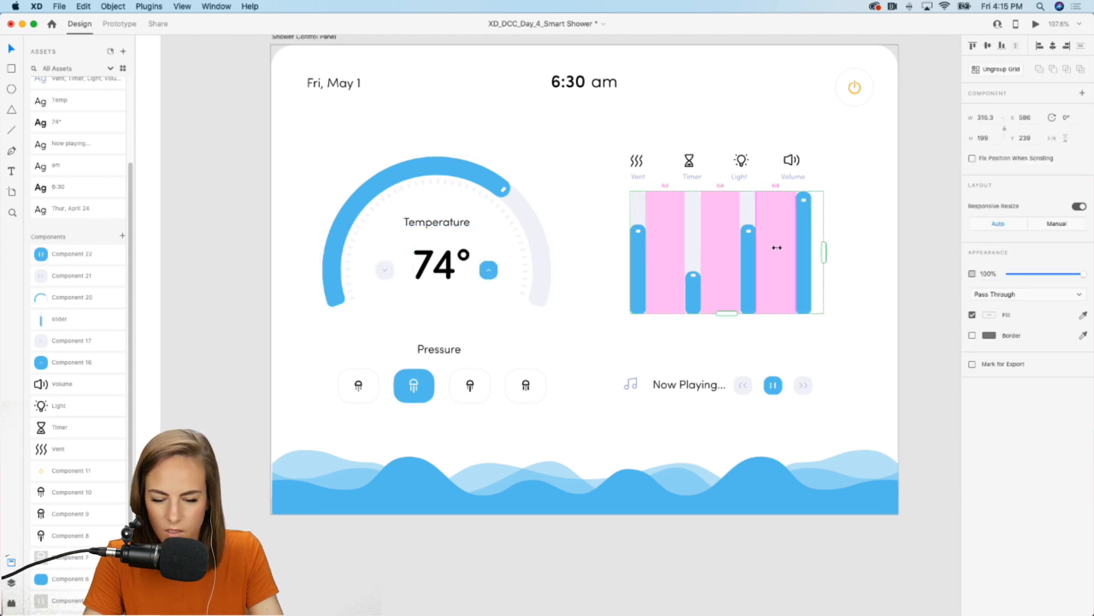
pyautogui.moveTo(776, 246); pyautogui.dragTo(784, 250)
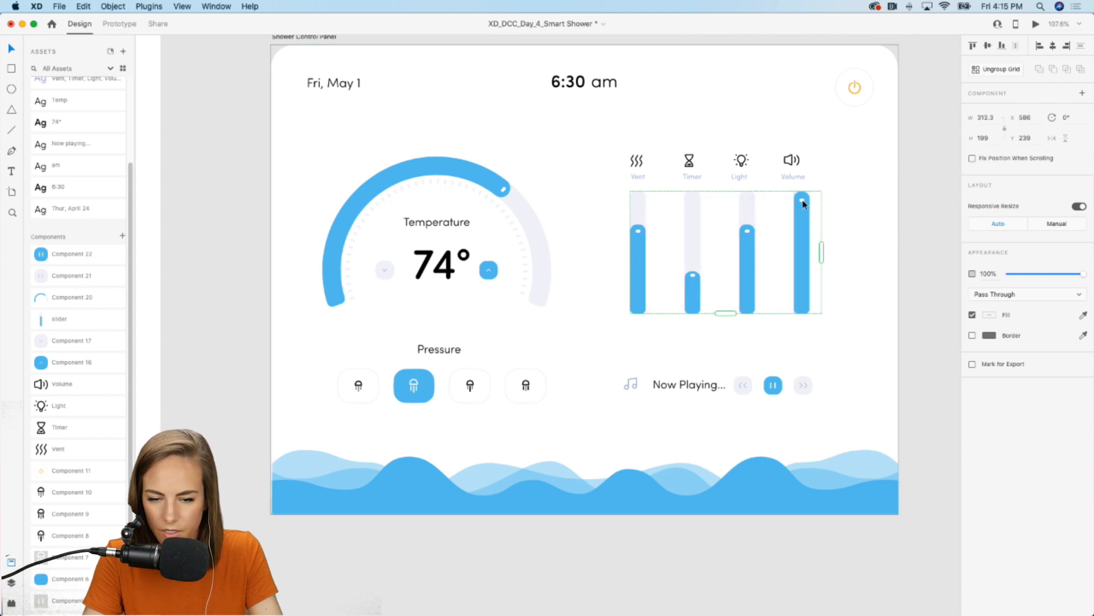
pyautogui.moveTo(919, 185); pyautogui.dragTo(787, 149)
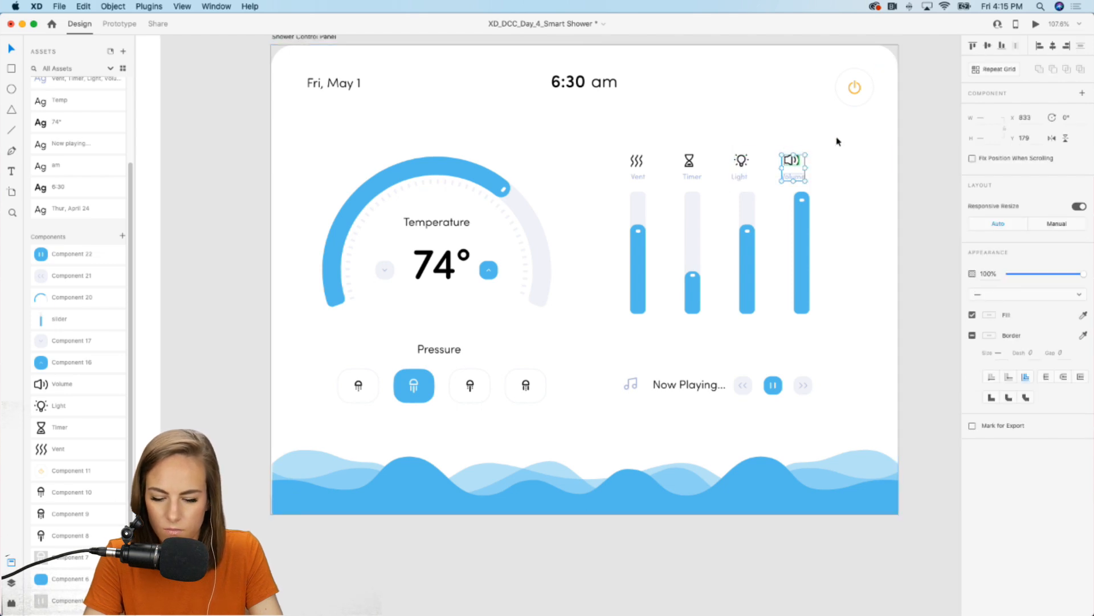
pyautogui.press('Right')
pyautogui.press('Right')
pyautogui.press('Right')
pyautogui.press('Right')
pyautogui.press('Right')
pyautogui.press('Right')
pyautogui.press('Right')
pyautogui.press('Right')
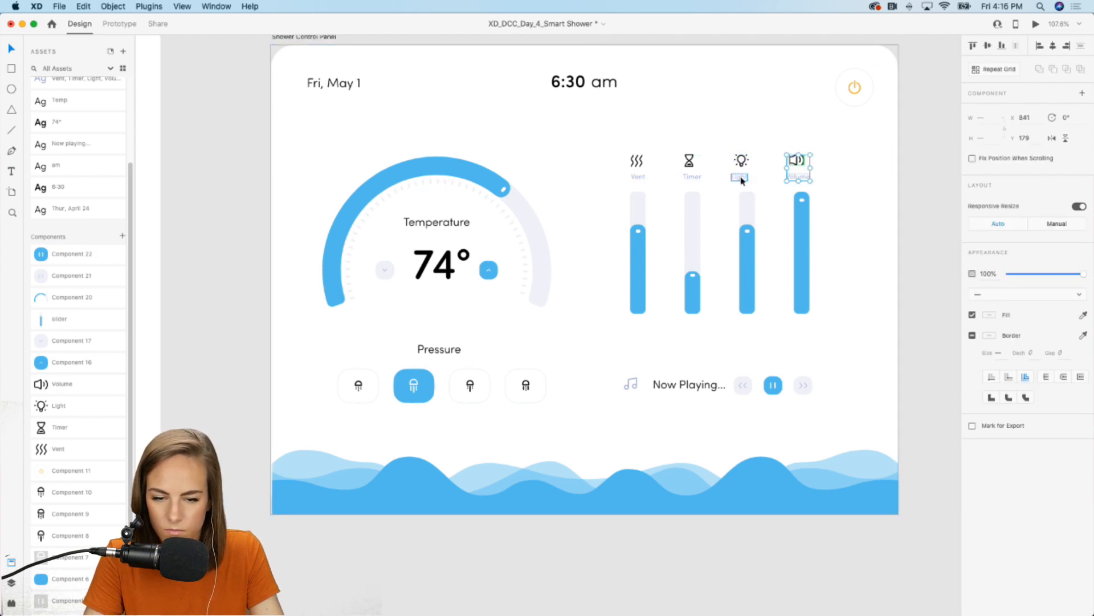
# - Shift the Light icon and its label to X 760 so they sit centred over the Light slider
pyautogui.click(740, 176)
pyautogui.keyDown('shift'); pyautogui.click(741, 163); pyautogui.keyUp('shift')
pyautogui.press('Right')
pyautogui.press('Right')
pyautogui.press('Right')
pyautogui.press('Right')
pyautogui.press('Right')
pyautogui.press('Right')
pyautogui.press('Right')
pyautogui.press('Right')
pyautogui.press('Right')
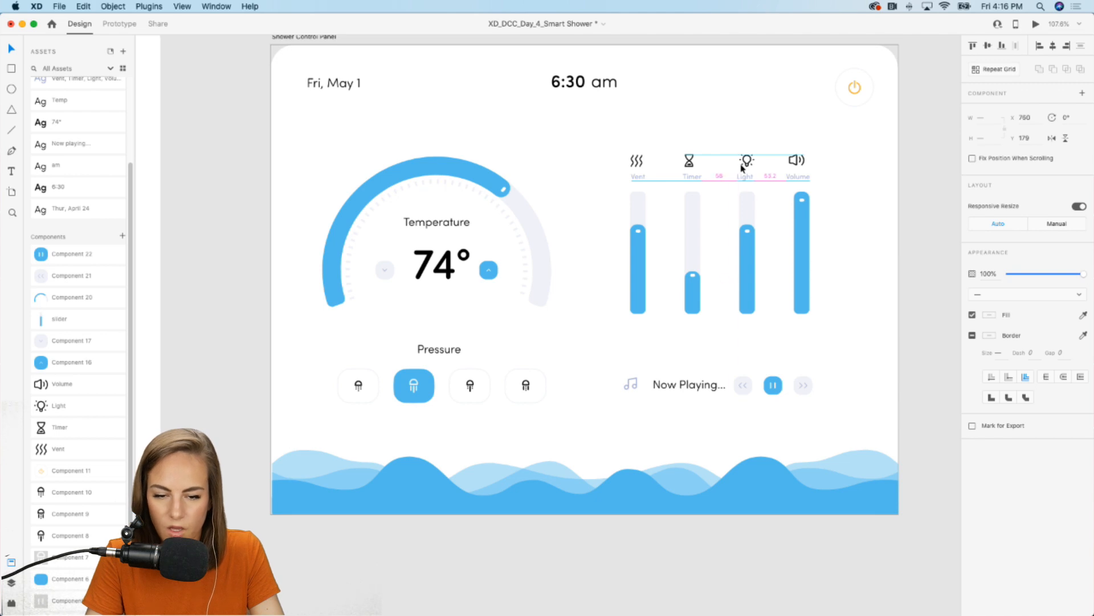
# - Nudge the Timer icon and its label sideways so they sit centred over the Timer slider
pyautogui.click(692, 176)
pyautogui.keyDown('shift'); pyautogui.click(691, 161); pyautogui.keyUp('shift')
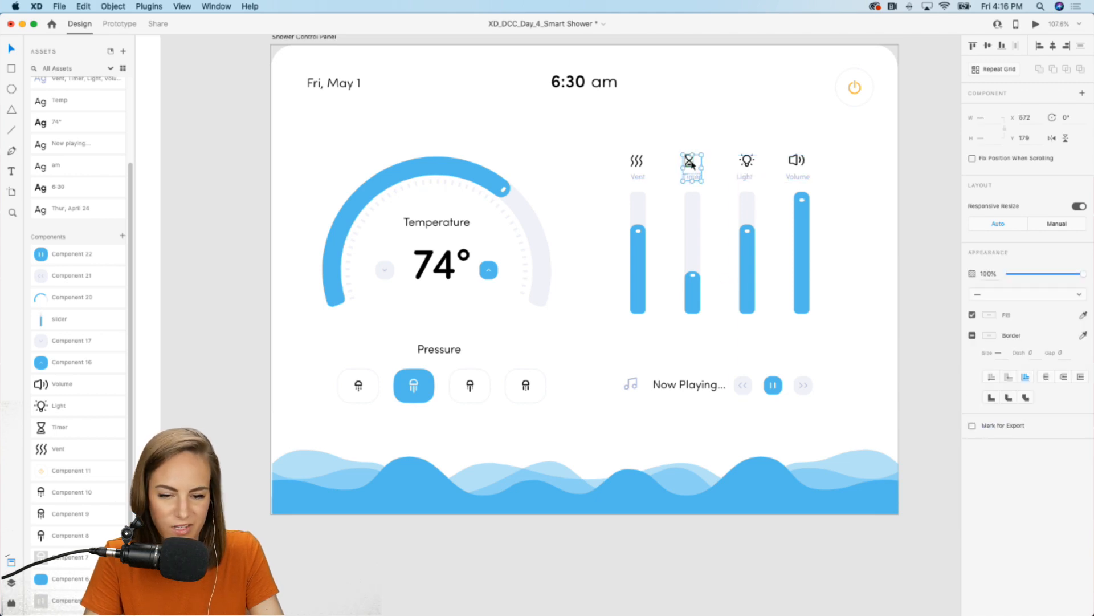
pyautogui.press('Right')
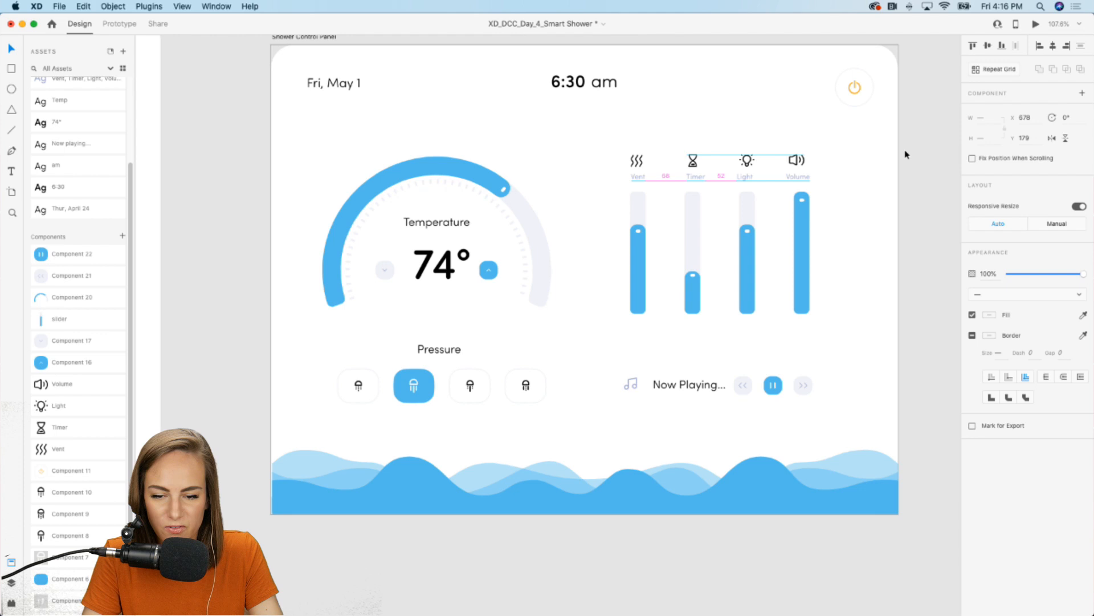
pyautogui.press('Left')
pyautogui.click(912, 151)
# - Duplicate the finished Shower Control Panel artboard
pyautogui.scroll(-3, 912, 152)
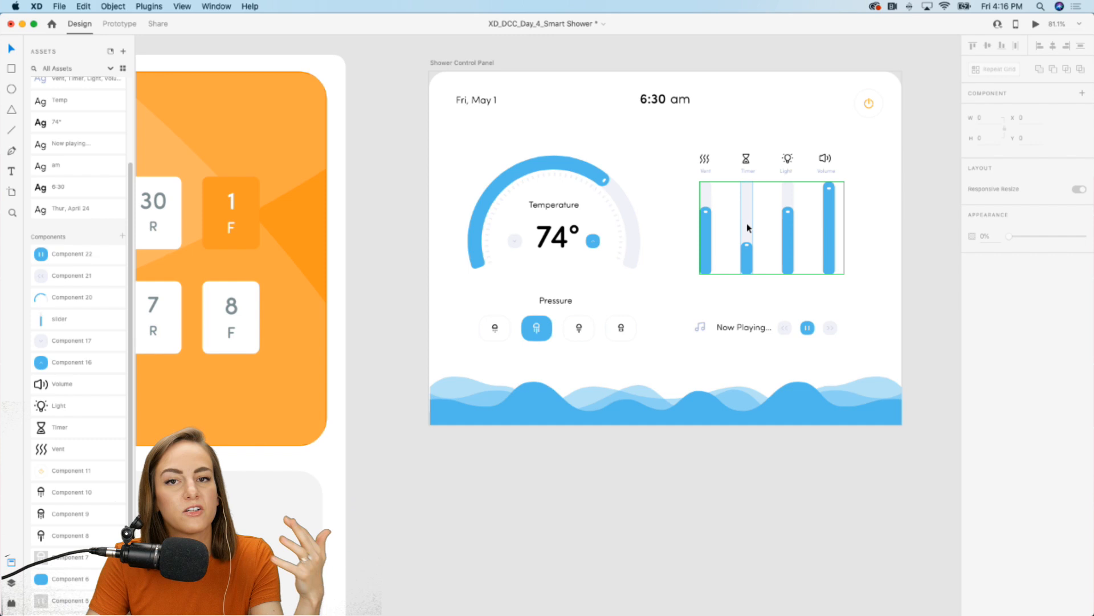
pyautogui.scroll(3, 747, 228)
pyautogui.hscroll(2, 747, 227)
pyautogui.scroll(-3, 747, 228)
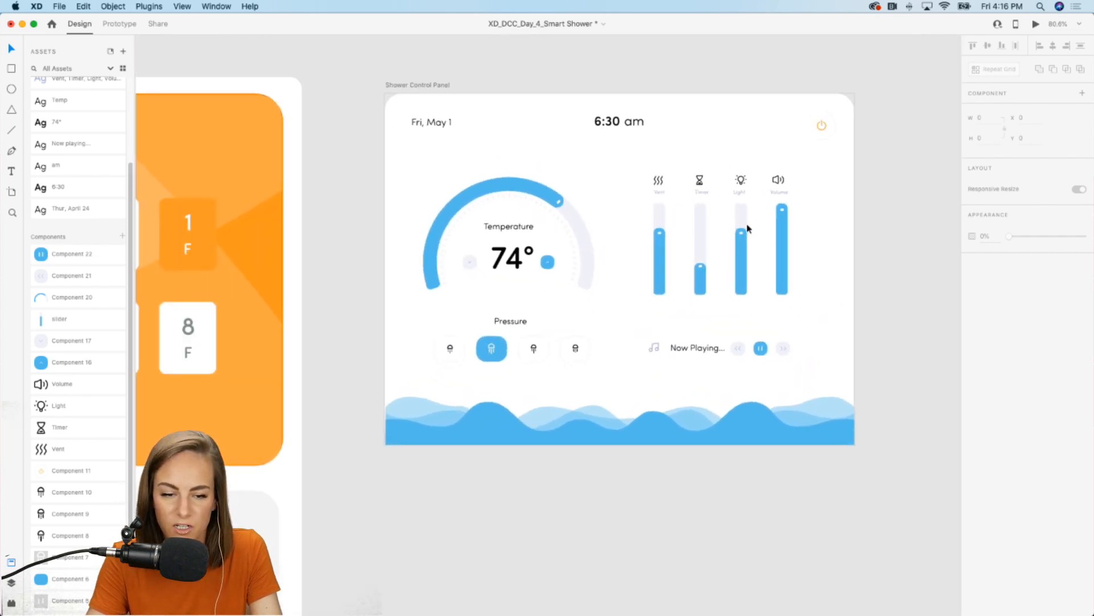
pyautogui.hscroll(2, 747, 228)
pyautogui.click(357, 95)
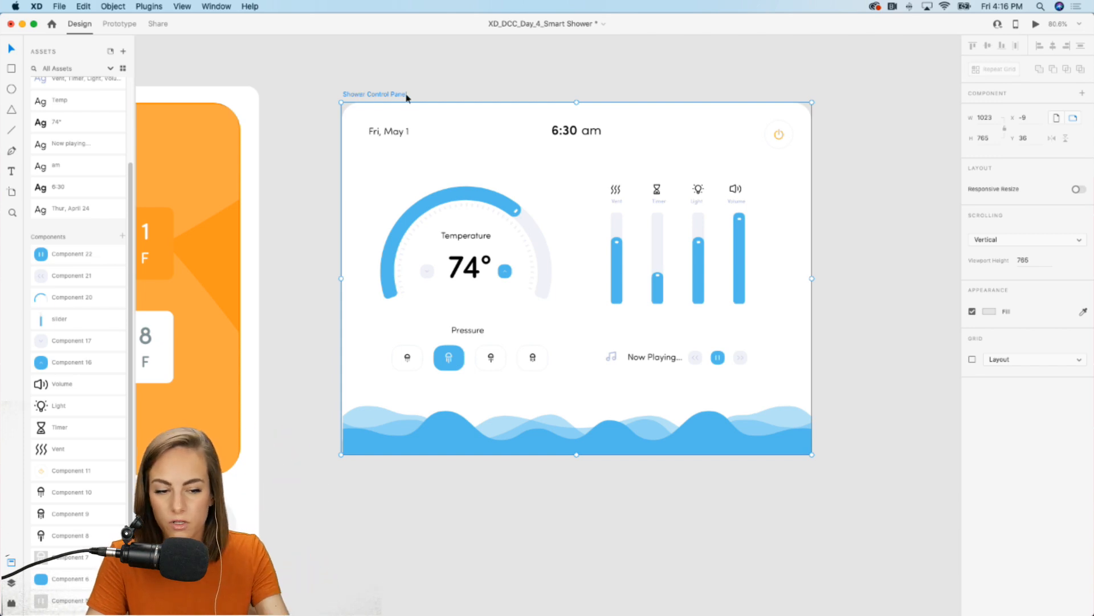
pyautogui.press('super+d')
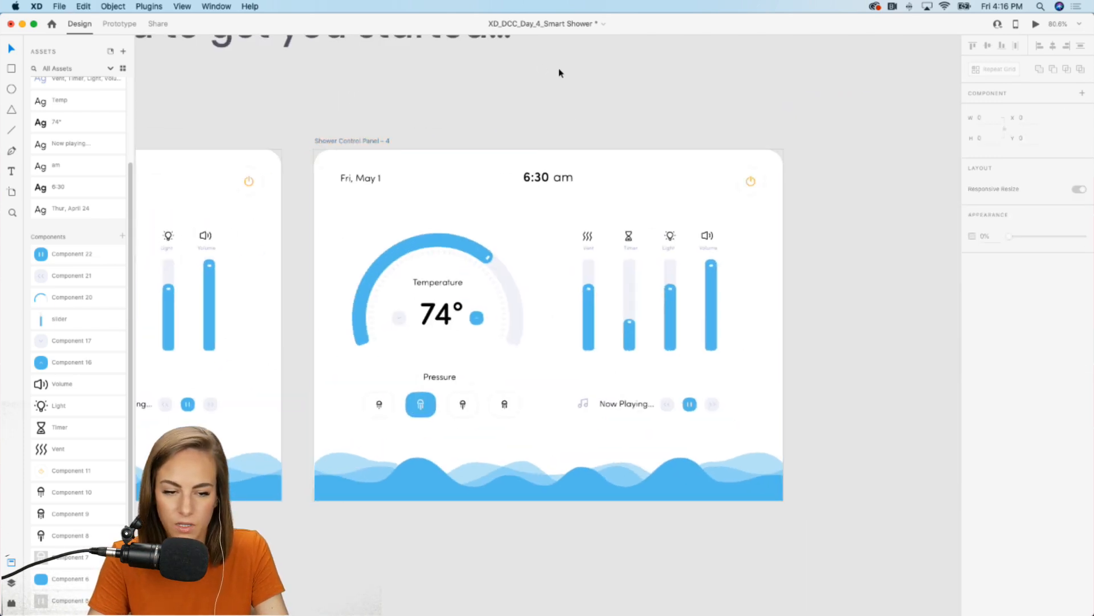
# - On the duplicate artboard, extend the Timer slider's blue fill upward to Y 250.24, almost the full track height
pyautogui.hscroll(-5, 422, 122)
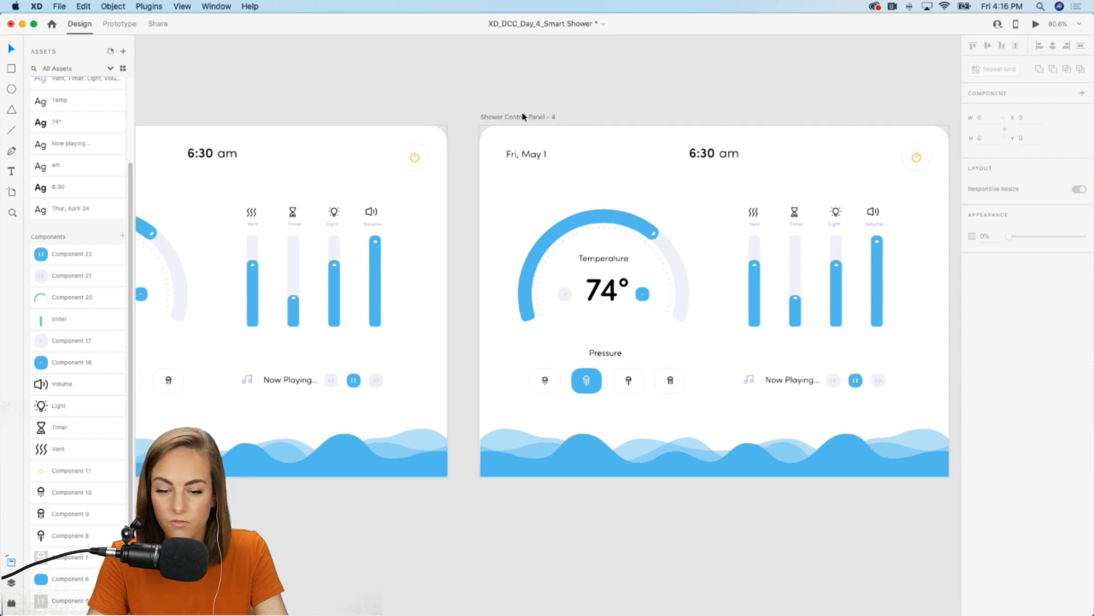
pyautogui.scroll(5, 743, 324)
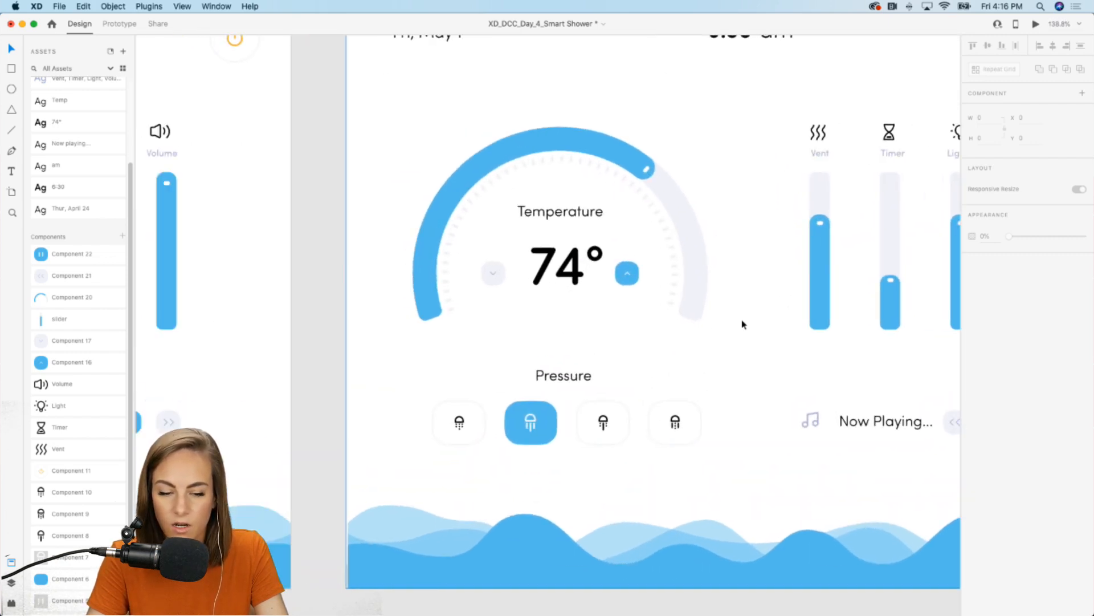
pyautogui.hscroll(-10, 743, 324)
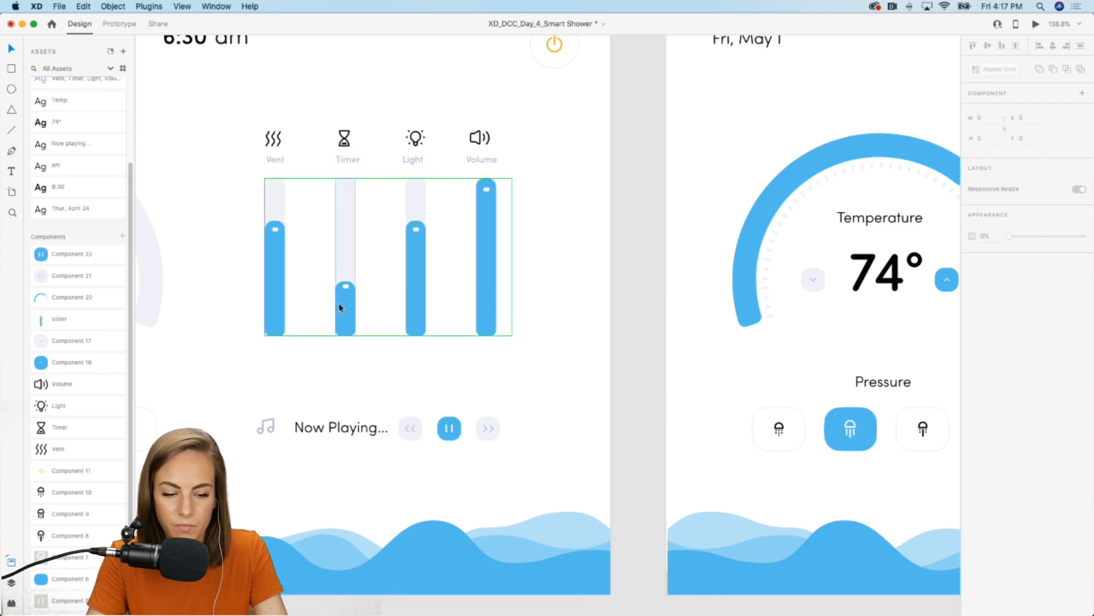
pyautogui.hscroll(15, 353, 293)
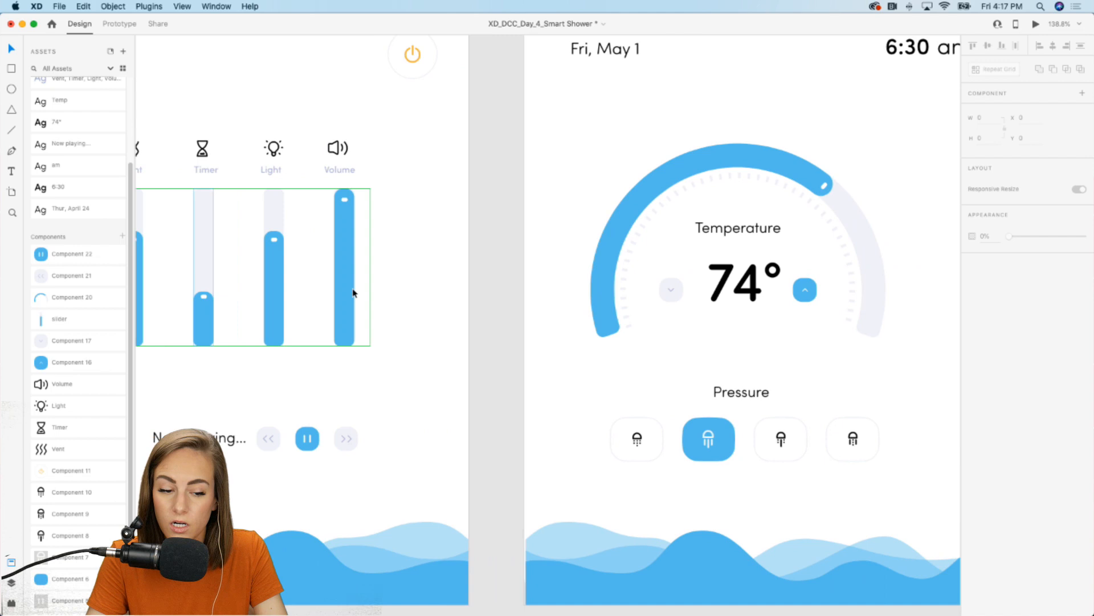
pyautogui.scroll(5, 711, 310)
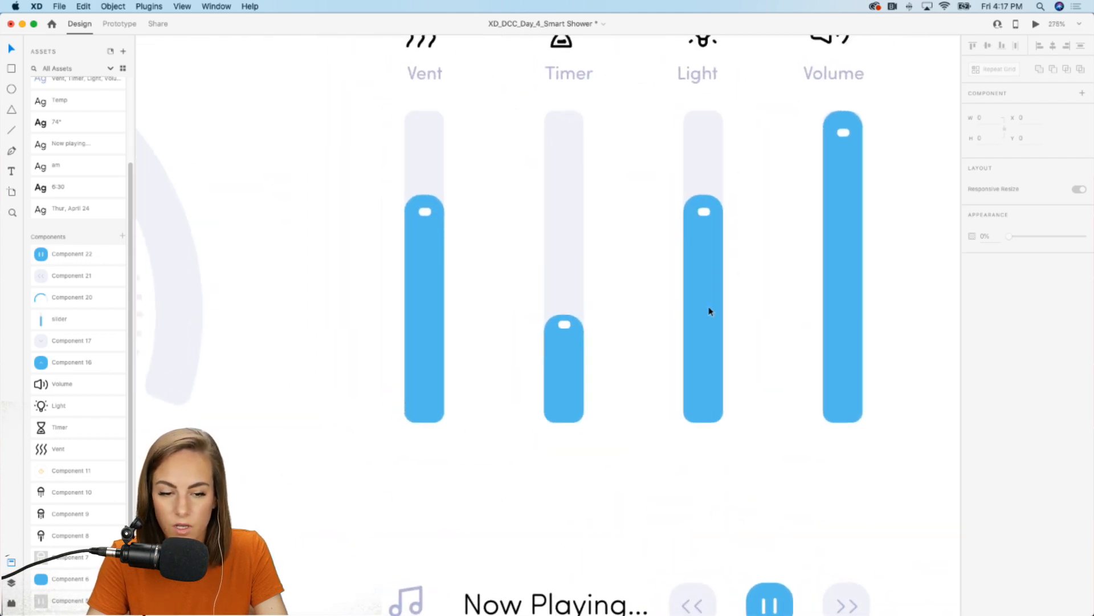
pyautogui.doubleClick(566, 326)
pyautogui.doubleClick(565, 327)
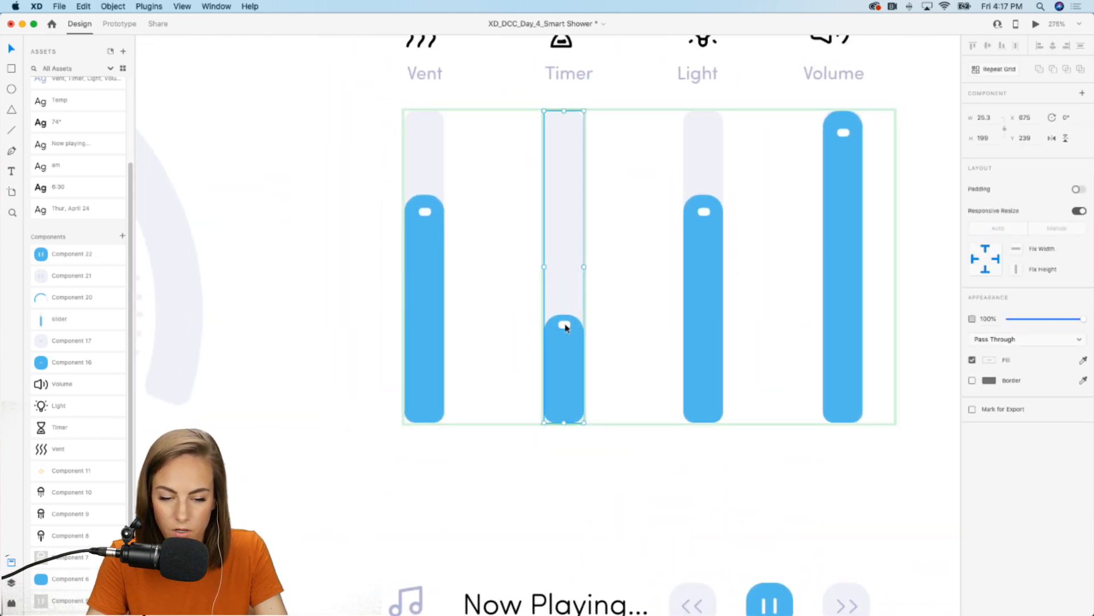
pyautogui.doubleClick(565, 327)
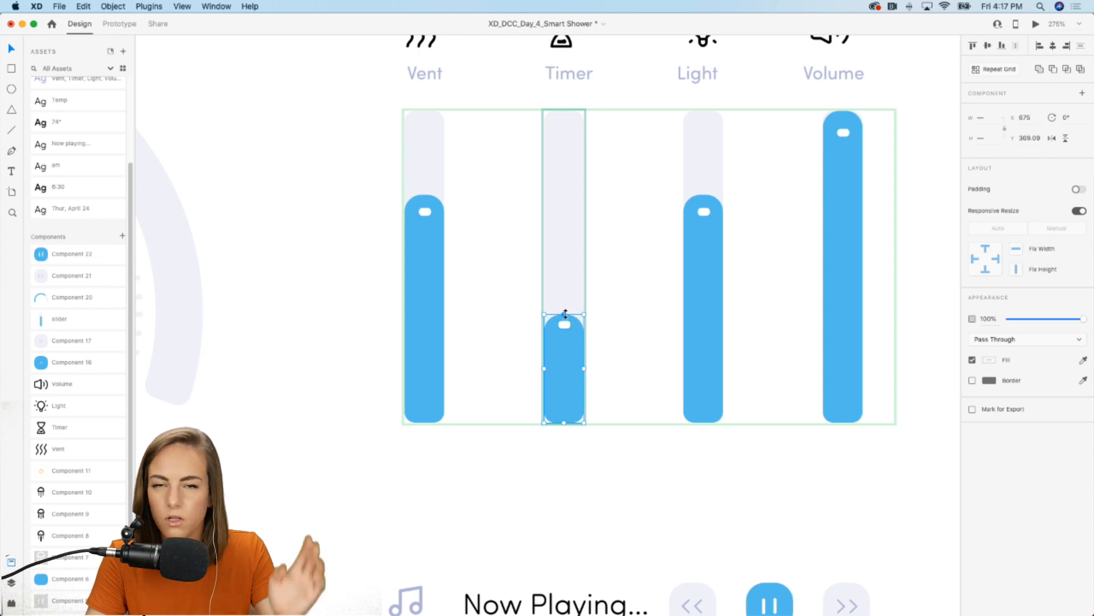
pyautogui.moveTo(565, 312); pyautogui.dragTo(569, 128)
pyautogui.scroll(-6, 569, 130)
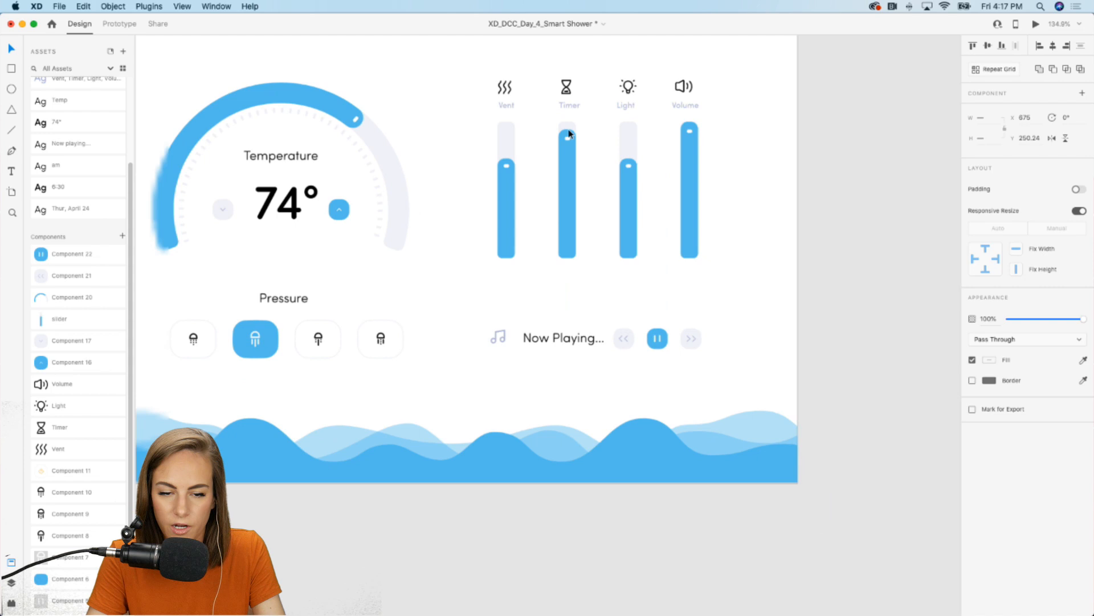
pyautogui.hscroll(-3, 568, 129)
pyautogui.scroll(-3, 569, 132)
pyautogui.click(442, 61)
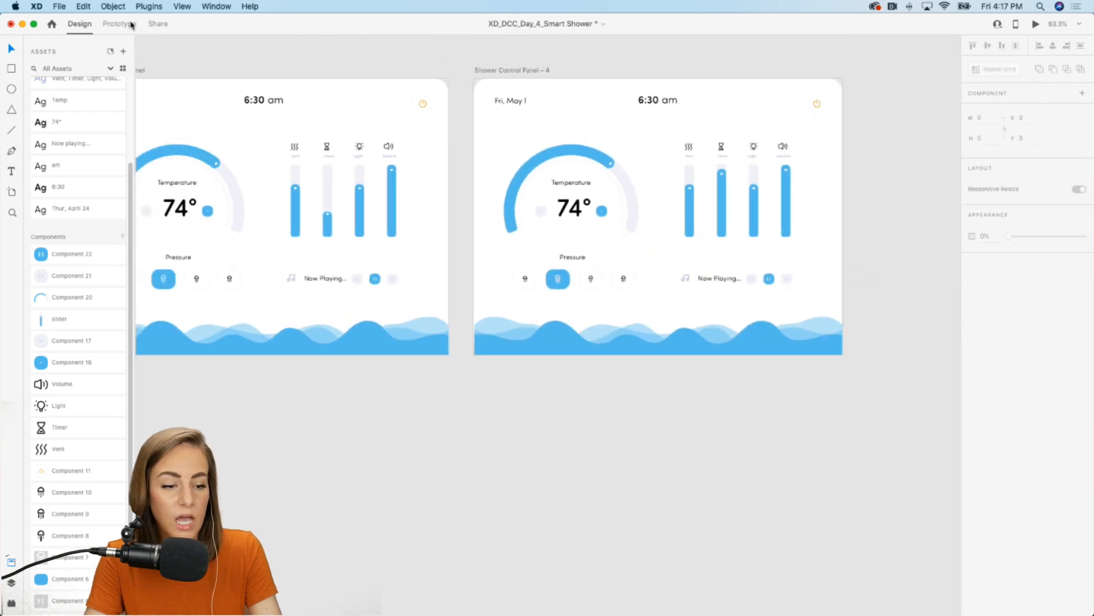
# - In Prototype mode, link the Shower Control Panel artboard to the Shower Control Panel – 4 artboard
pyautogui.click(115, 24)
pyautogui.hscroll(-3, 496, 127)
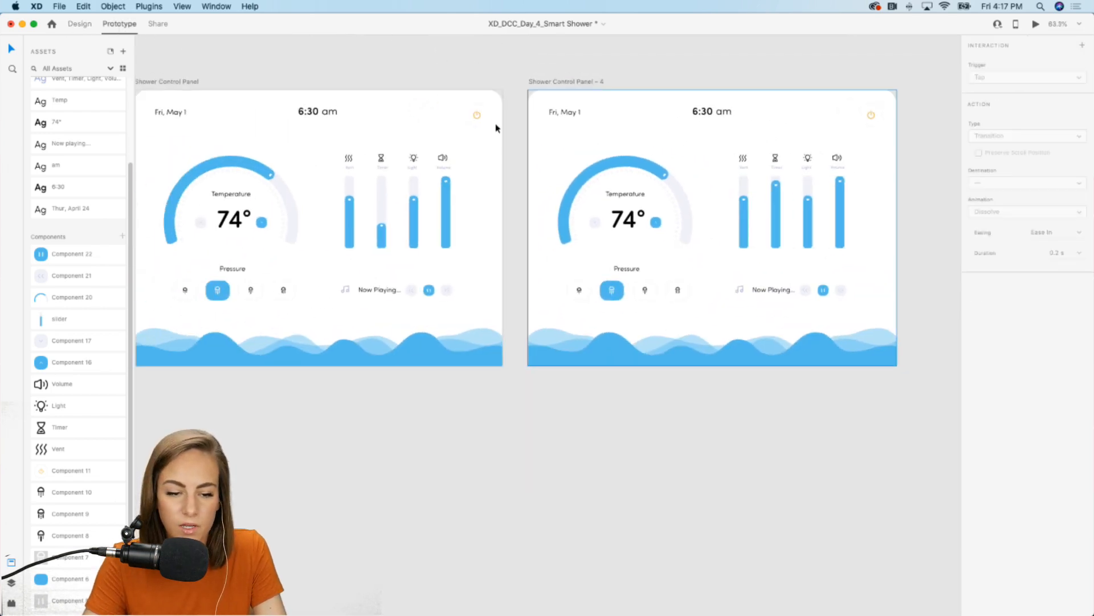
pyautogui.click(203, 94)
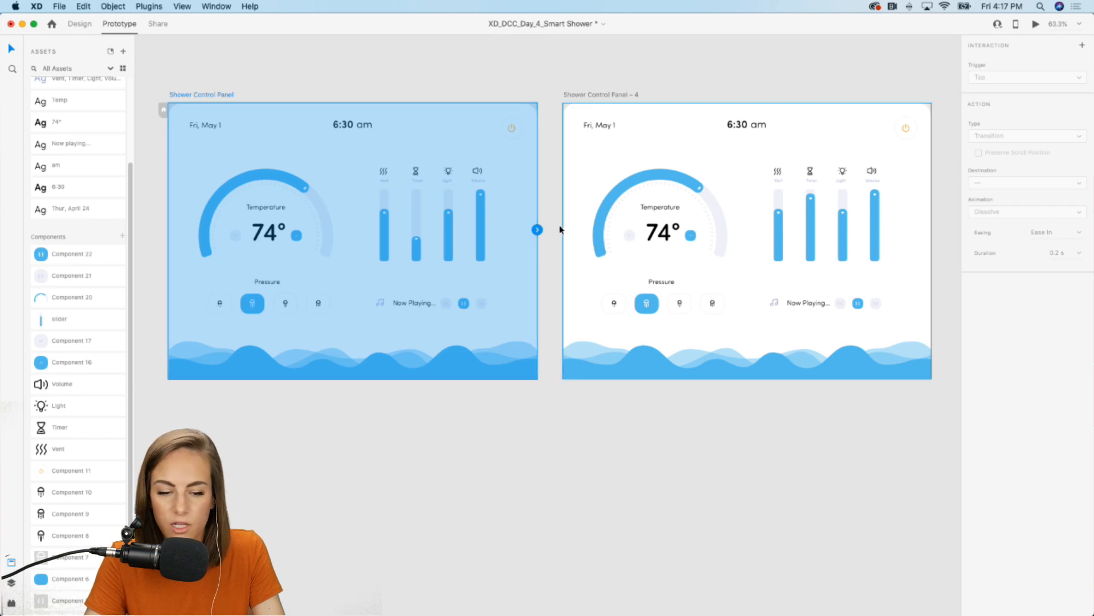
pyautogui.moveTo(537, 230); pyautogui.dragTo(583, 239)
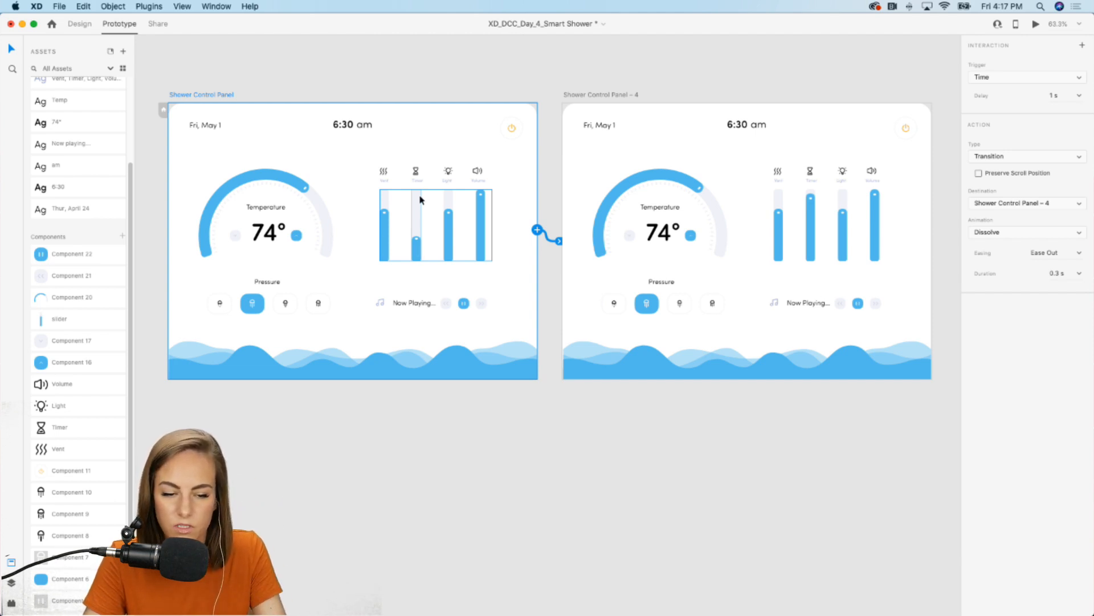
pyautogui.scroll(5, 420, 232)
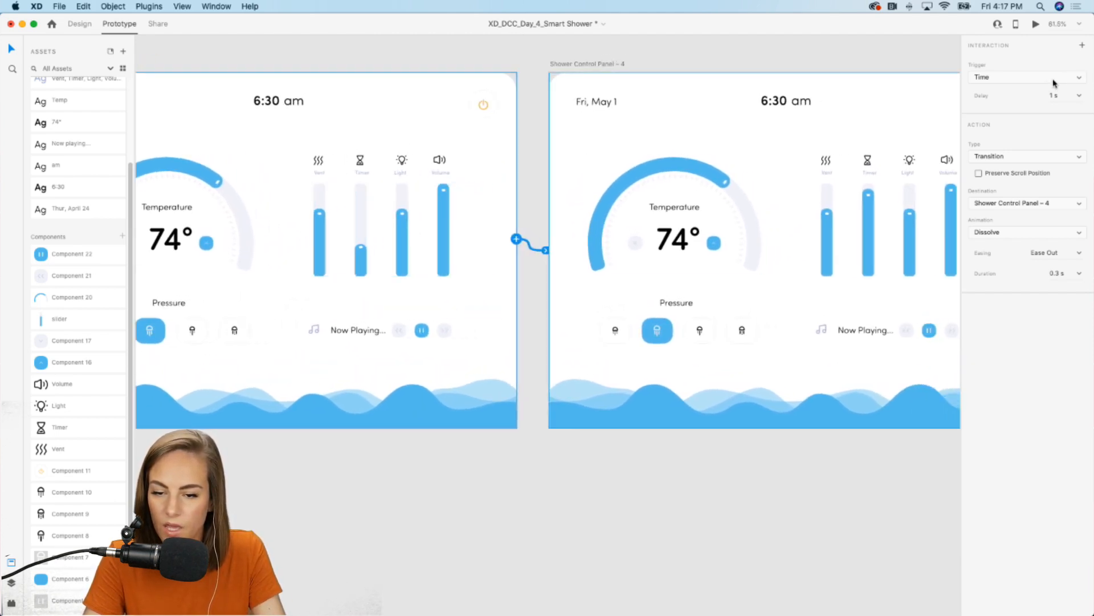
# - Give the link from Shower Control Panel a Voice trigger with the command "Set a timer for 15 minutes."
pyautogui.click(1054, 80)
pyautogui.click(1009, 96)
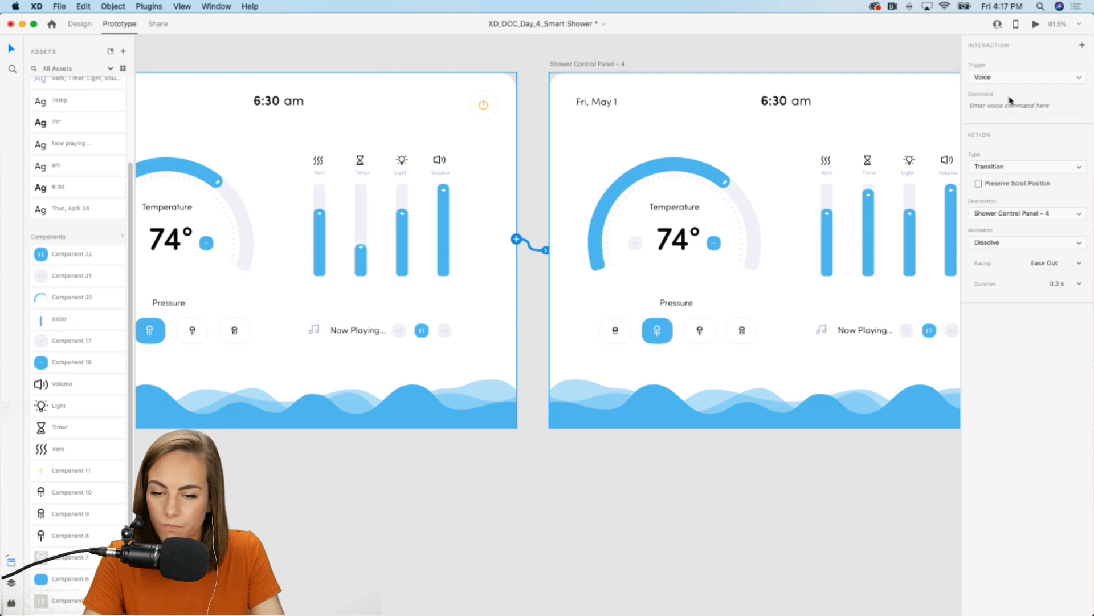
pyautogui.click(991, 105)
pyautogui.write('c')
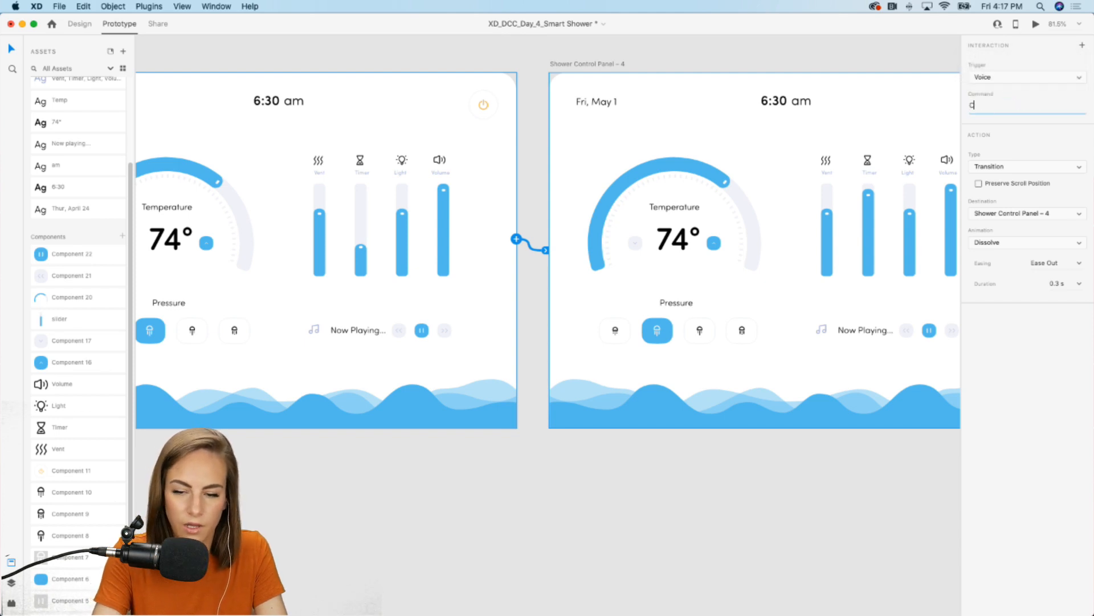
pyautogui.press('BackSpace')
pyautogui.write('Set a timer for 15 minutes.')
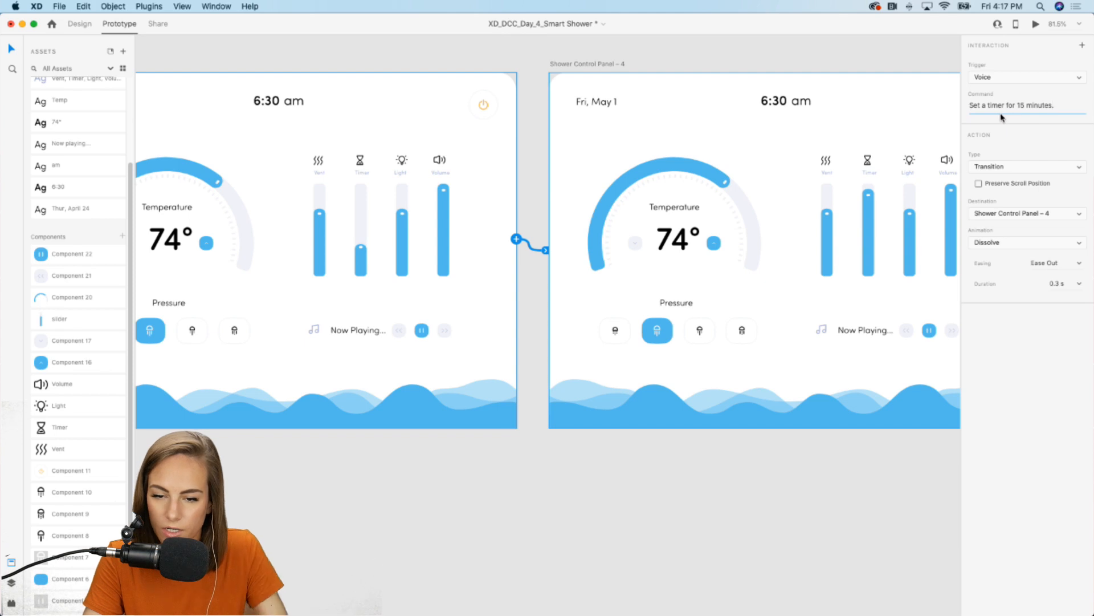
pyautogui.click(1013, 78)
pyautogui.click(1057, 110)
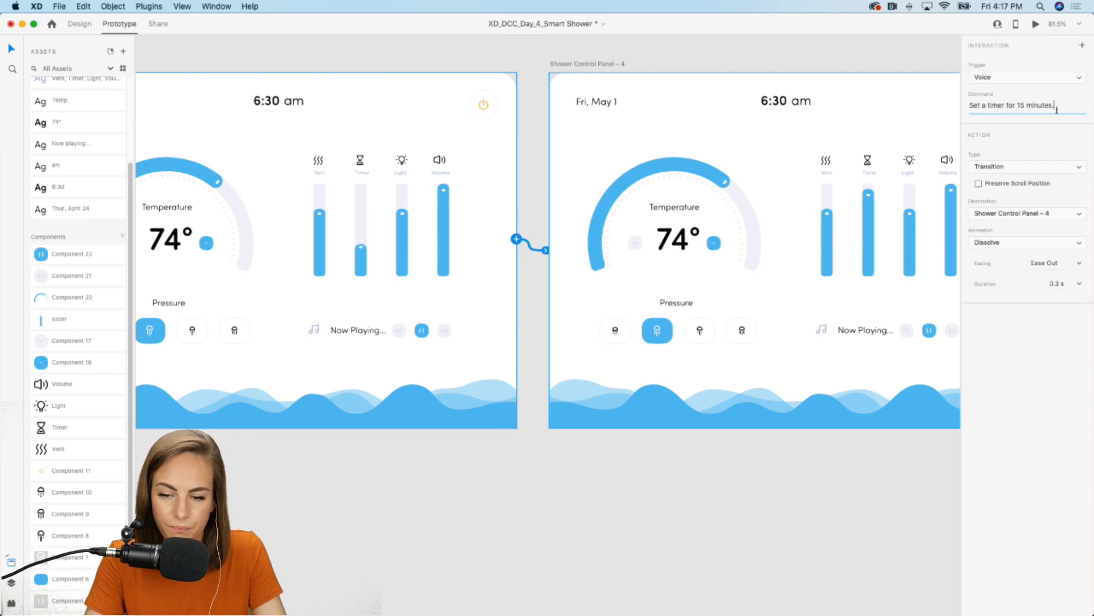
# - Set the link's action to Auto-Animate with Ease Out easing and a 0.6 s duration
pyautogui.click(1007, 167)
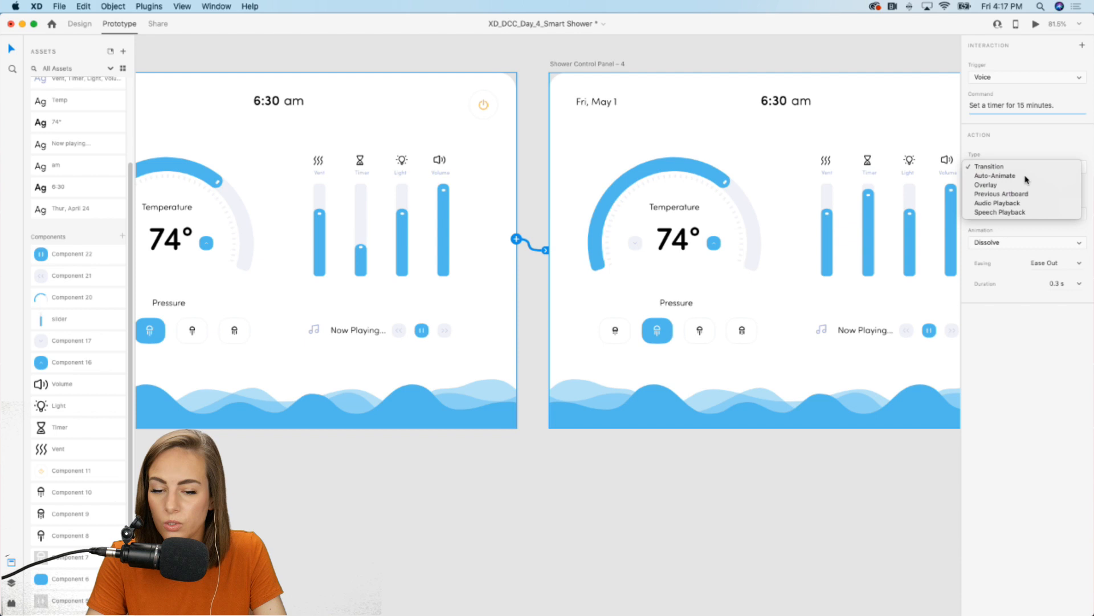
pyautogui.click(1027, 177)
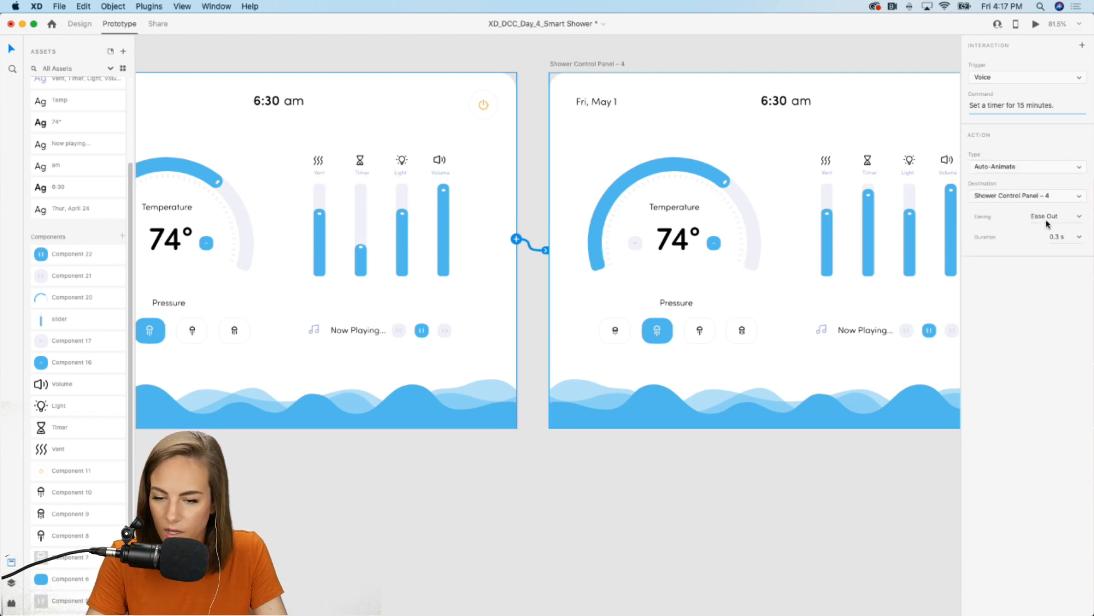
pyautogui.click(1078, 220)
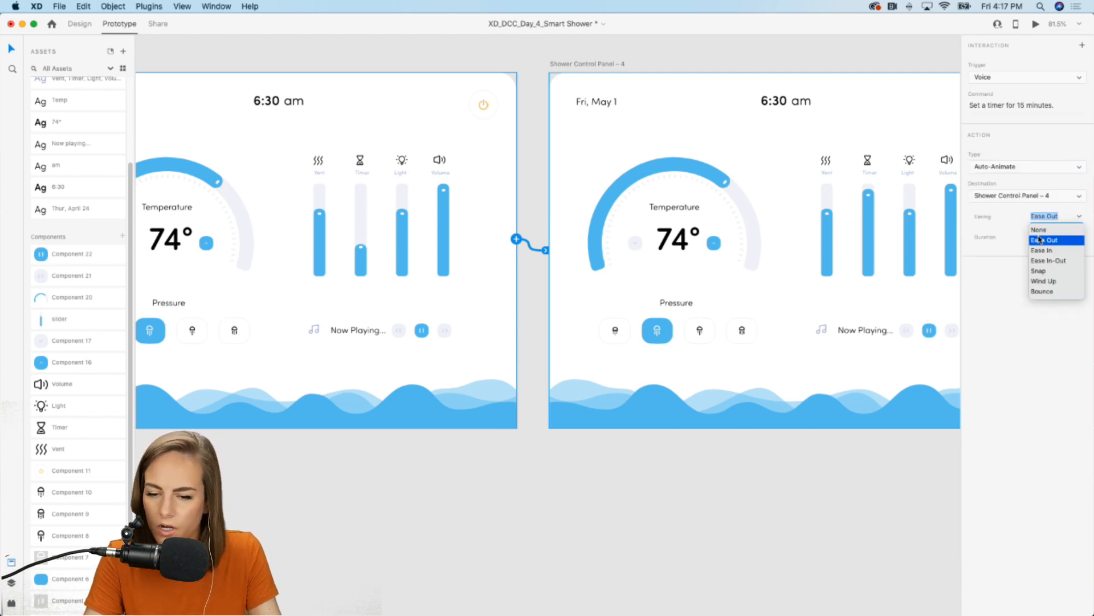
pyautogui.click(970, 299)
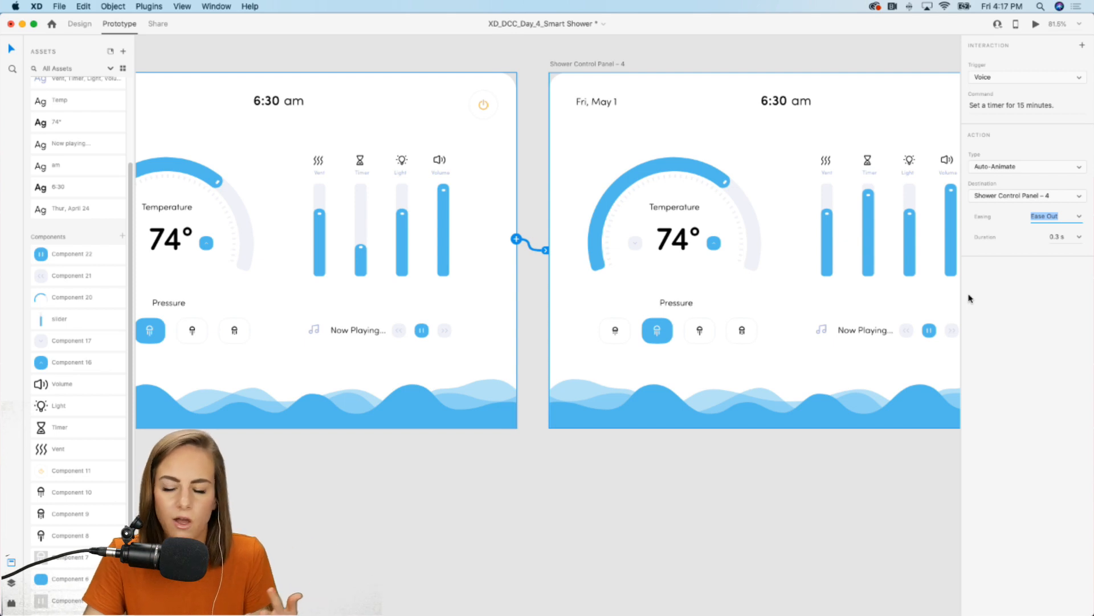
pyautogui.click(1080, 237)
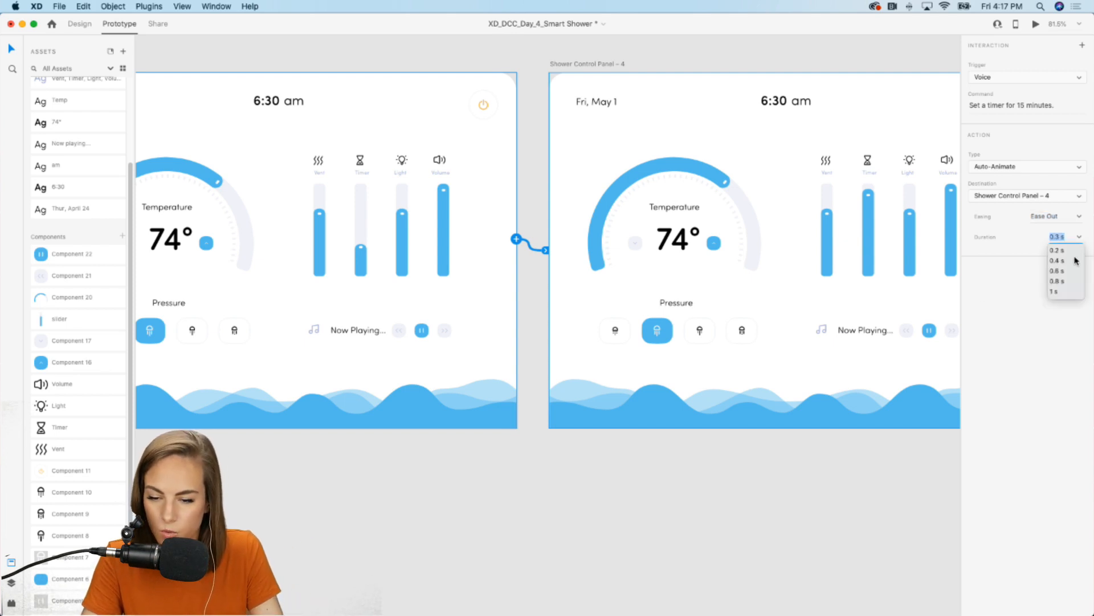
pyautogui.click(873, 58)
# - Add an interaction to the Shower Control Panel – 4 artboard with Audio Playback of the Foley Bell Brass Handbell Ring 01.wav file
pyautogui.hscroll(4, 873, 58)
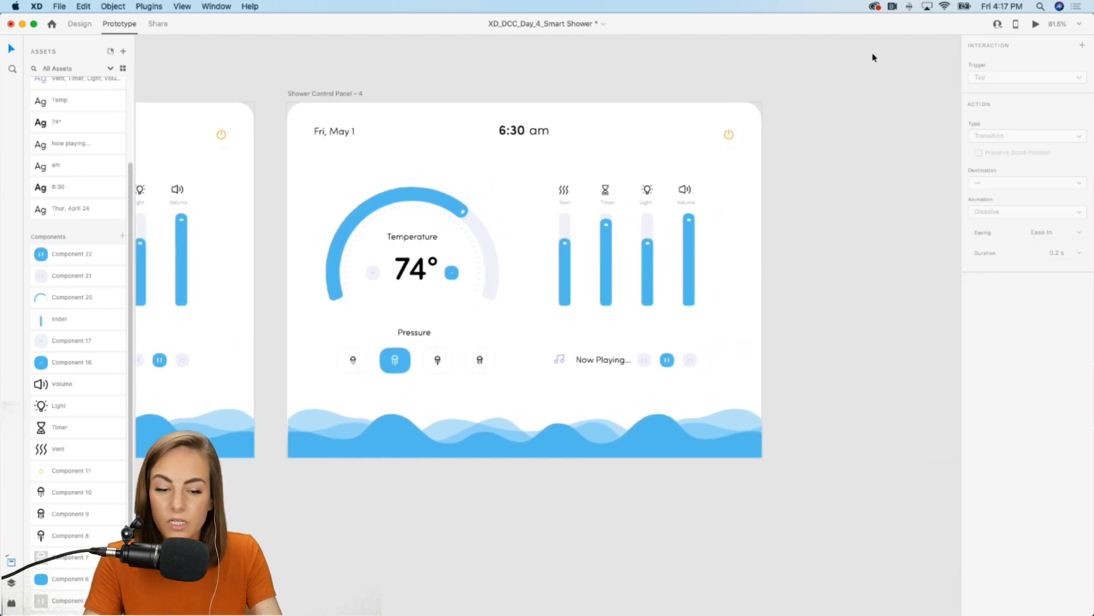
pyautogui.click(335, 95)
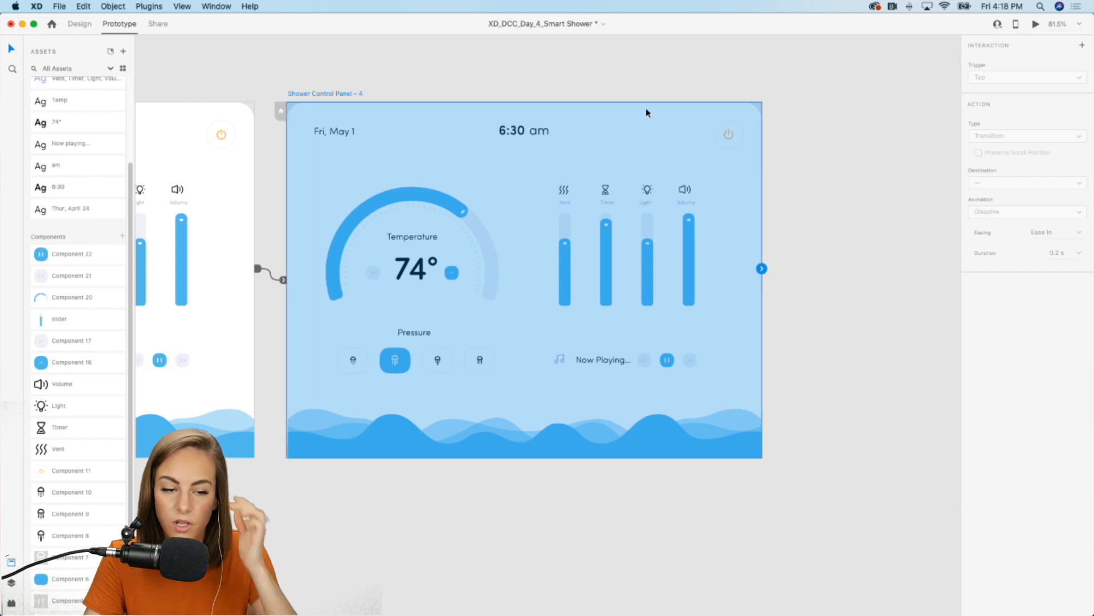
pyautogui.click(762, 268)
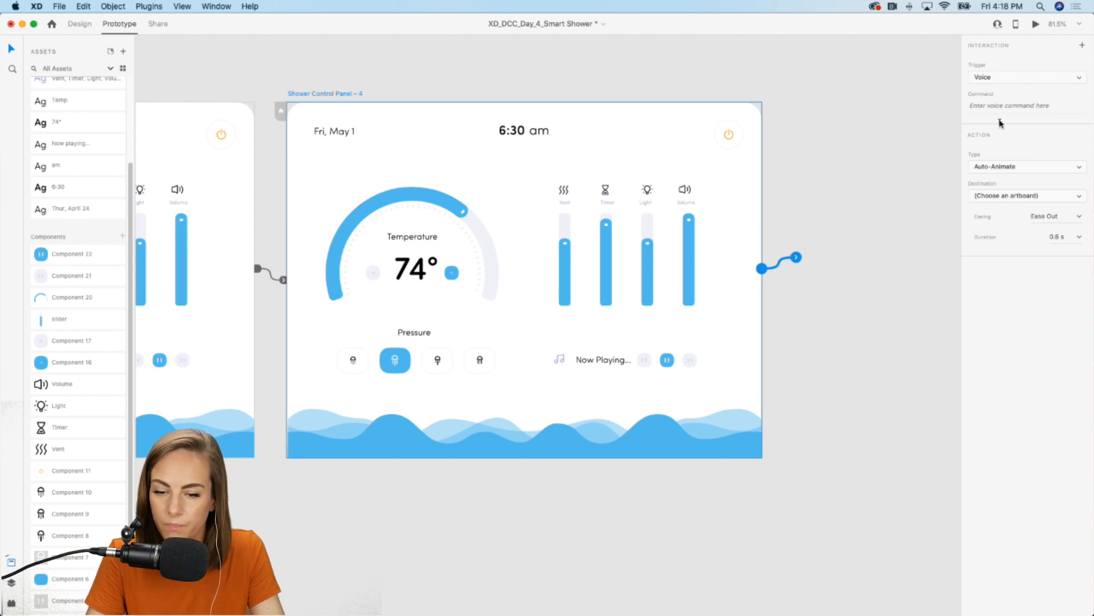
pyautogui.click(991, 167)
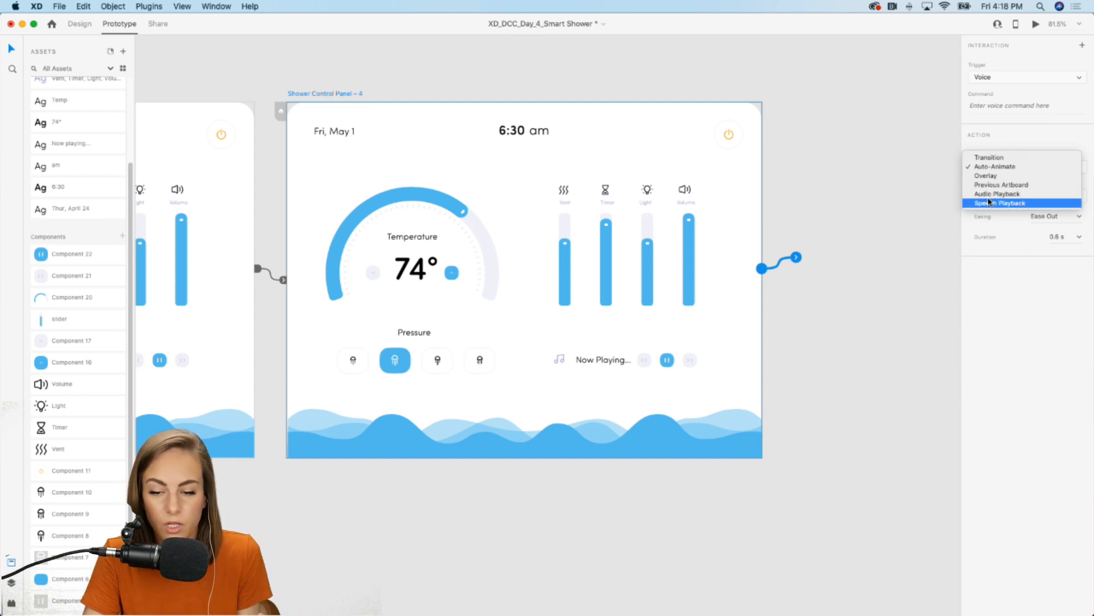
pyautogui.click(991, 193)
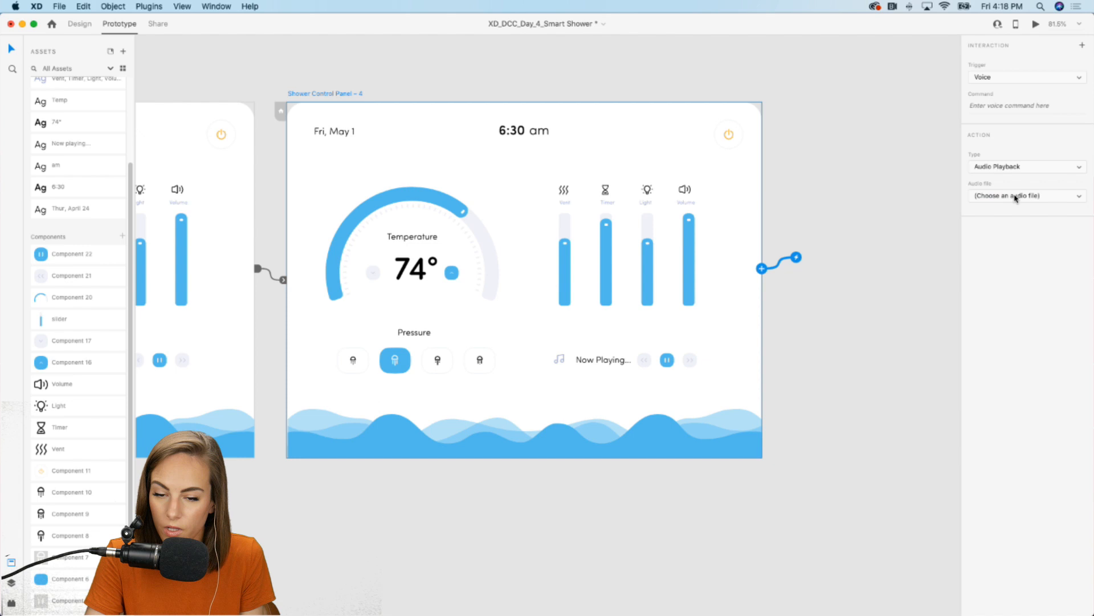
pyautogui.click(1014, 195)
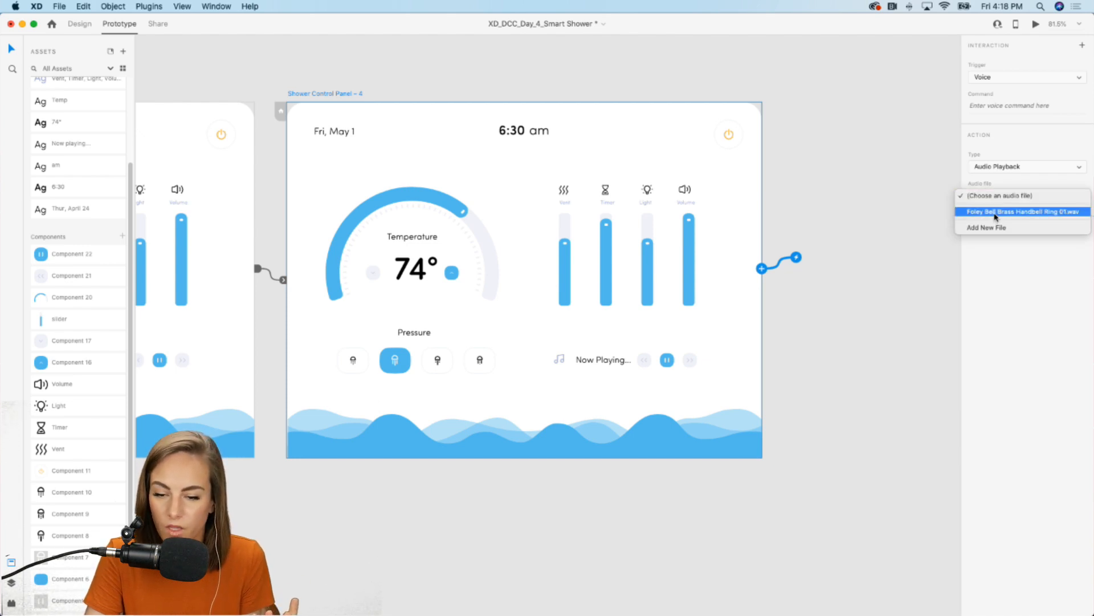
pyautogui.click(1017, 213)
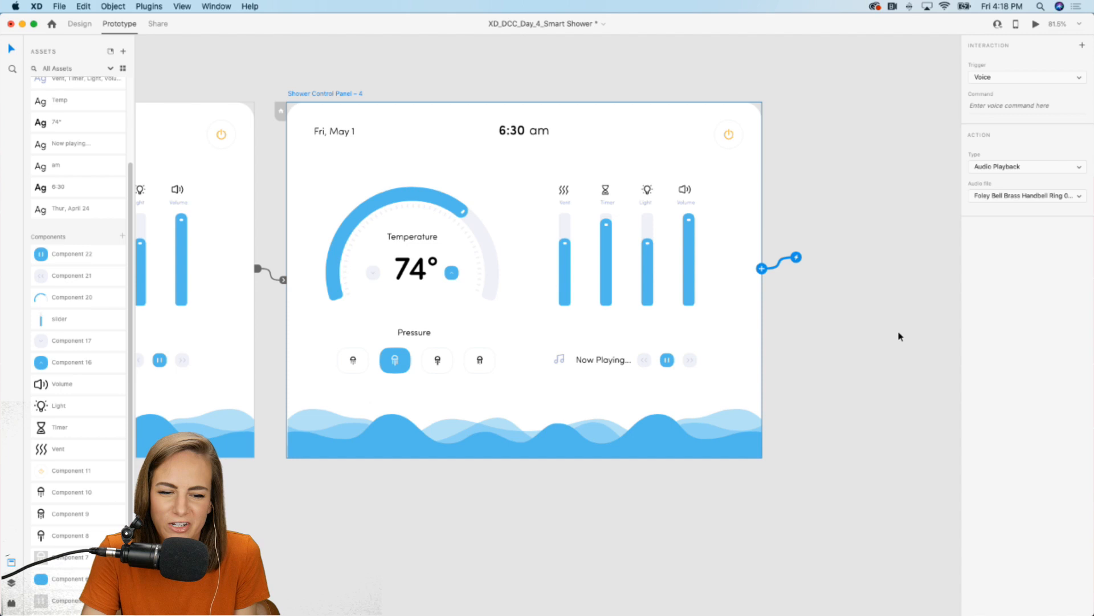
pyautogui.click(867, 336)
# - Preview the prototype from the Shower Control Panel artboard to test the voice command, and close the preview
pyautogui.hscroll(-2, 867, 337)
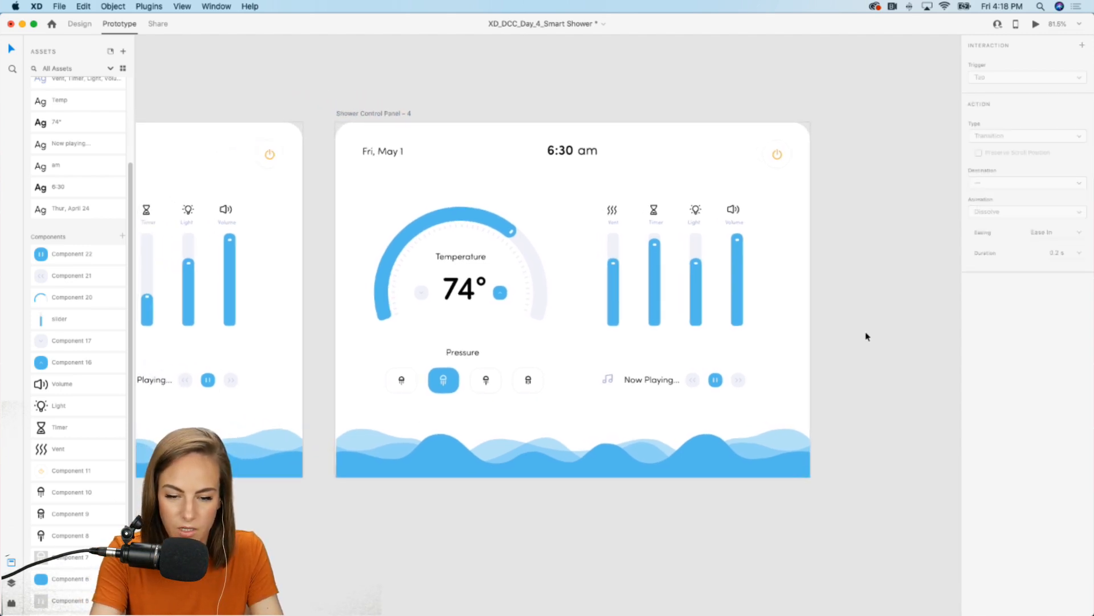
pyautogui.hscroll(-5, 559, 137)
pyautogui.click(230, 123)
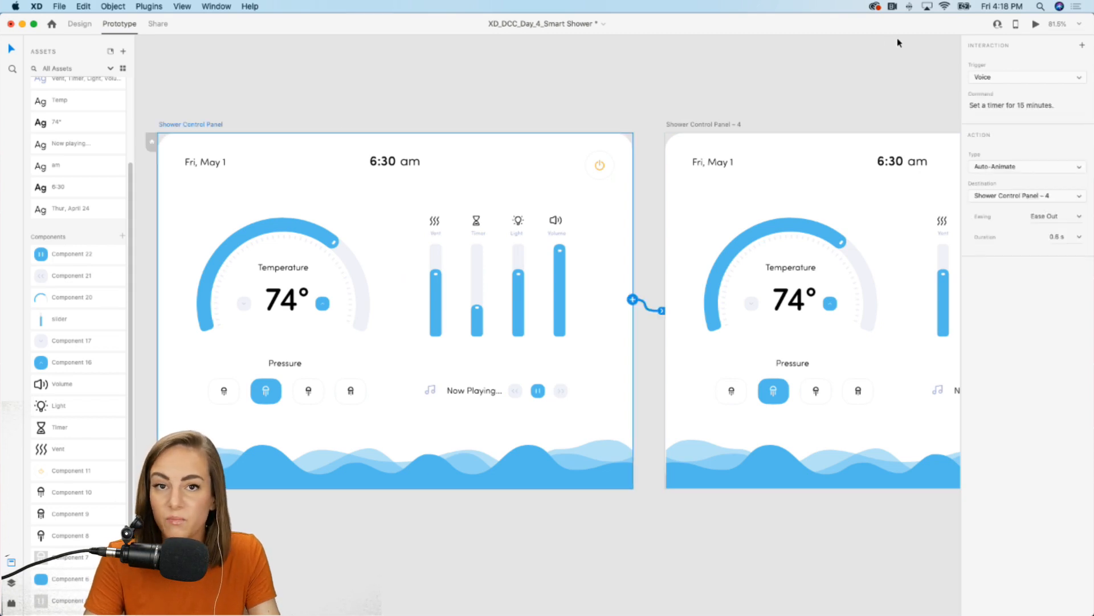
pyautogui.click(1036, 24)
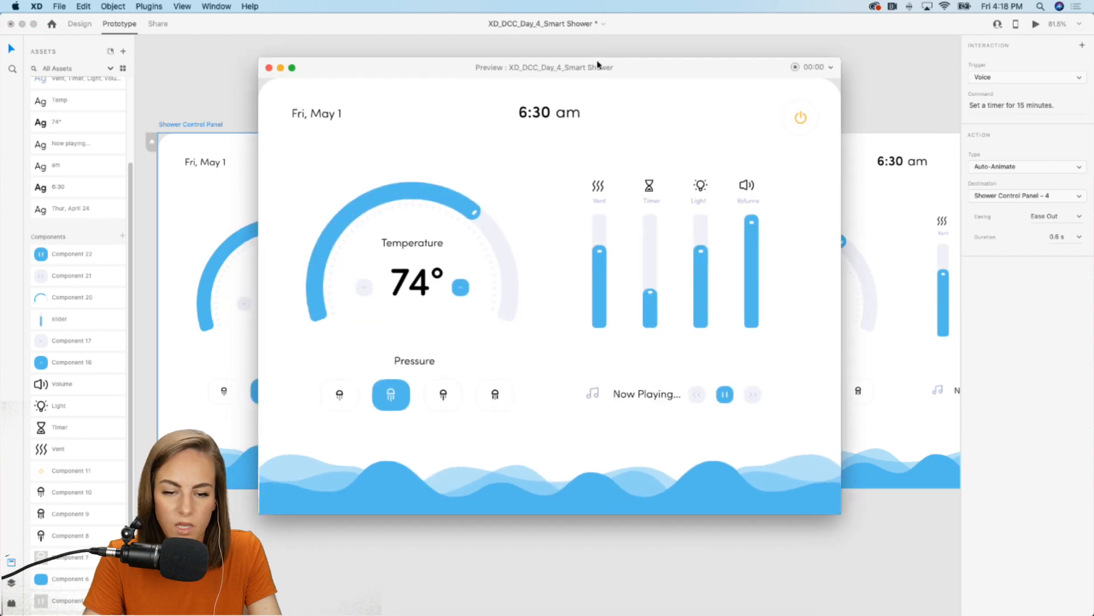
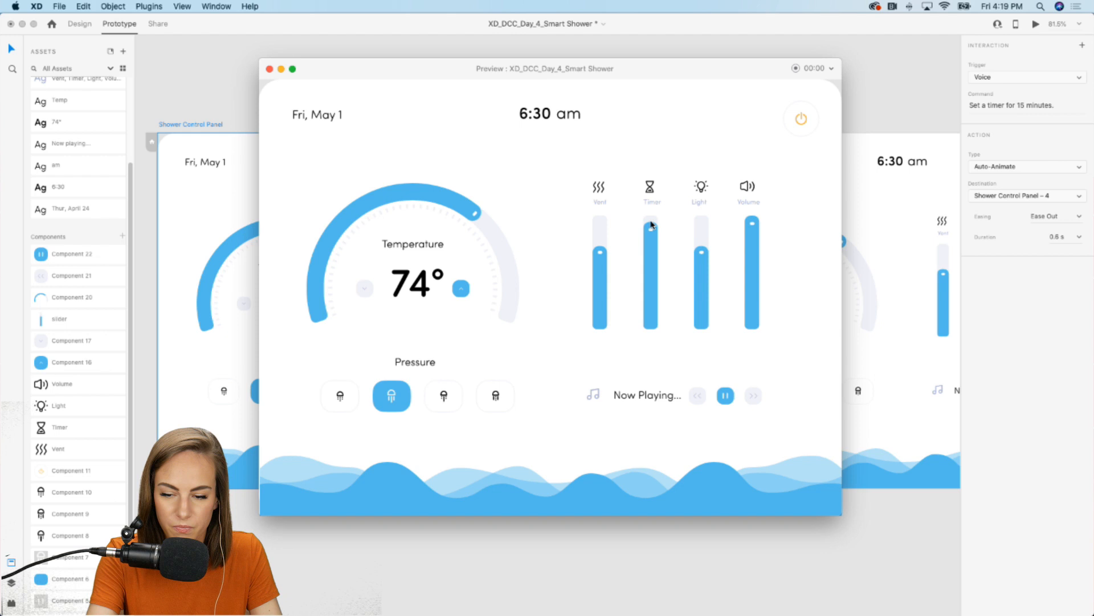
pyautogui.click(270, 68)
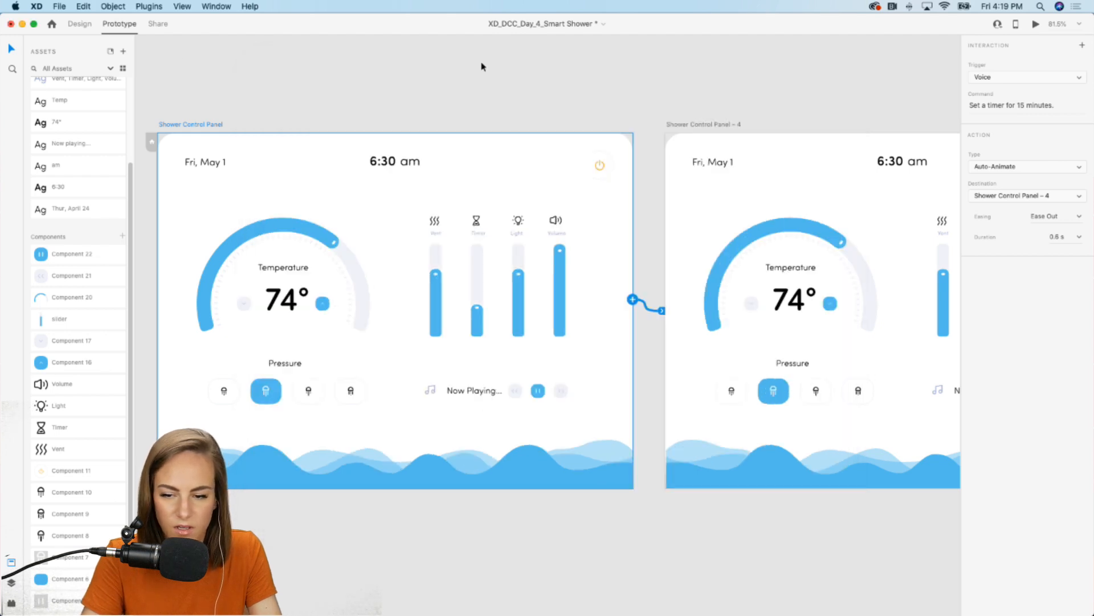
# - Change the trigger of the Shower Control Panel – 4 artboard's interaction to Time
pyautogui.hscroll(3, 482, 66)
pyautogui.click(590, 125)
pyautogui.hscroll(5, 591, 129)
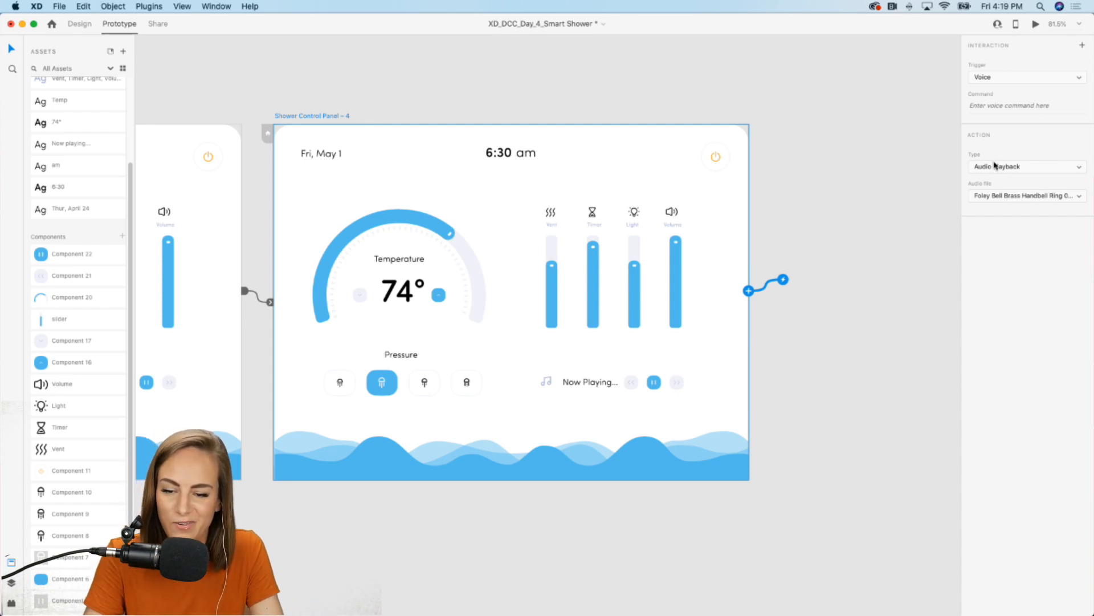
pyautogui.click(1009, 75)
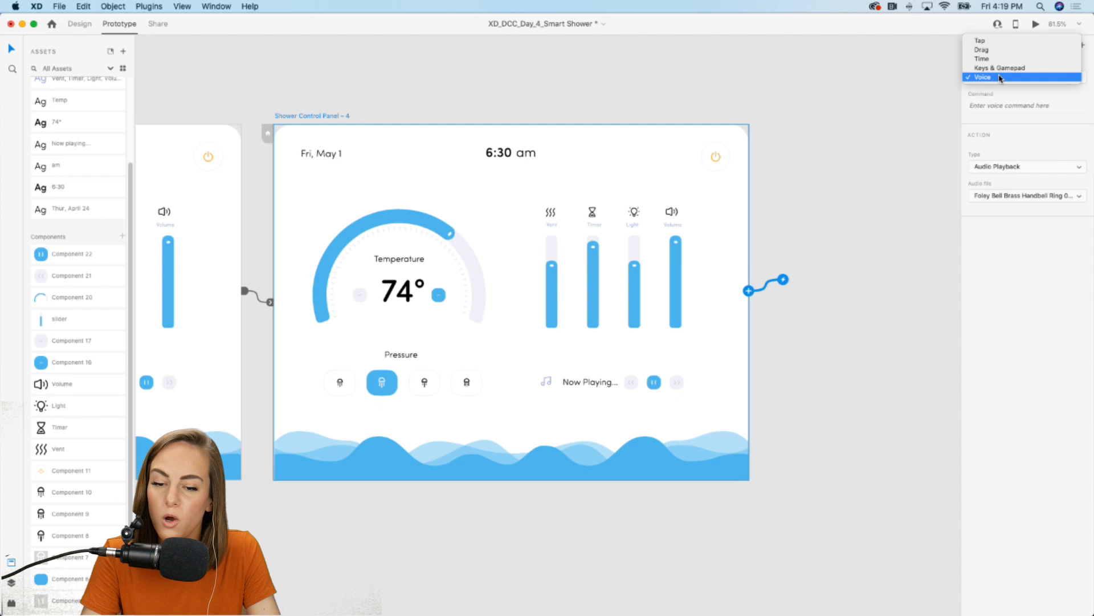
pyautogui.click(992, 60)
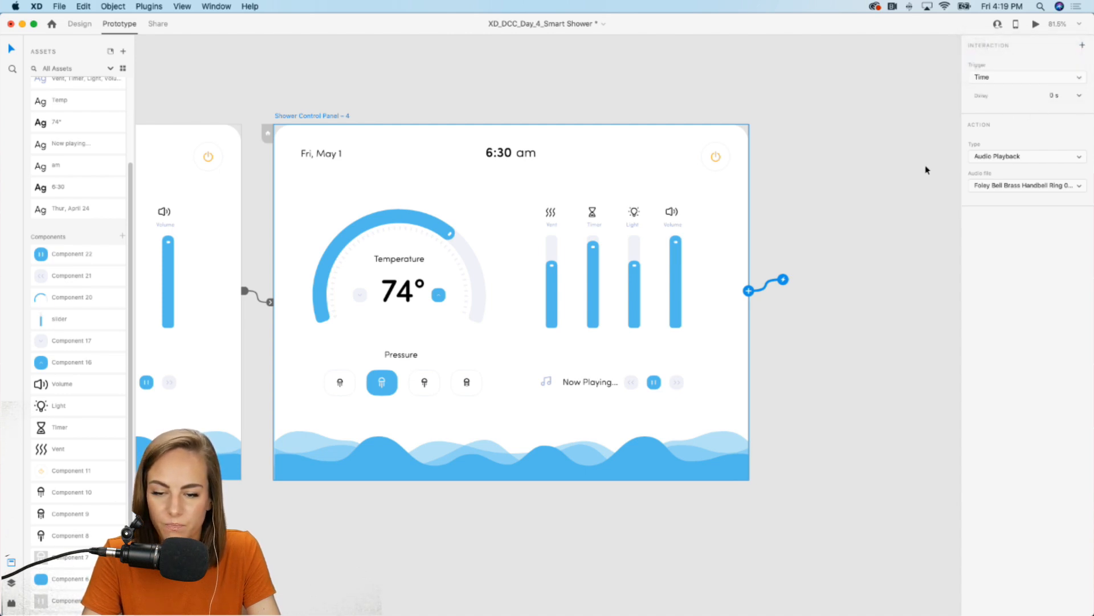
# - Change its action to Speech Playback in the Joanna voice with the speech "A timer has been set for 15 minutes."
pyautogui.click(1034, 160)
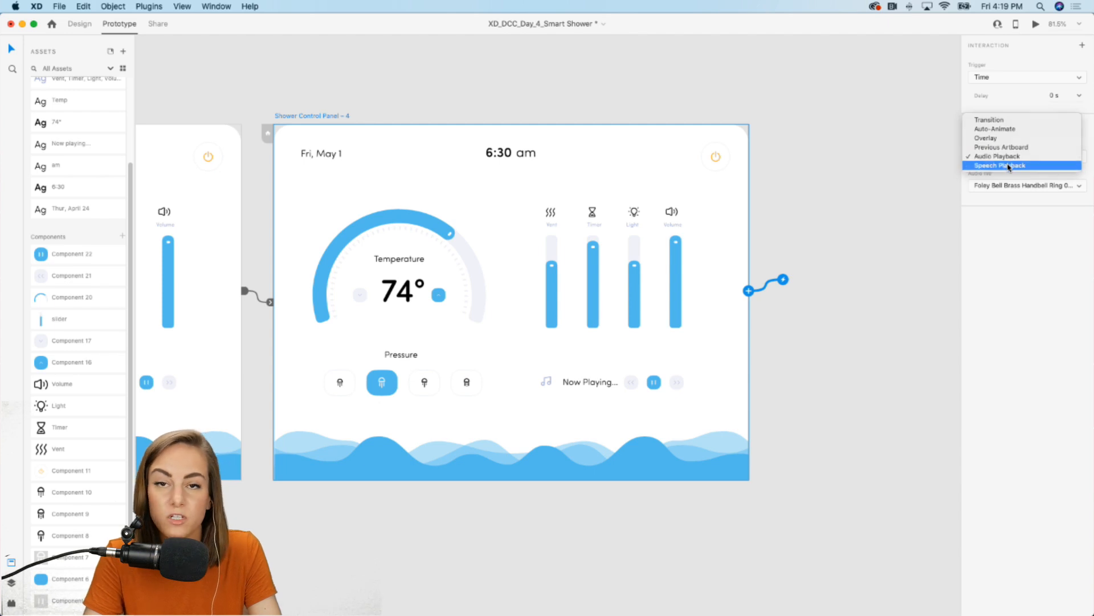
pyautogui.click(1011, 165)
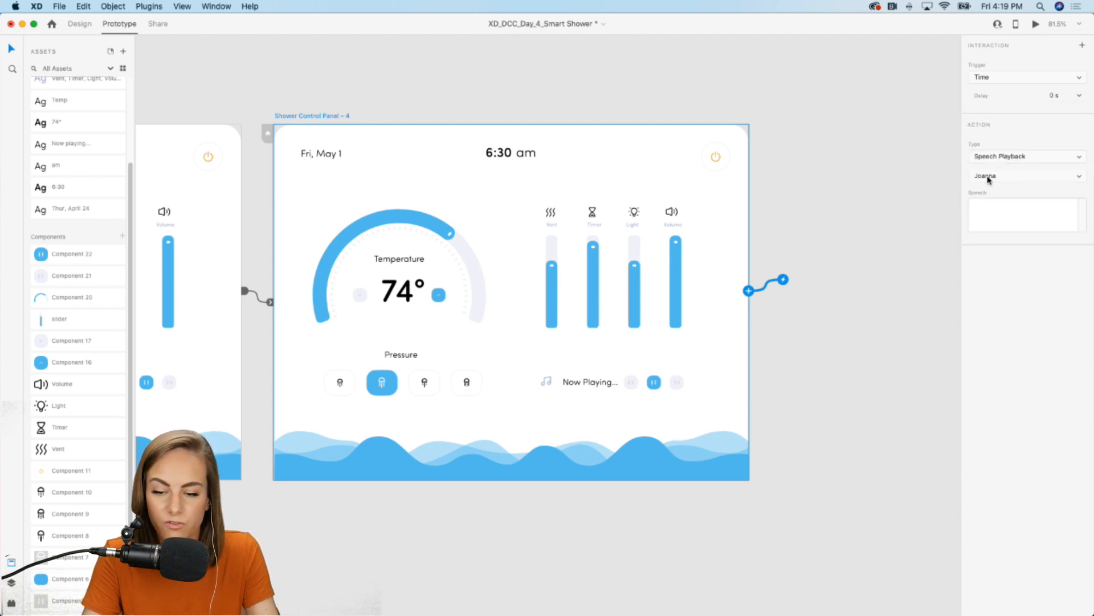
pyautogui.click(988, 178)
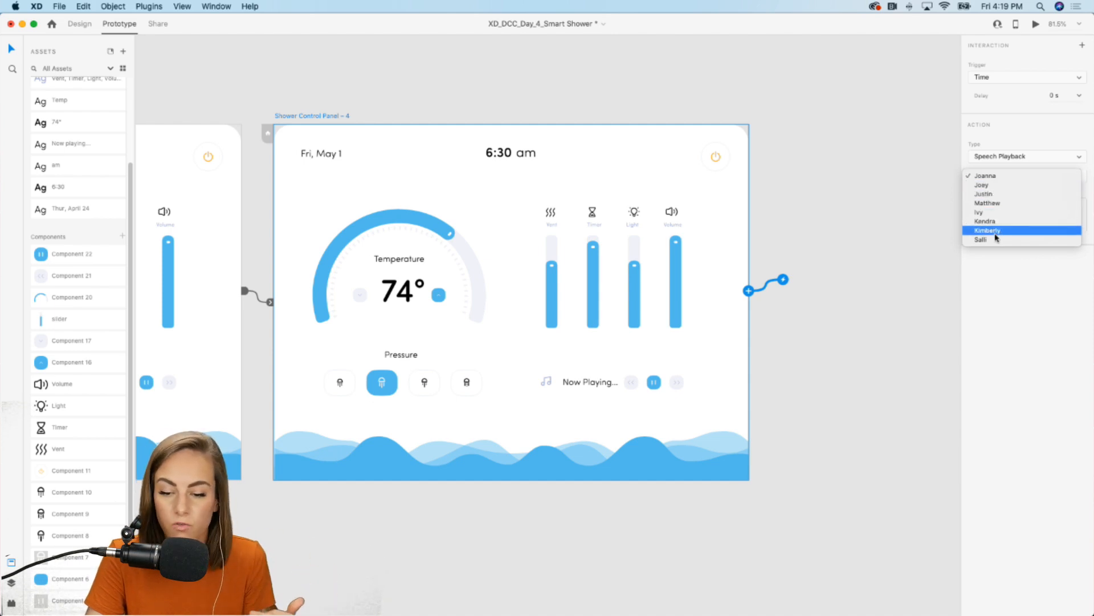
pyautogui.click(990, 278)
pyautogui.click(1005, 214)
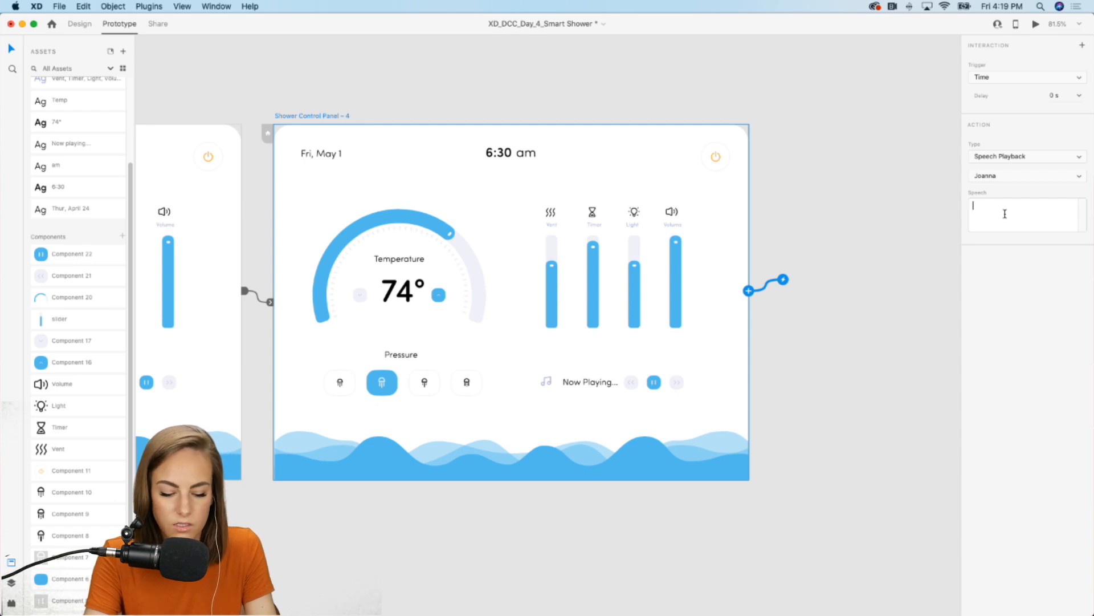
pyautogui.write('A timer has been')
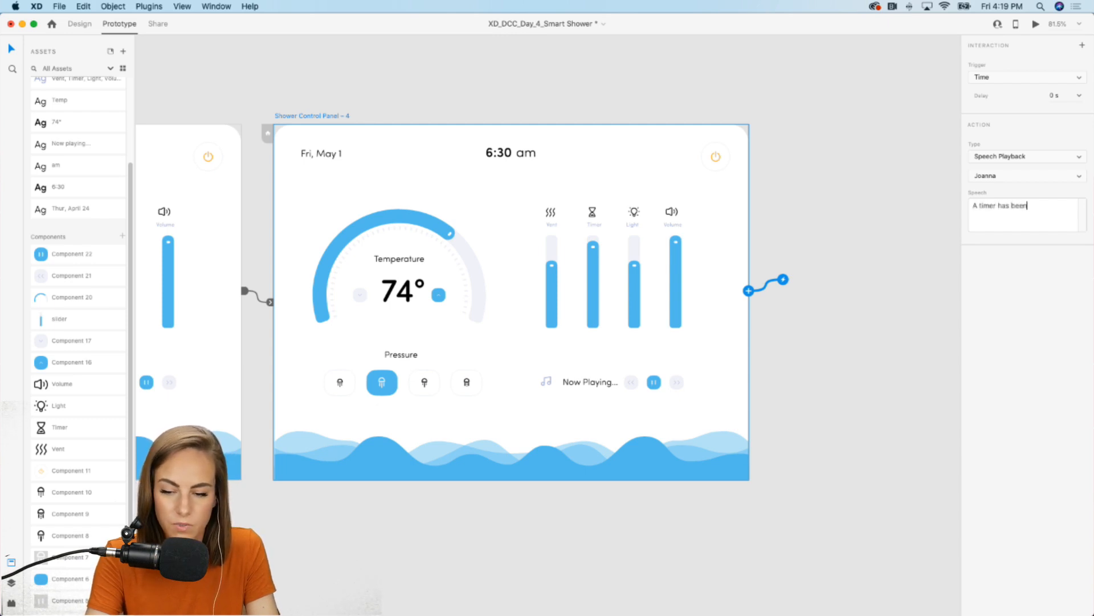
pyautogui.write(' set for 15')
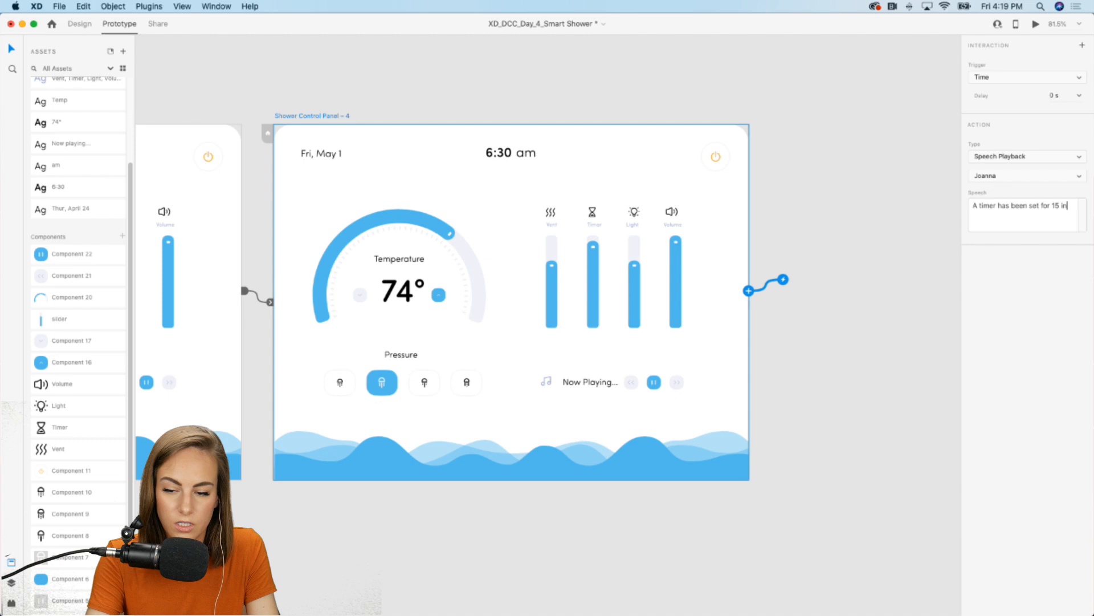
pyautogui.write(' minutes')
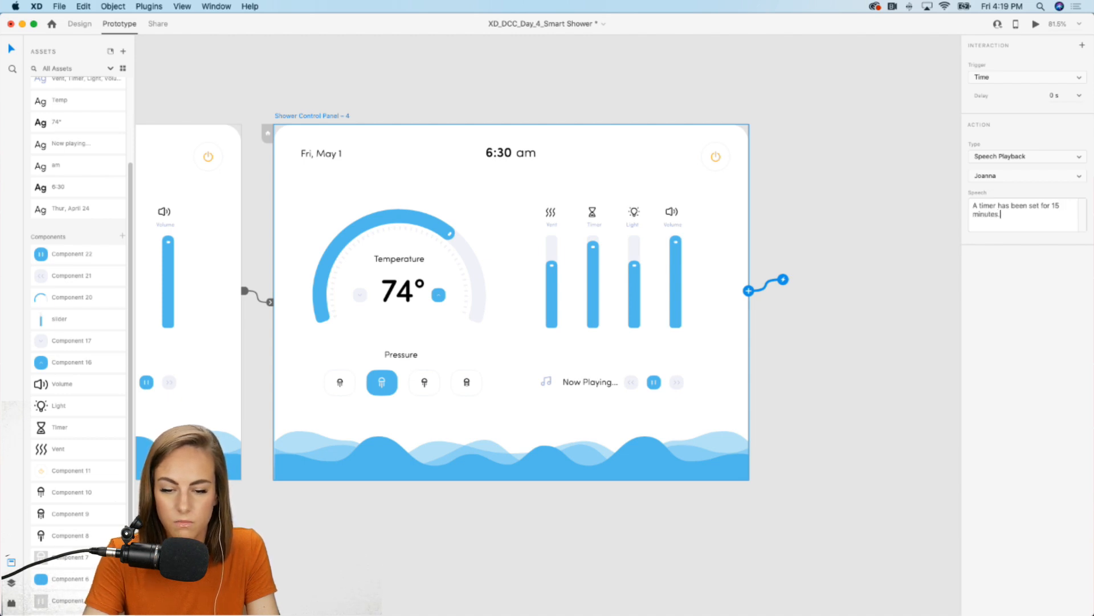
pyautogui.write('.')
pyautogui.click(886, 199)
# - Open the prototype preview with no artboard selected to check its starting screen, and close it
pyautogui.hscroll(-5, 892, 182)
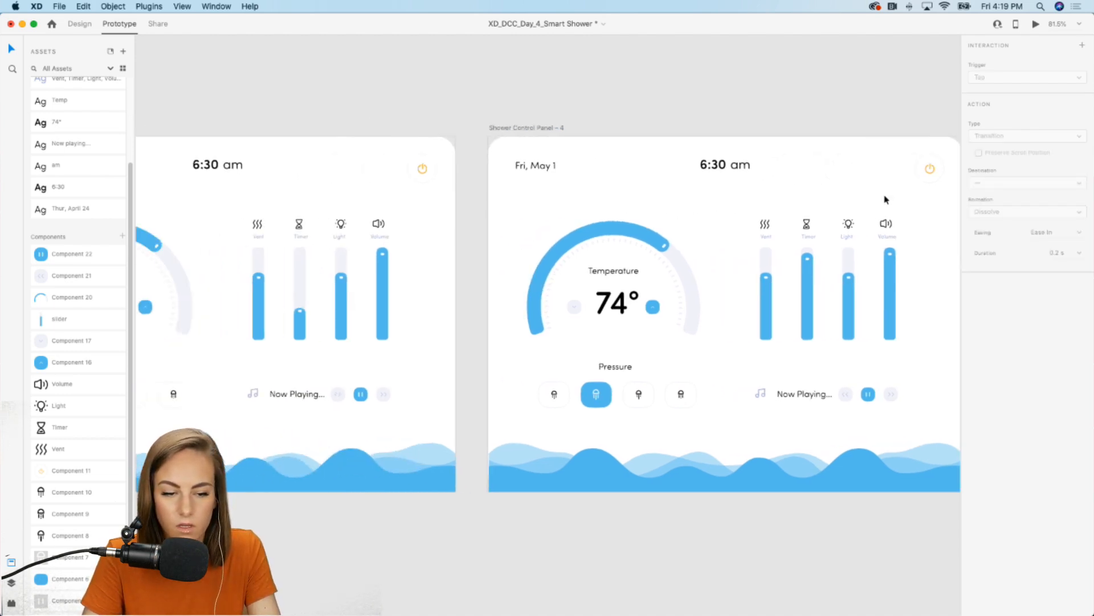
pyautogui.click(1036, 24)
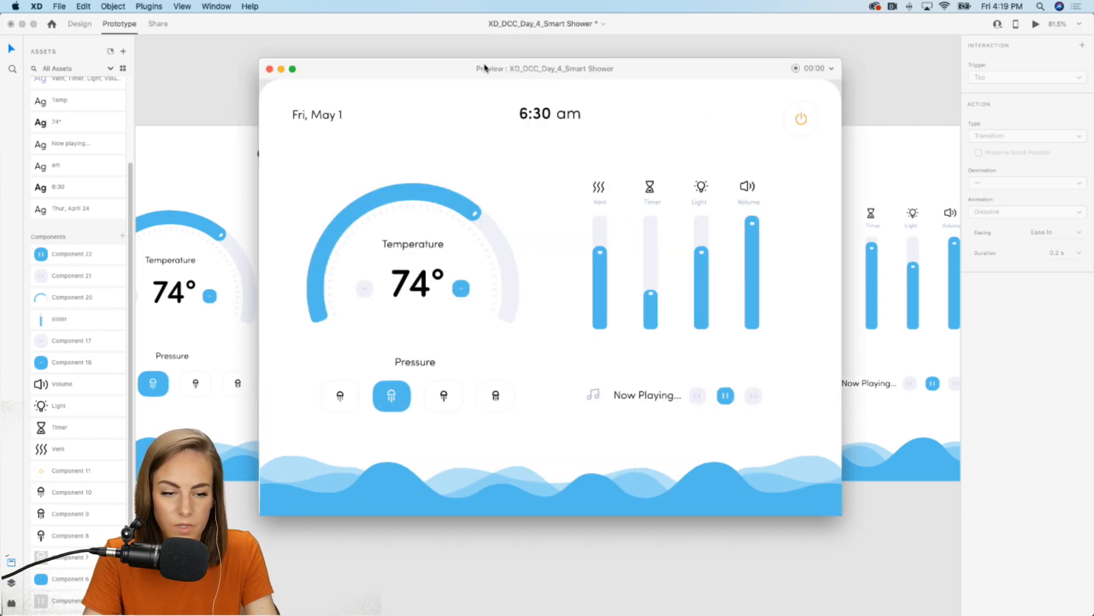
pyautogui.click(269, 69)
# - Set the Shower Control Panel artboard as the prototype's home screen
pyautogui.hscroll(-5, 270, 75)
pyautogui.click(358, 116)
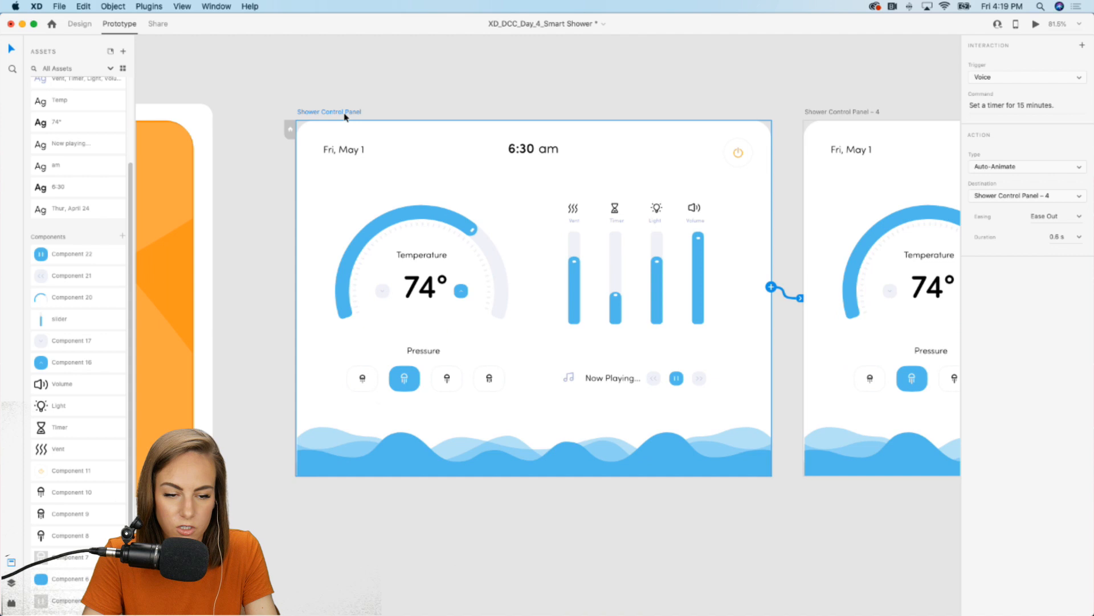
pyautogui.hscroll(1, 557, 97)
pyautogui.click(253, 125)
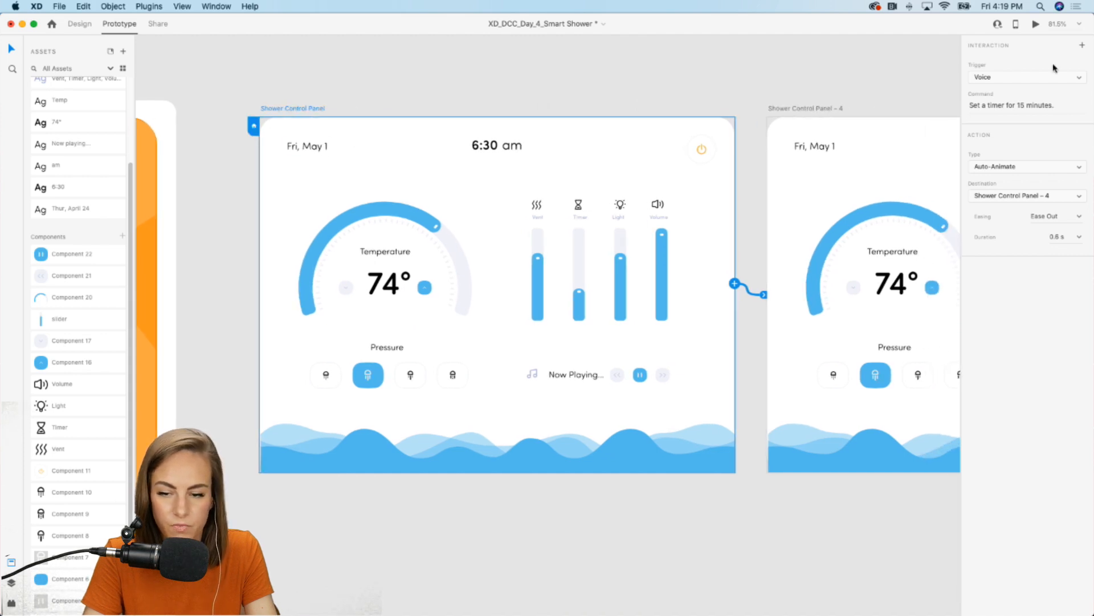
# - Preview the voice-triggered timer animation starting from the Shower Control Panel artboard, and close the preview
pyautogui.click(1036, 24)
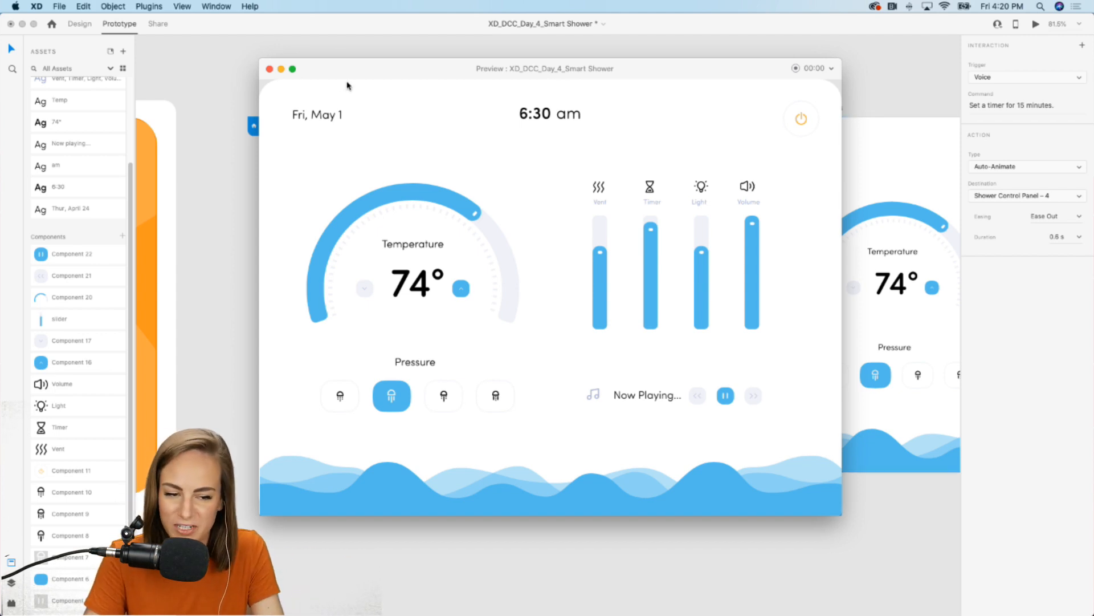
pyautogui.click(270, 69)
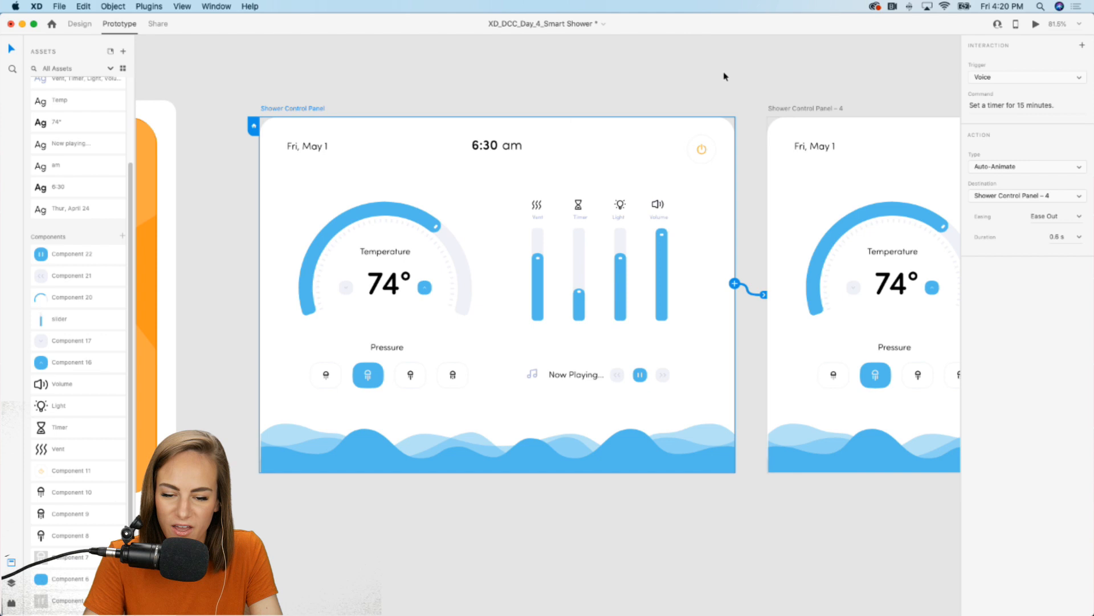
# - Review the available action types and triggers for the Shower Control Panel – 4 artboard's speech interaction without changing them, and deselect the artboard
pyautogui.hscroll(10, 727, 77)
pyautogui.click(366, 128)
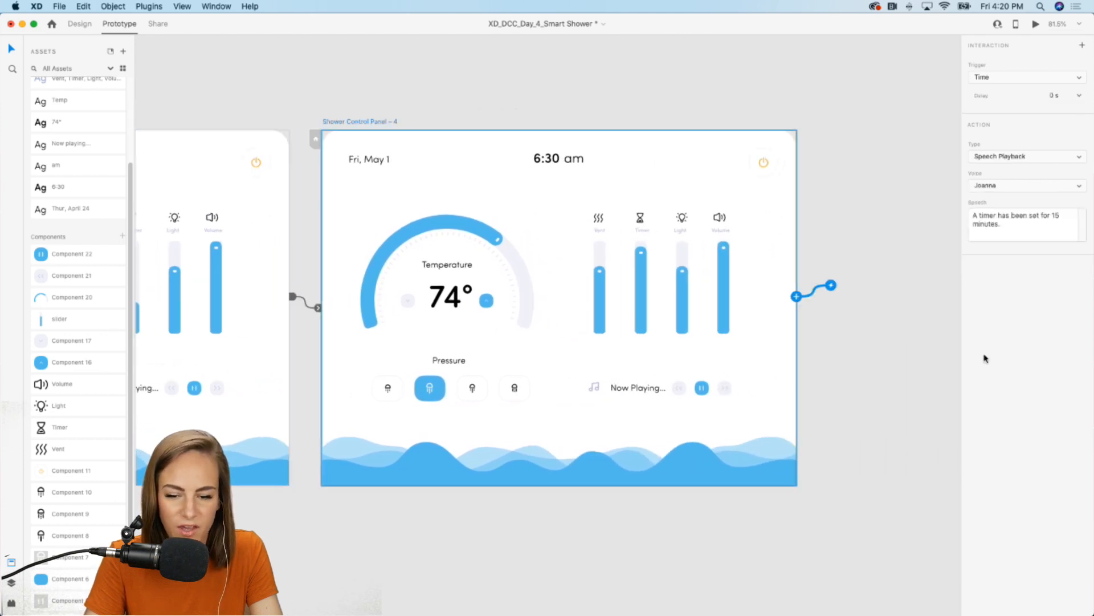
pyautogui.click(1054, 158)
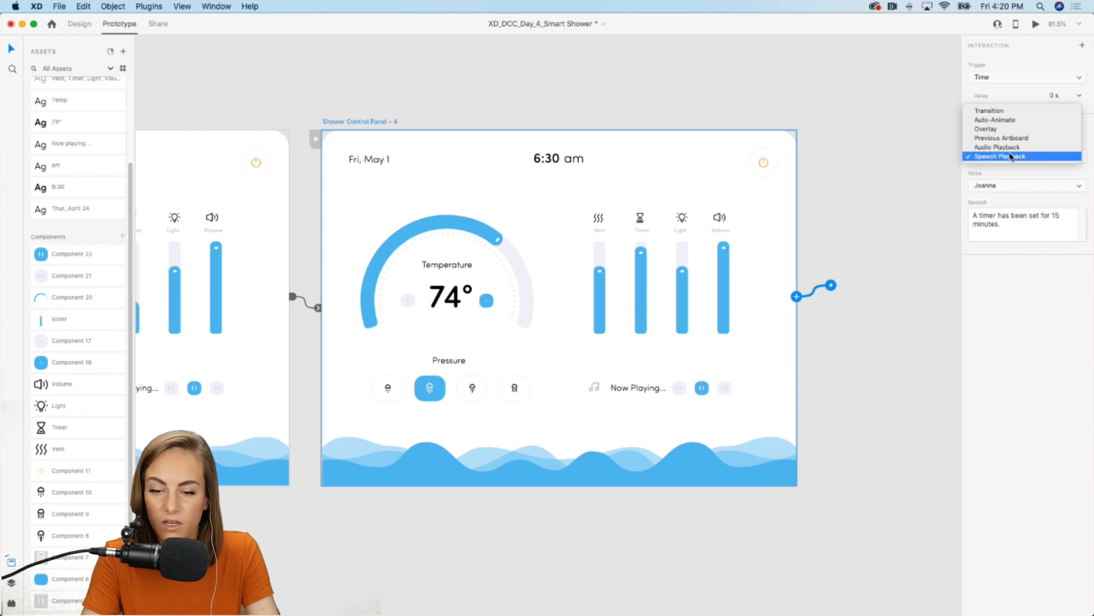
pyautogui.click(1012, 310)
pyautogui.click(998, 80)
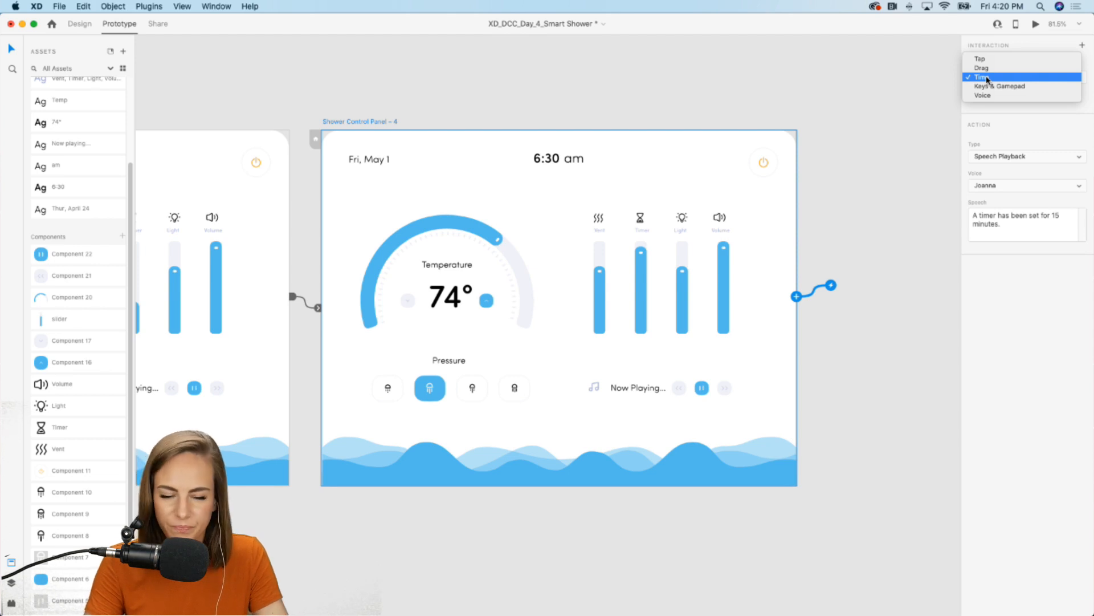
pyautogui.click(1006, 390)
pyautogui.click(857, 227)
# - Save the smart shower document
pyautogui.scroll(-3, 858, 228)
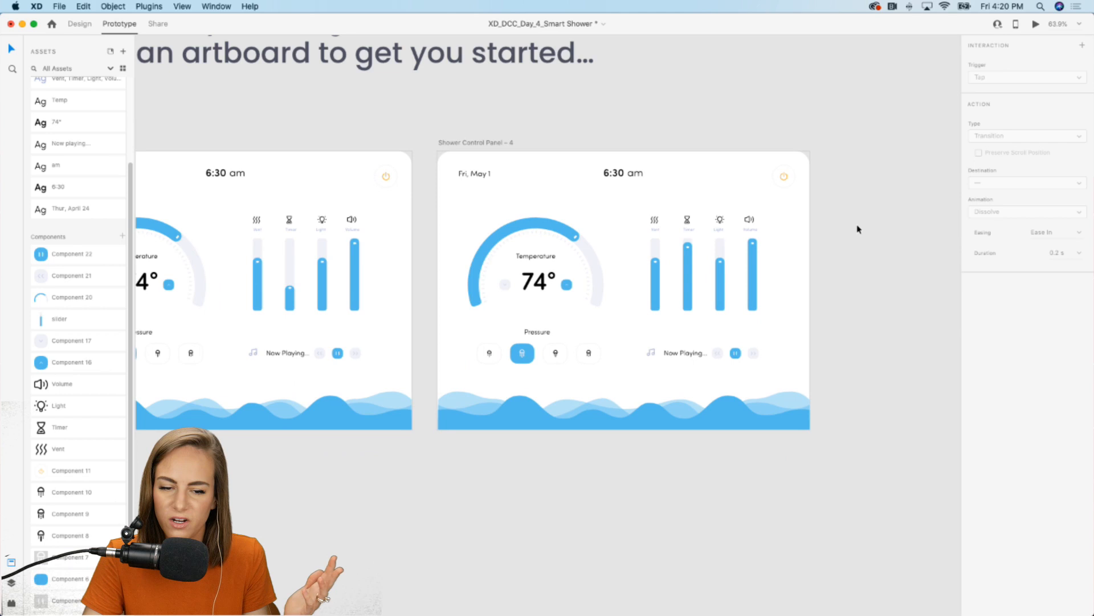
pyautogui.hscroll(-5, 858, 228)
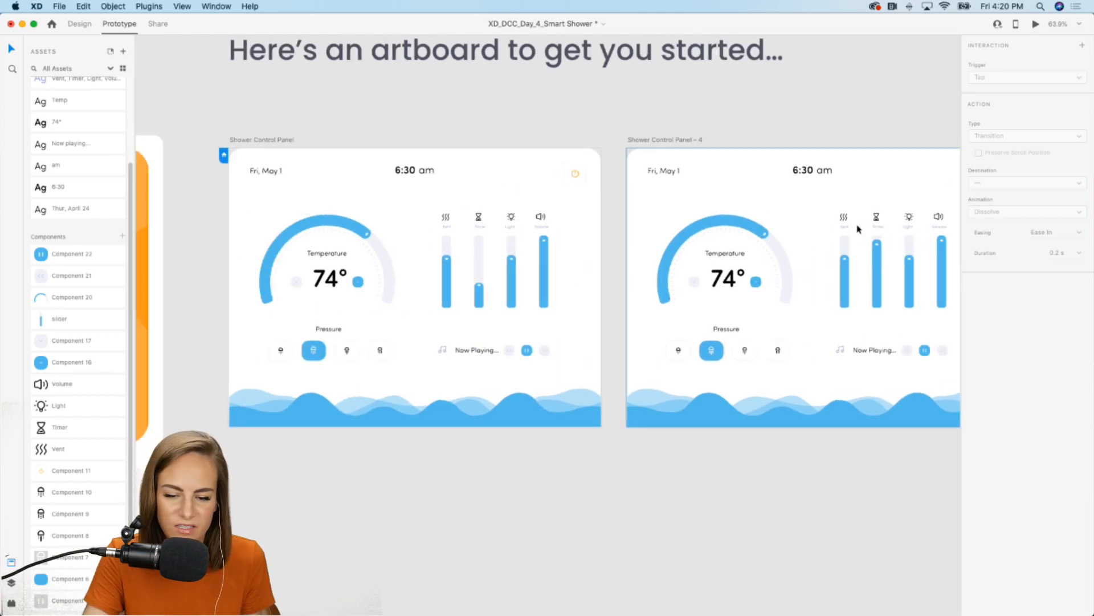
pyautogui.scroll(3, 858, 210)
pyautogui.hscroll(-8, 858, 209)
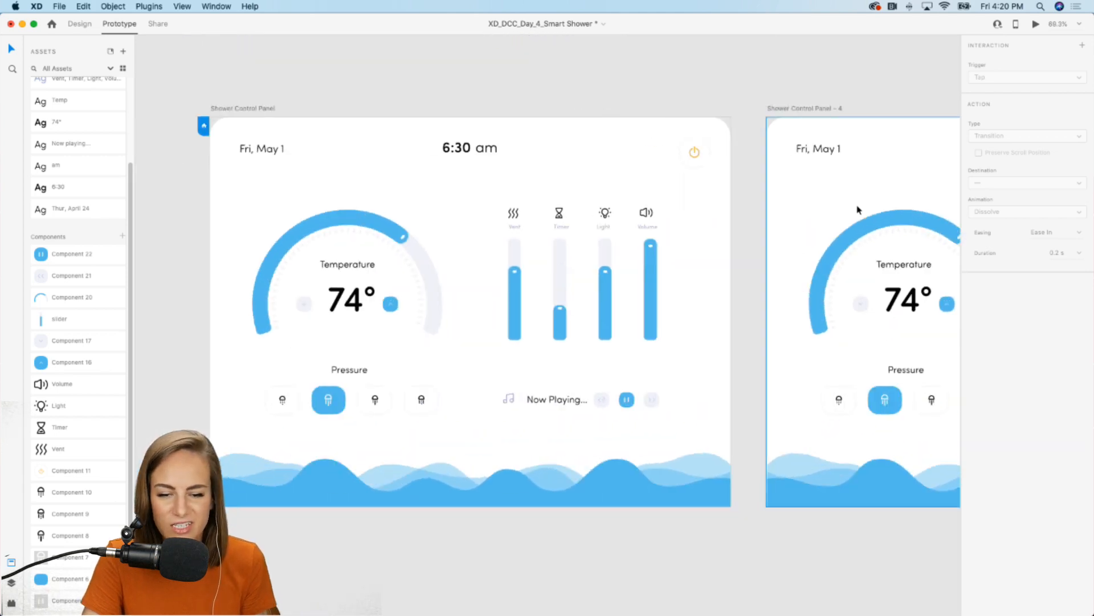
pyautogui.hscroll(-3, 857, 209)
pyautogui.scroll(-1, 857, 210)
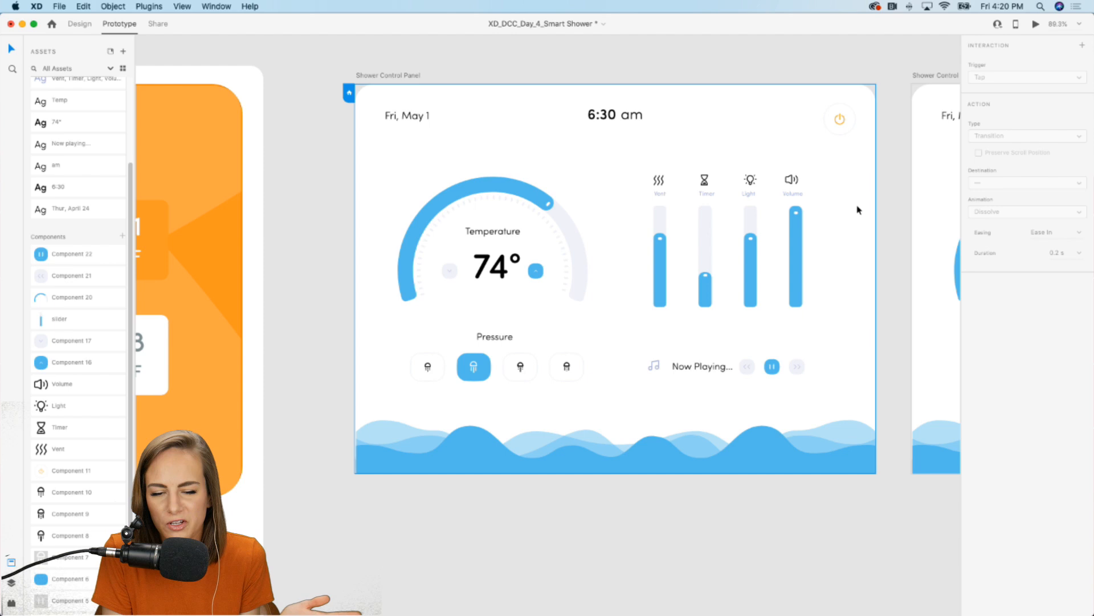
pyautogui.hscroll(5, 858, 210)
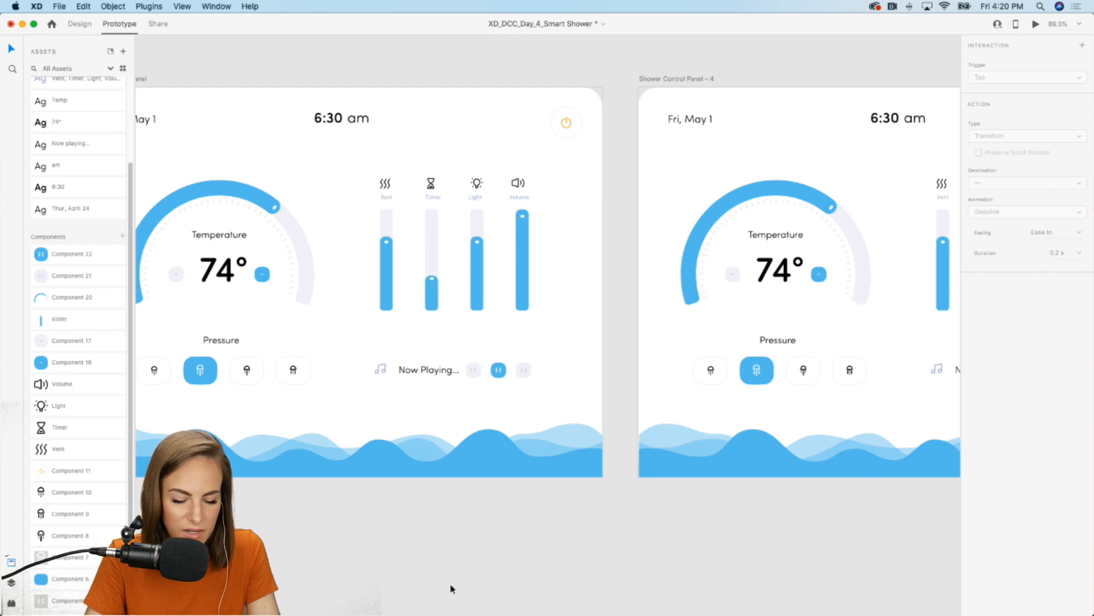
pyautogui.press('super+s')
# - Try a bright green fill on the Shower Control Panel artboard's background rectangle in Design mode, and undo it
pyautogui.hscroll(-3, 450, 589)
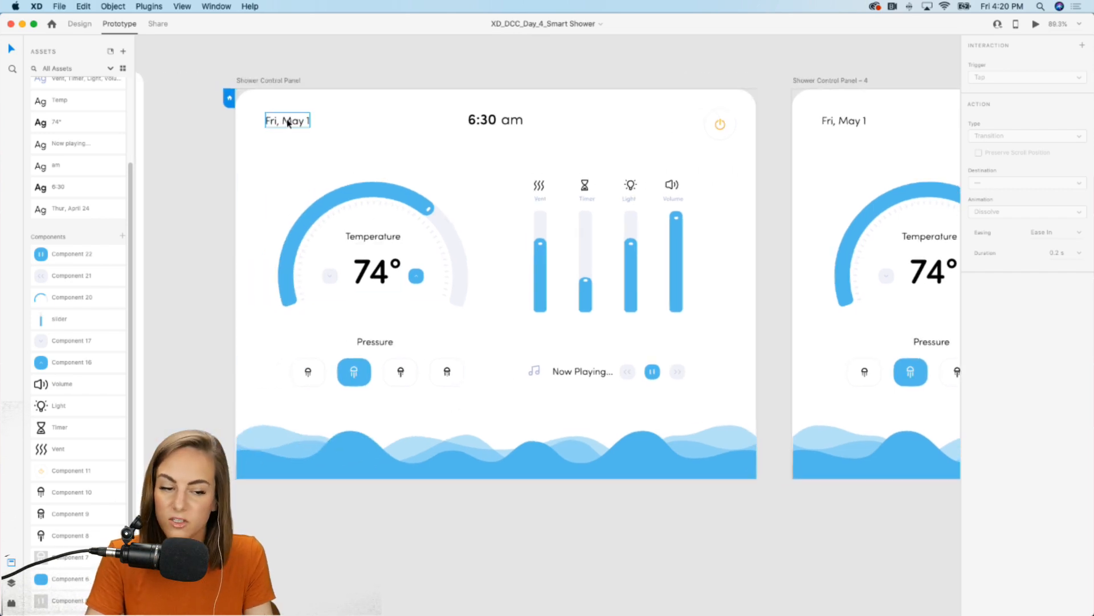
pyautogui.click(283, 84)
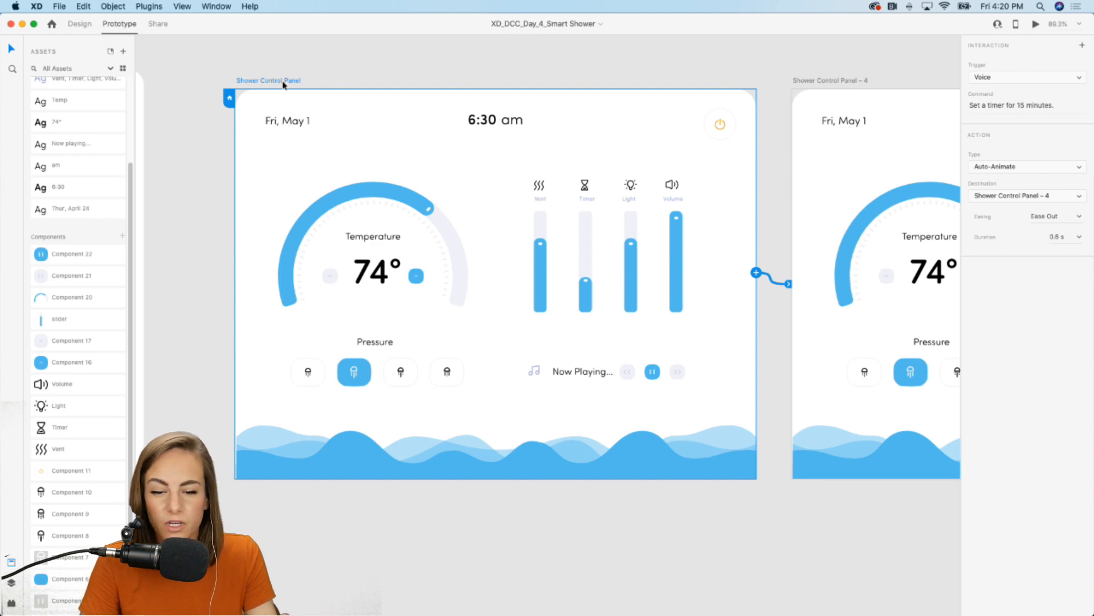
pyautogui.click(596, 156)
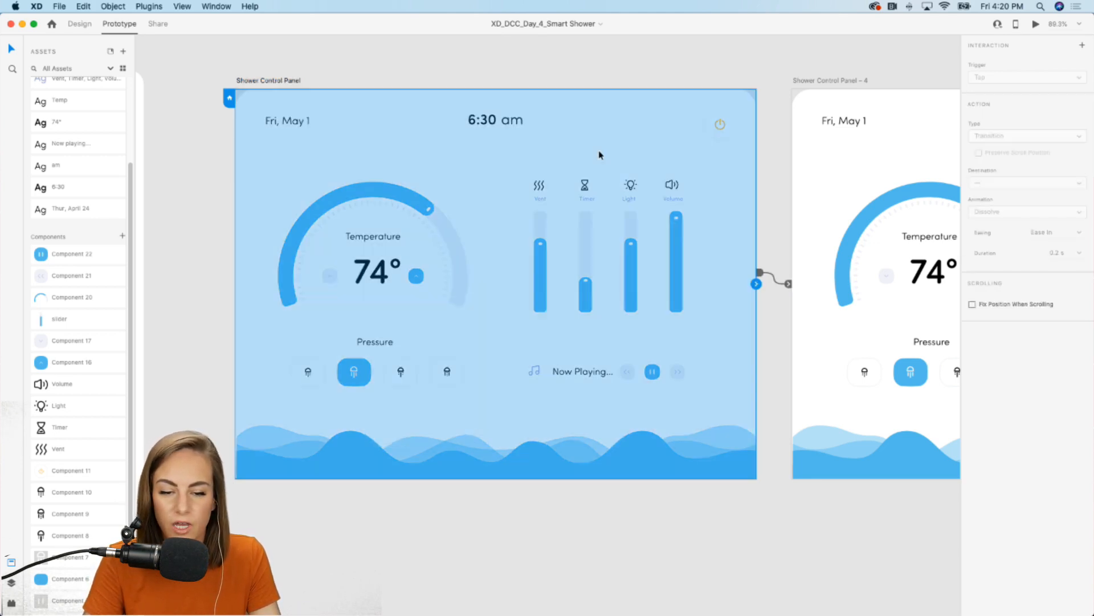
pyautogui.click(81, 24)
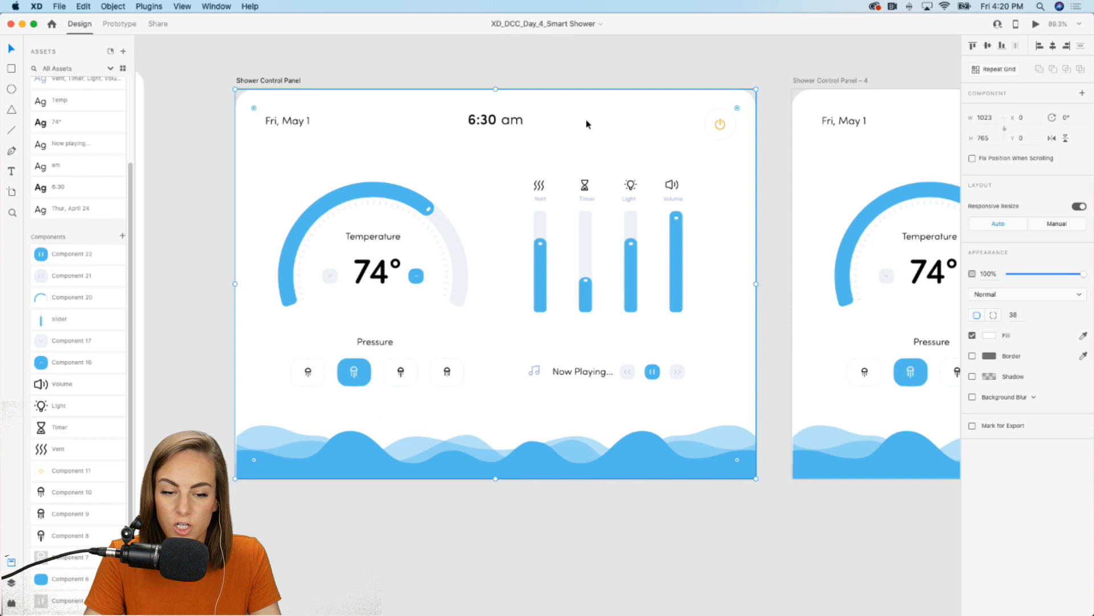
pyautogui.click(844, 256)
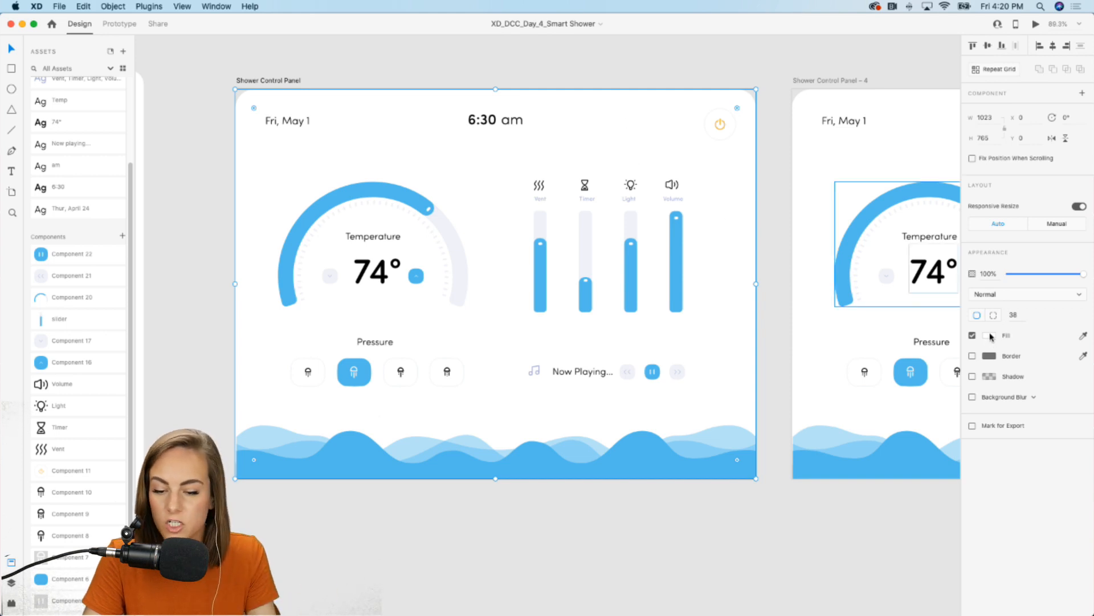
pyautogui.click(989, 335)
pyautogui.click(952, 336)
pyautogui.moveTo(936, 306); pyautogui.dragTo(932, 295)
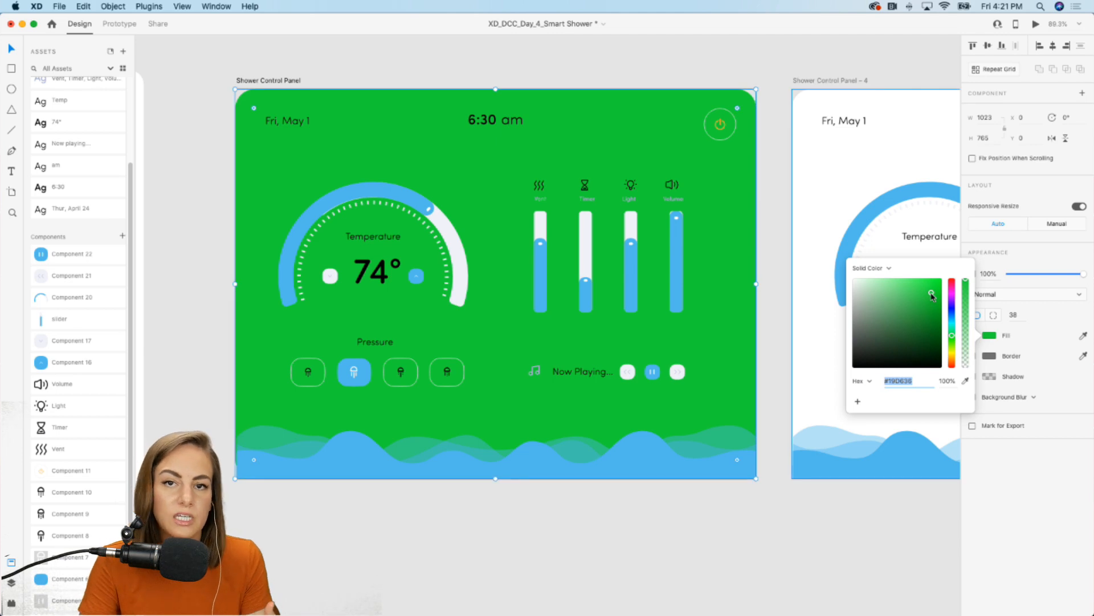
pyautogui.click(750, 525)
pyautogui.press('super+z')
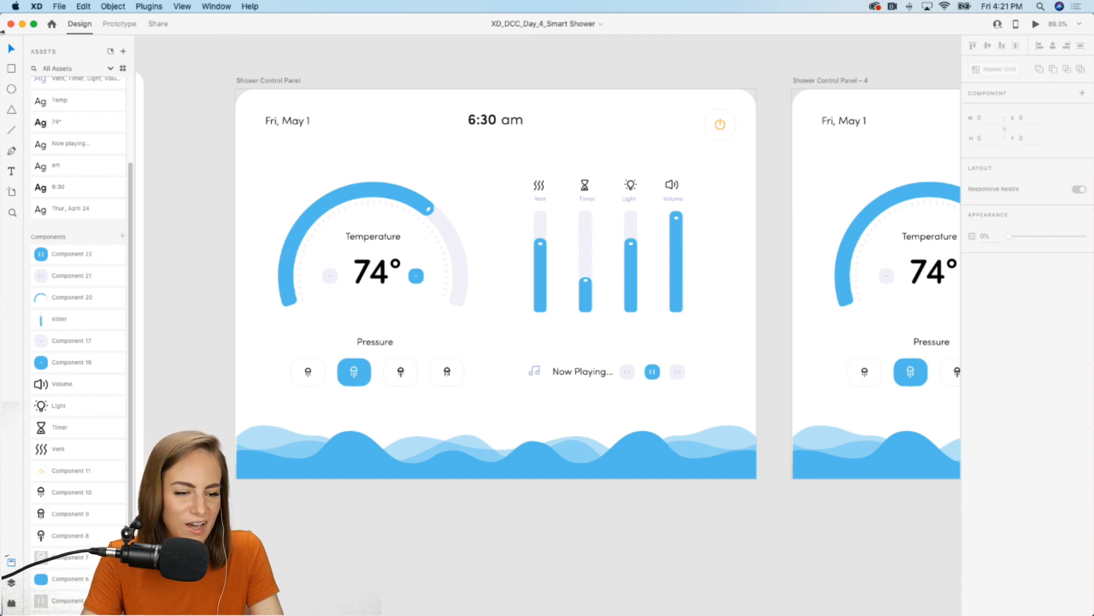
# - Switch to the Behance profile in Chrome, open the latest XD Daily Creative Challenge project for editing, and look through its content
pyautogui.click(21, 24)
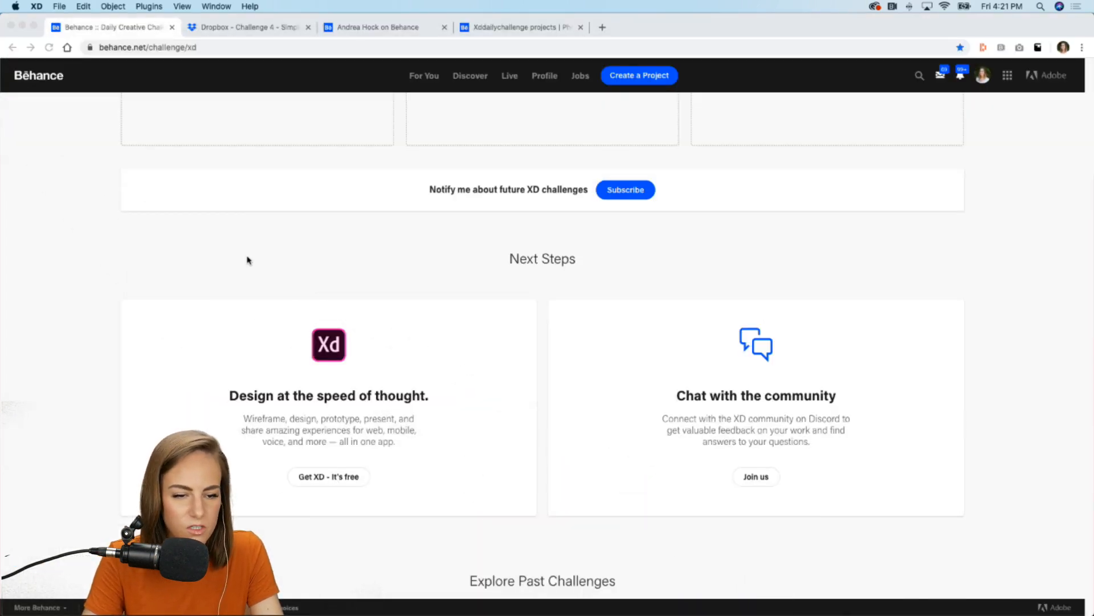
pyautogui.click(406, 31)
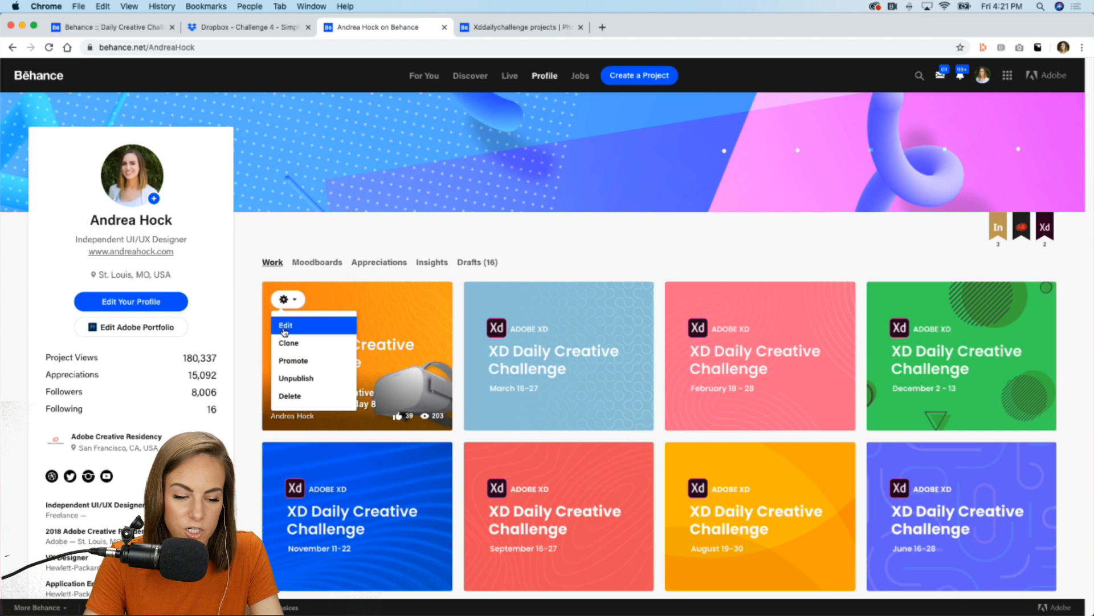
pyautogui.click(285, 324)
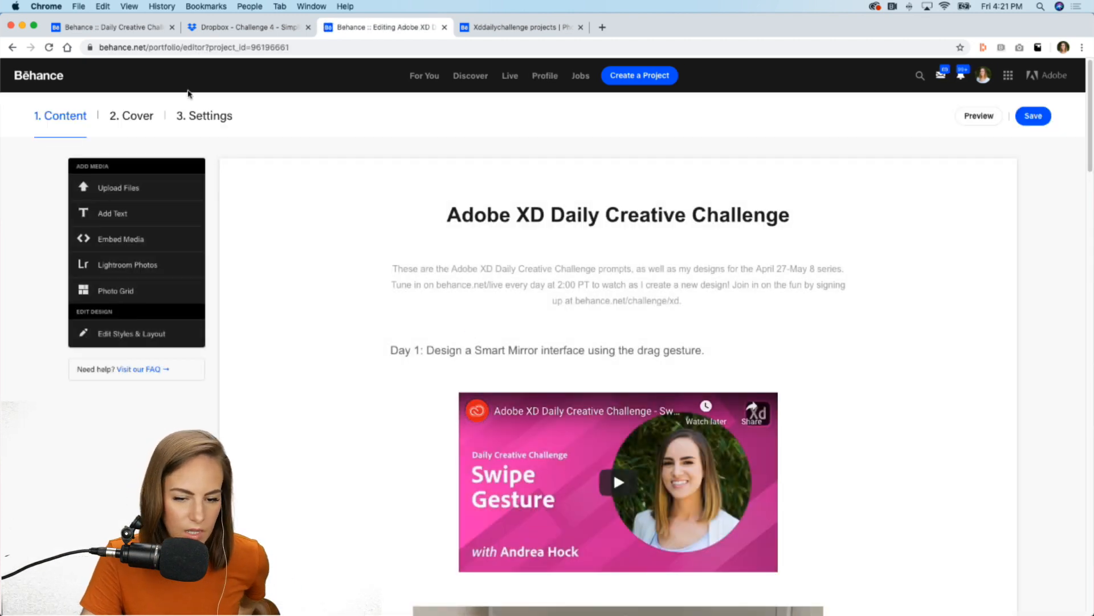
pyautogui.scroll(-20, 450, 304)
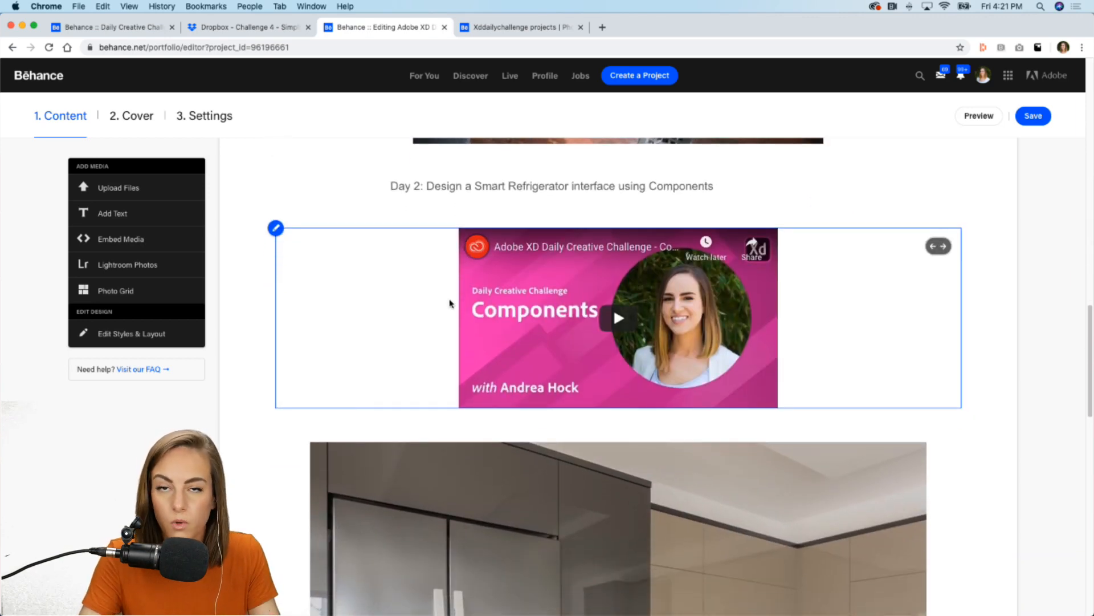
pyautogui.scroll(-15, 449, 303)
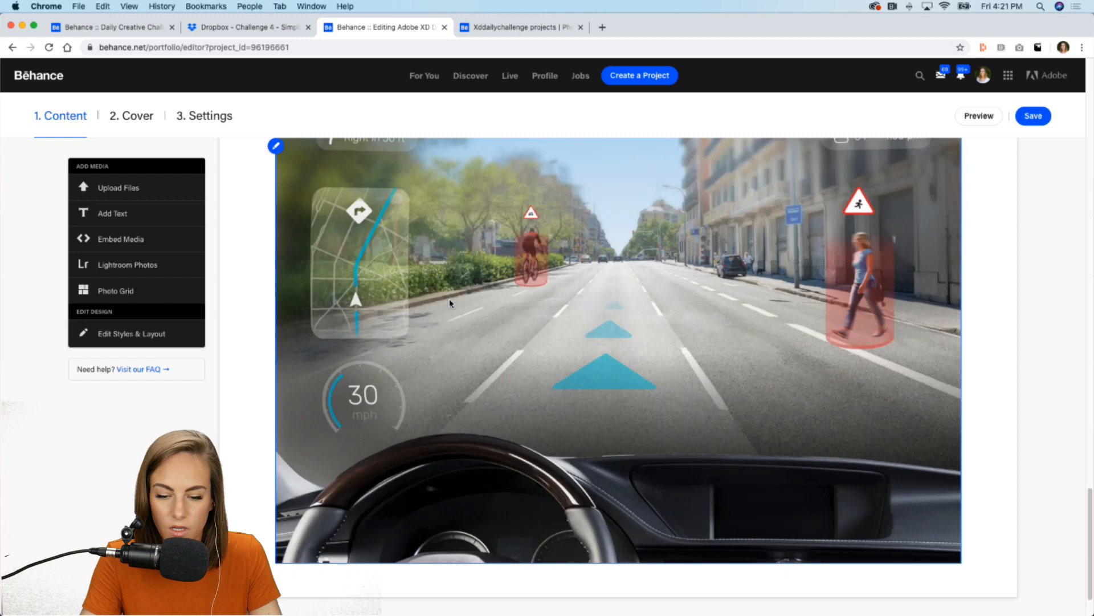
pyautogui.scroll(20, 450, 304)
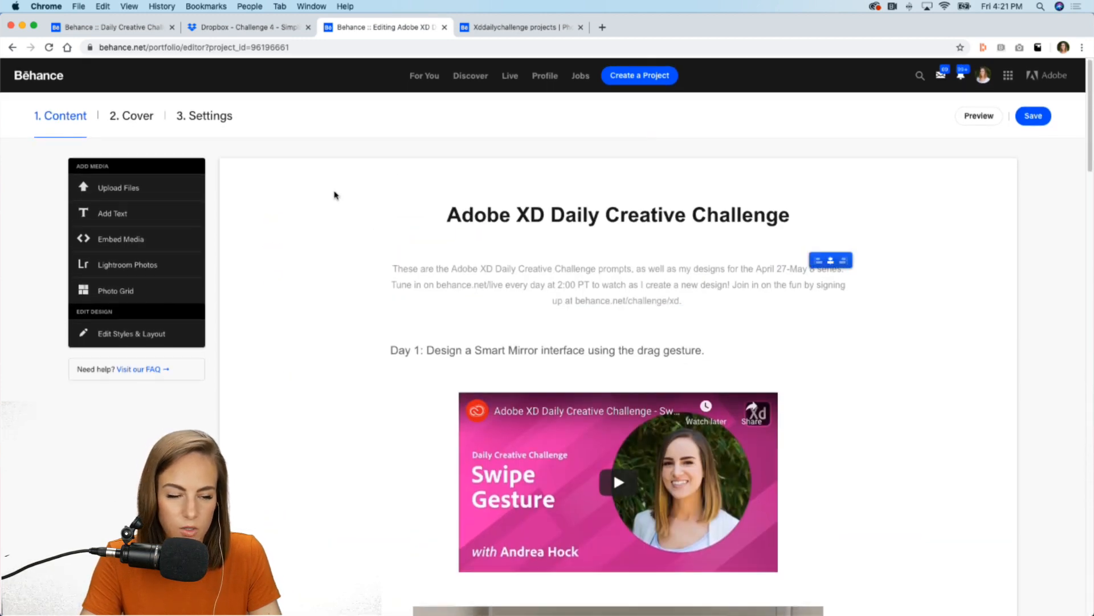
# - Check the project's tags in its discoverability settings, and save the settings
pyautogui.click(200, 118)
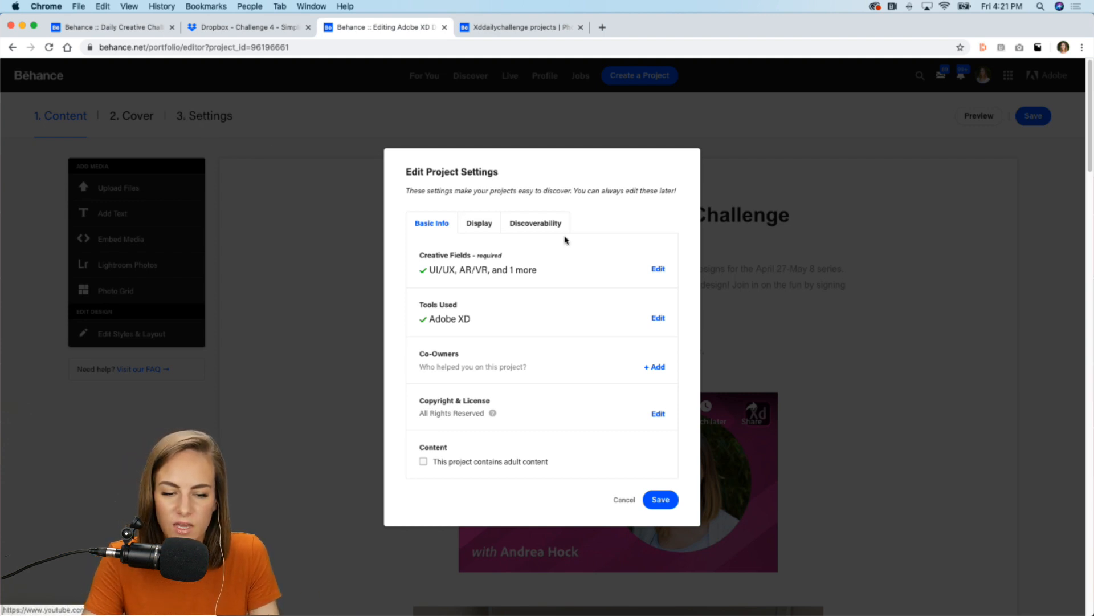
pyautogui.click(534, 226)
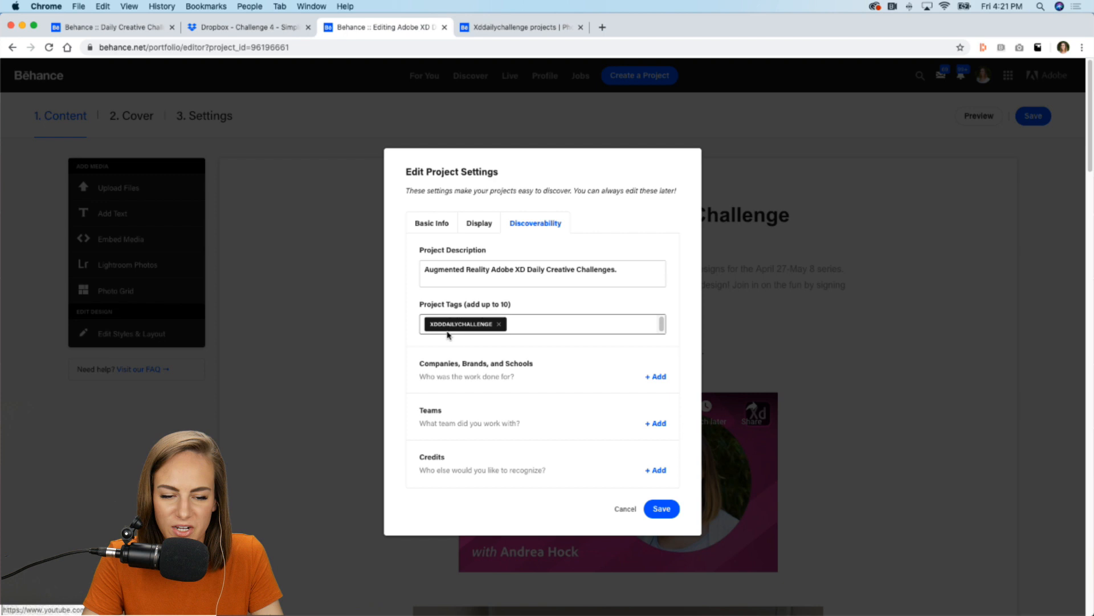
pyautogui.click(662, 509)
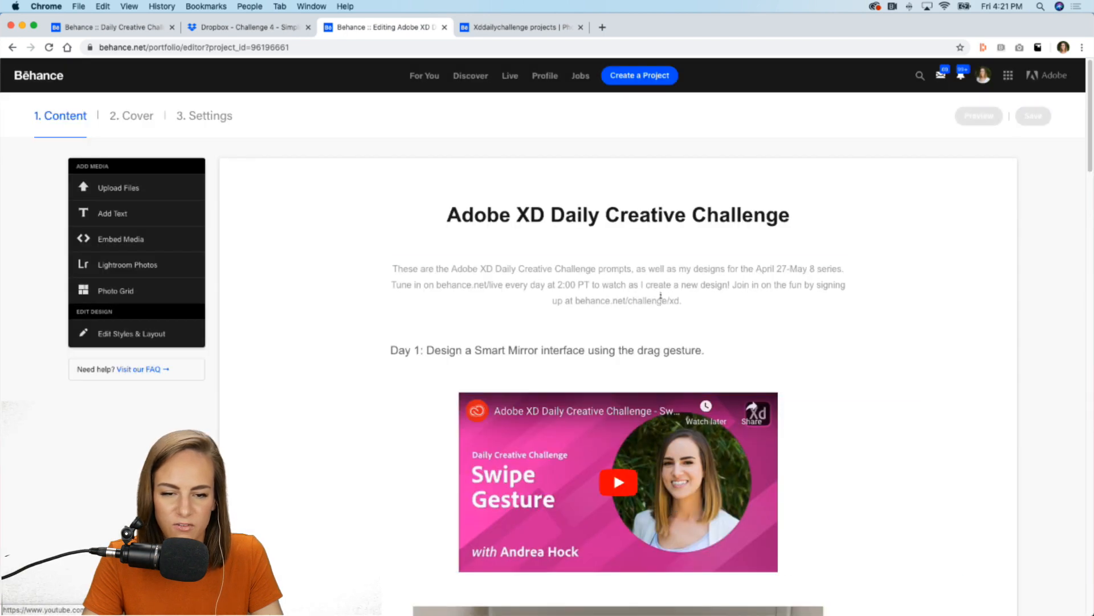
# - Bring up the Behance project search for xddailychallenge, reload its results, and check the sort options
pyautogui.click(503, 30)
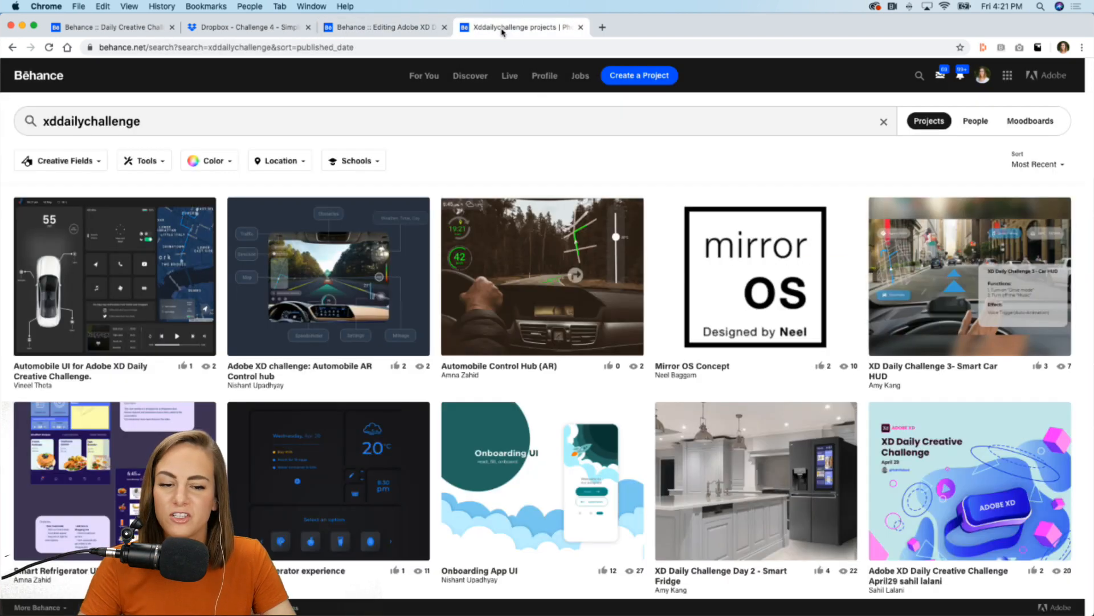
pyautogui.click(151, 121)
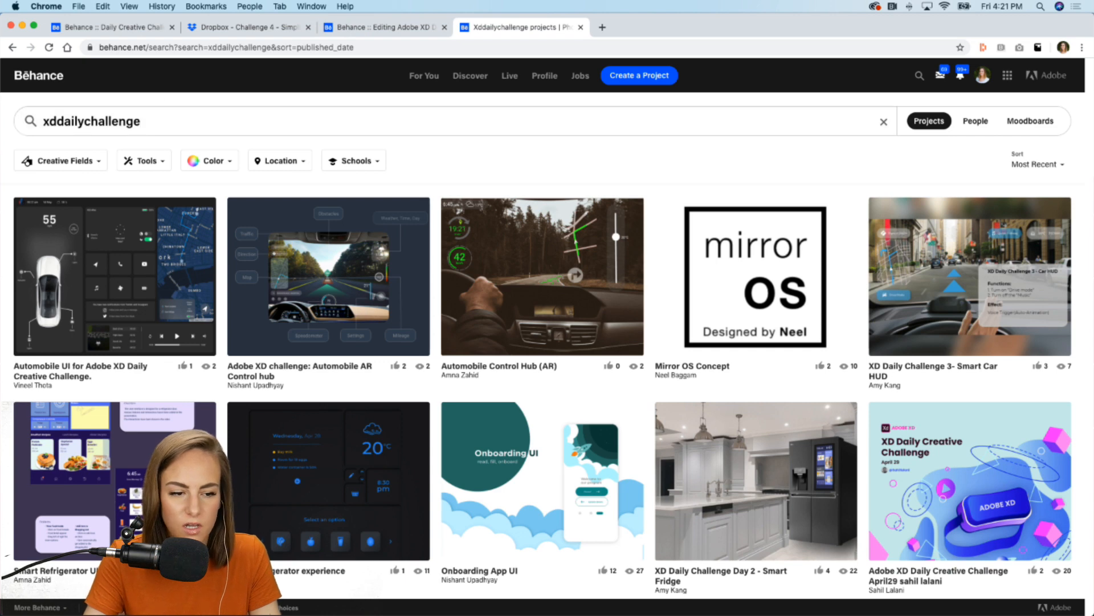
pyautogui.click(49, 47)
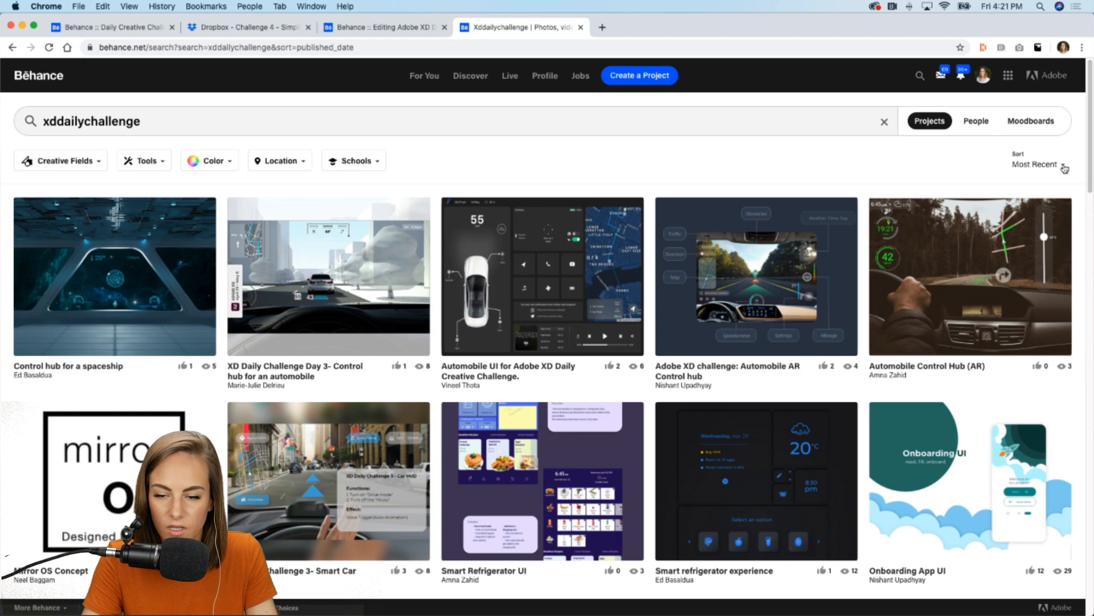
pyautogui.click(1061, 165)
pyautogui.click(897, 155)
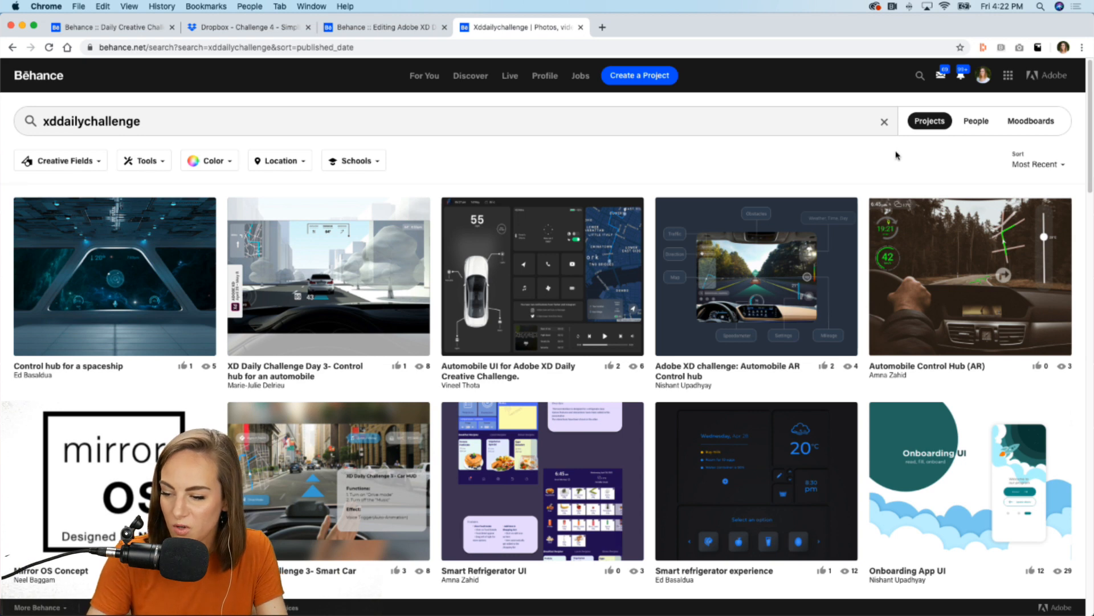
# - Open the "Control hub for a spaceship" project from the search results and look through its brief and cockpit images
pyautogui.scroll(-2, 896, 155)
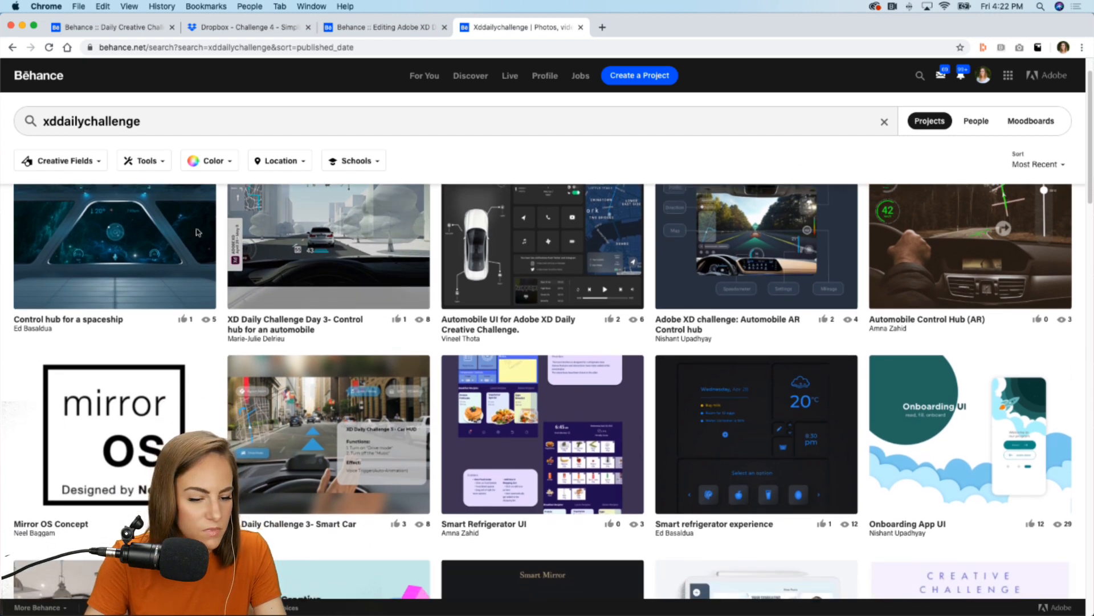
pyautogui.click(105, 257)
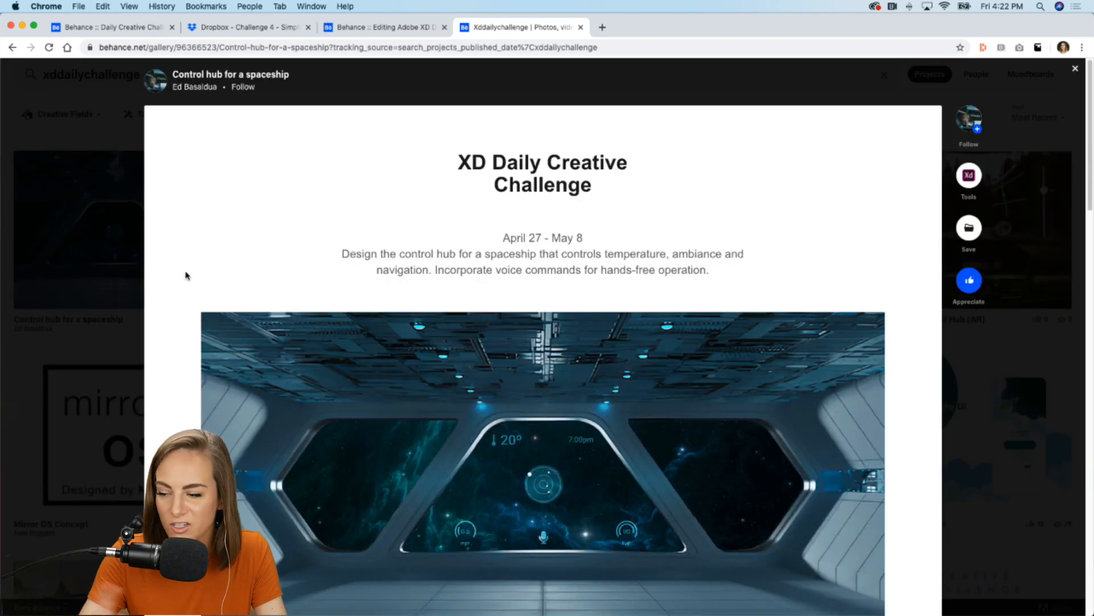
pyautogui.scroll(-3, 185, 276)
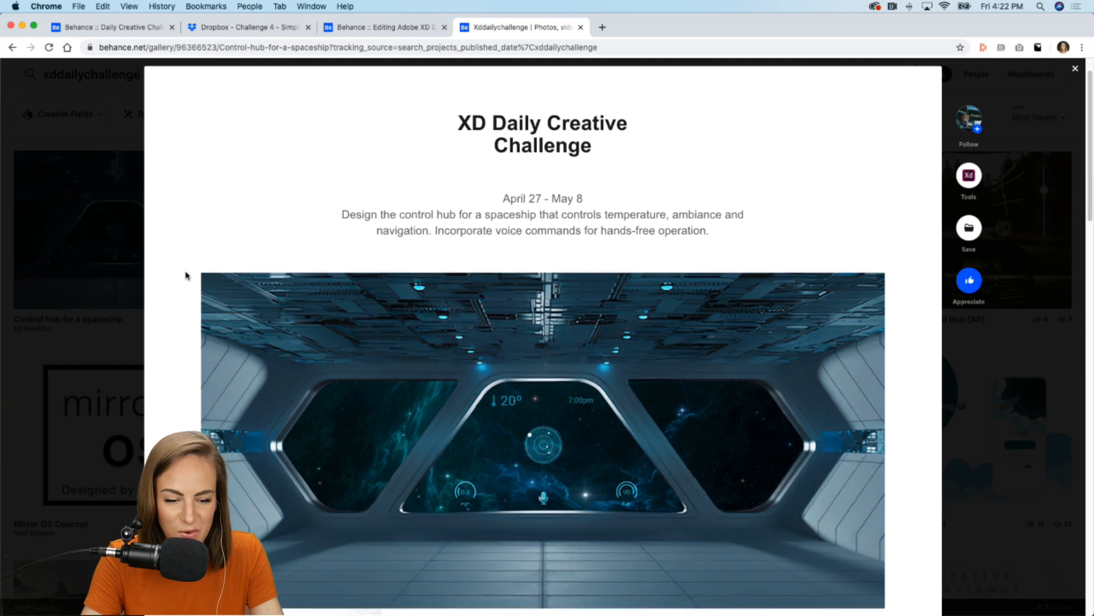
pyautogui.scroll(-3, 186, 276)
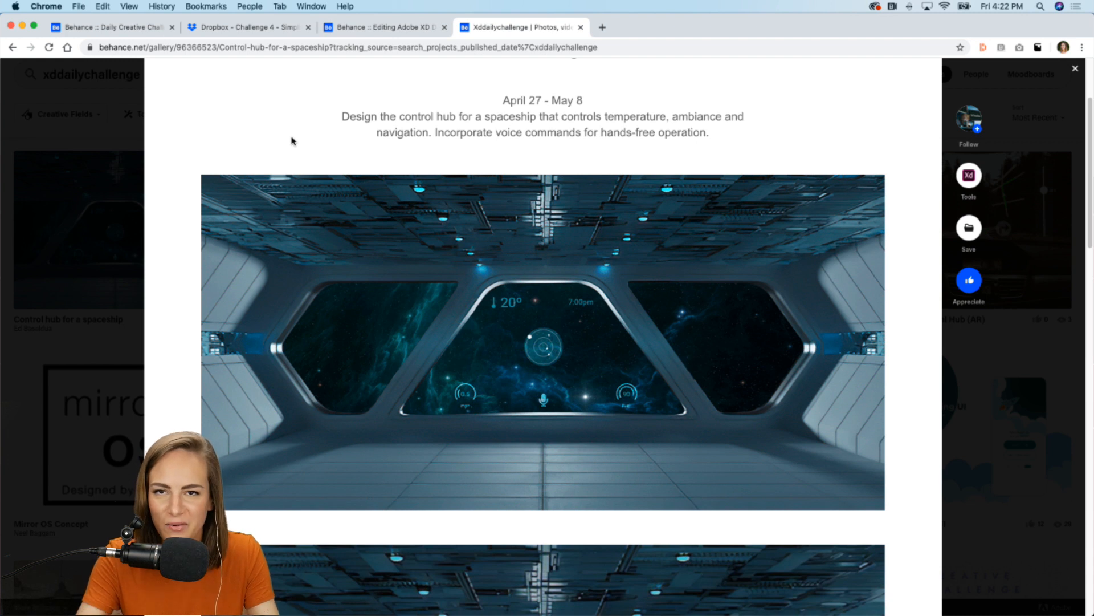
pyautogui.scroll(-3, 291, 141)
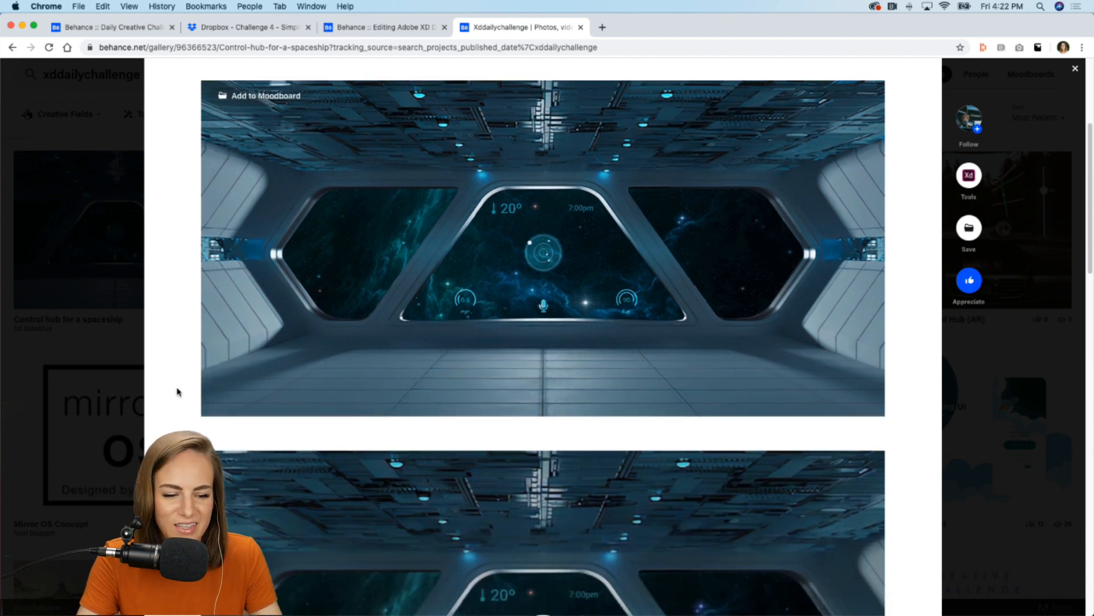
pyautogui.scroll(-1, 177, 392)
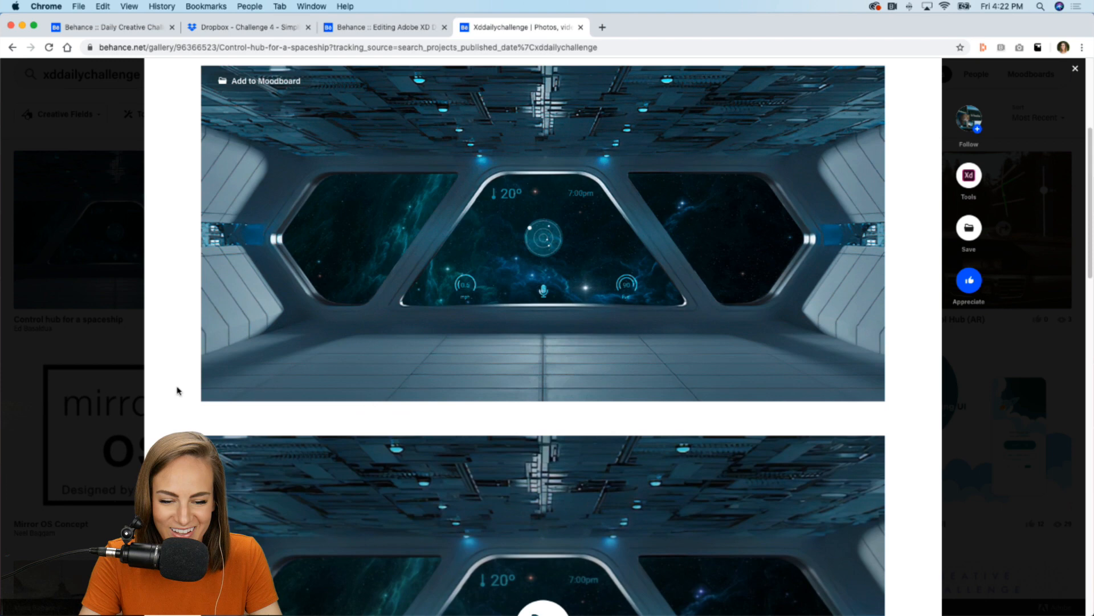
# - Watch the spaceship project's demo video full screen, replay it from an earlier point, and close the project
pyautogui.scroll(-9, 177, 390)
pyautogui.click(518, 377)
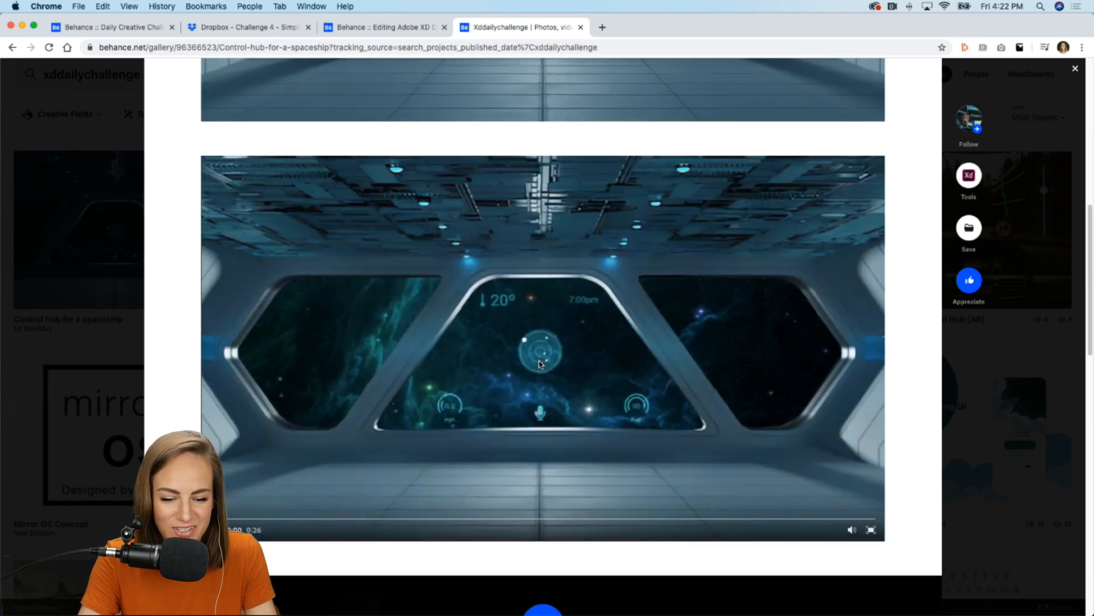
pyautogui.click(876, 536)
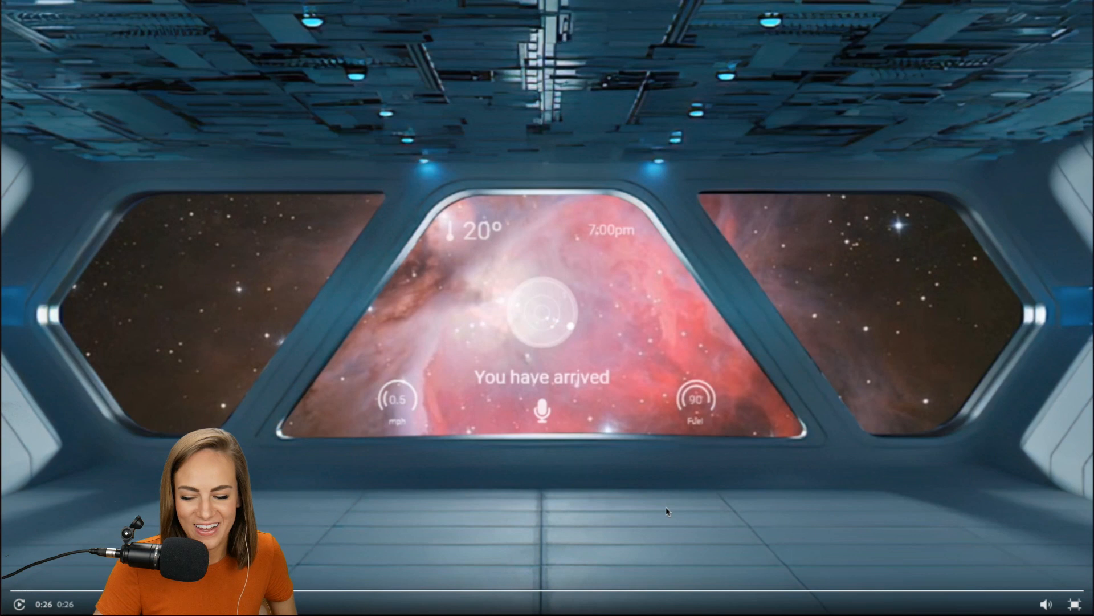
pyautogui.click(313, 591)
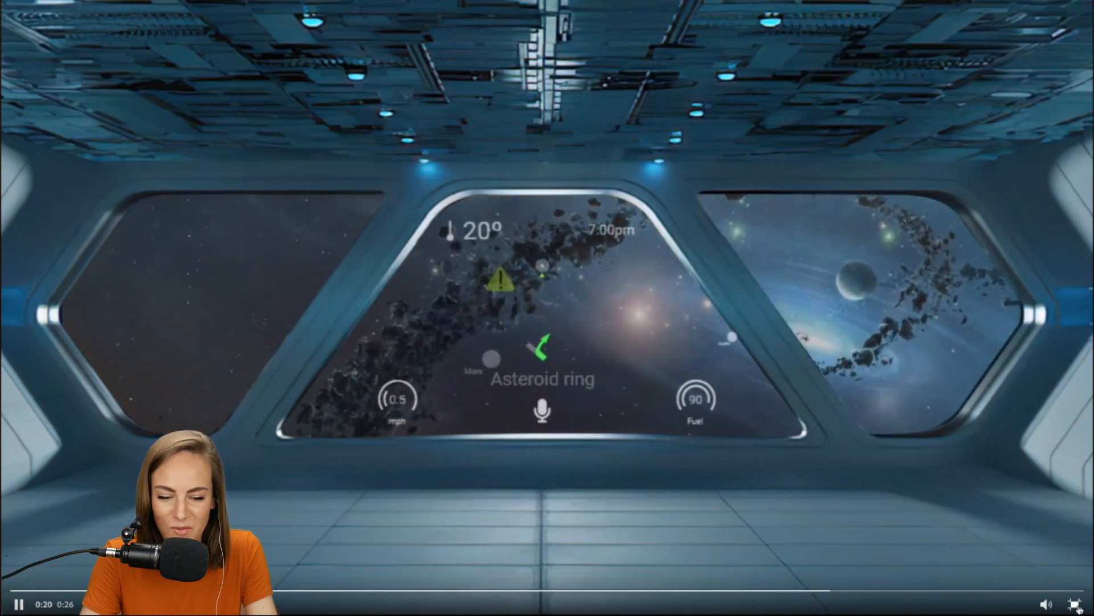
pyautogui.click(1073, 604)
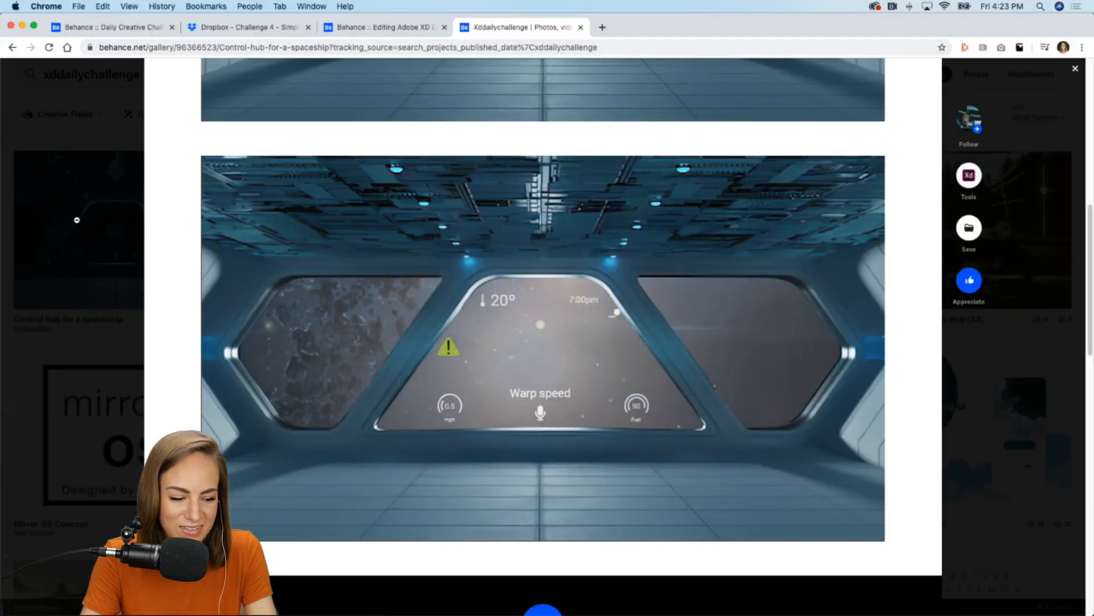
pyautogui.press('Escape')
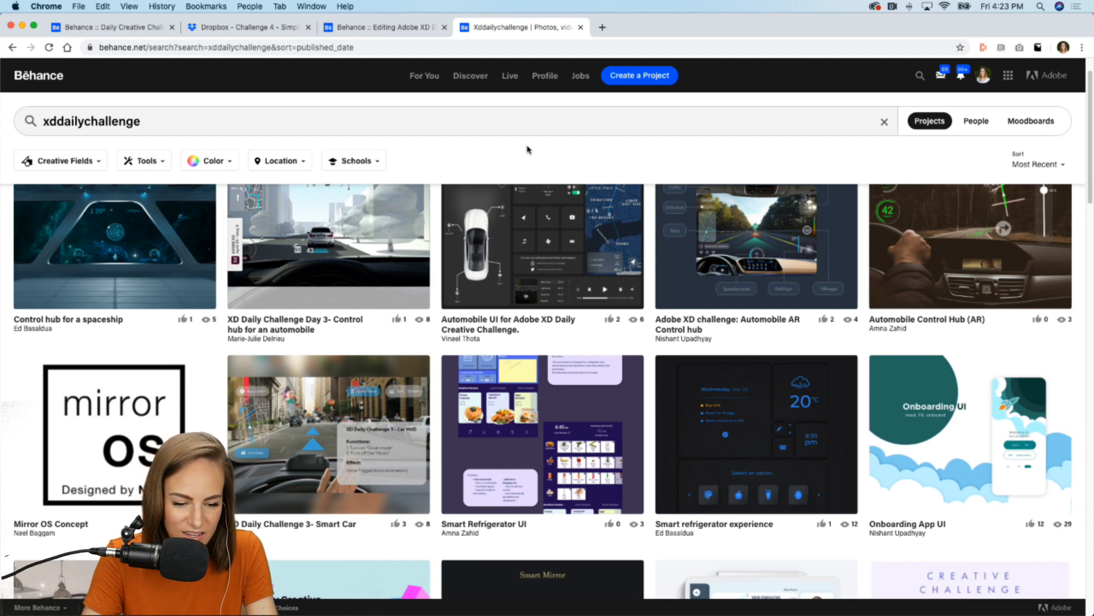
# - Open the "Automobile Control Hub (AR)" project, and check the challenge briefs on the XD Daily Creative Challenge page
pyautogui.click(966, 248)
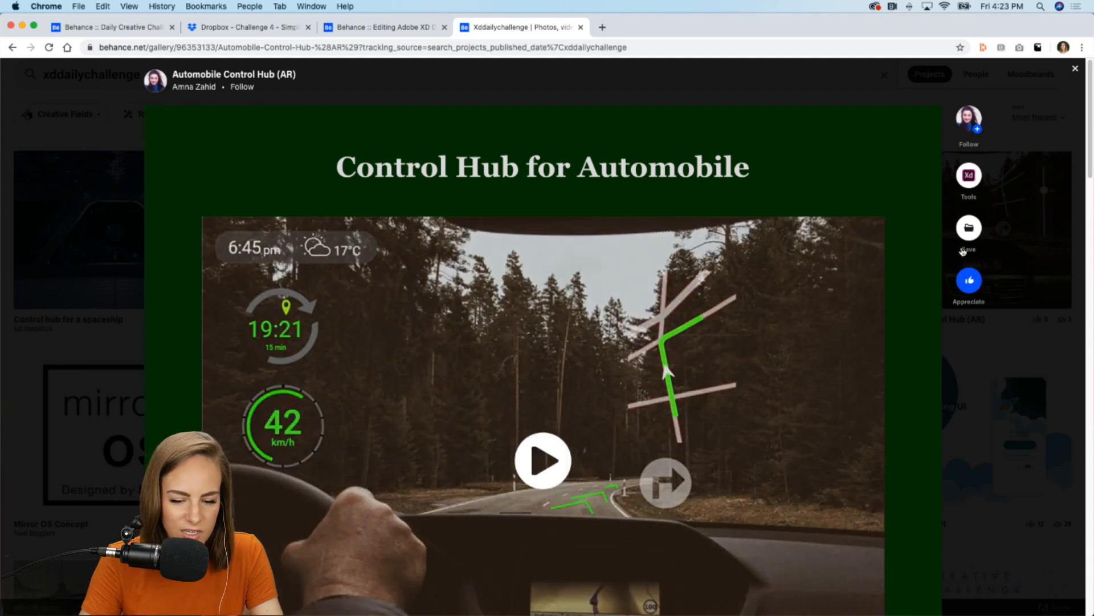
pyautogui.click(120, 29)
pyautogui.scroll(10, 276, 323)
pyautogui.scroll(5, 278, 324)
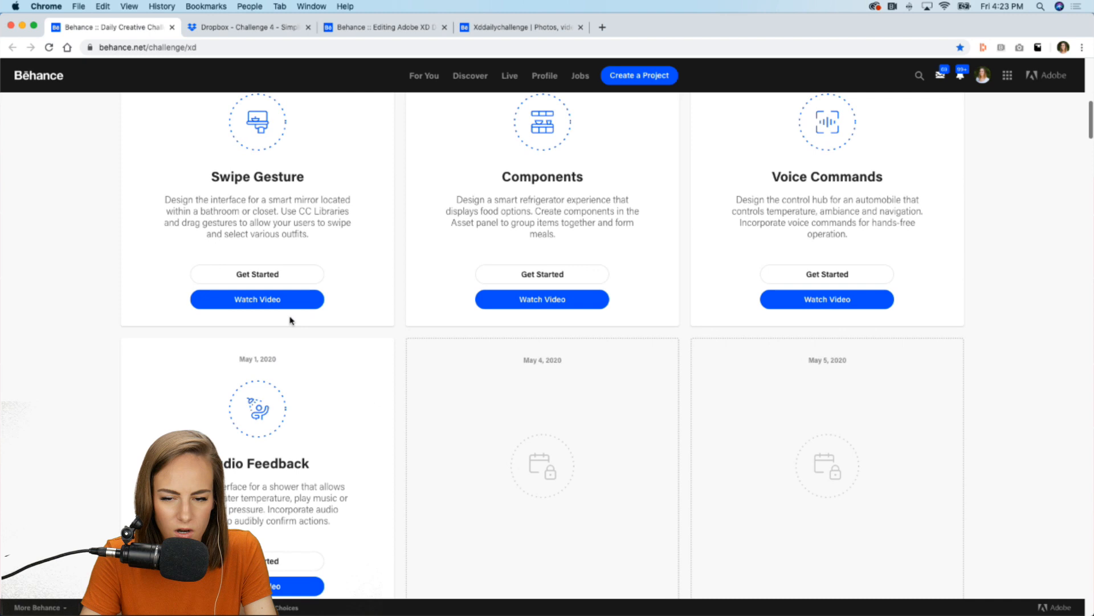
# - Return to the Automobile Control Hub (AR) project, watch its demo video full screen, and go back to the search results
pyautogui.click(502, 31)
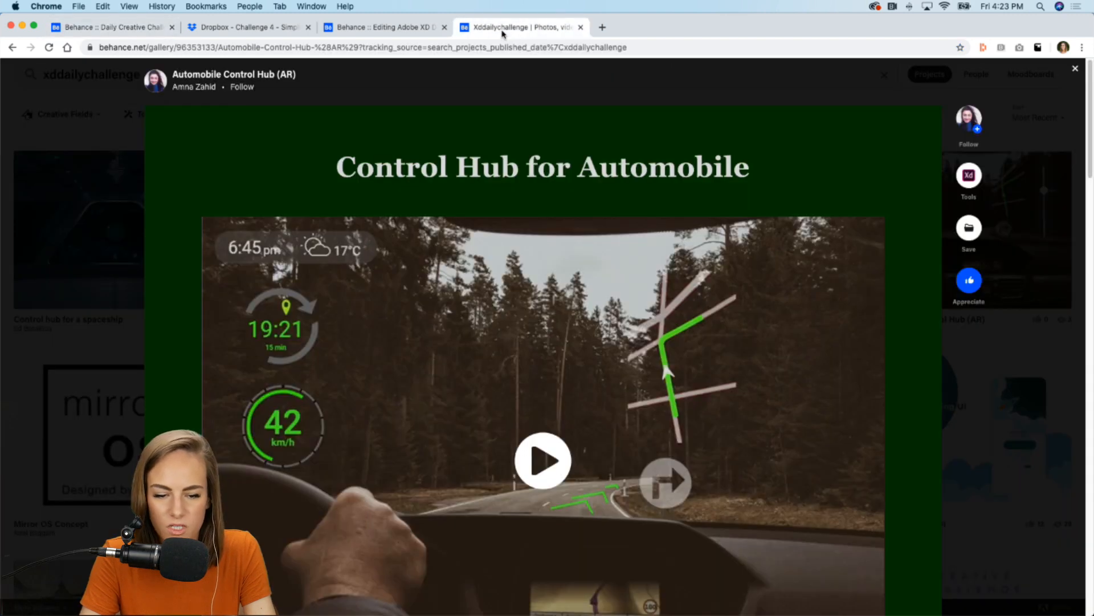
pyautogui.scroll(-2, 296, 474)
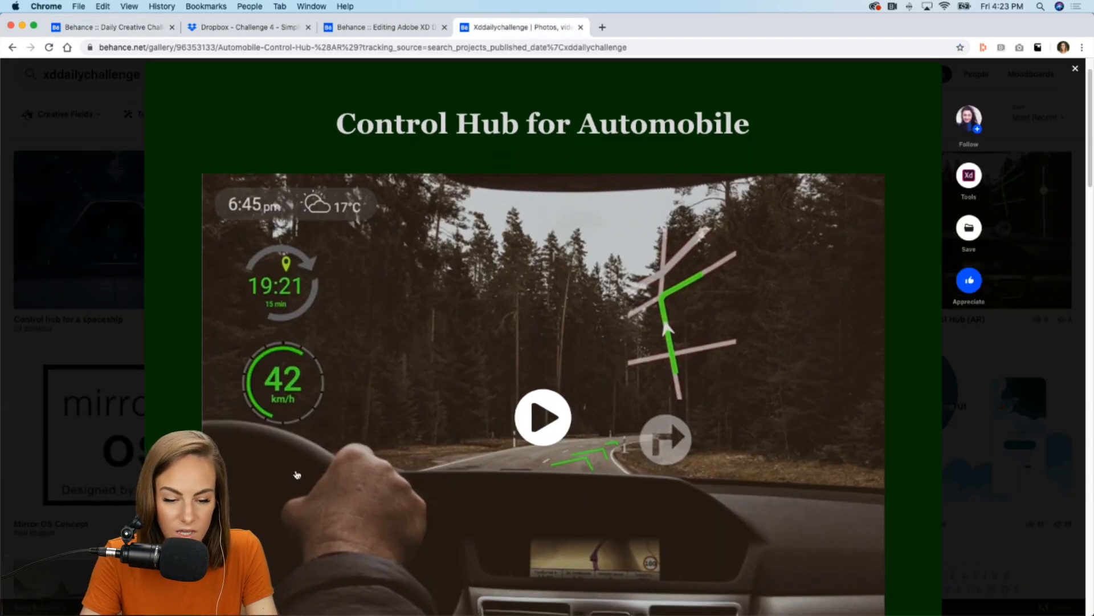
pyautogui.click(544, 419)
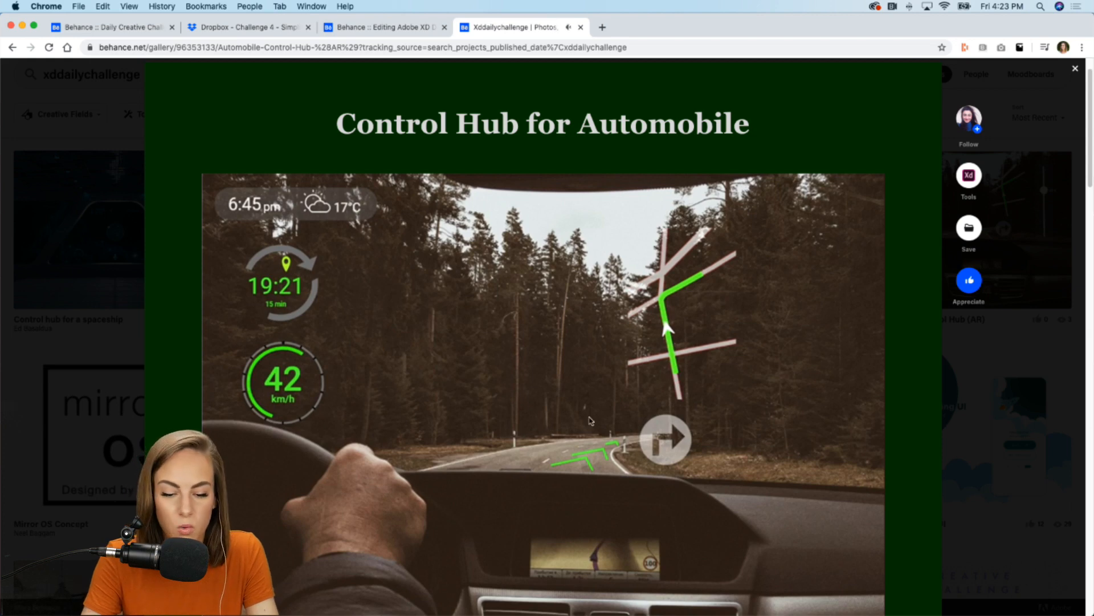
pyautogui.scroll(-4, 866, 414)
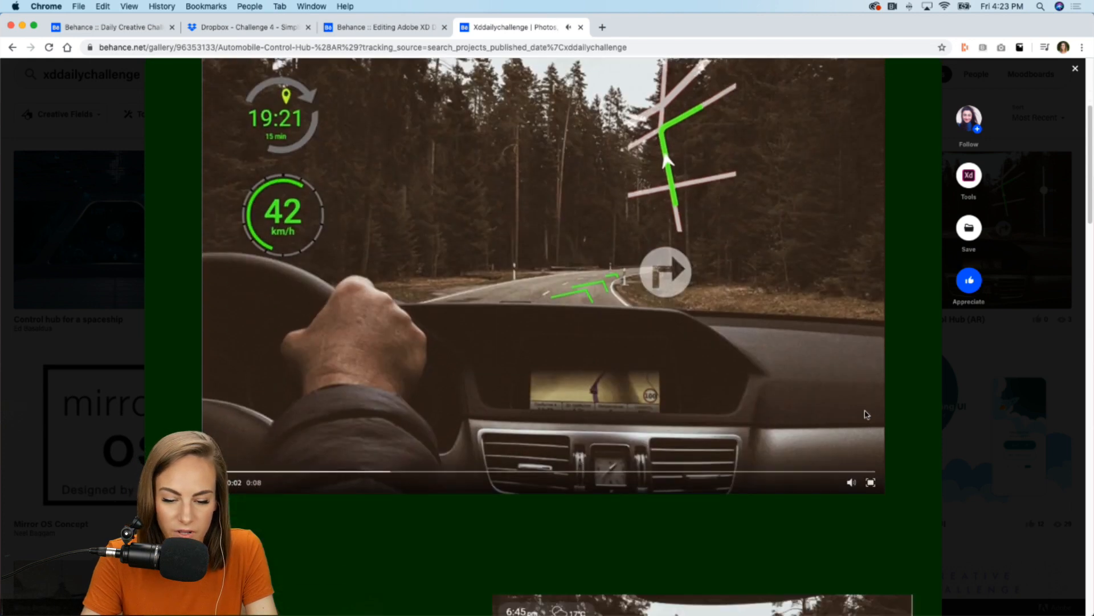
pyautogui.click(870, 482)
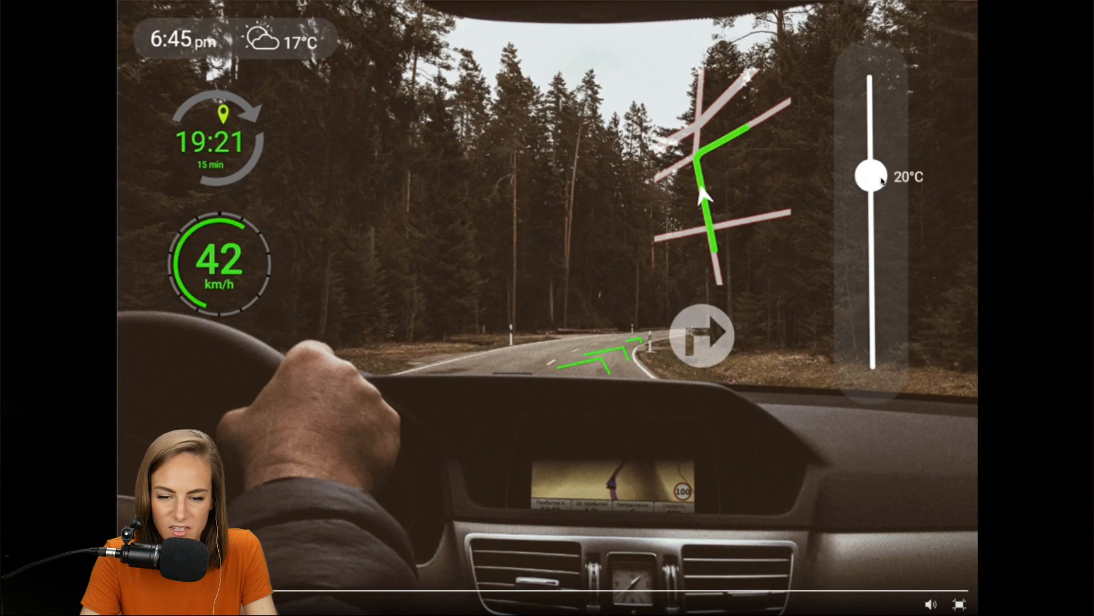
pyautogui.click(960, 604)
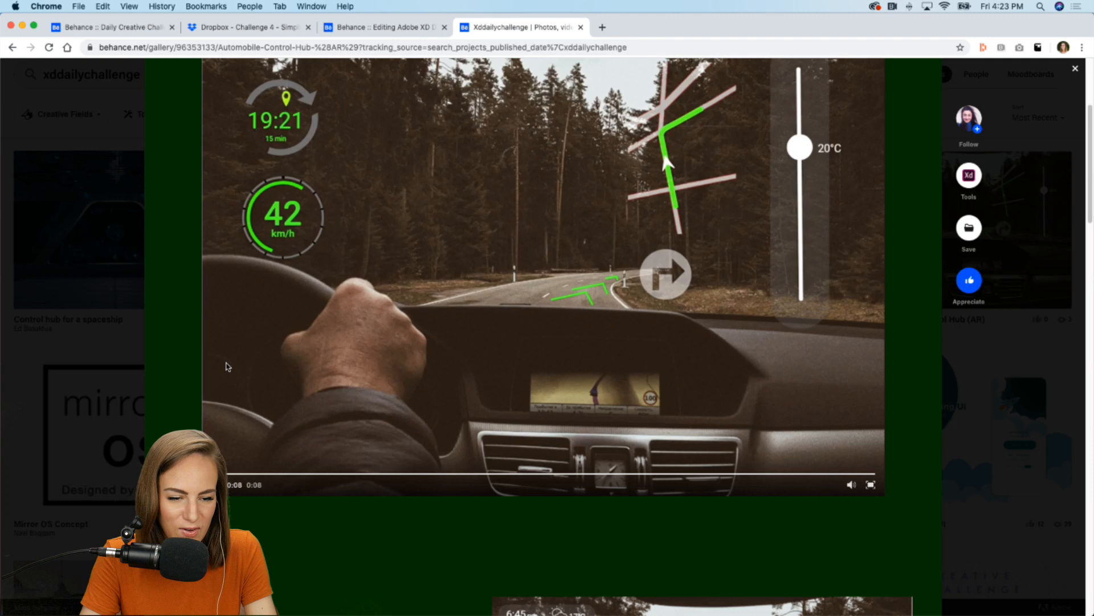
pyautogui.scroll(4, 227, 367)
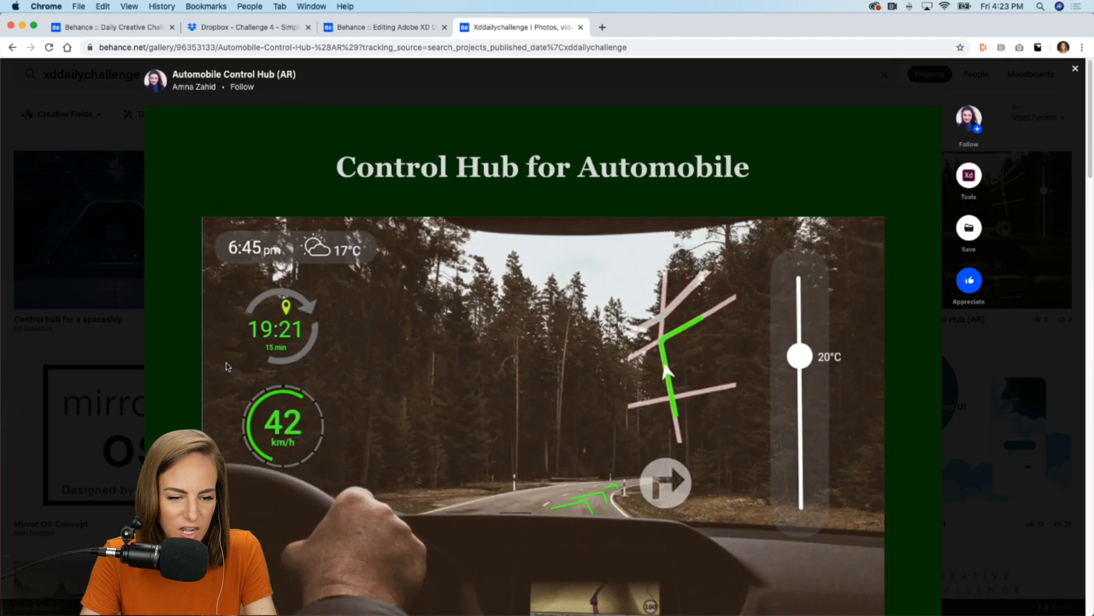
pyautogui.click(39, 177)
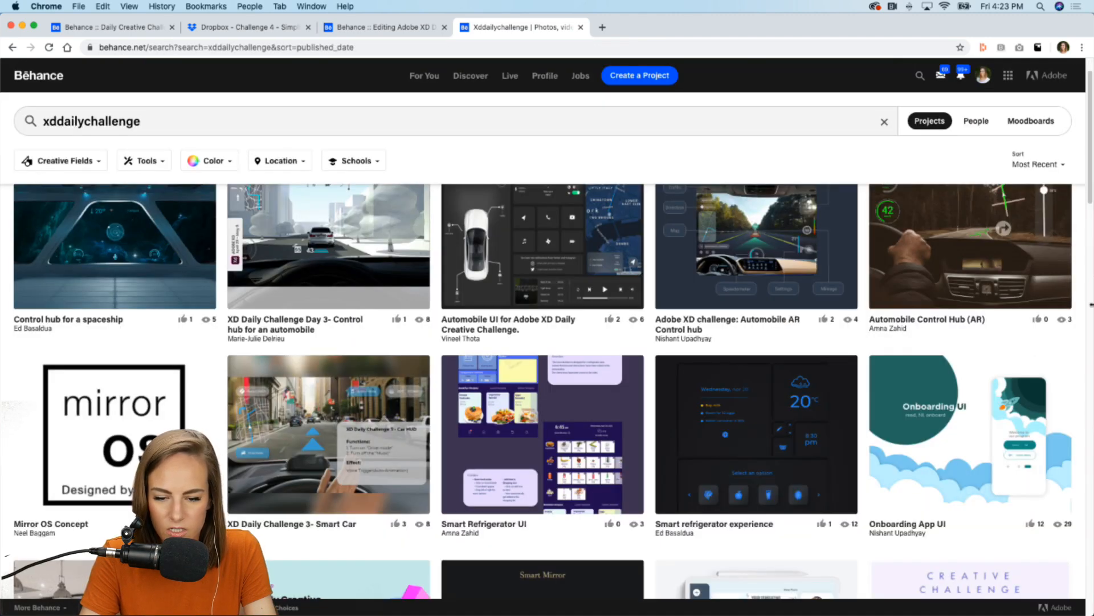
# - Open the "Mirror OS Concept" project from the search results, watch its demo video full screen, and look further down the project
pyautogui.scroll(-3, 547, 342)
pyautogui.scroll(5, 547, 342)
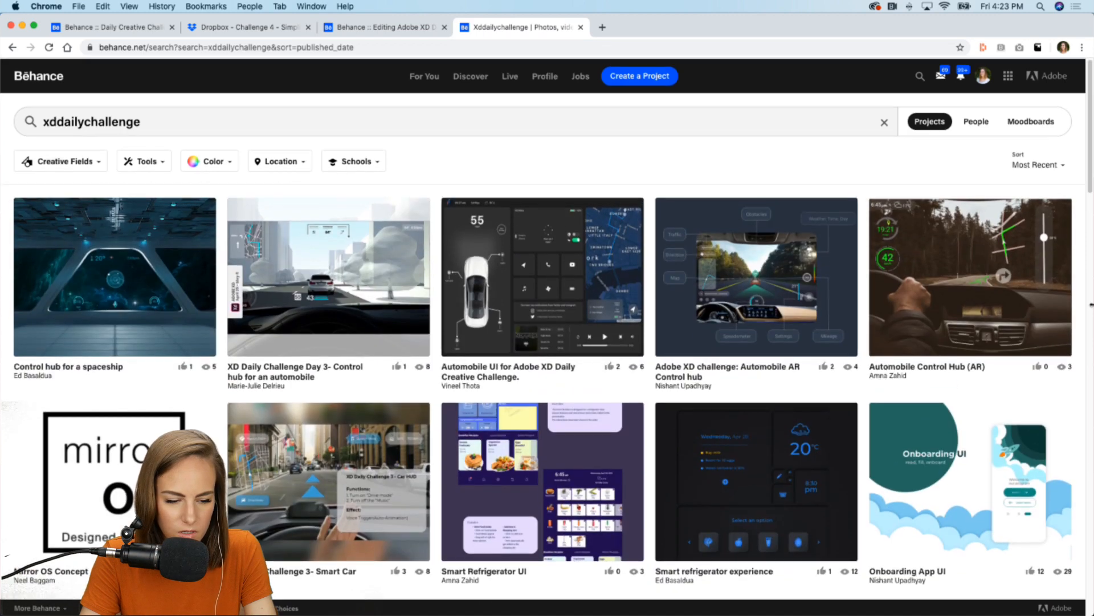
pyautogui.click(58, 478)
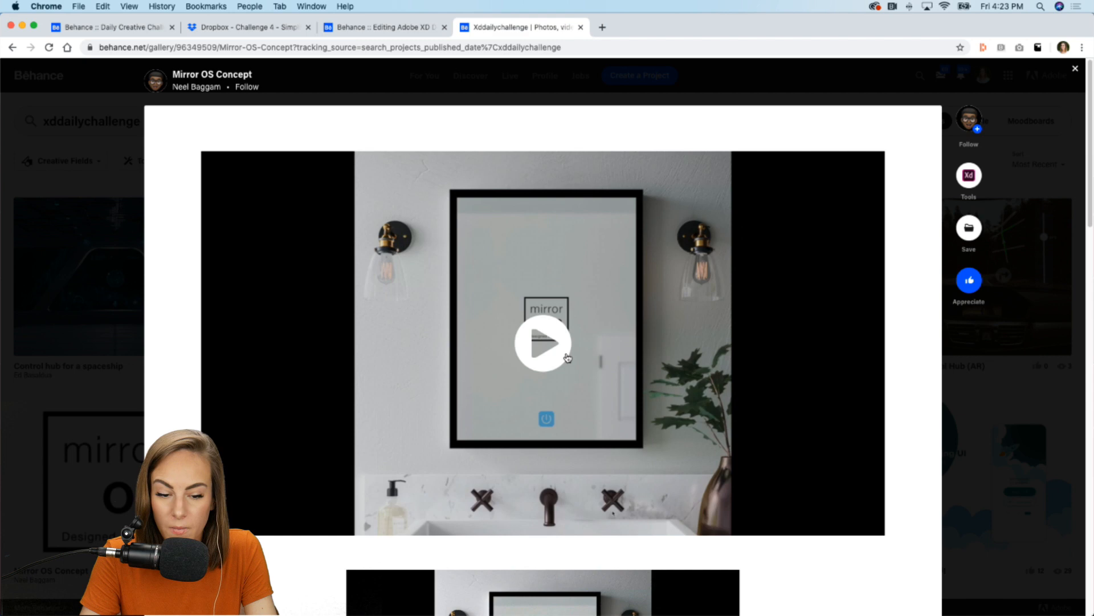
pyautogui.click(871, 522)
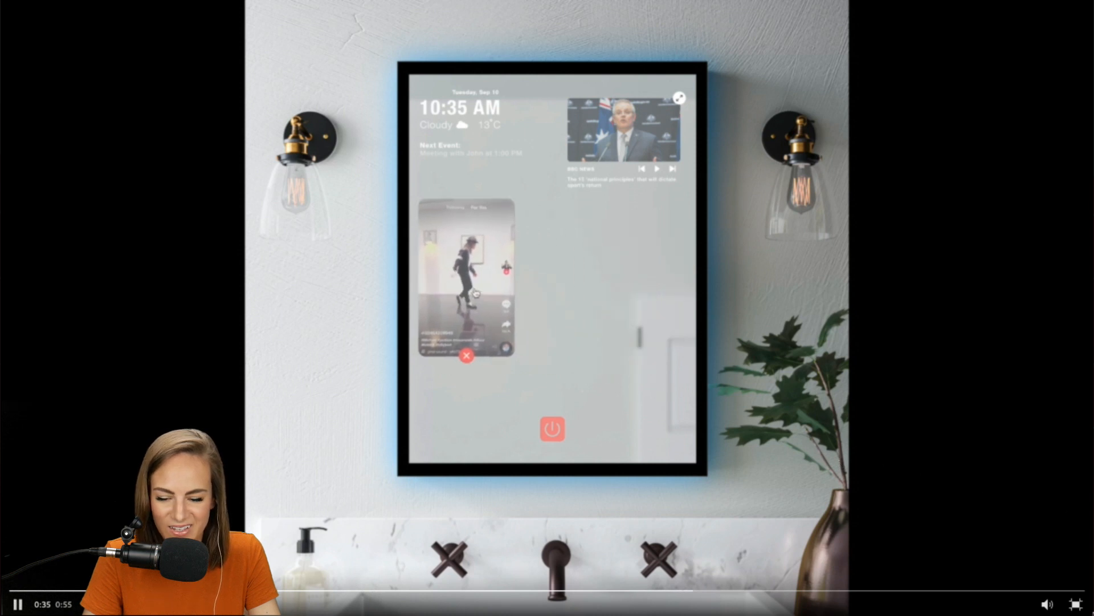
pyautogui.click(1077, 607)
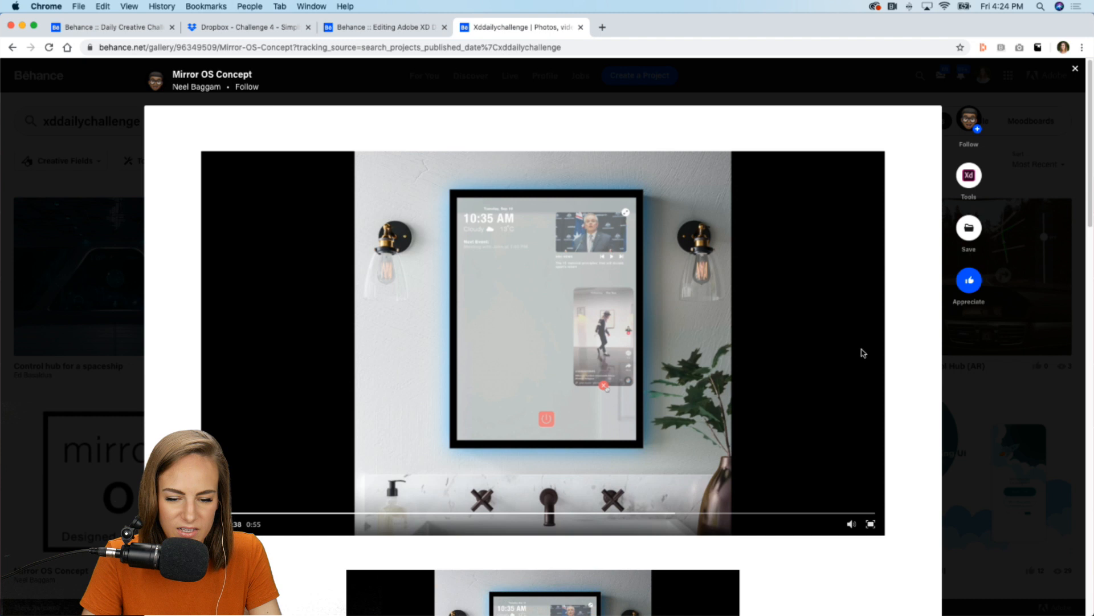
pyautogui.scroll(-2, 863, 353)
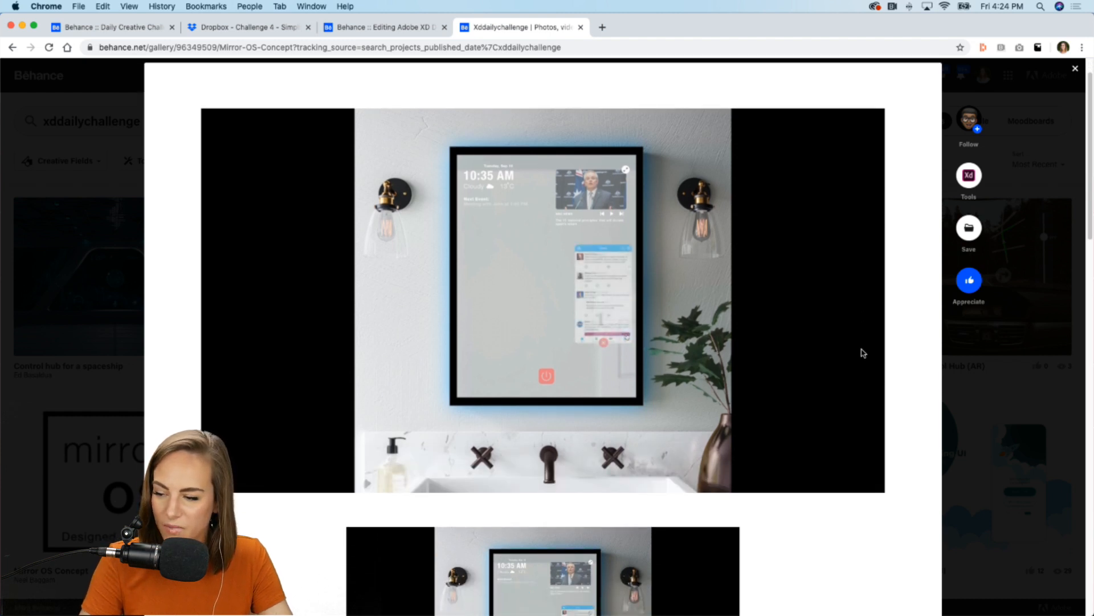